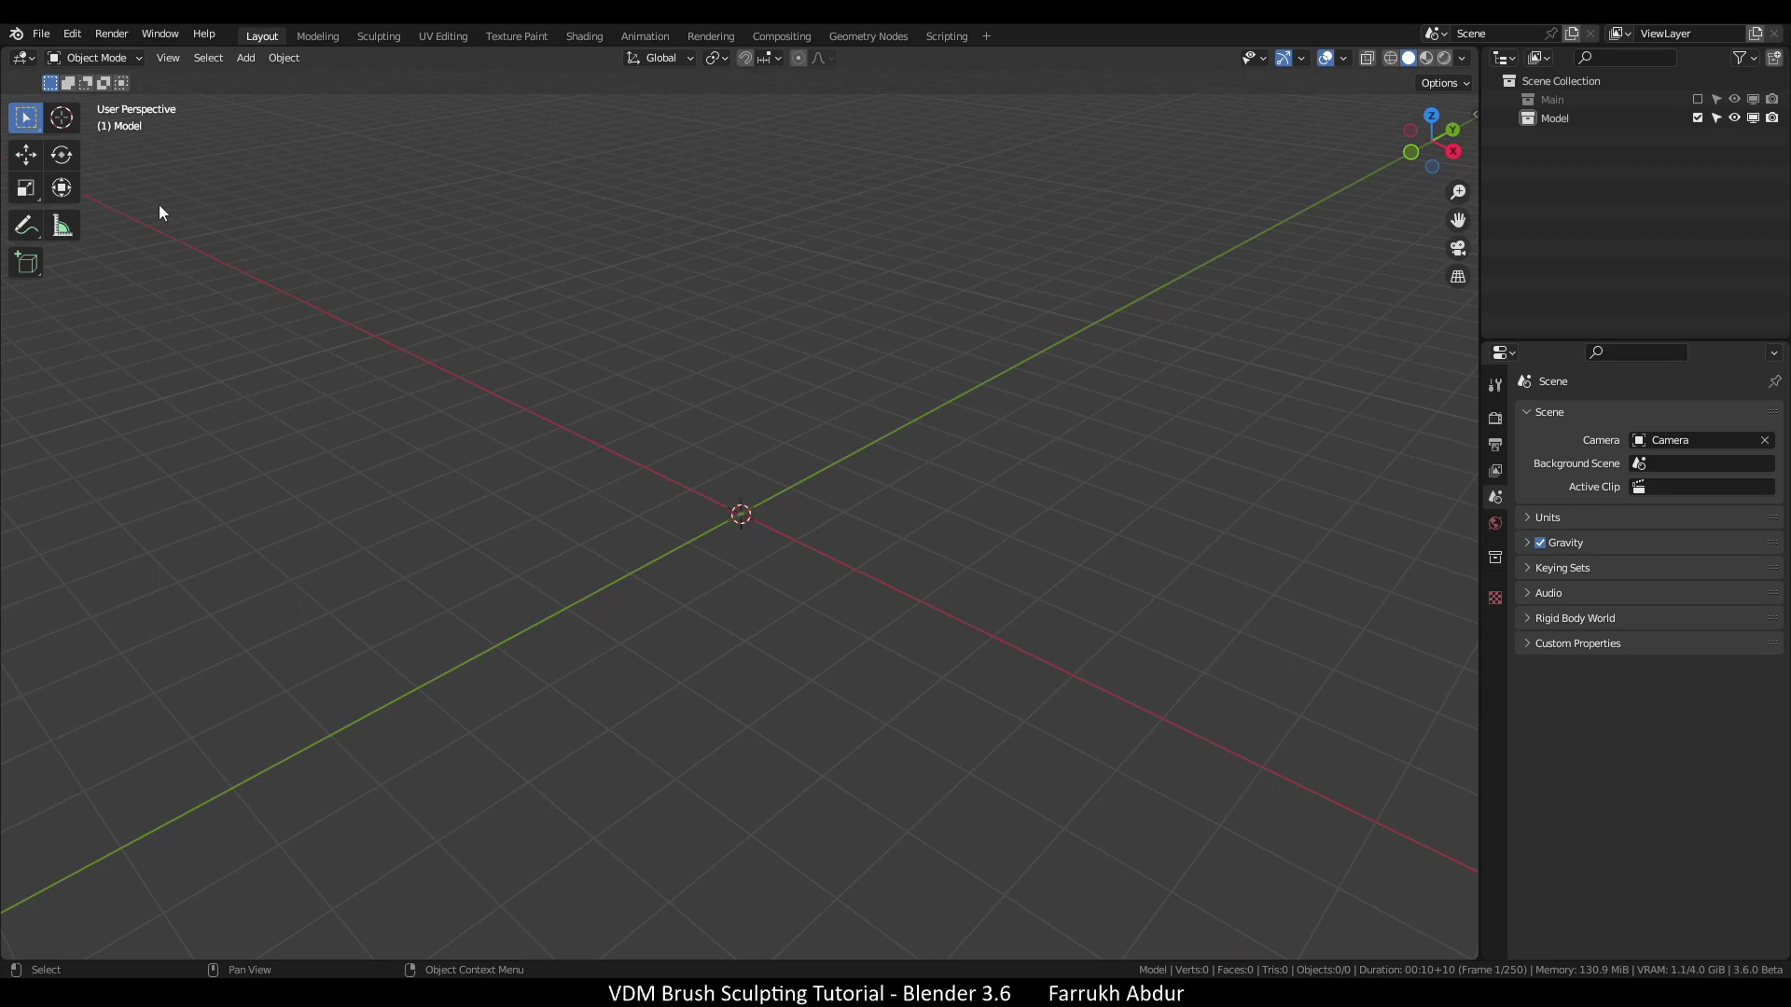
# Enable the Baking: VDM Brush Baker add-on in Preferences after searching for 'vdm'
pyautogui.click(79, 37)
pyautogui.click(93, 302)
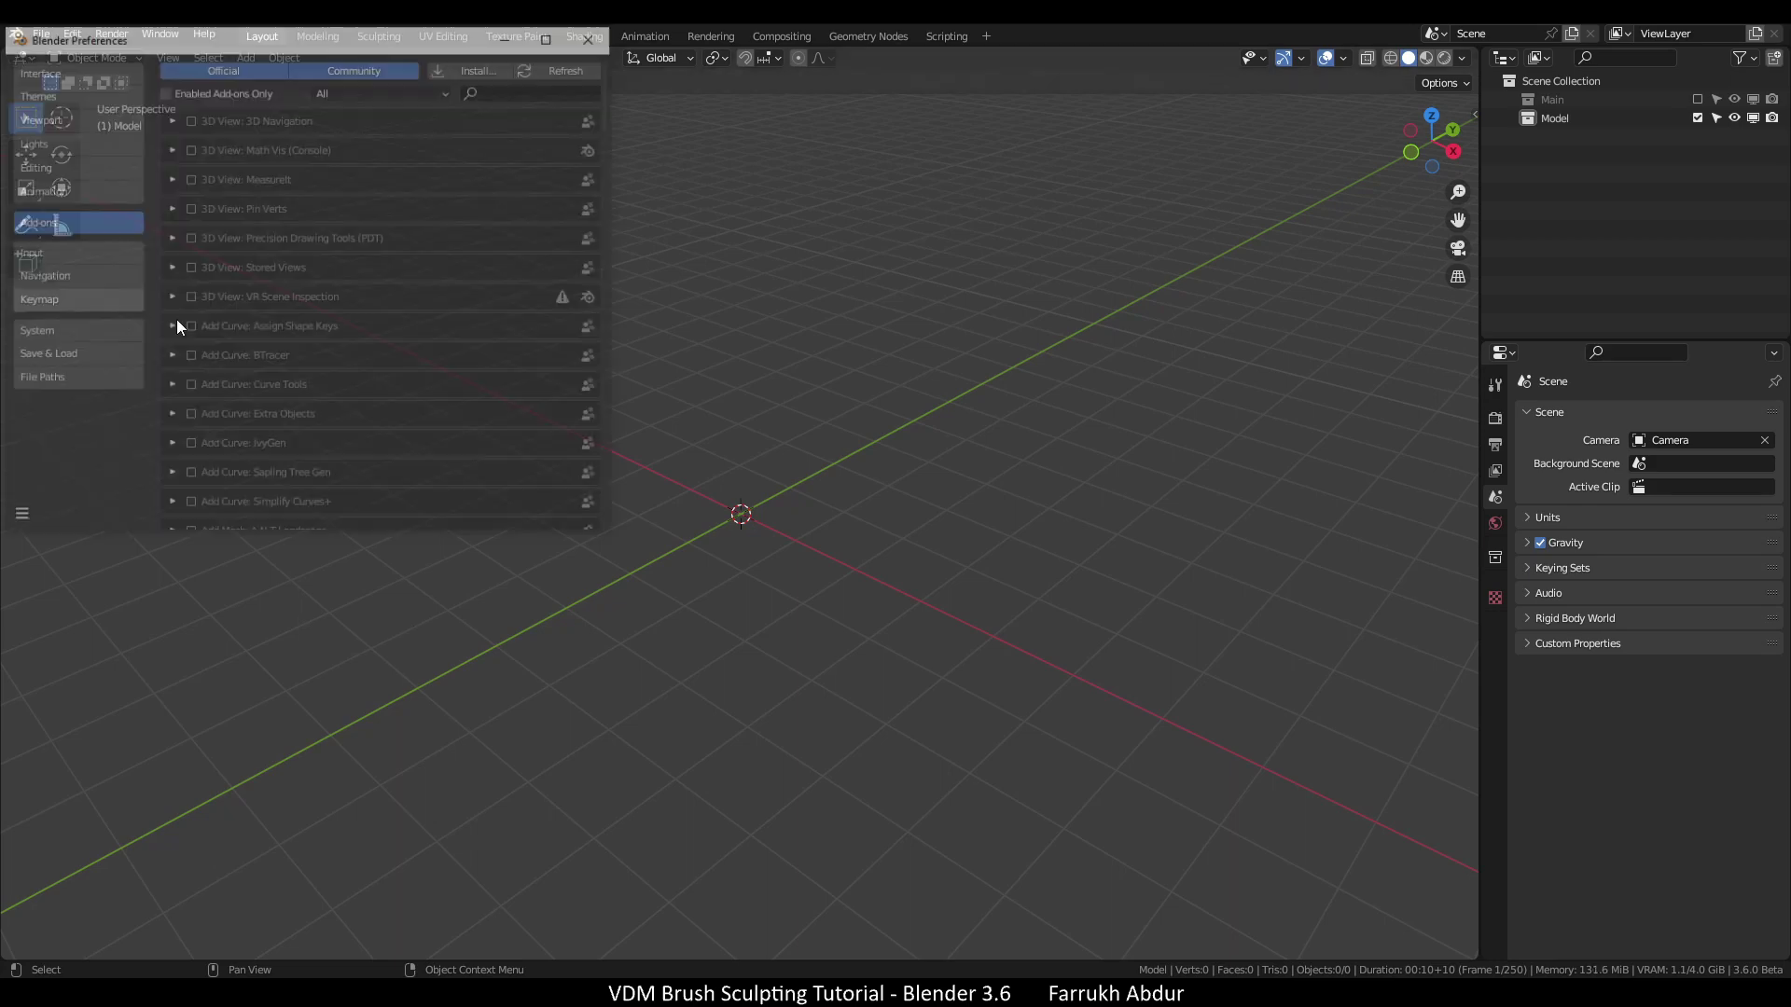
pyautogui.moveTo(364, 47); pyautogui.dragTo(842, 240)
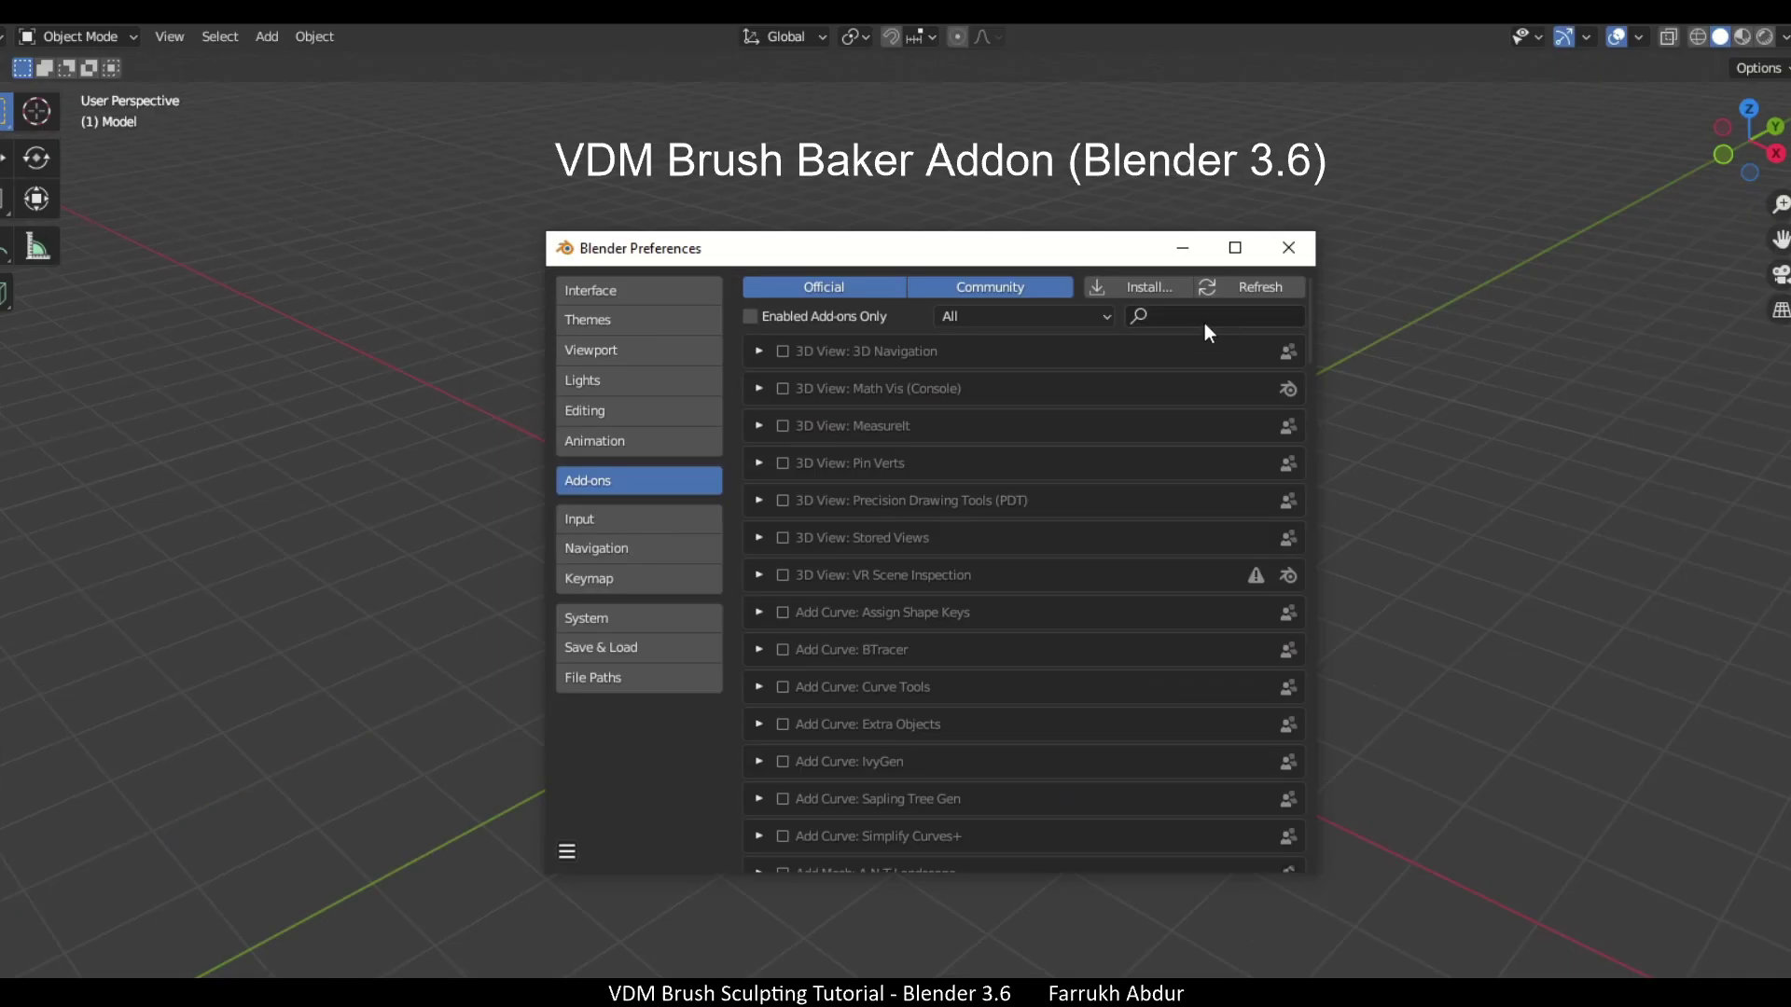
pyautogui.click(997, 282)
pyautogui.write('vdm')
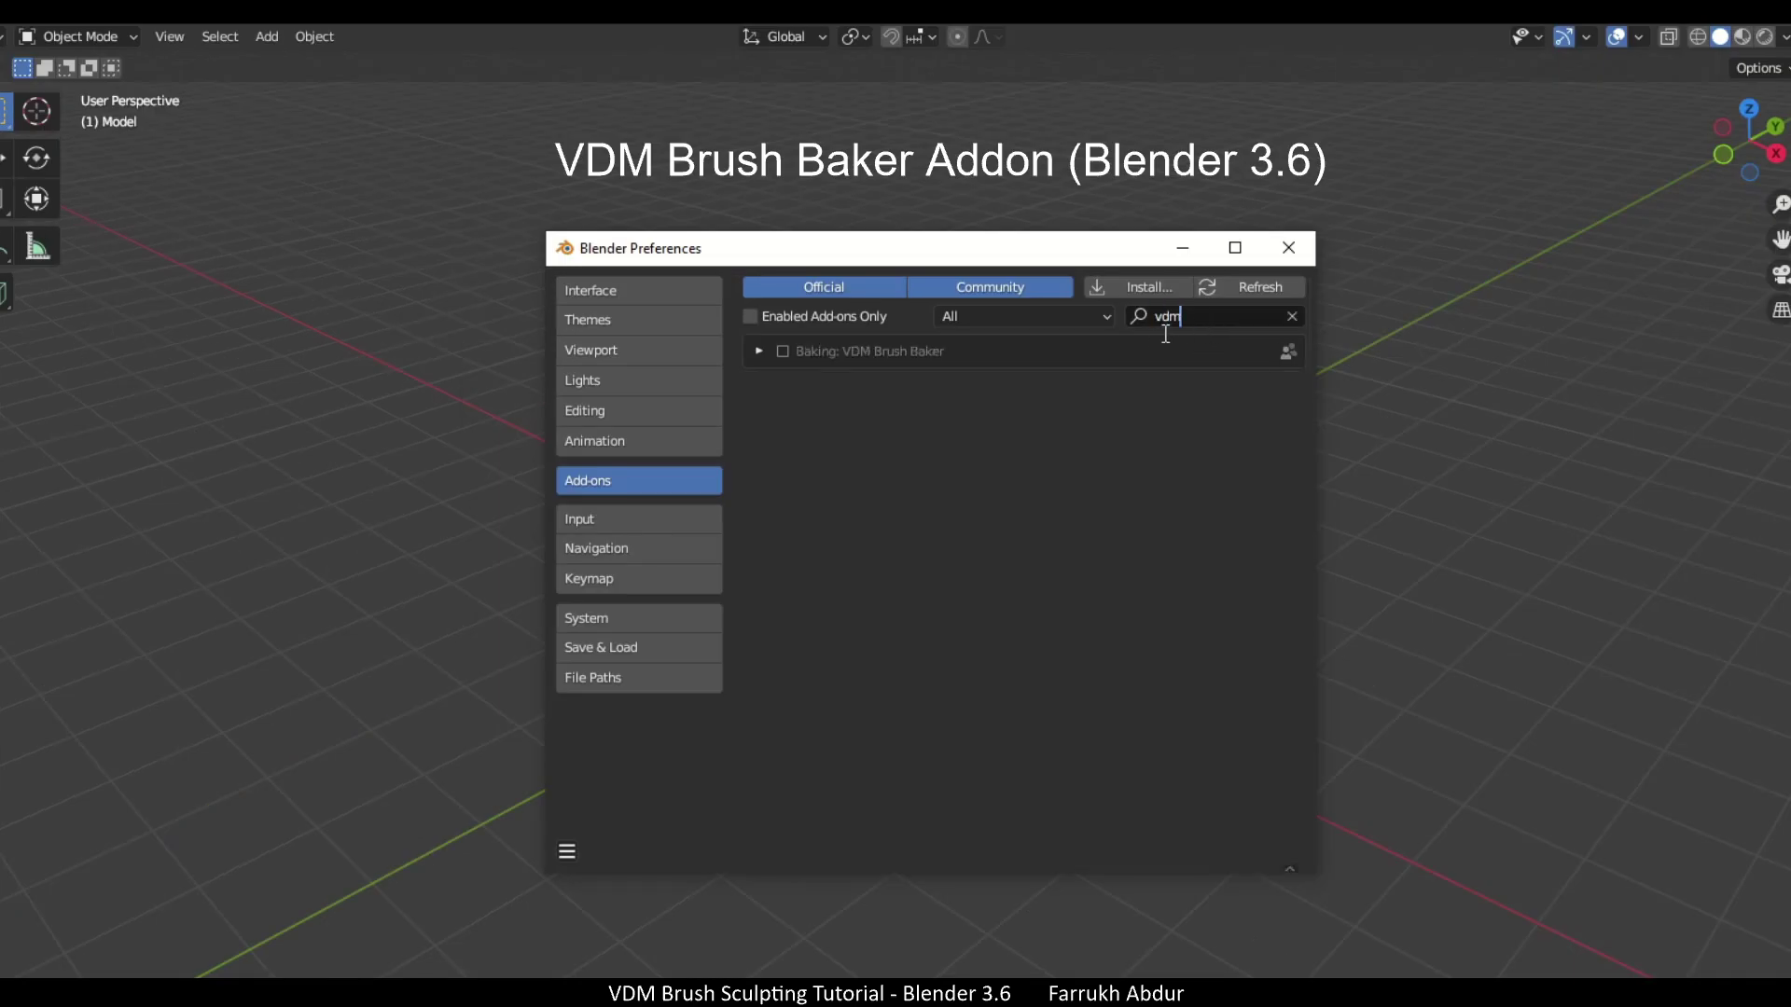
pyautogui.click(781, 352)
pyautogui.click(758, 351)
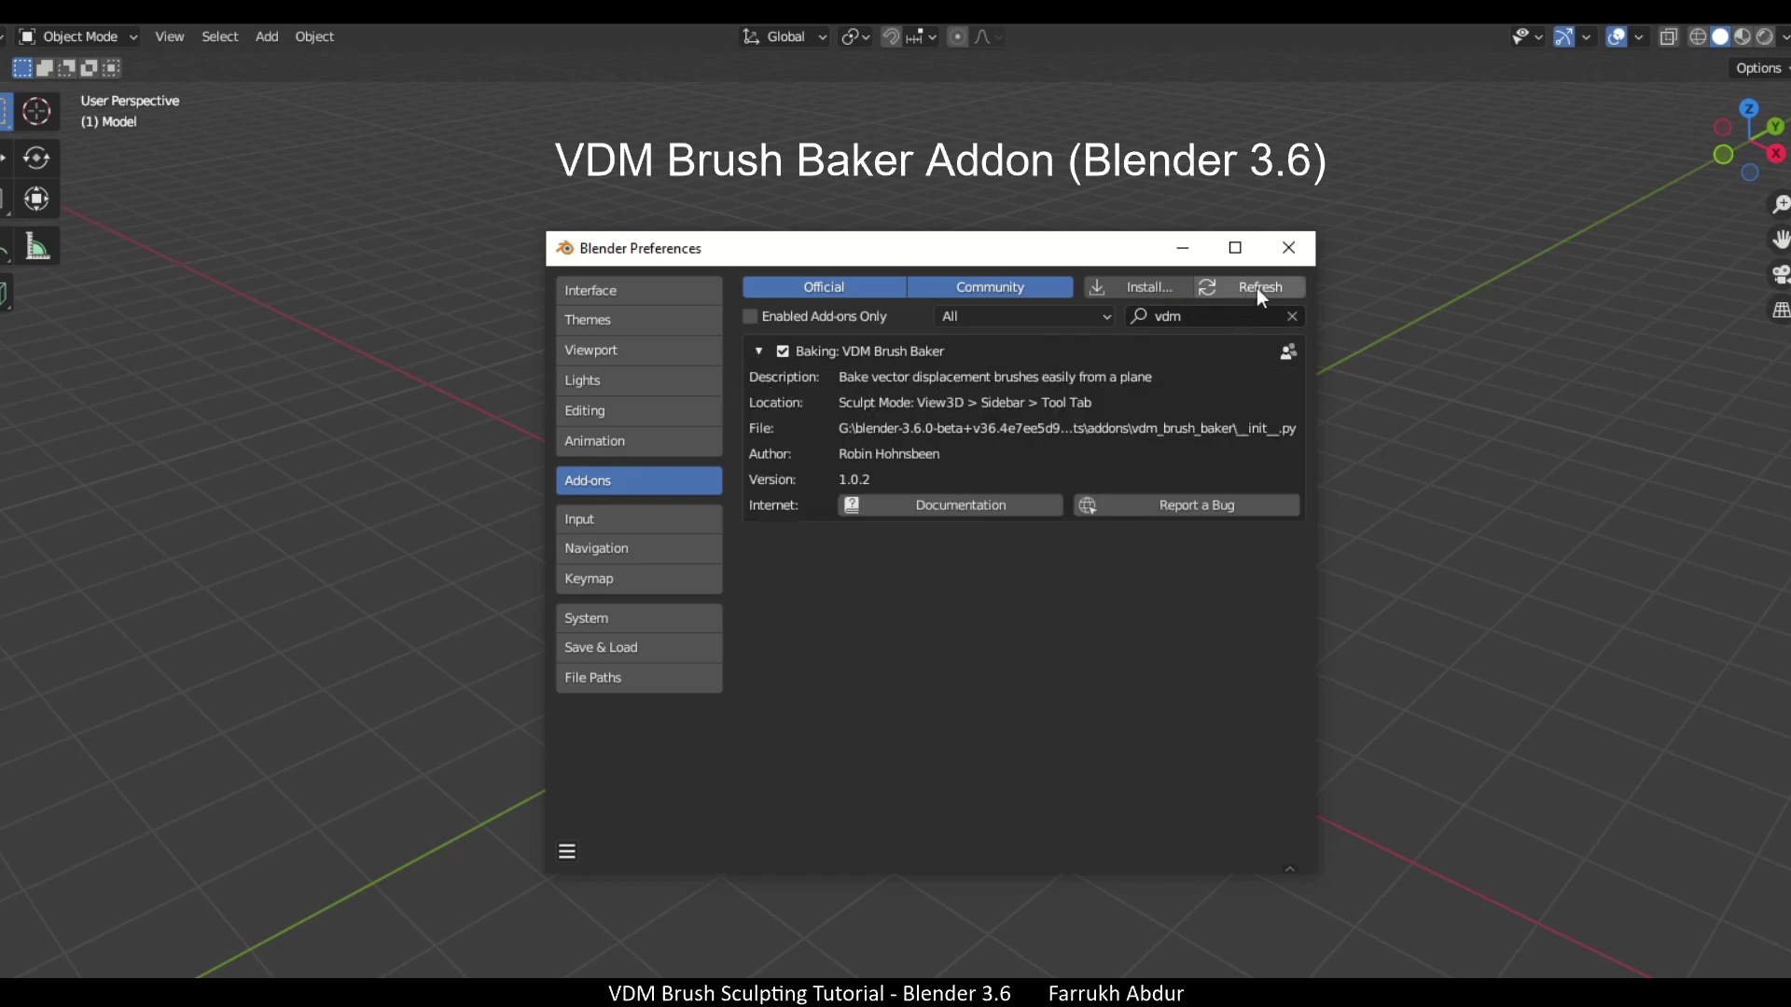
pyautogui.click(1298, 250)
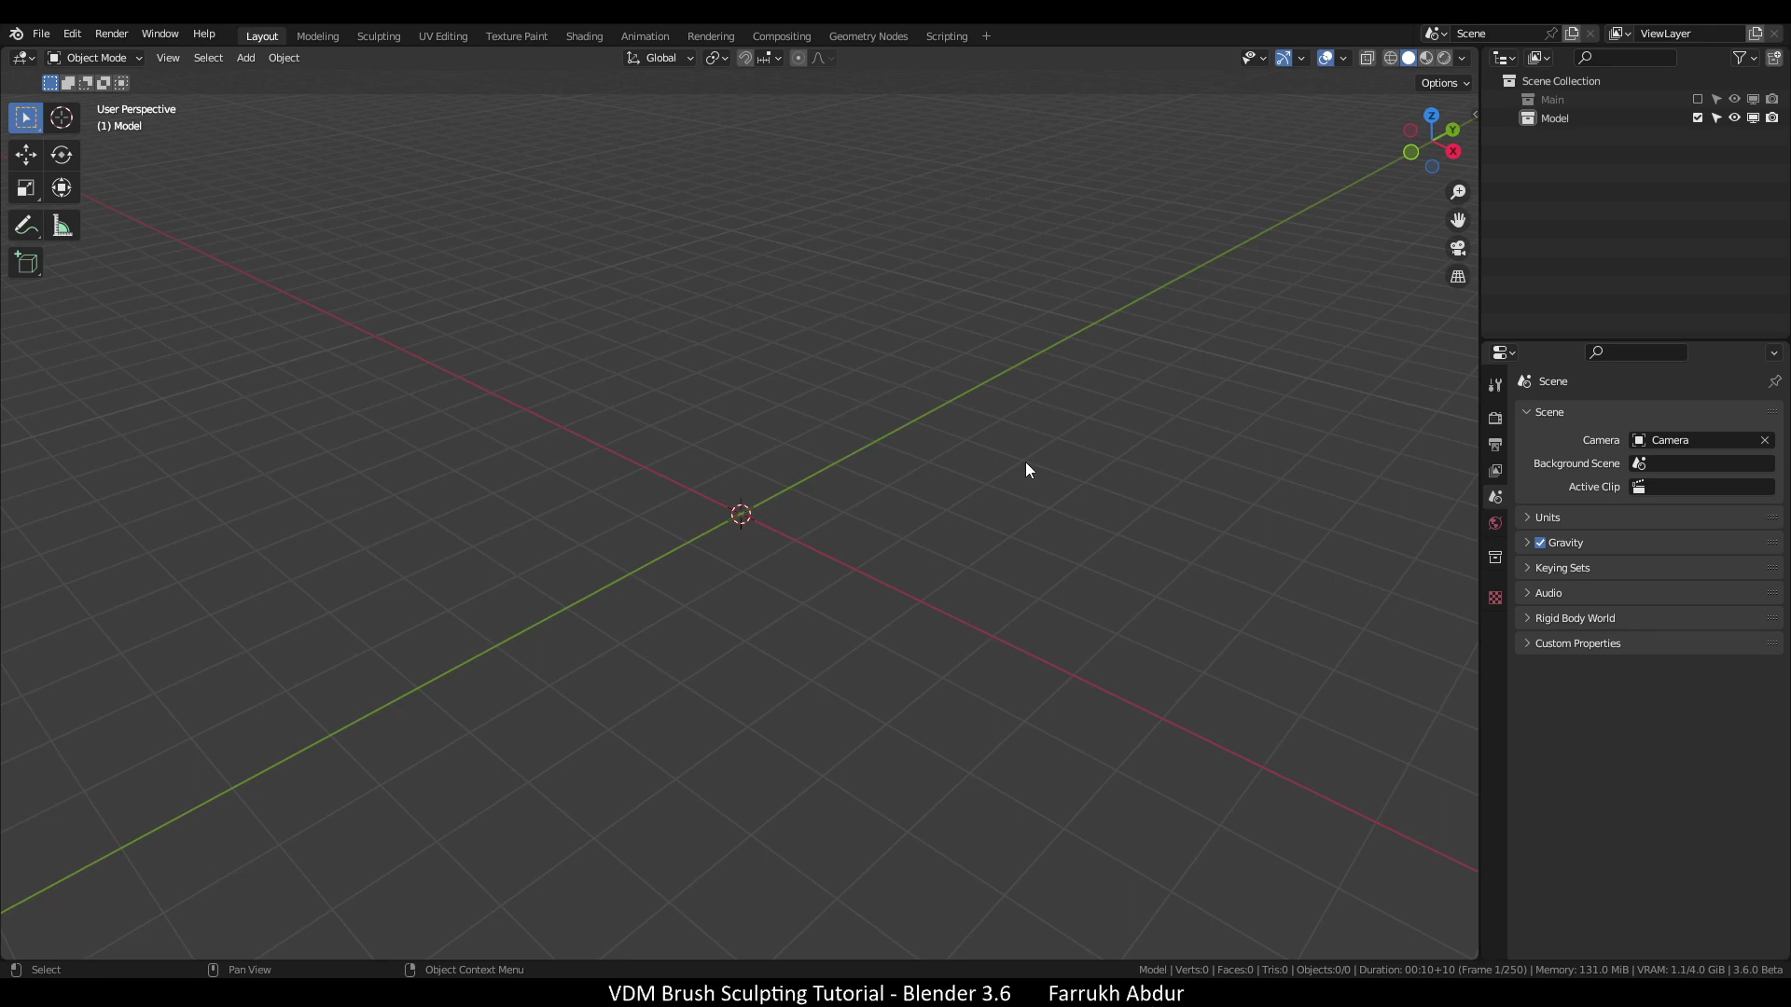
# Create a Grid sculpting plane from the VDM Brush Baker panel, carrying a level-2 MultiresVDM modifier
pyautogui.press('n')
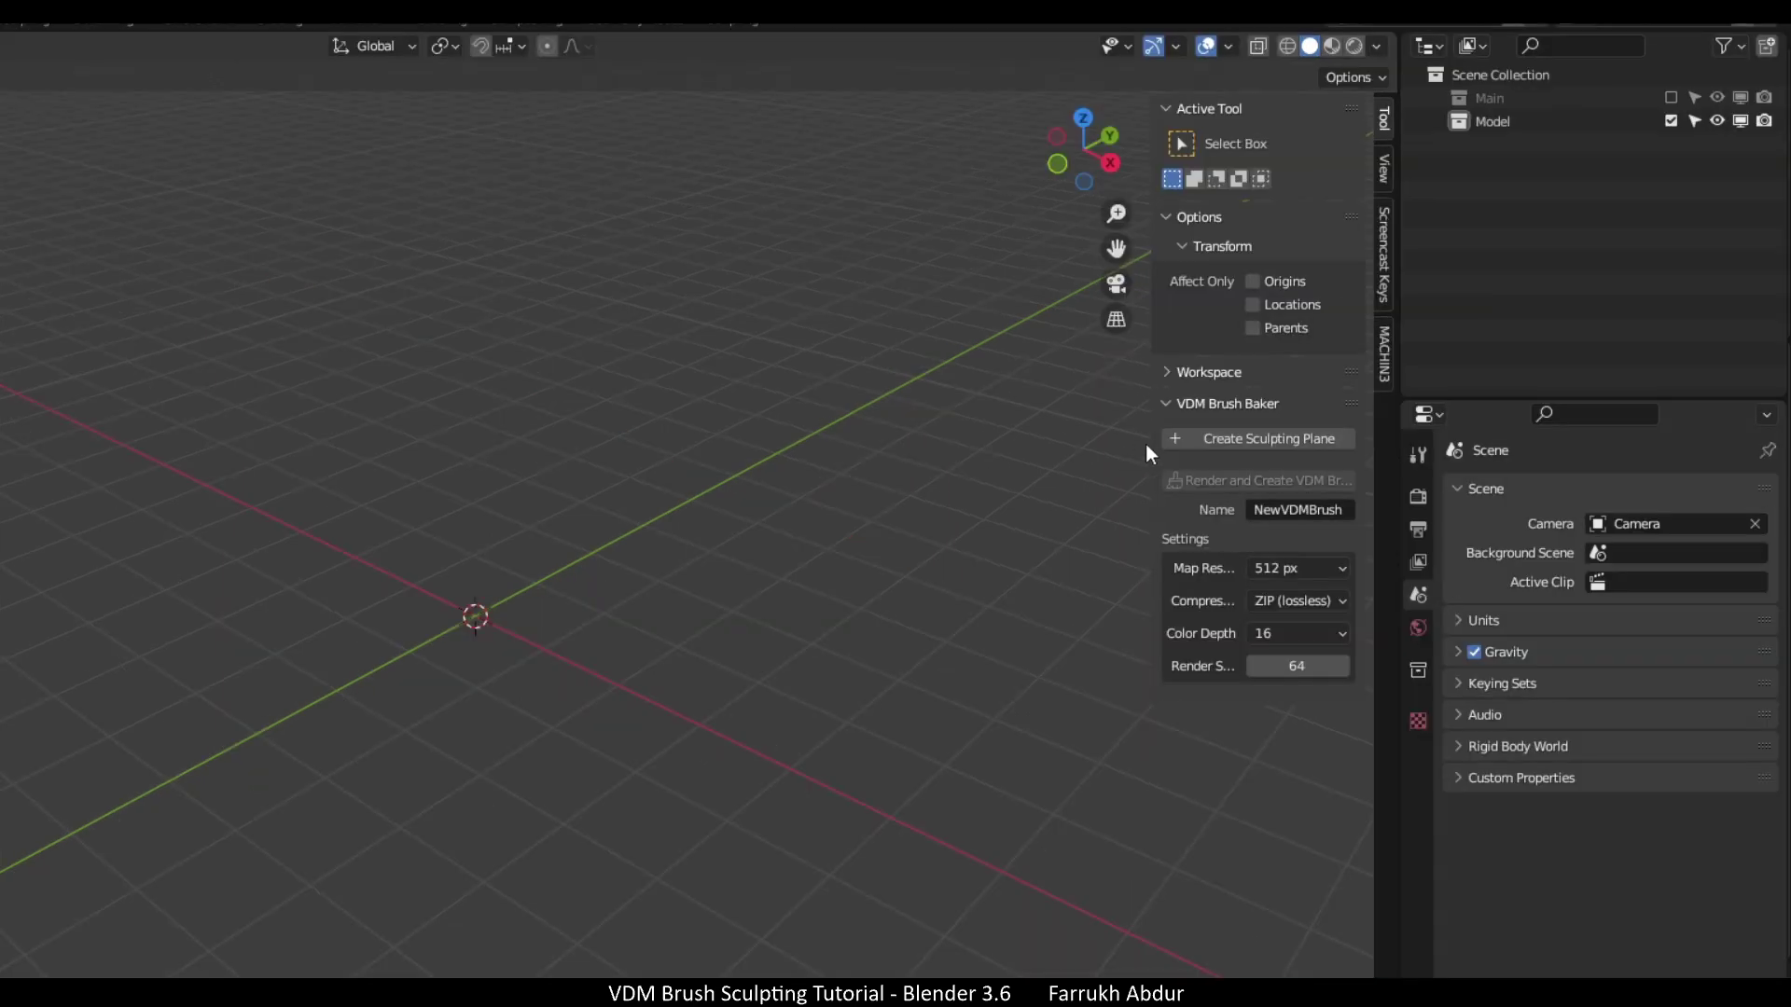
pyautogui.moveTo(1151, 443); pyautogui.dragTo(1051, 466)
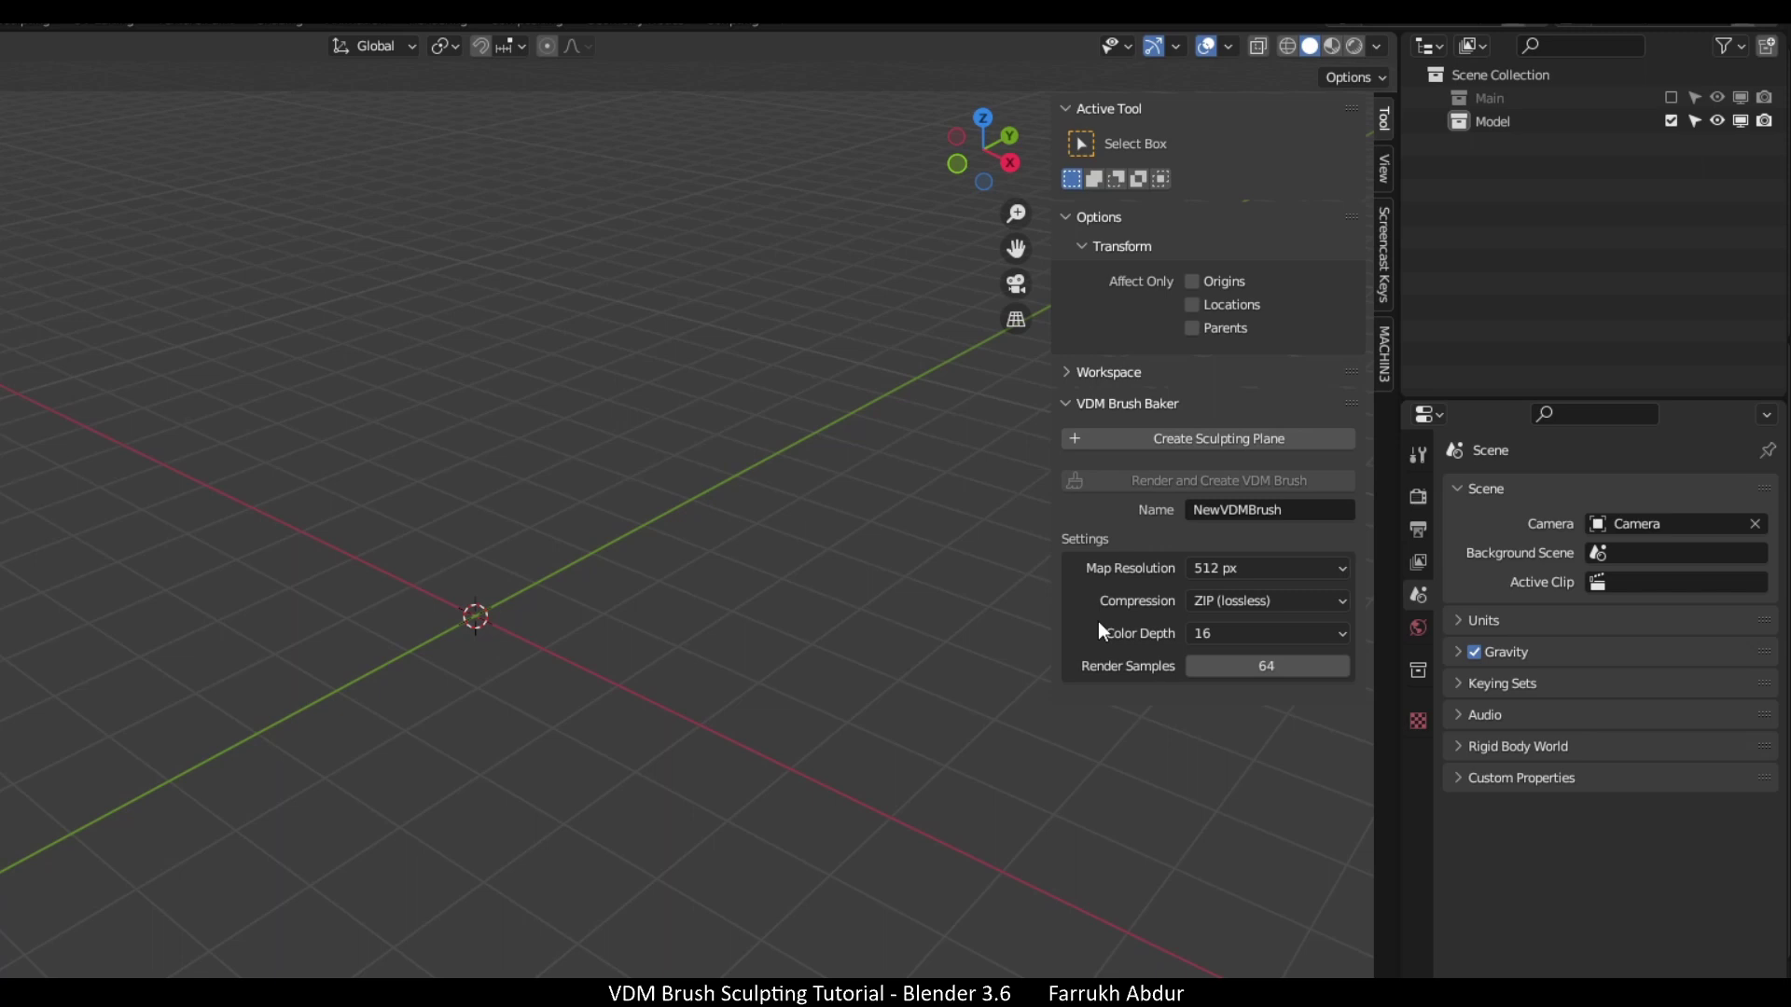
pyautogui.click(1096, 436)
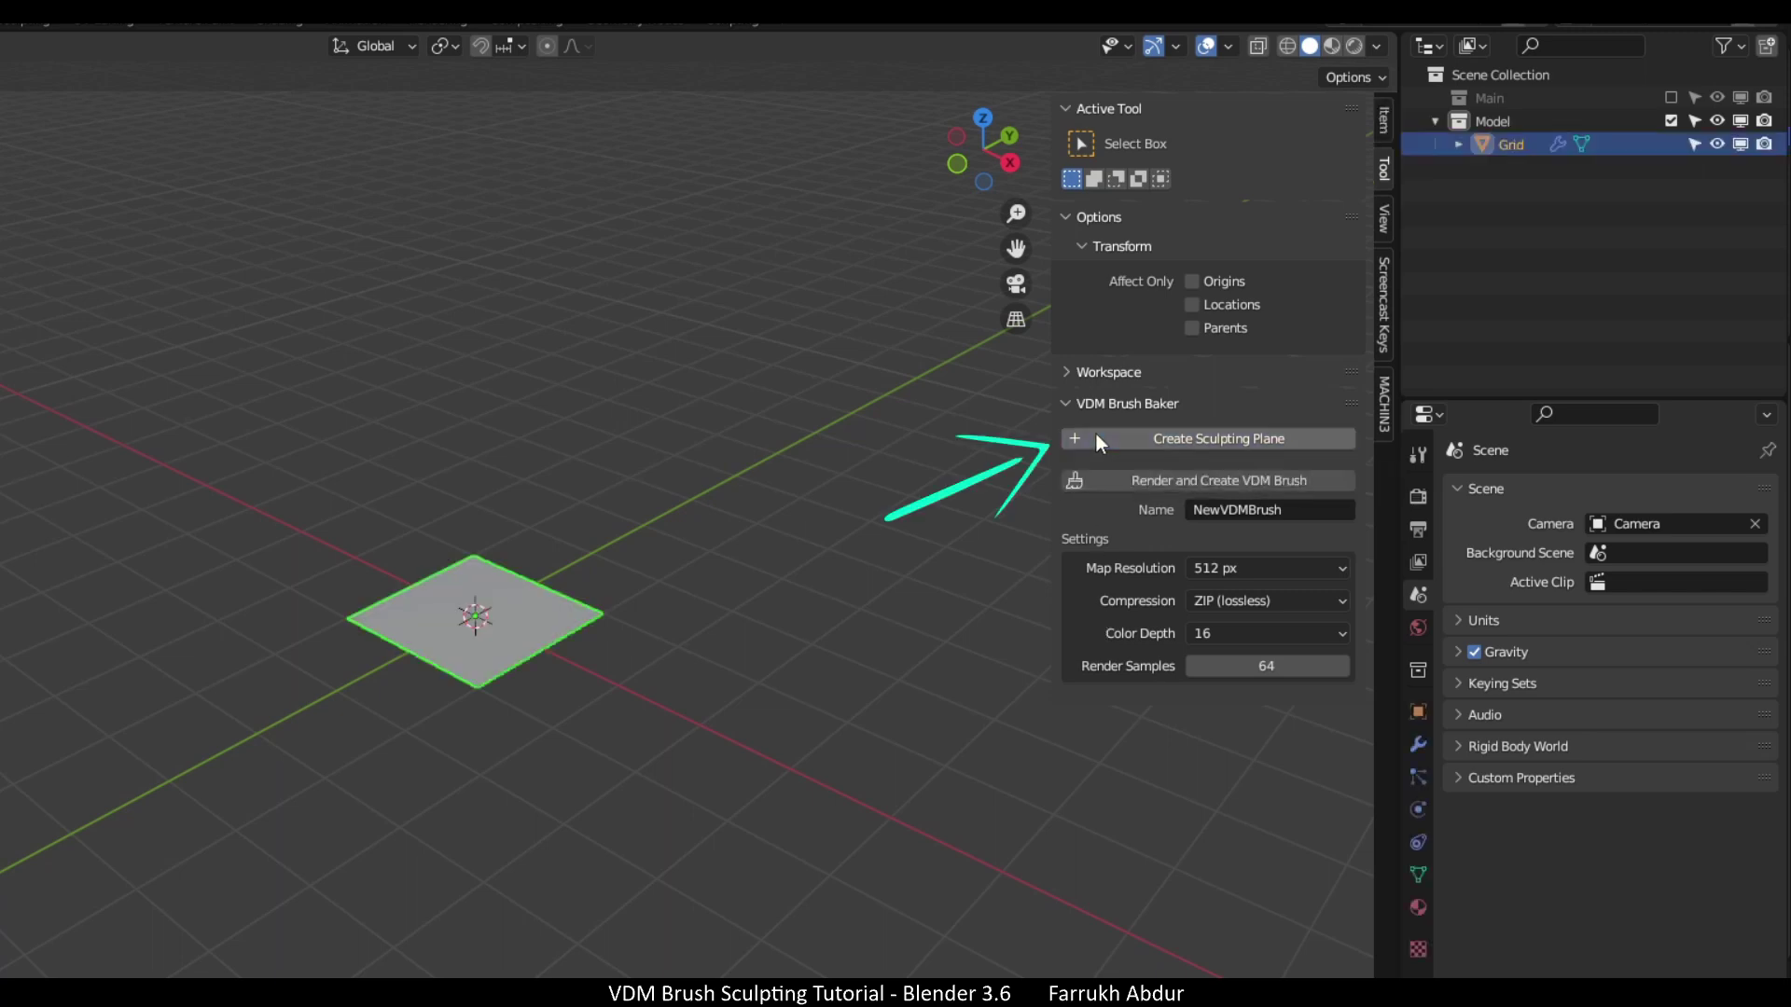
pyautogui.scroll(8, 478, 571)
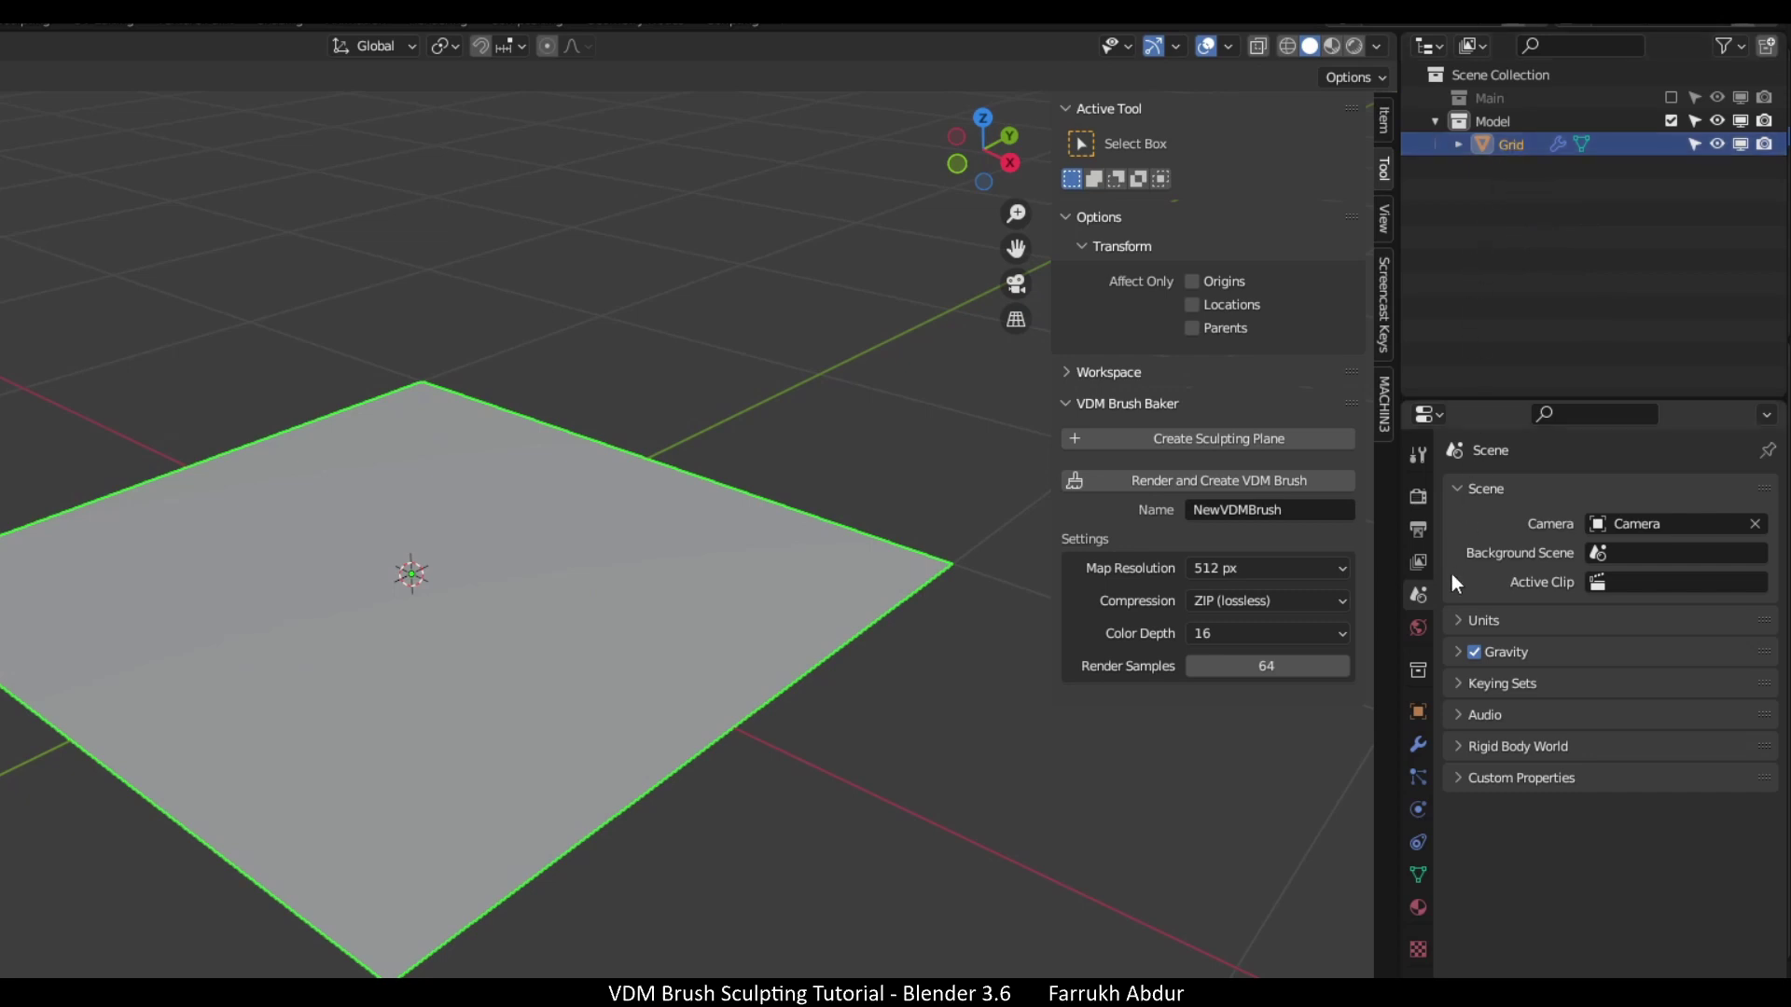
pyautogui.click(1418, 746)
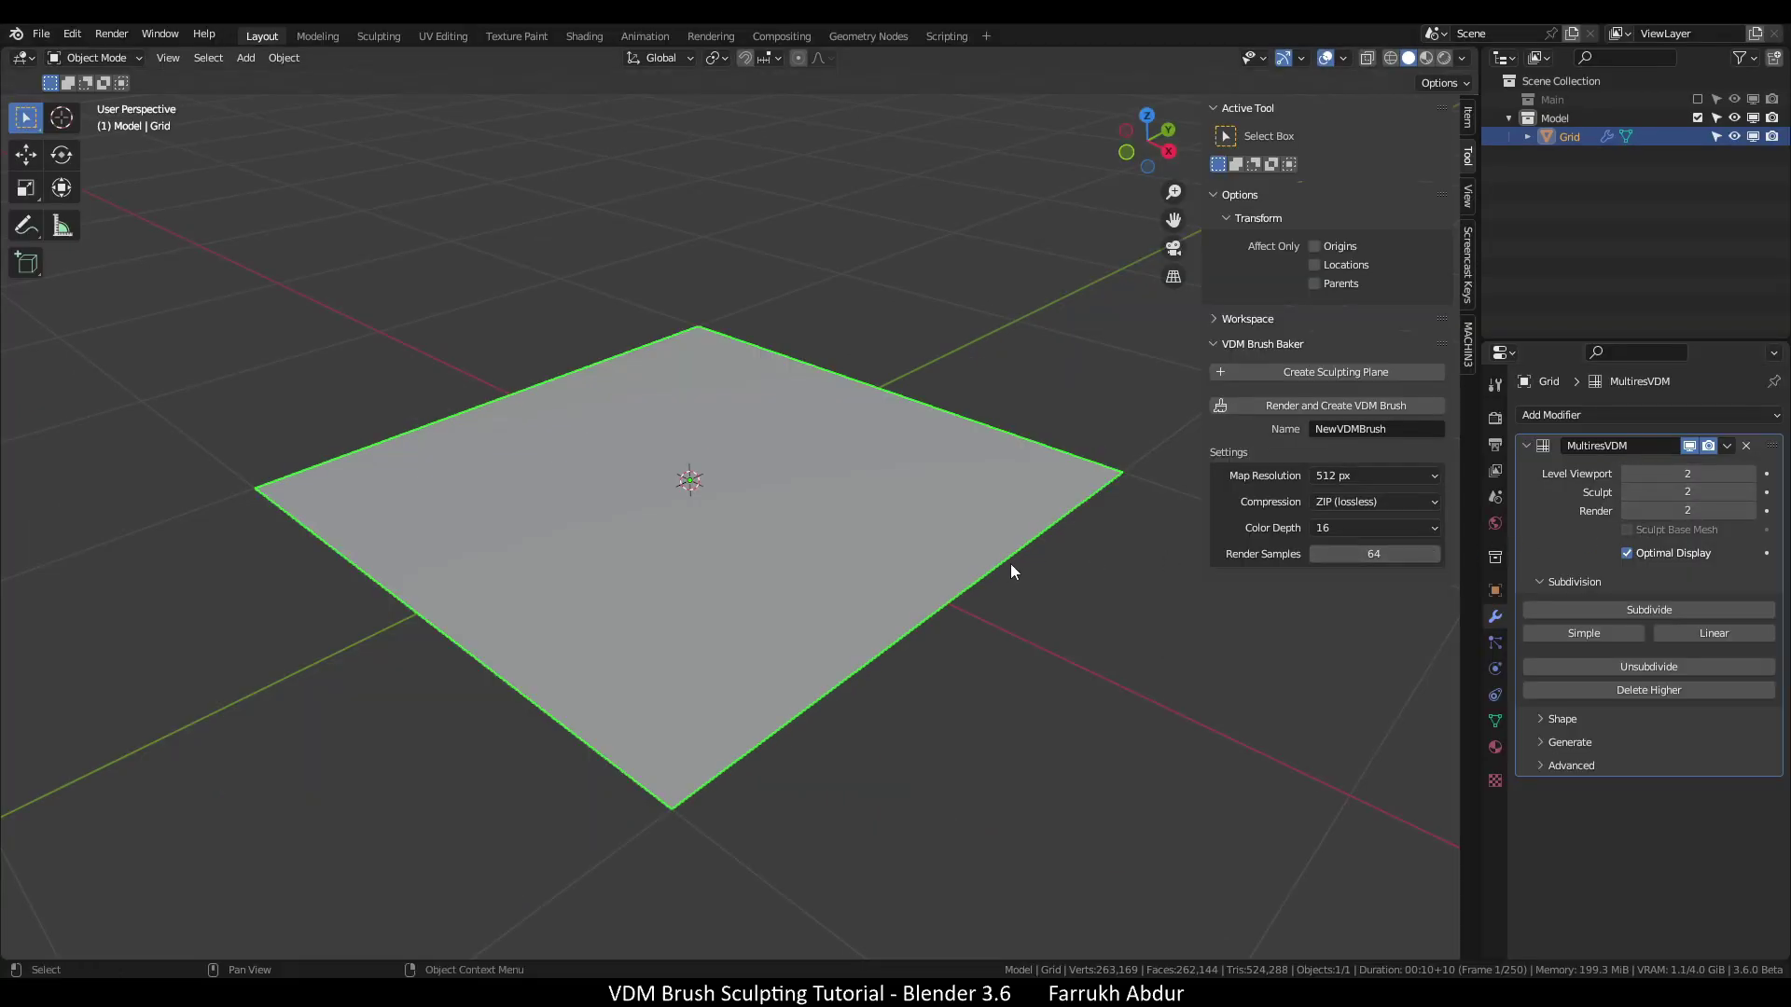
pyautogui.press('n')
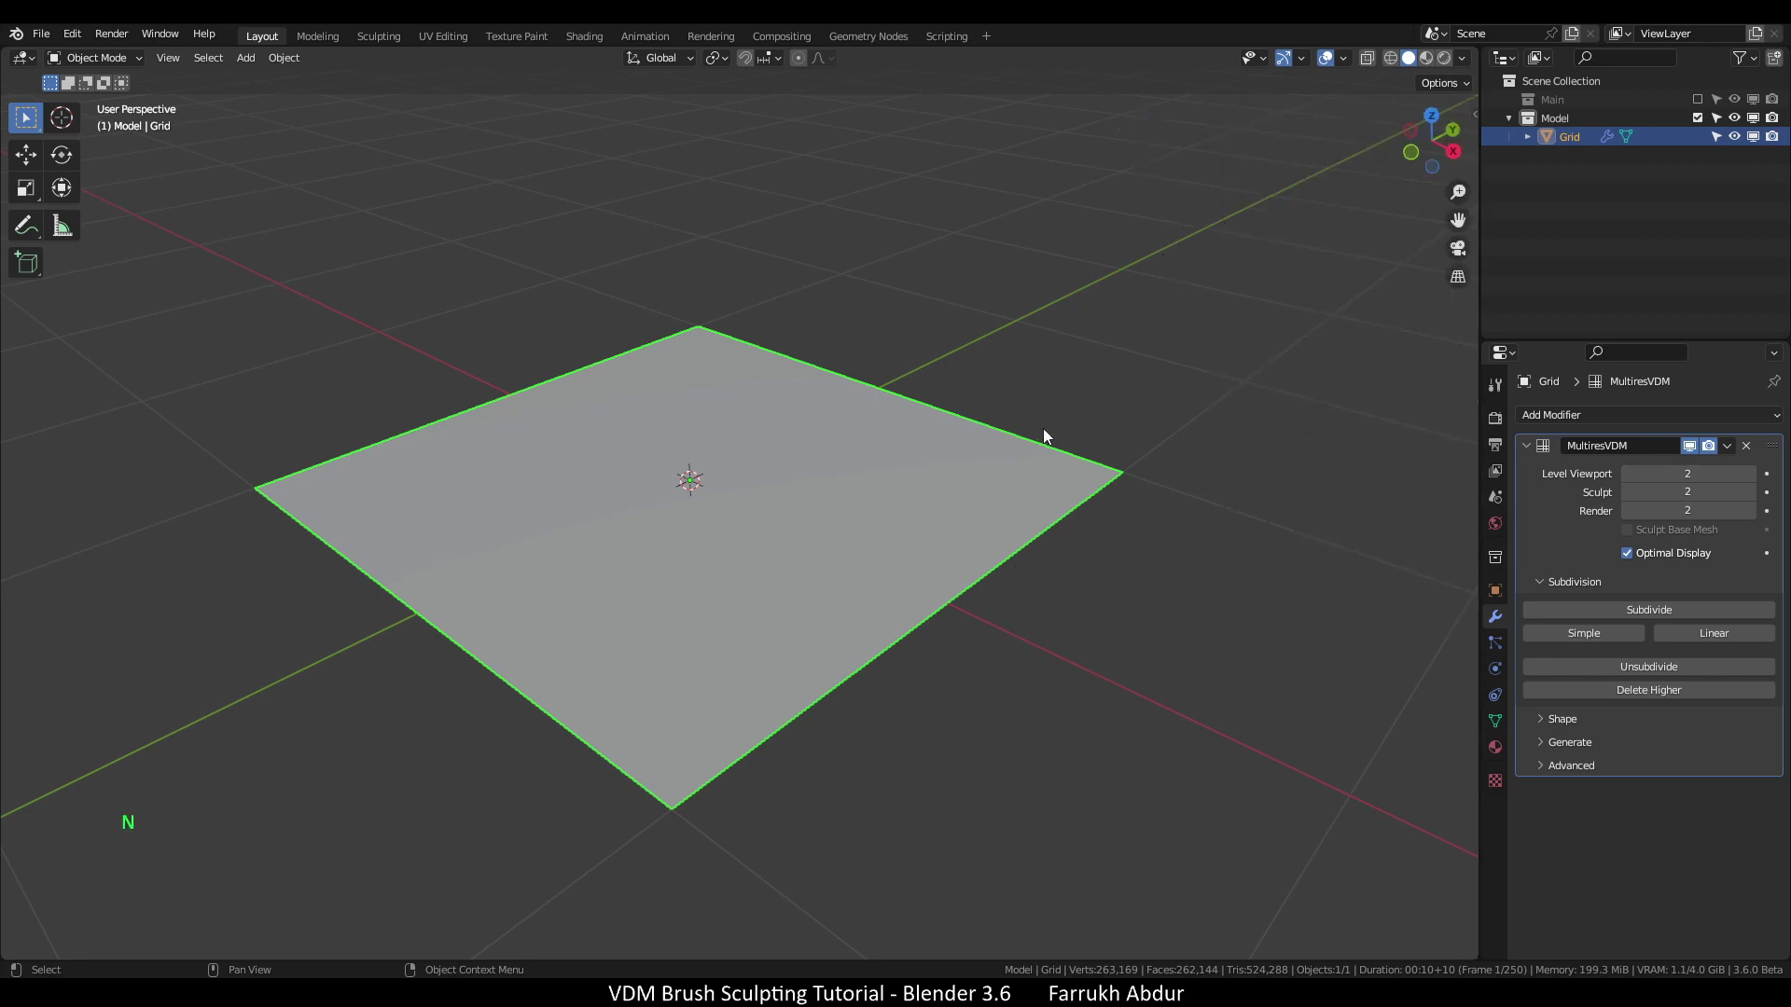
pyautogui.keyDown('alt'); pyautogui.moveTo(1043, 428); pyautogui.dragTo(1075, 547); pyautogui.keyUp('alt')
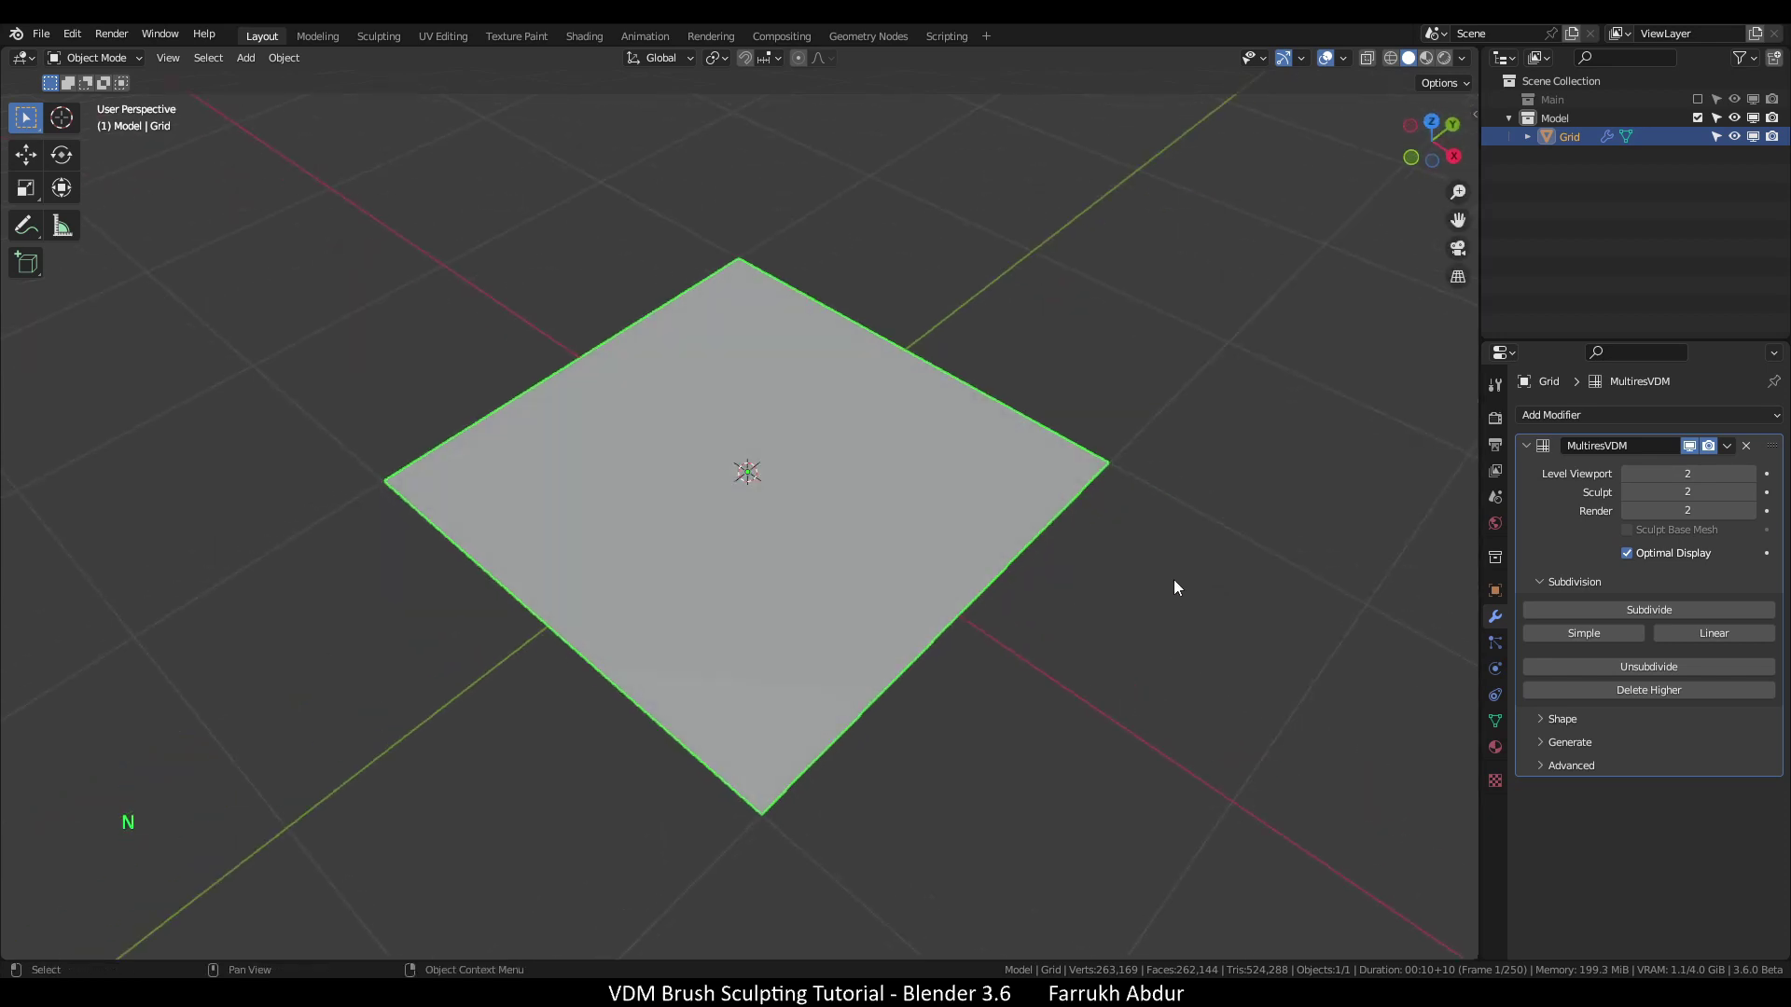
# Switch the Grid plane into Sculpt Mode
pyautogui.press('Tab')
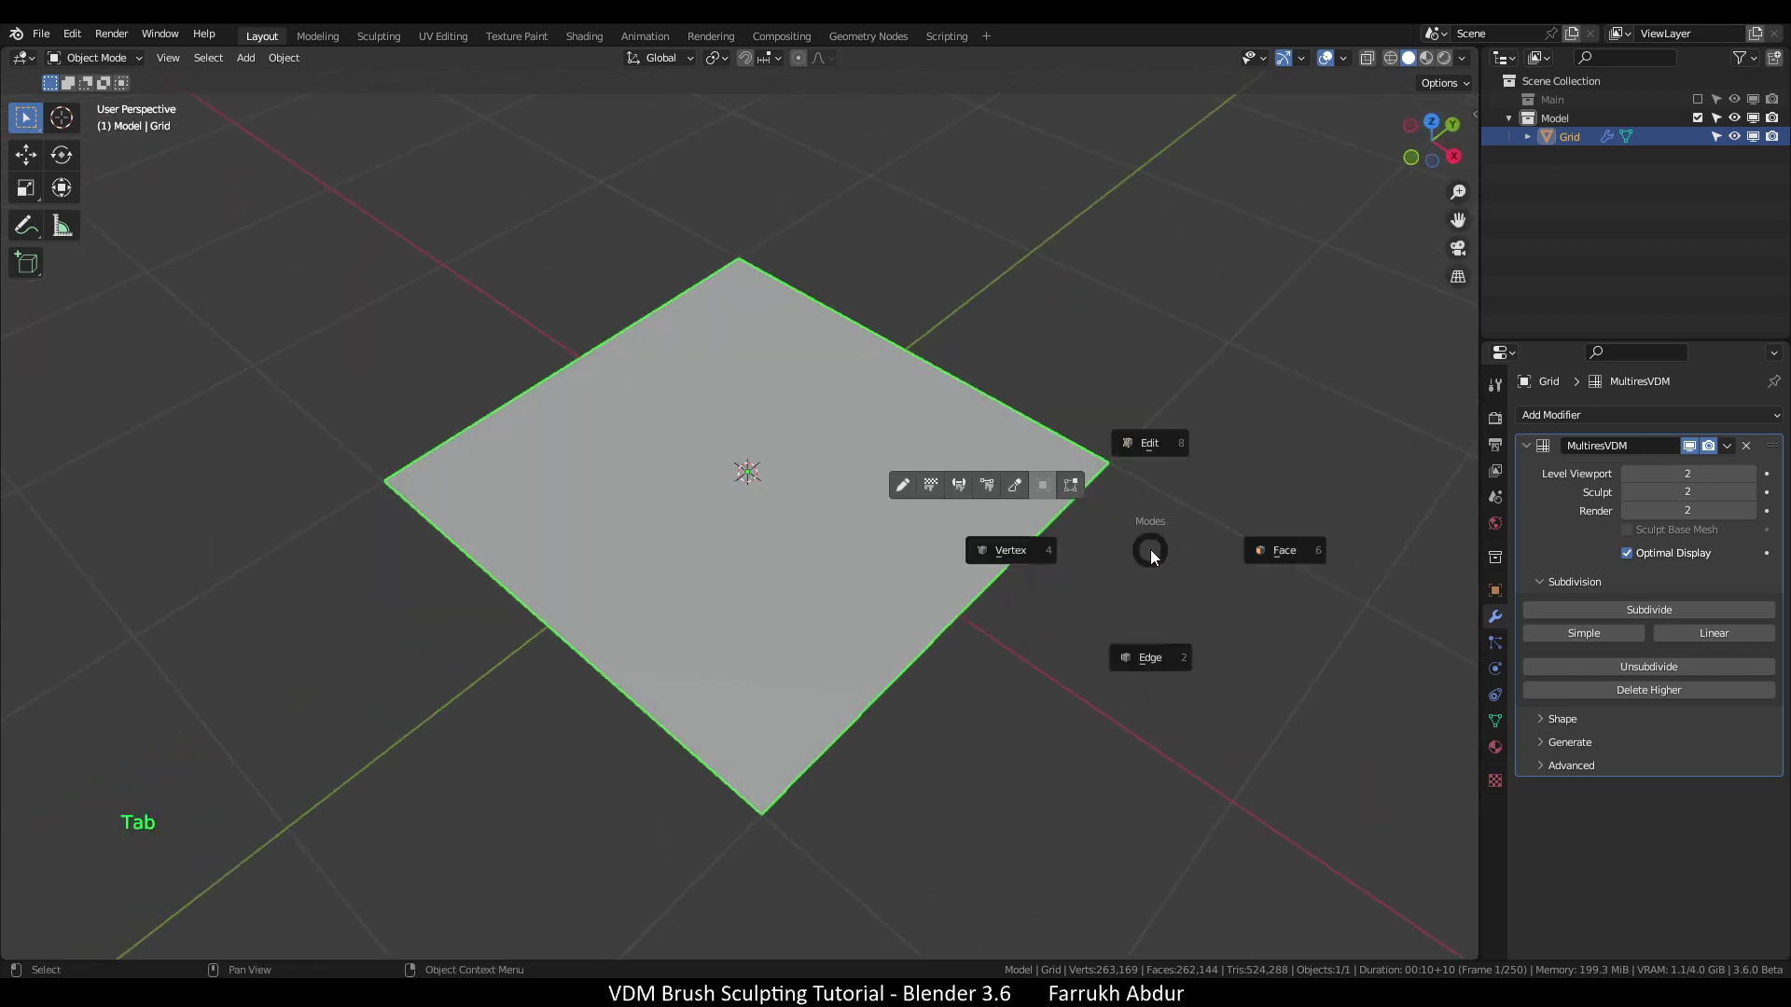
pyautogui.click(1020, 482)
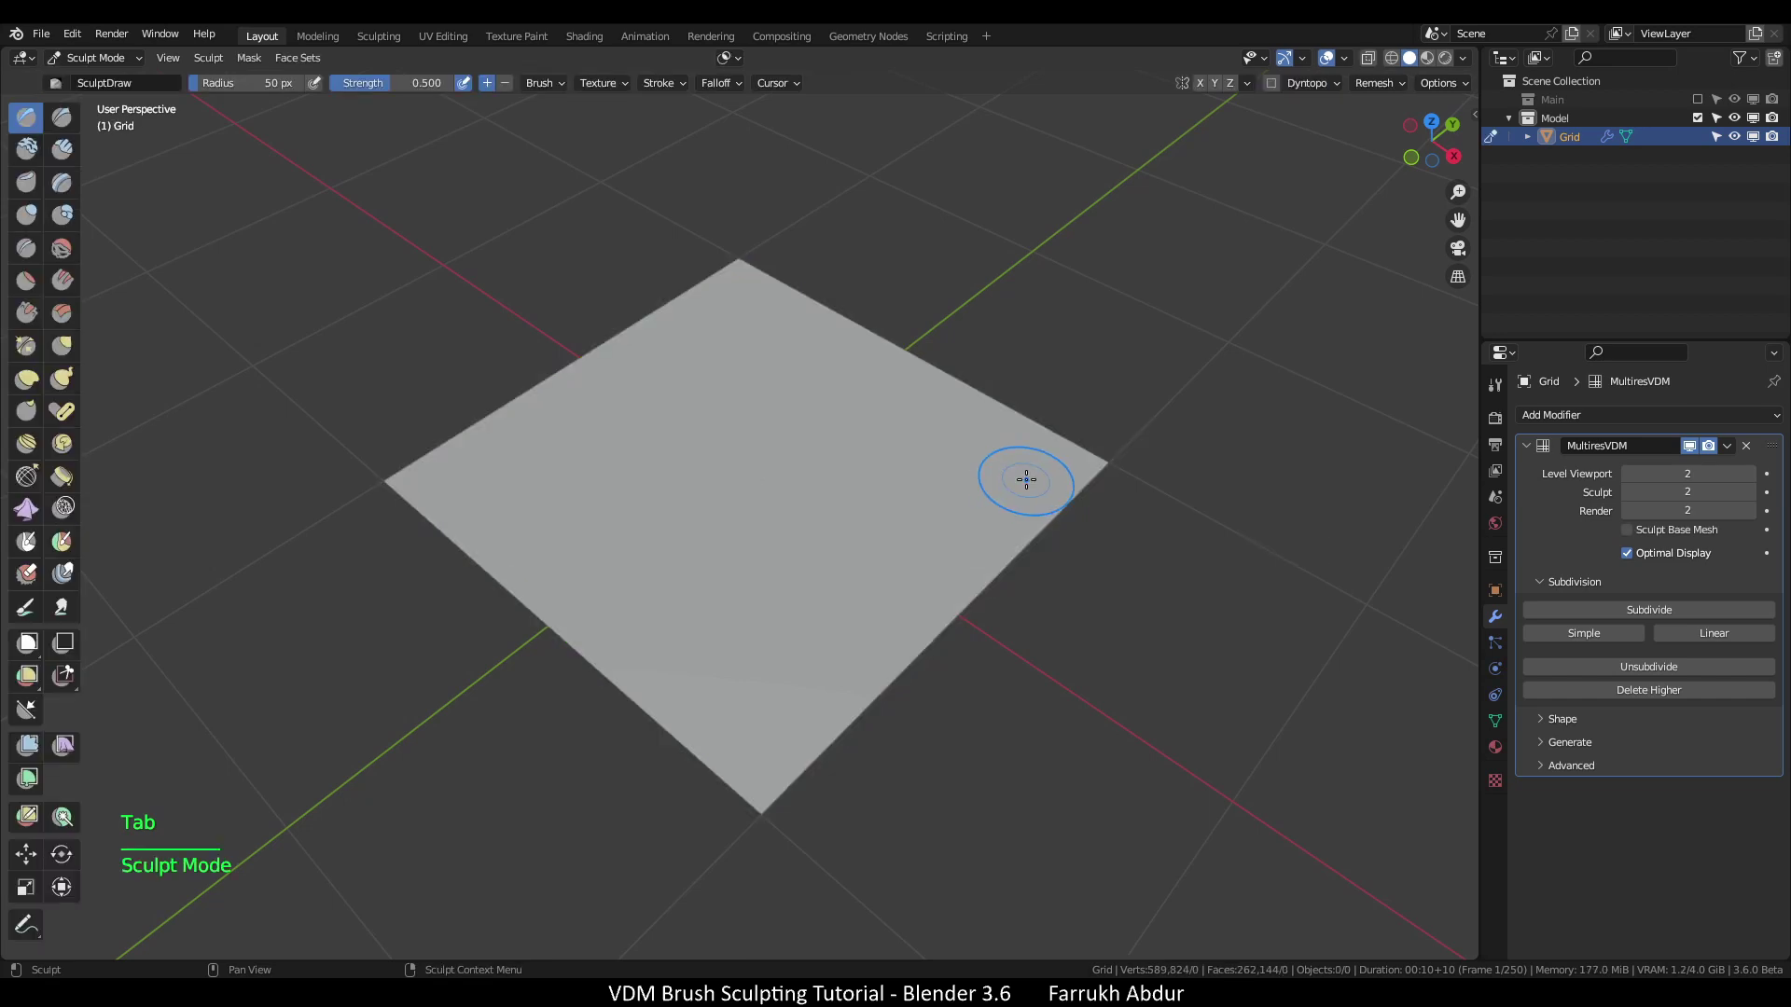
pyautogui.keyDown('alt'); pyautogui.moveTo(972, 476); pyautogui.dragTo(915, 507); pyautogui.keyUp('alt')
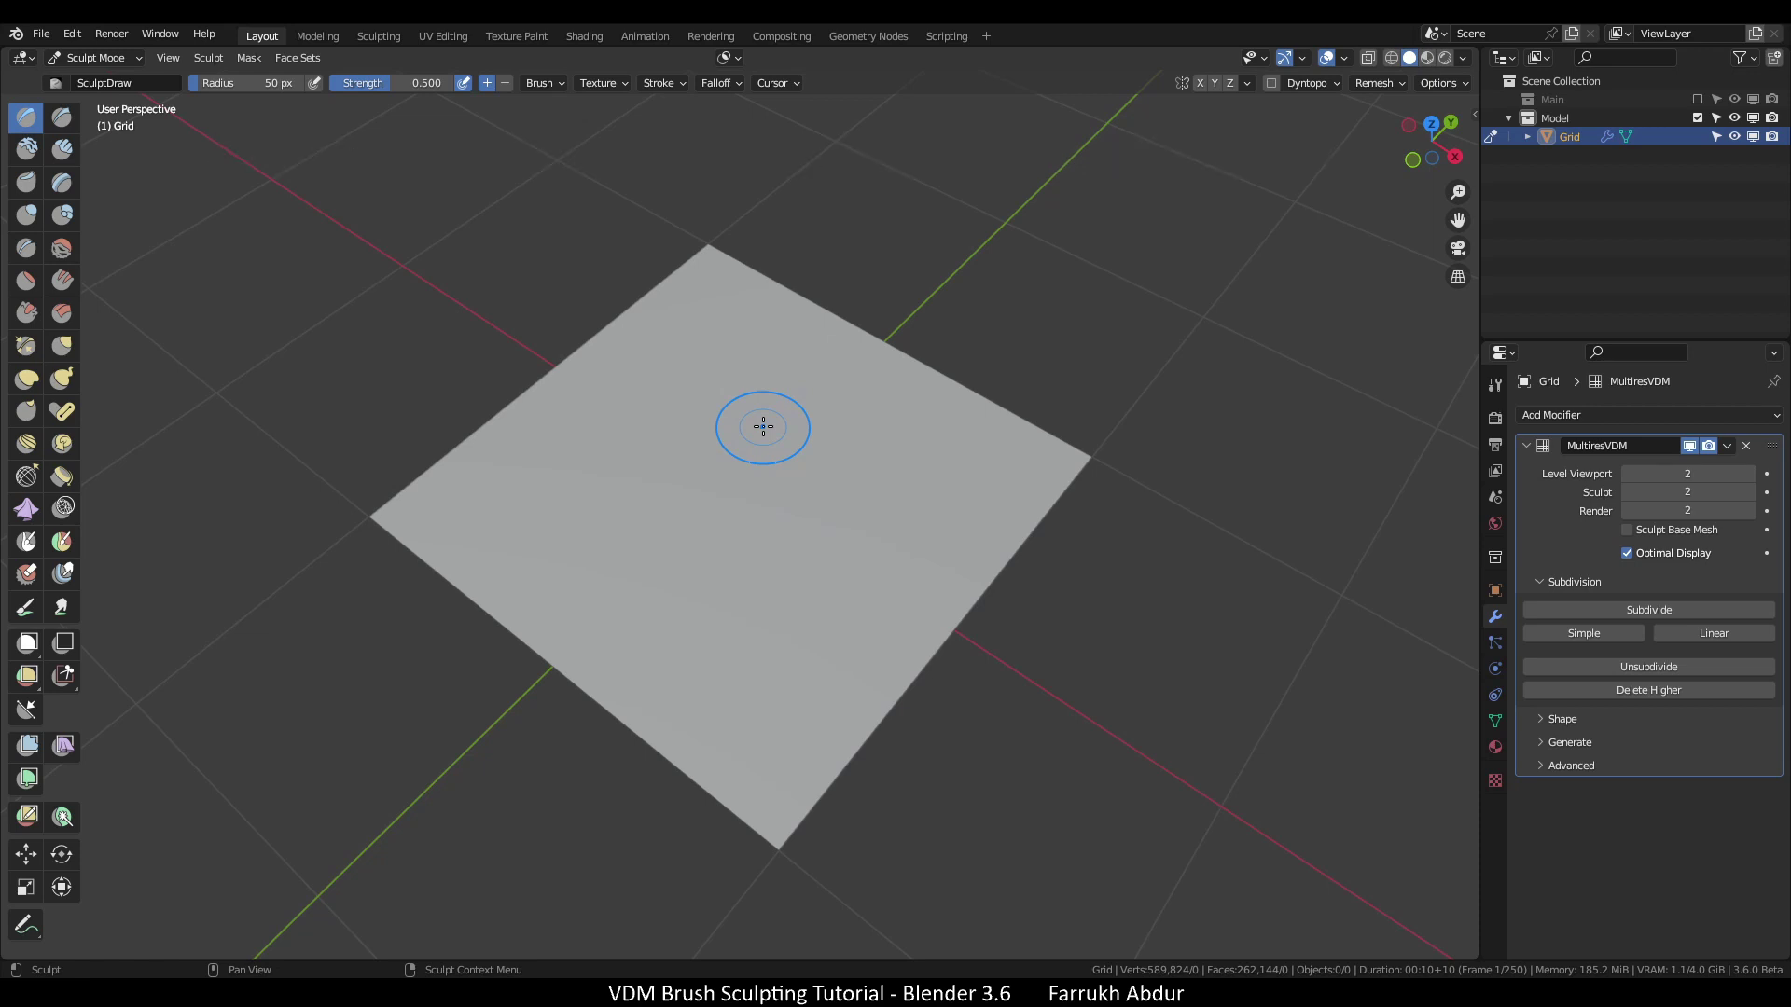
# Pull a tall curved horn from the plane centre with a 145 px Snake Hook brush
pyautogui.click(62, 379)
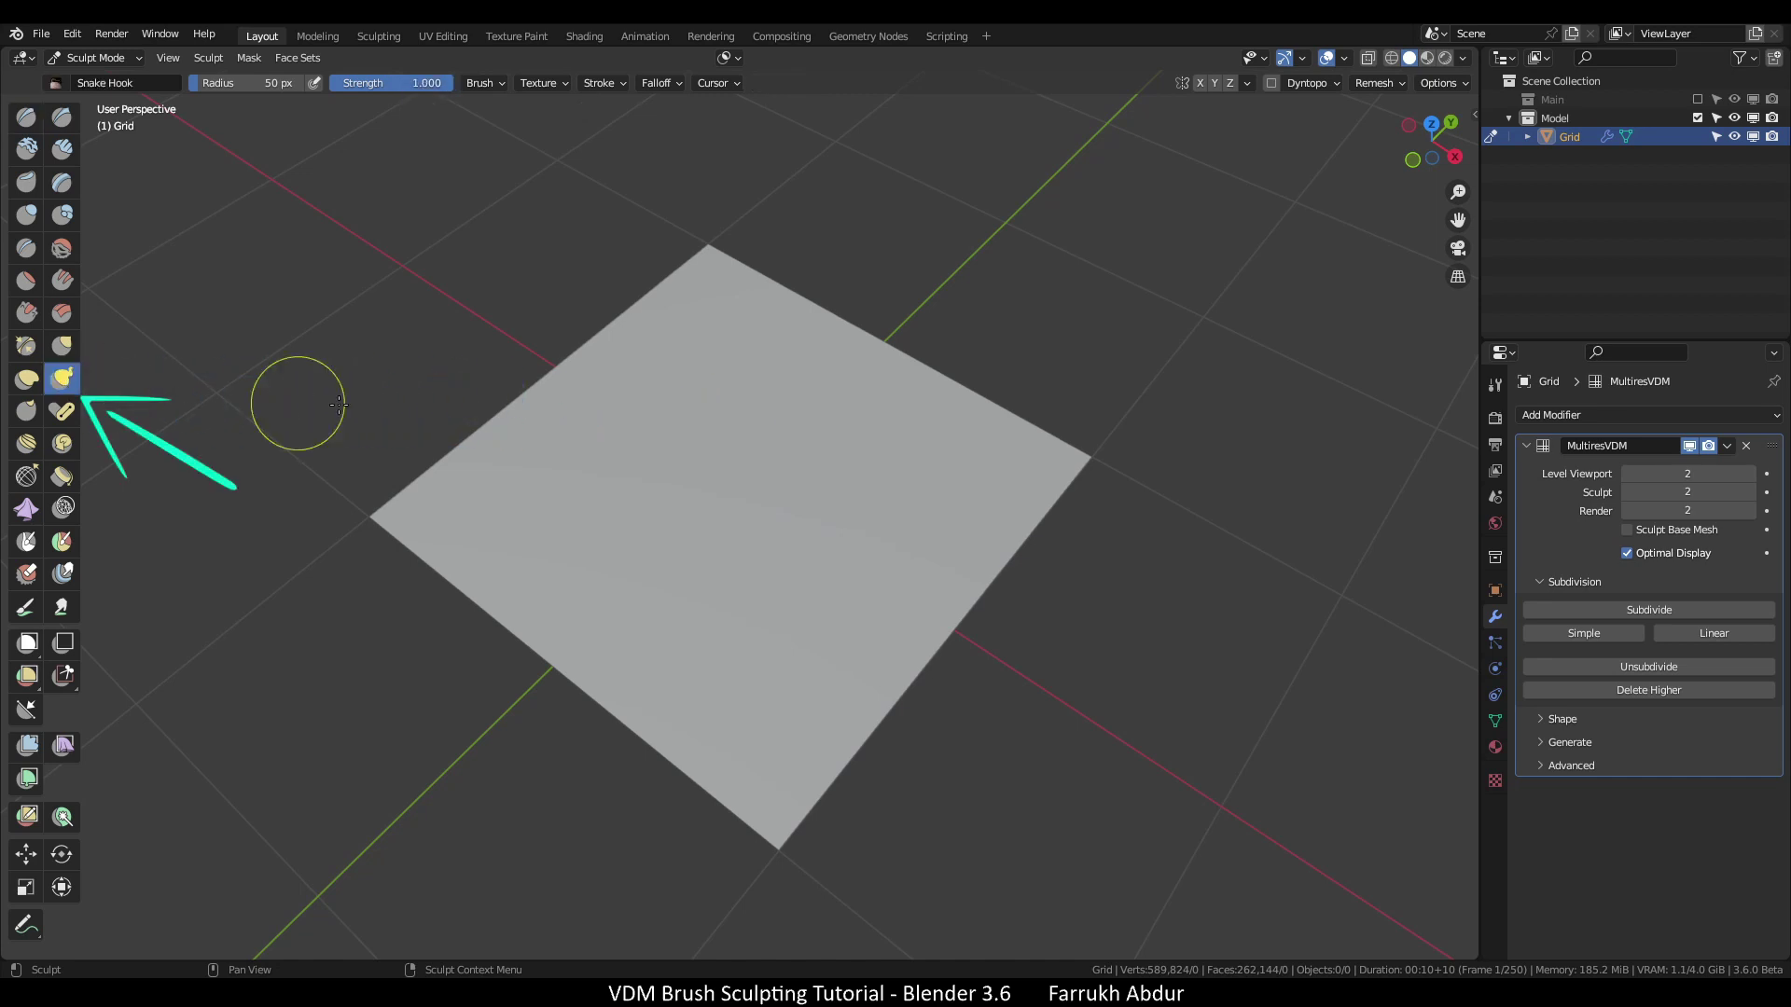
pyautogui.press('f')
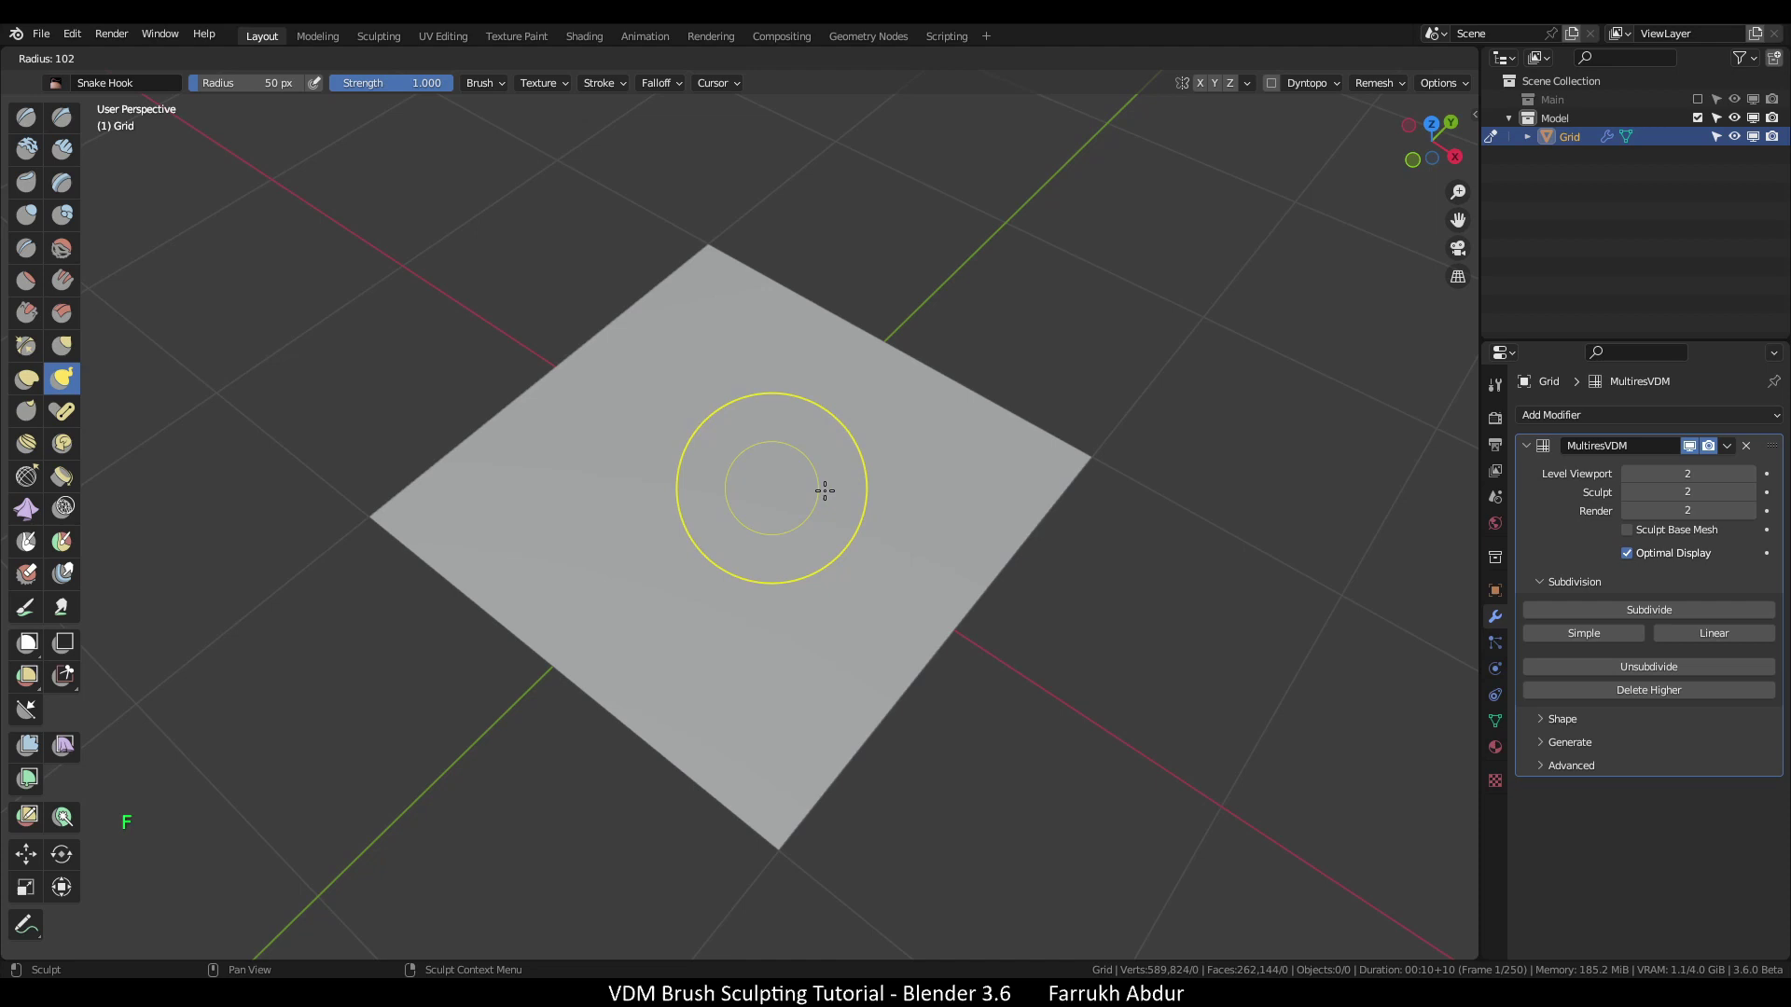
pyautogui.click(859, 500)
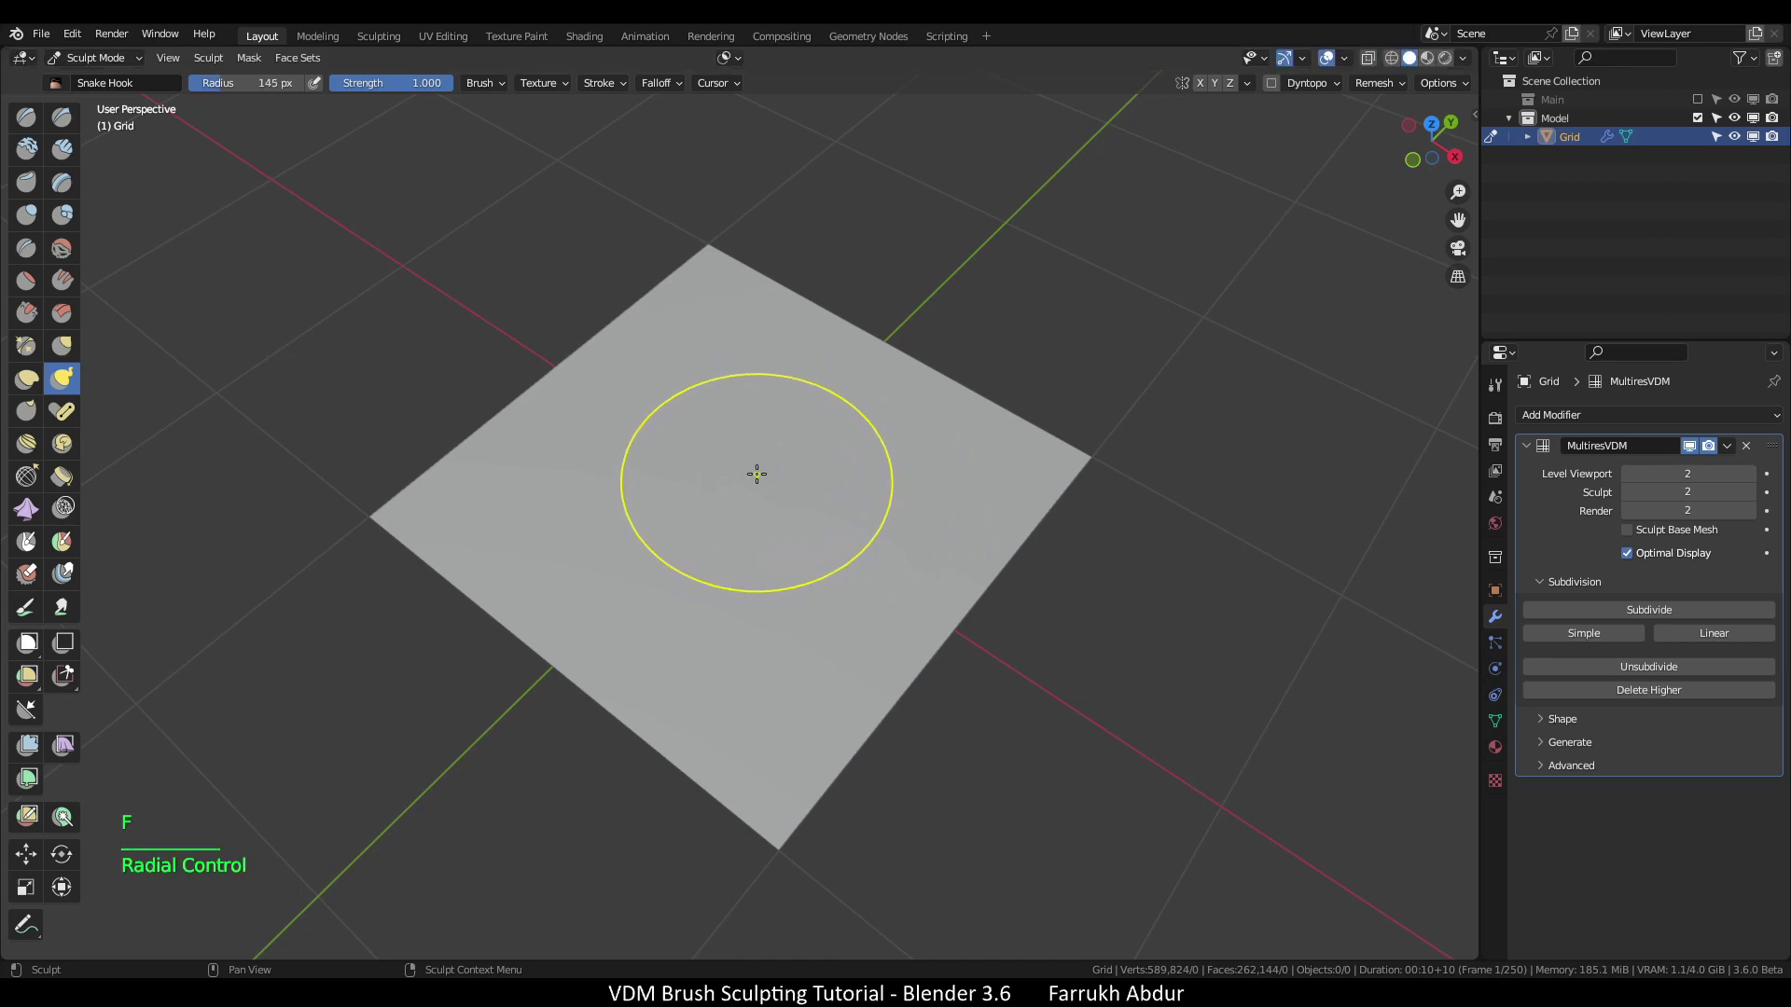
pyautogui.moveTo(756, 472)
pyautogui.keyDown('shift'); pyautogui.mouseDown(button='middle')
pyautogui.moveTo(755, 516)
pyautogui.moveTo(708, 519)
pyautogui.mouseUp(button='middle'); pyautogui.keyUp('shift')
pyautogui.moveTo(729, 536)
pyautogui.mouseDown()
pyautogui.moveTo(755, 383)
pyautogui.moveTo(848, 242)
pyautogui.mouseUp()
pyautogui.moveTo(951, 335)
pyautogui.keyDown('alt'); pyautogui.mouseDown(button='middle')
pyautogui.moveTo(862, 326)
pyautogui.moveTo(939, 399)
pyautogui.mouseUp(button='middle'); pyautogui.keyUp('alt')
# Shrink the Snake Hook radius to 67 px and pull a second hook from the horn's base
pyautogui.press('f')
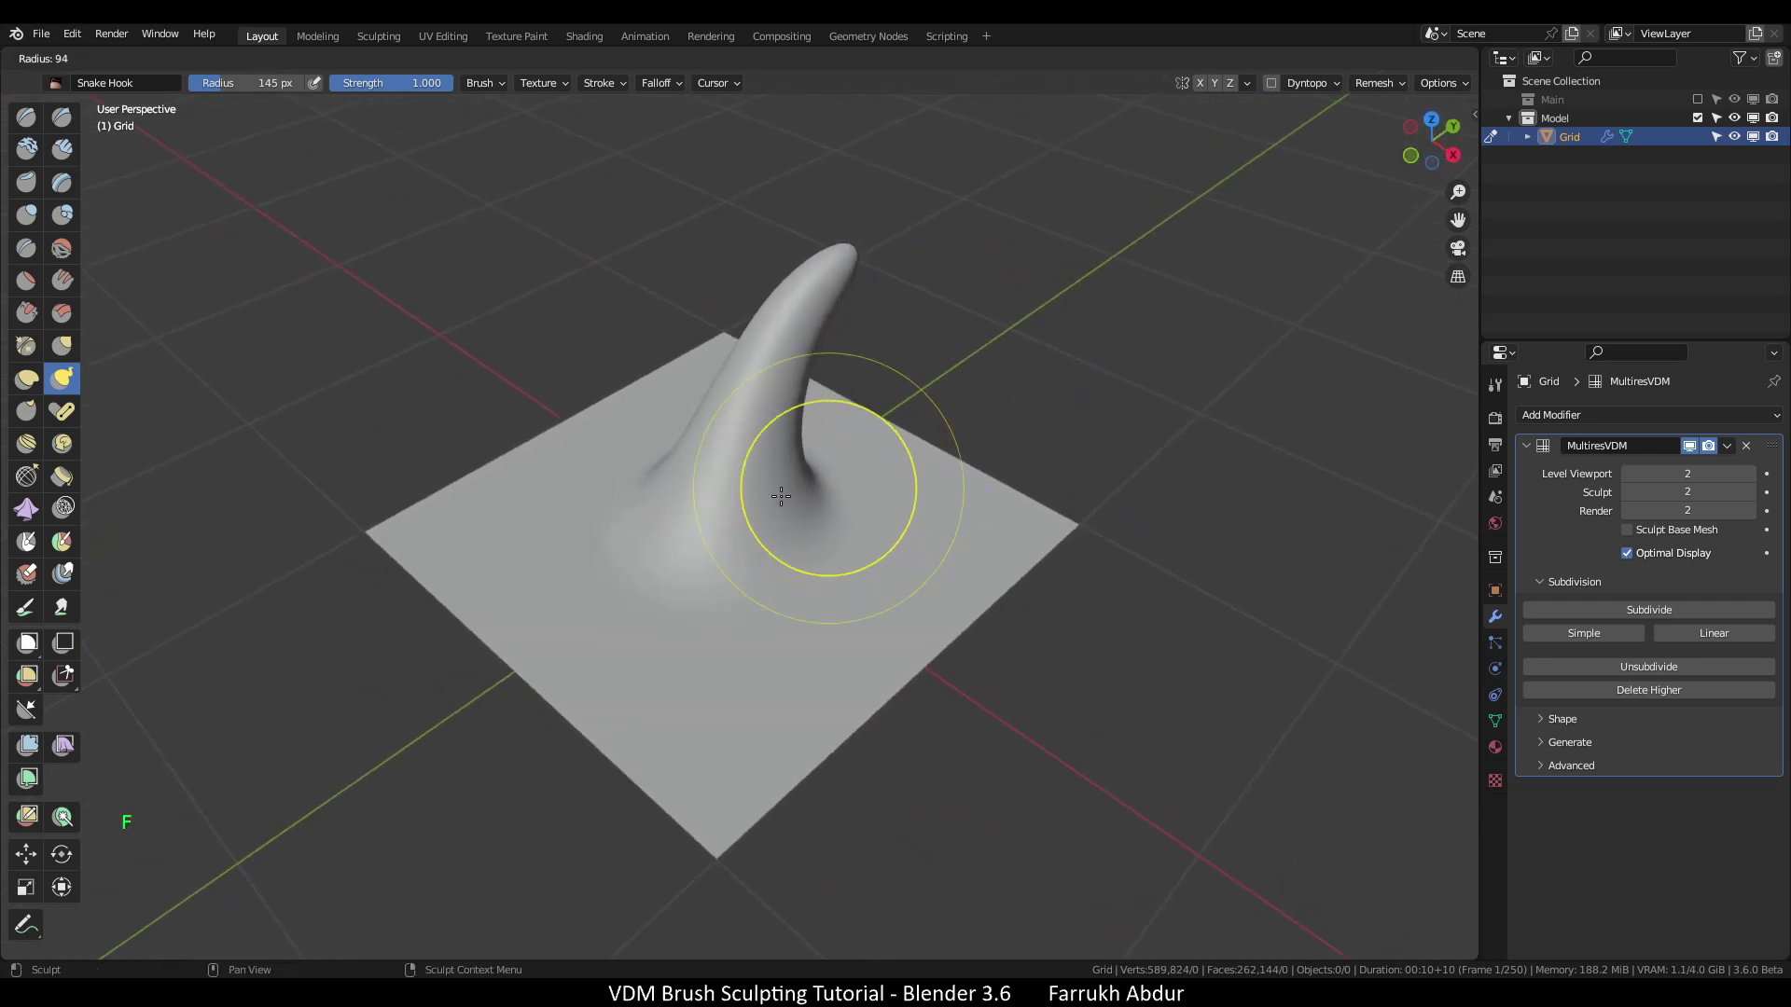
pyautogui.click(767, 506)
pyautogui.press('f')
pyautogui.click(753, 570)
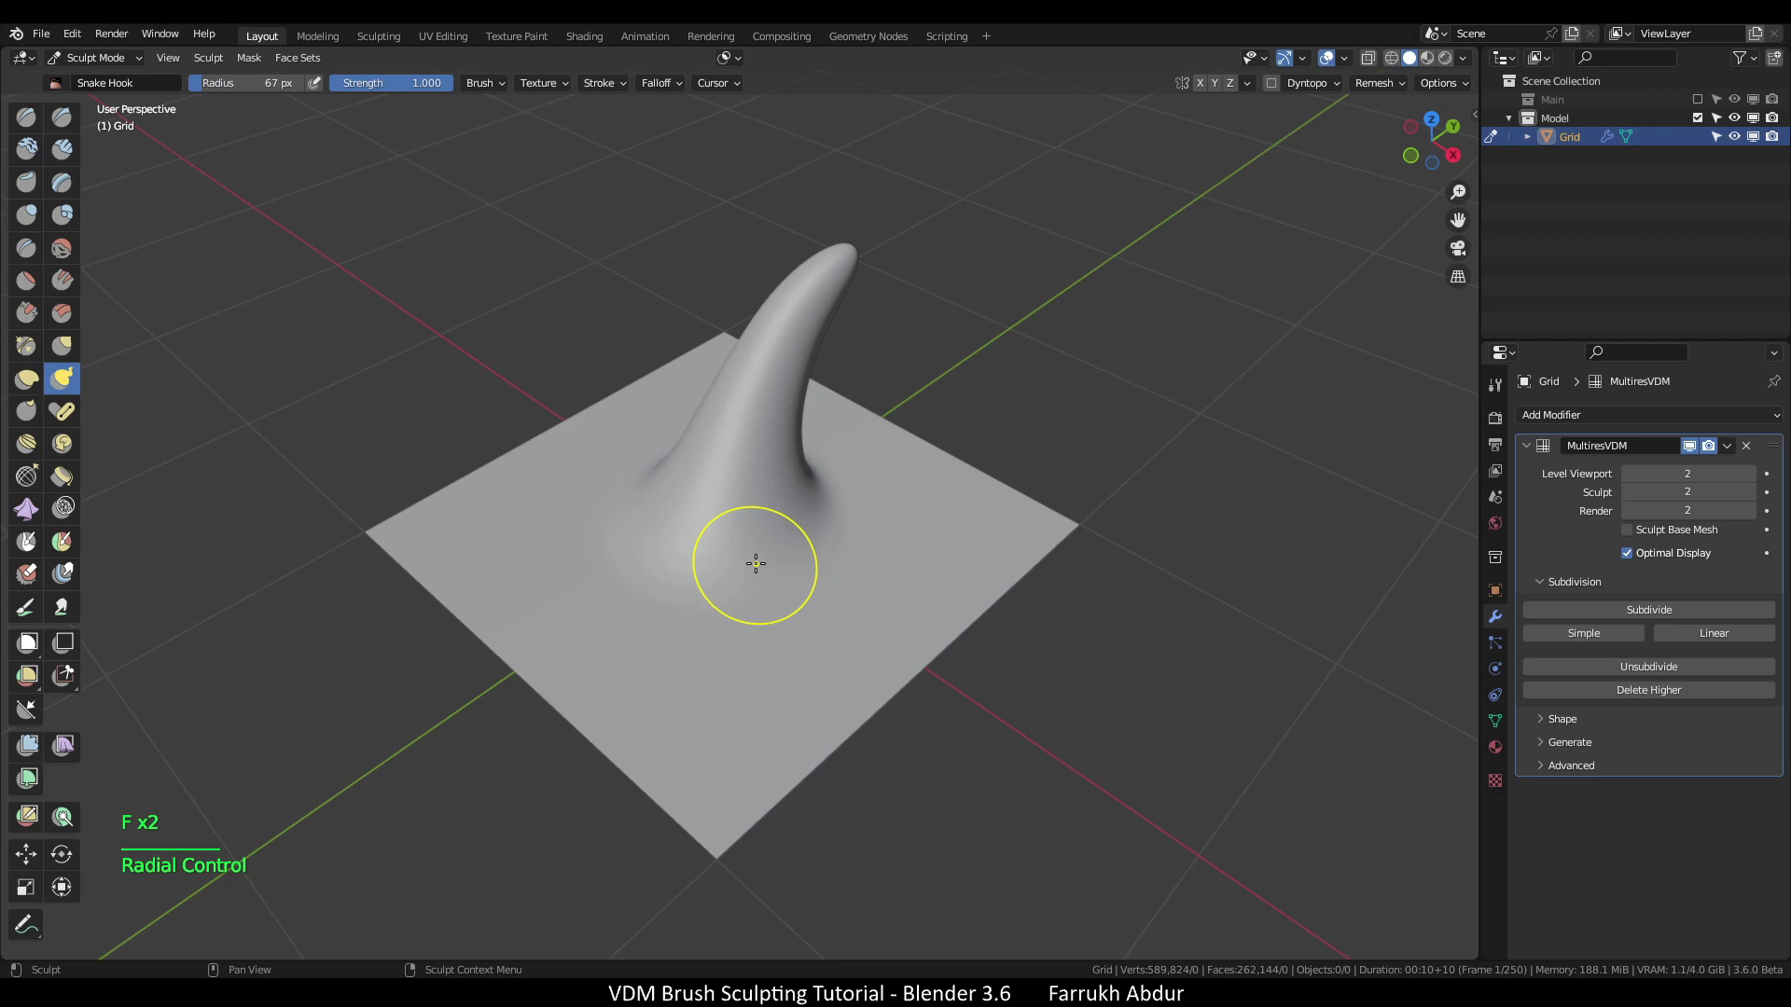
pyautogui.moveTo(753, 570); pyautogui.dragTo(820, 467)
pyautogui.keyDown('alt'); pyautogui.moveTo(606, 597); pyautogui.dragTo(708, 572, button='middle'); pyautogui.keyUp('alt')
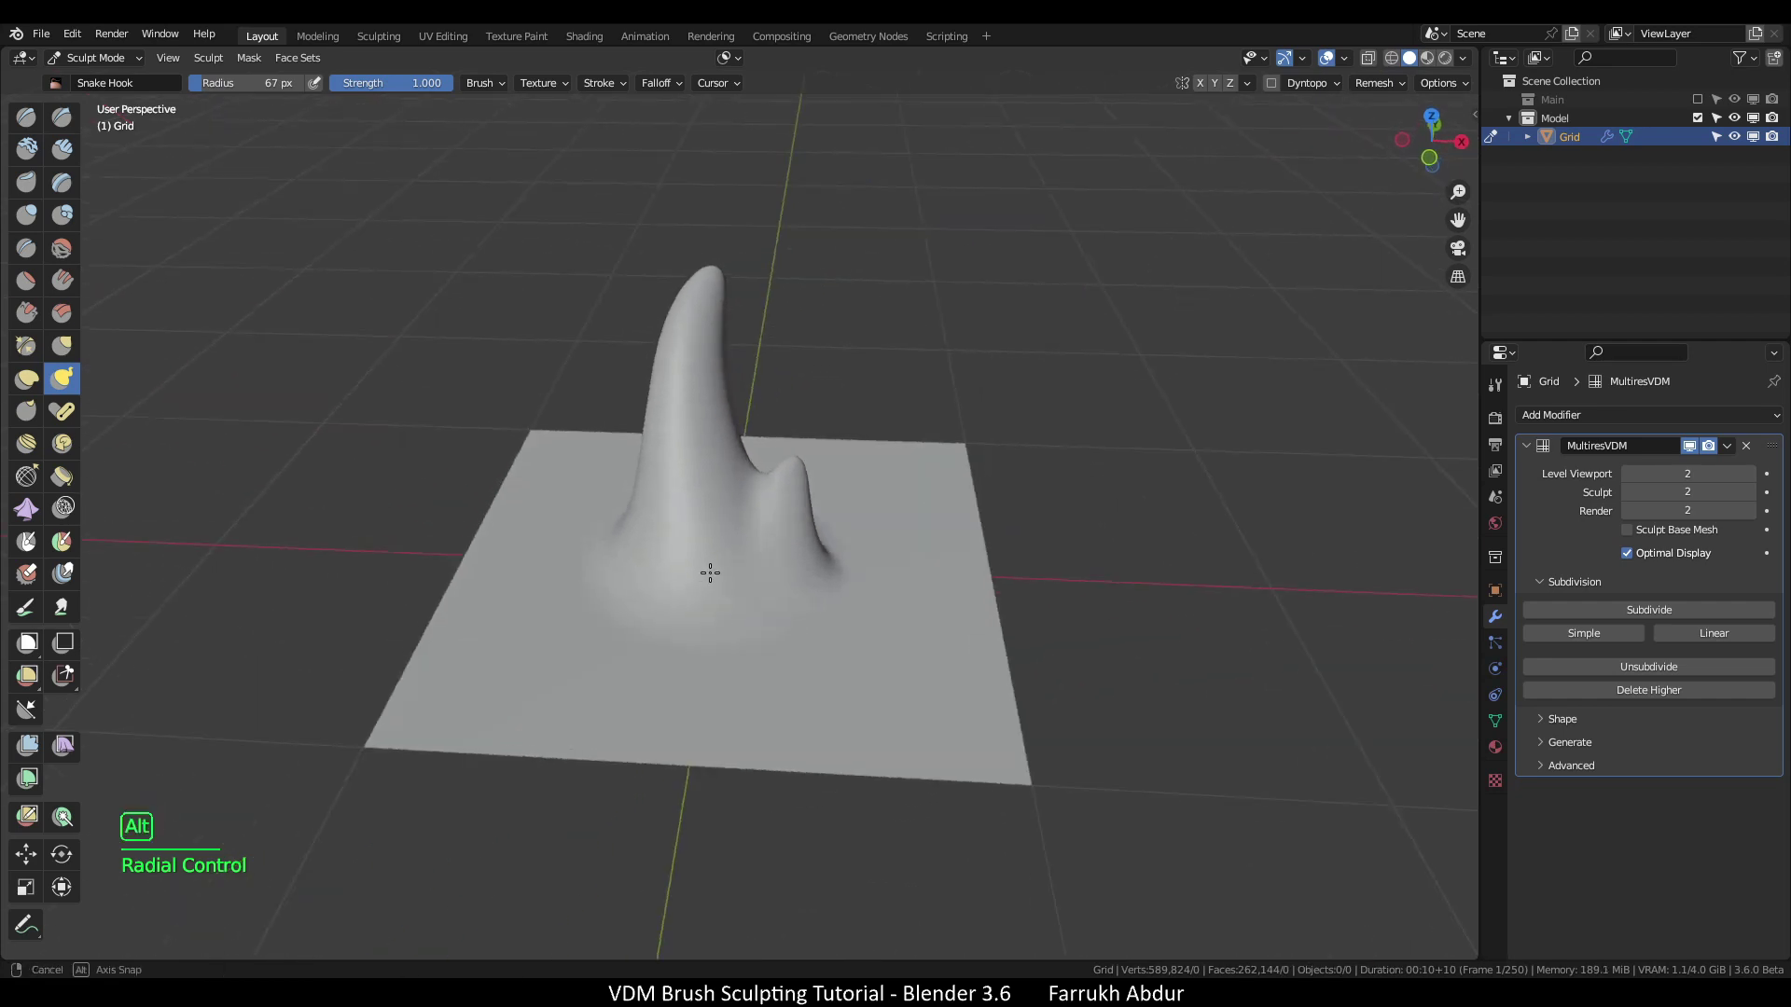
# Pull a third spike from the horn's left base with a 50 px radius
pyautogui.press('f')
pyautogui.click(661, 577)
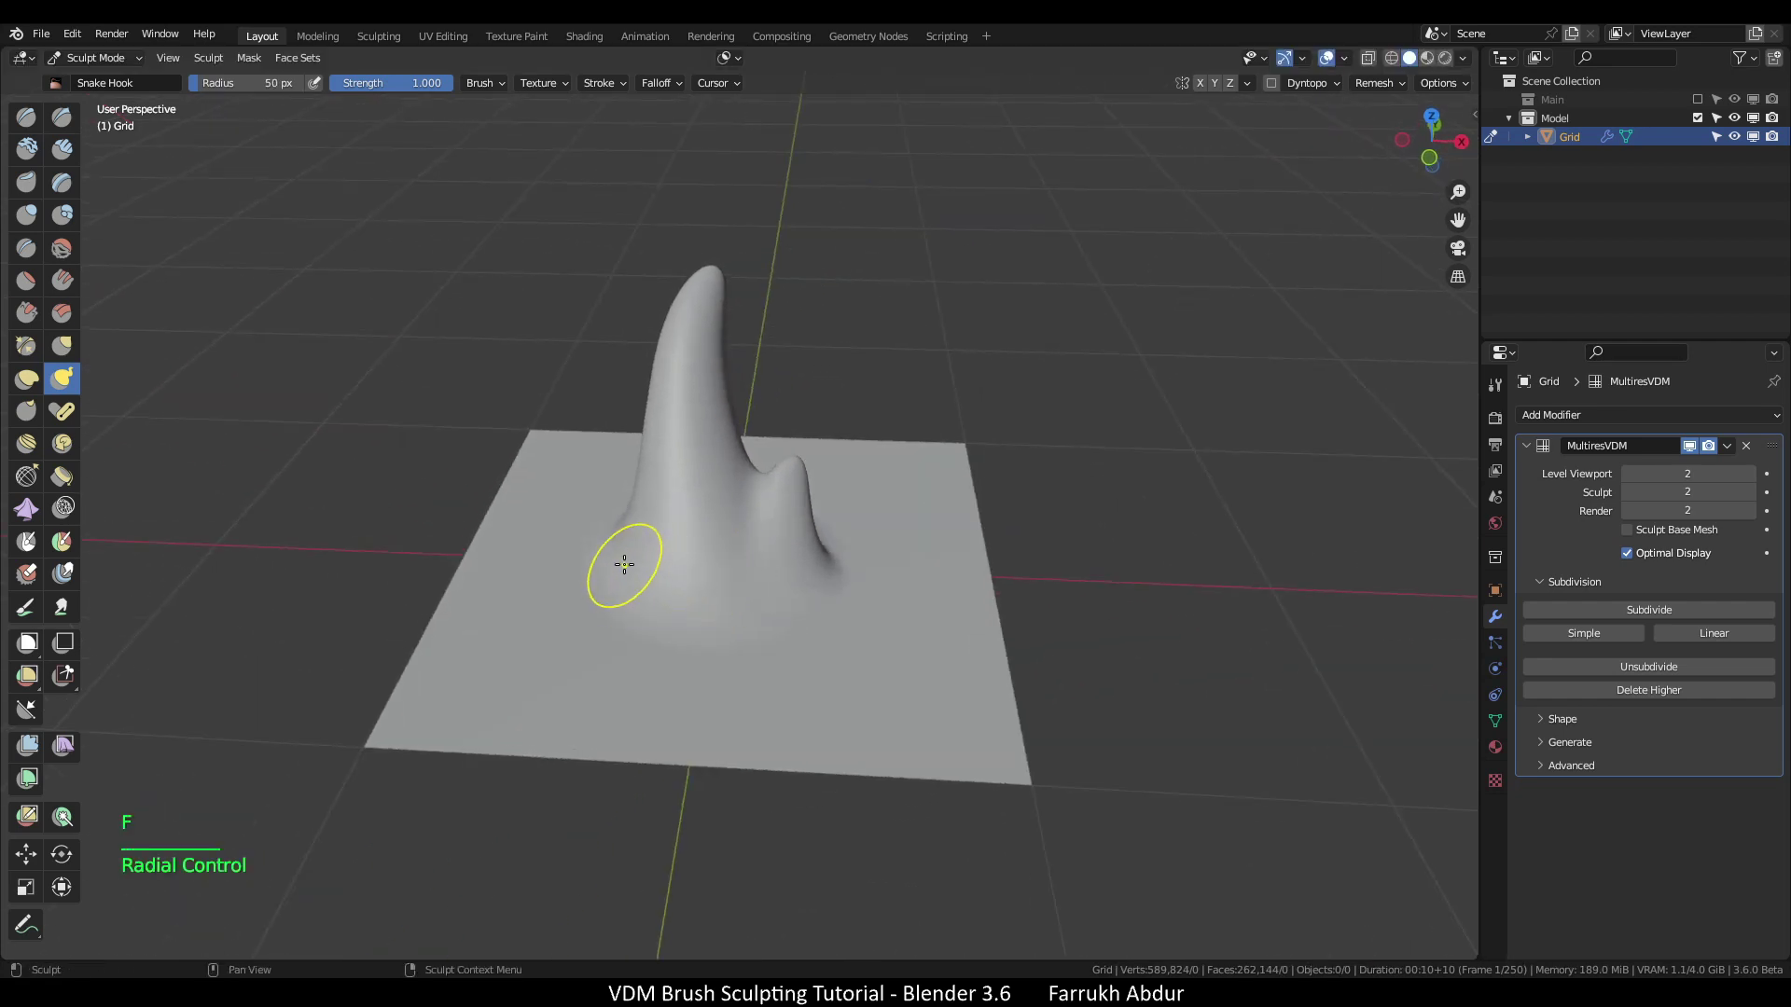
pyautogui.moveTo(619, 572); pyautogui.dragTo(608, 480)
pyautogui.moveTo(703, 640)
pyautogui.keyDown('alt'); pyautogui.mouseDown(button='middle')
pyautogui.moveTo(726, 629)
pyautogui.moveTo(647, 628)
pyautogui.moveTo(612, 684)
pyautogui.moveTo(600, 631)
pyautogui.moveTo(715, 602)
pyautogui.moveTo(863, 607)
pyautogui.moveTo(624, 640)
pyautogui.moveTo(752, 612)
pyautogui.mouseUp(button='middle'); pyautogui.keyUp('alt')
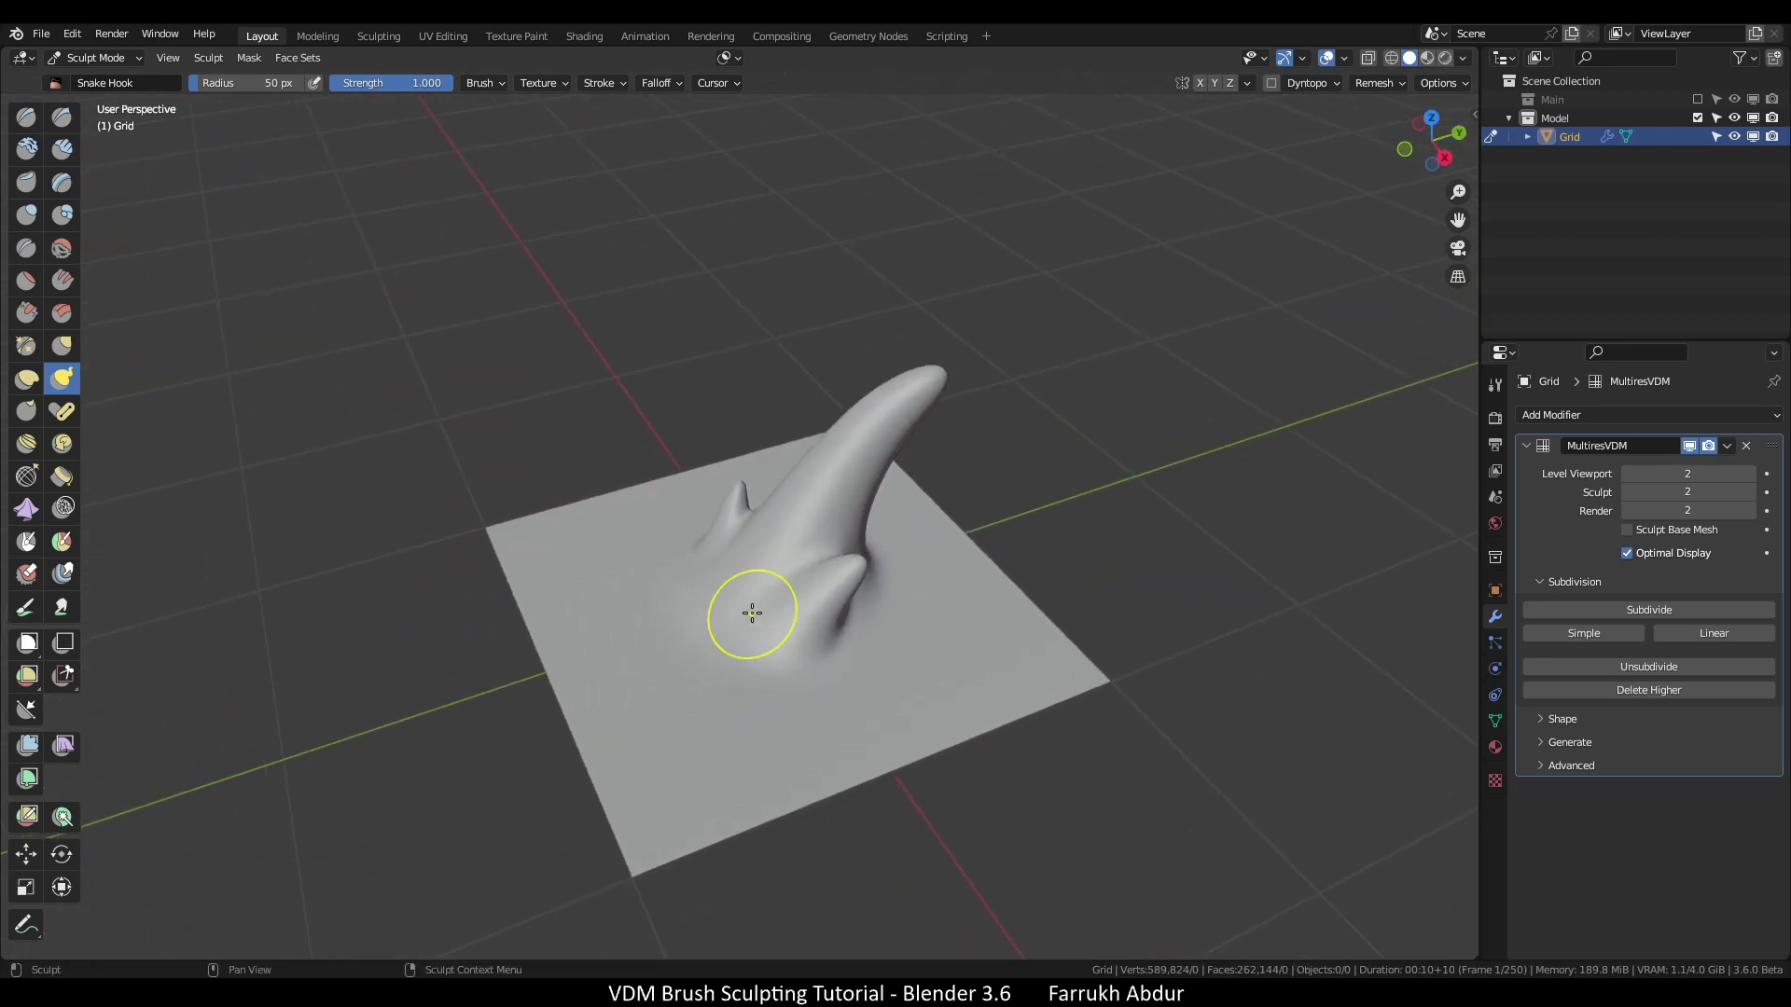
# Set the radius to 94 px and pull a long horn up and to the right
pyautogui.press('f')
pyautogui.click(794, 614)
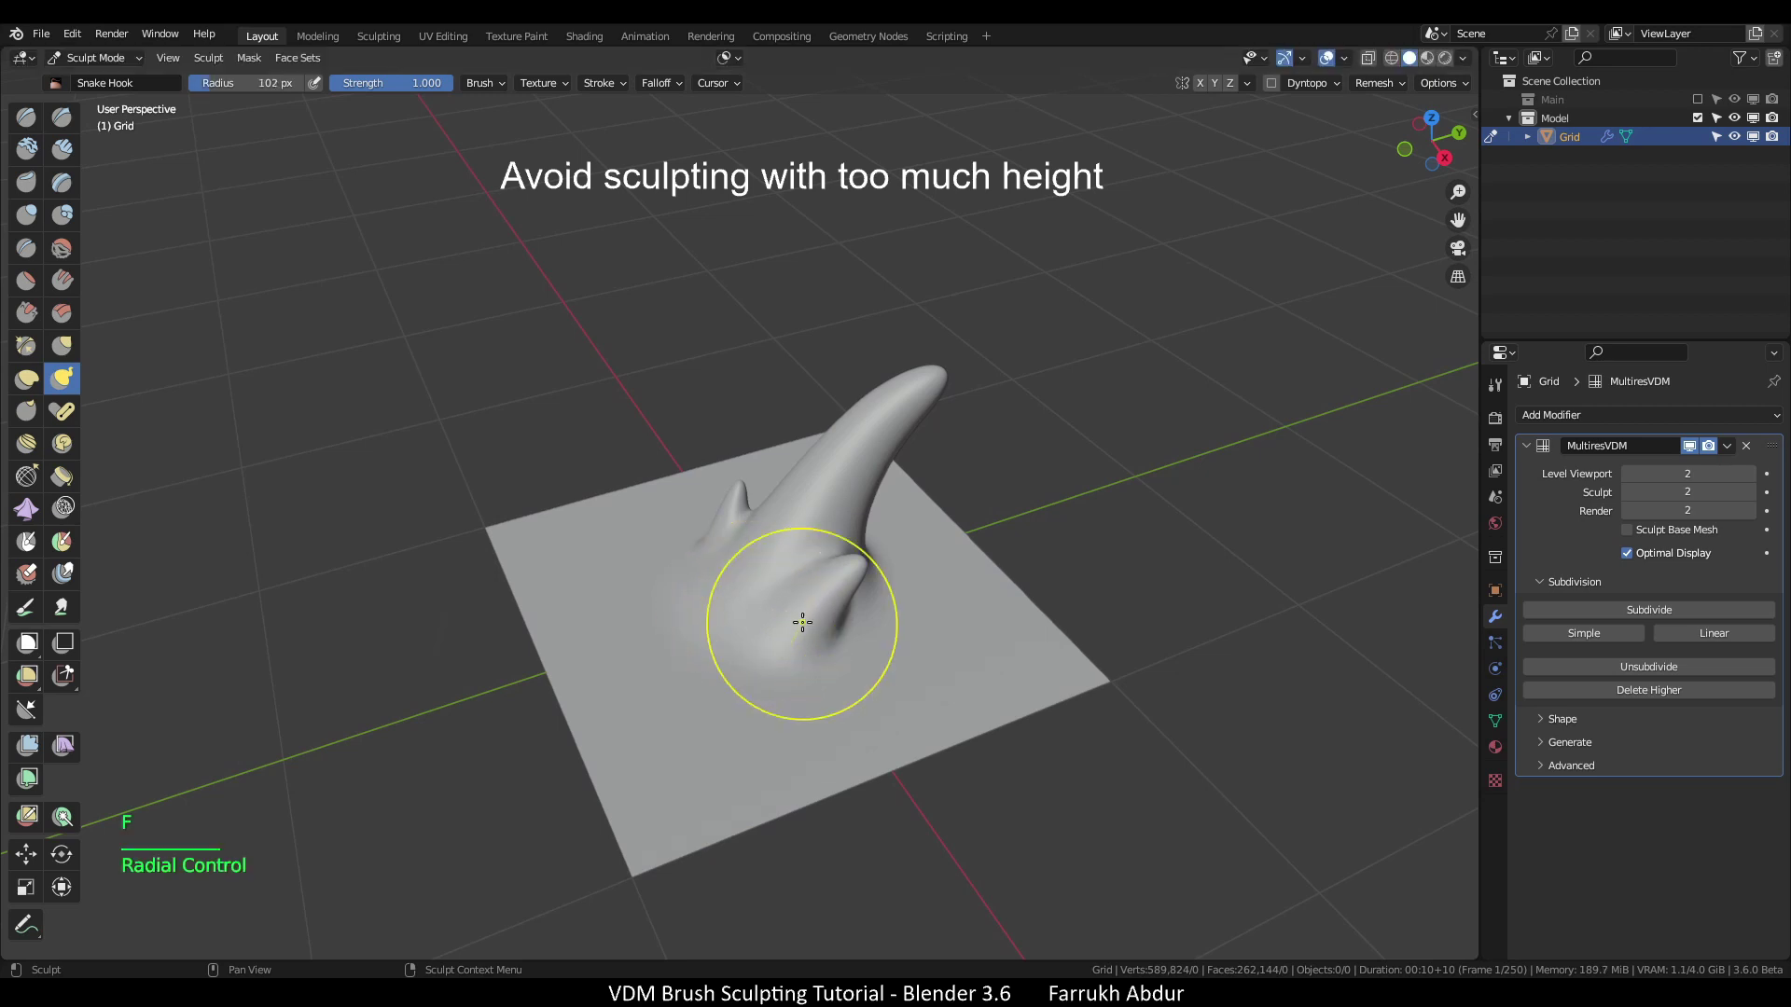
pyautogui.scroll(-1, 812, 512)
pyautogui.press('f')
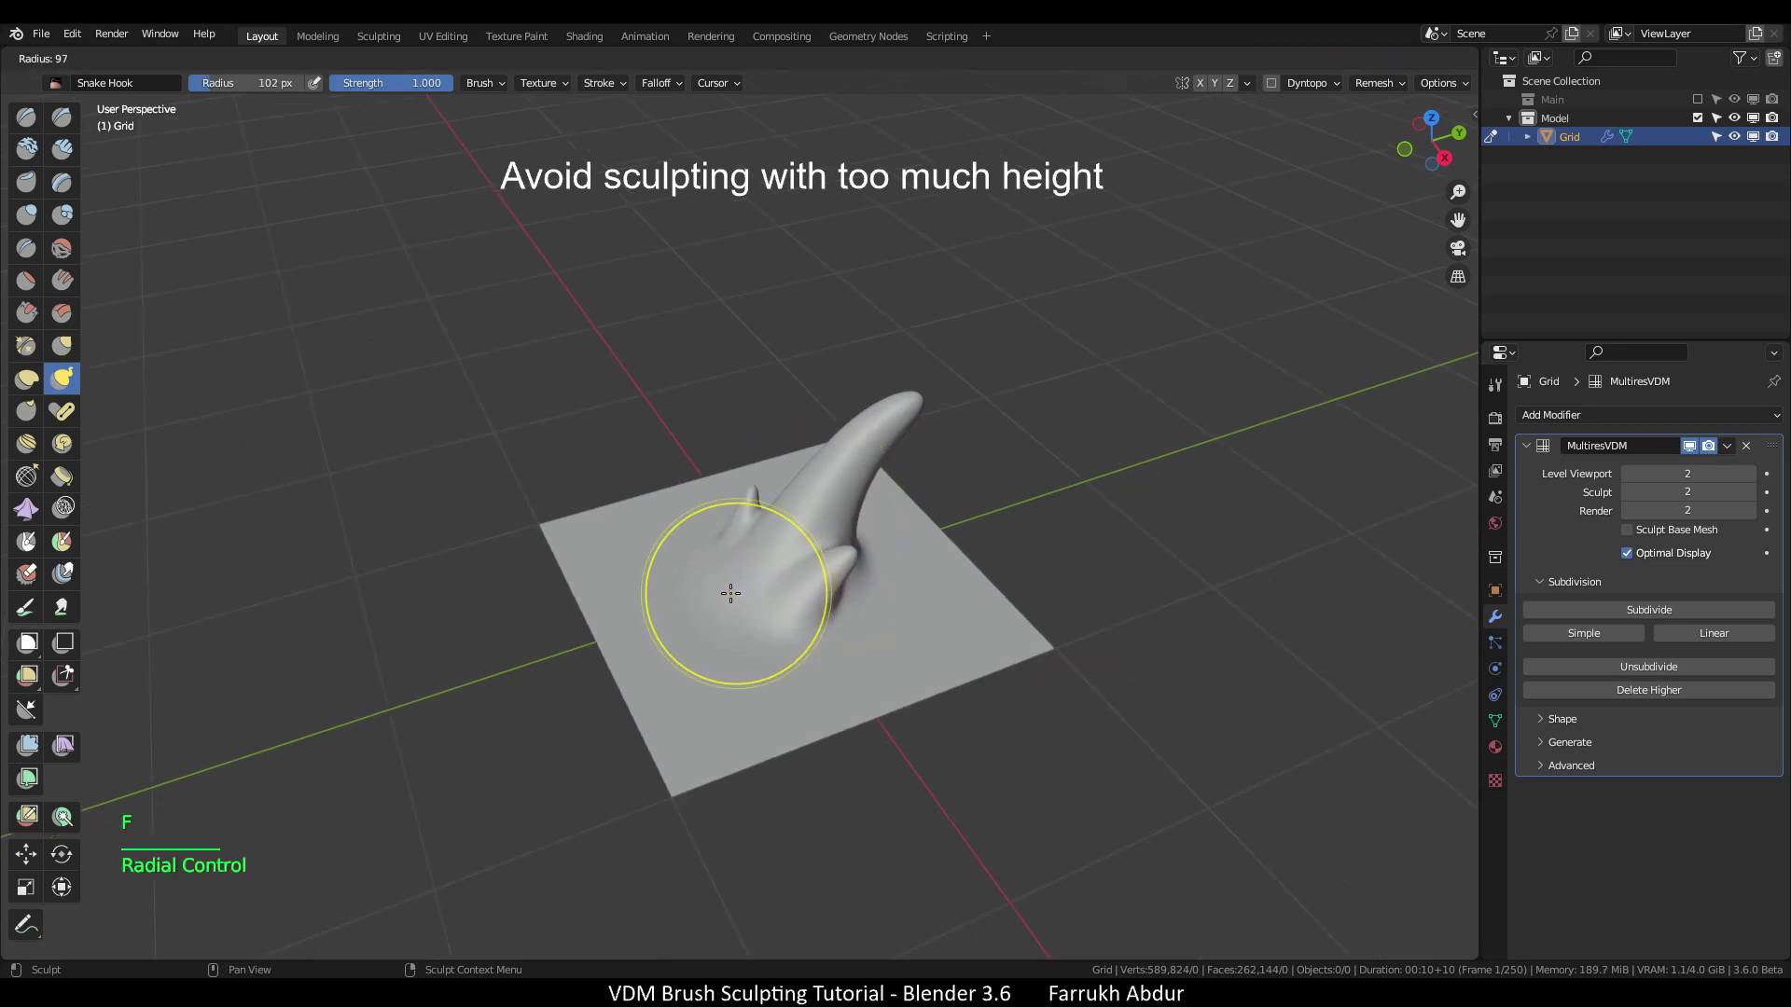
pyautogui.click(728, 591)
pyautogui.press('f')
pyautogui.moveTo(703, 595)
pyautogui.mouseDown()
pyautogui.moveTo(695, 466)
pyautogui.moveTo(746, 350)
pyautogui.moveTo(863, 275)
pyautogui.moveTo(1142, 182)
pyautogui.mouseUp()
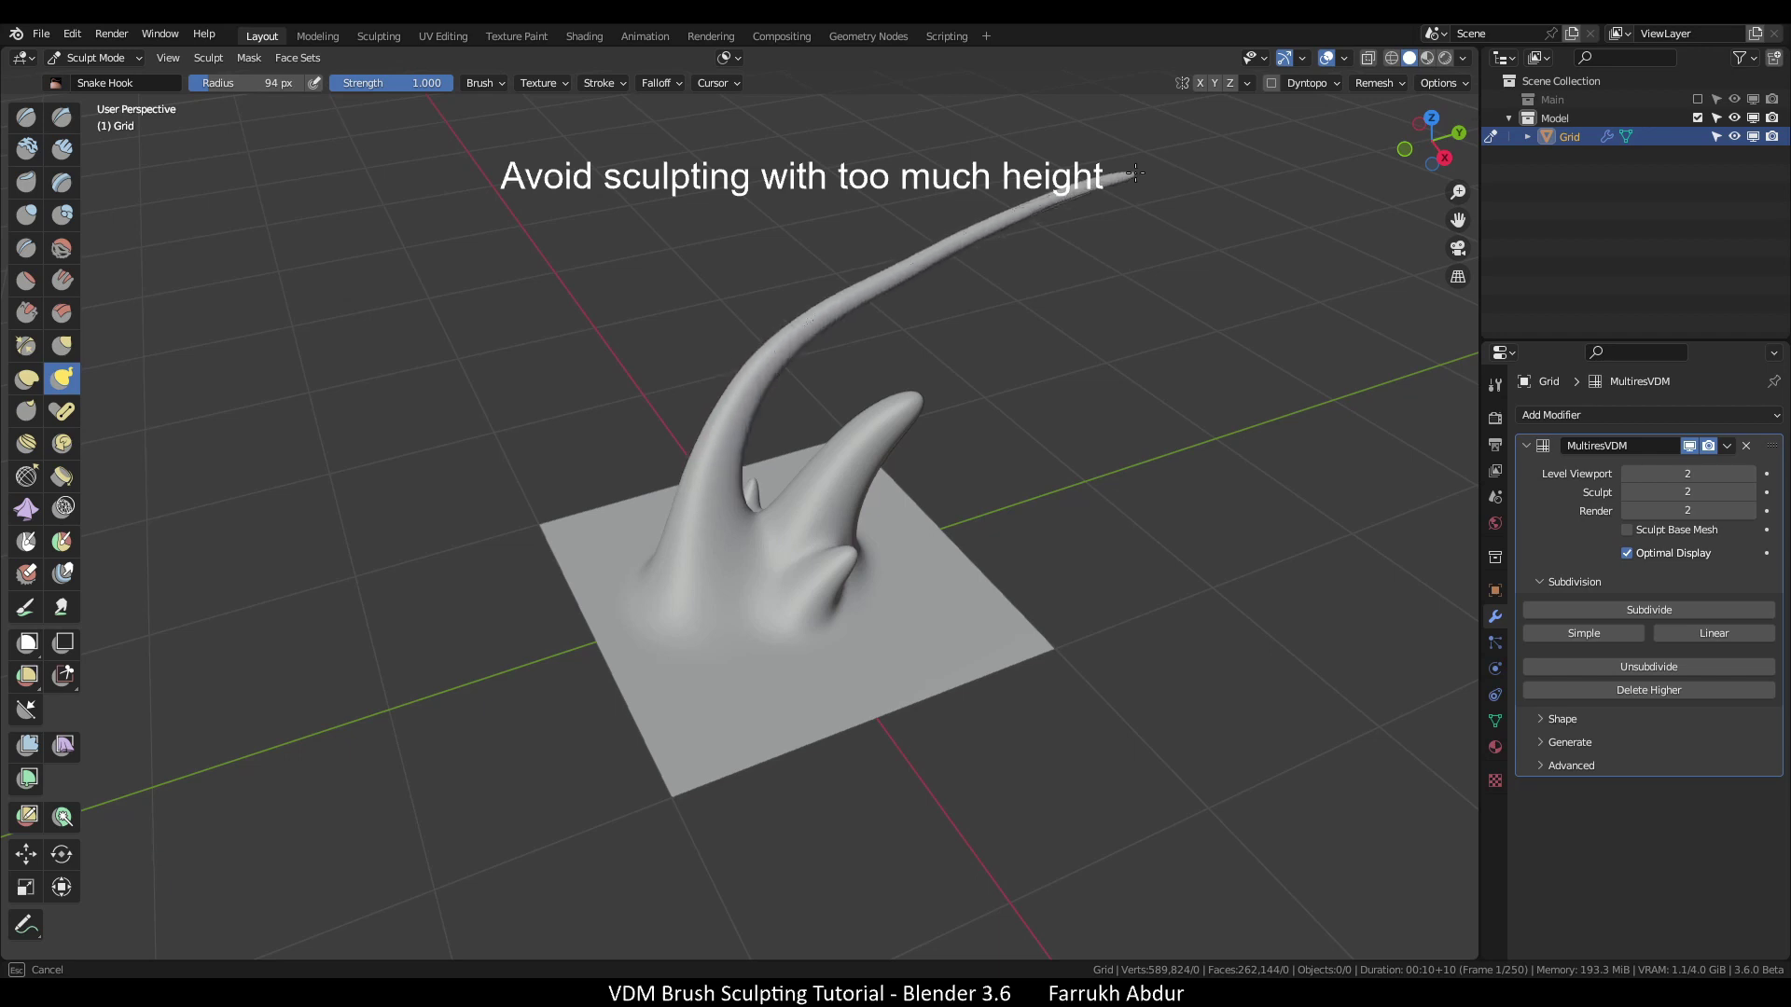
pyautogui.moveTo(1089, 248)
pyautogui.mouseDown(button='middle')
pyautogui.moveTo(888, 400)
pyautogui.moveTo(836, 411)
pyautogui.moveTo(895, 344)
pyautogui.moveTo(787, 408)
pyautogui.moveTo(998, 371)
pyautogui.mouseUp(button='middle')
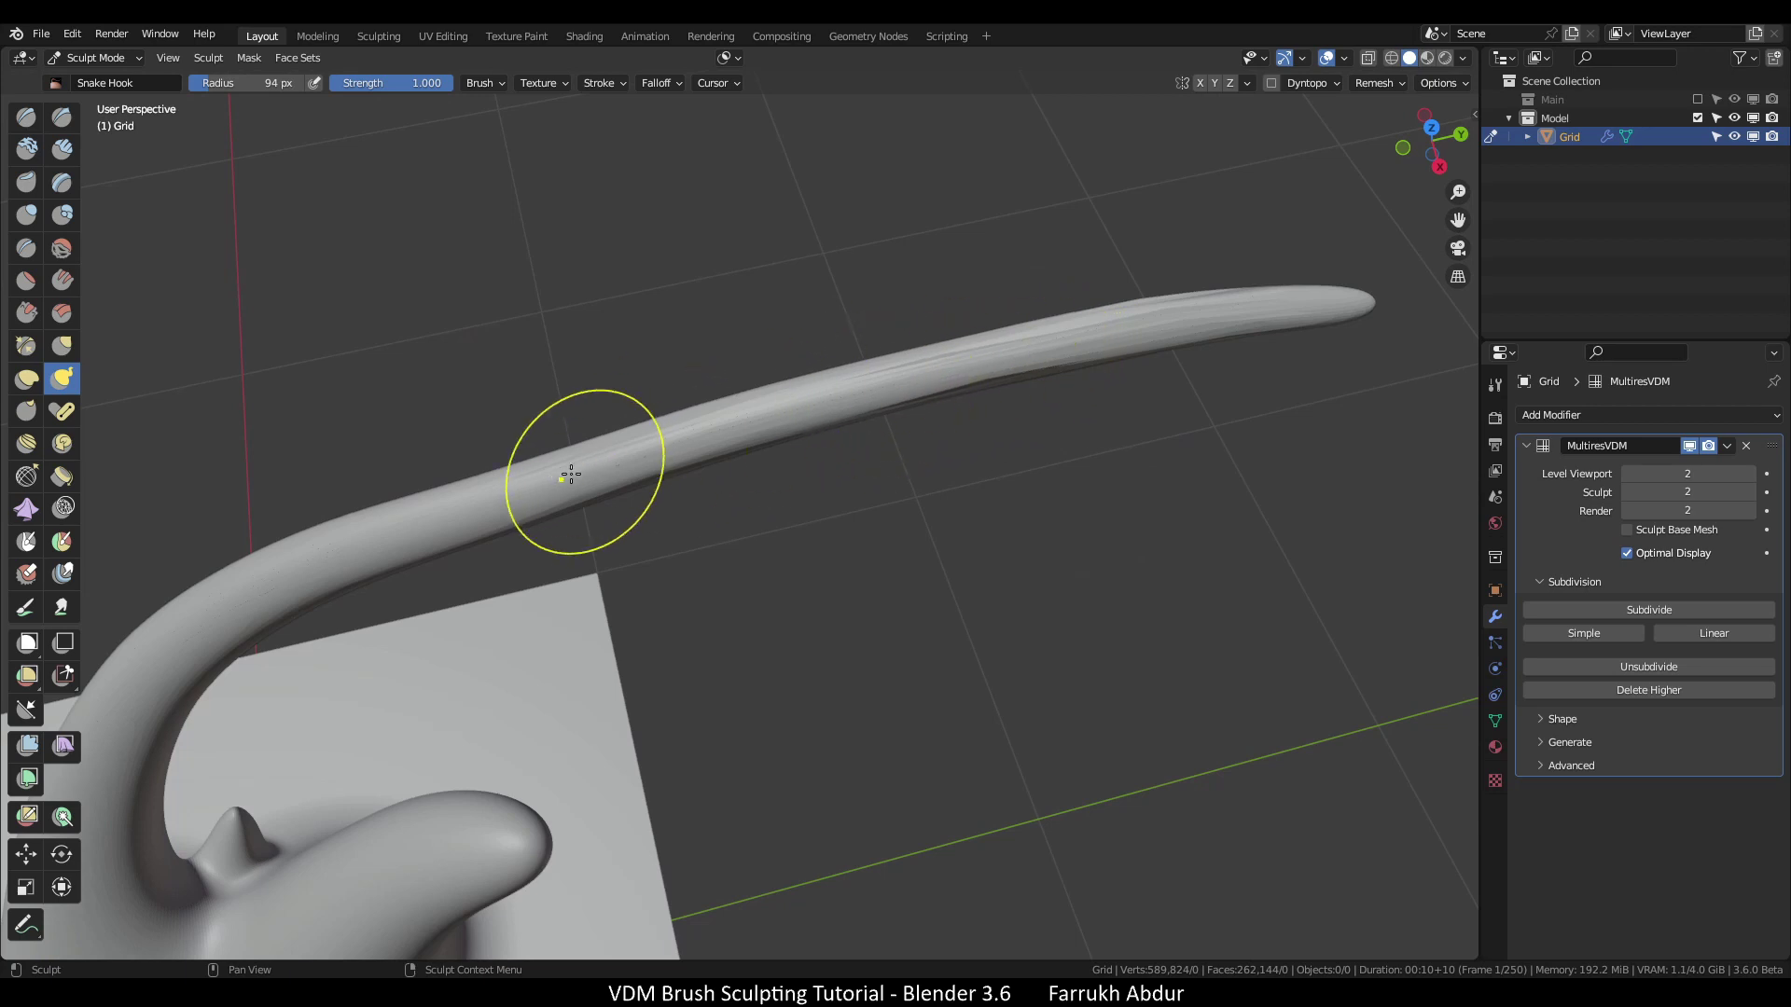
# Undo the long horn stroke and inspect the remaining horn sculpt from several angles
pyautogui.scroll(-6, 1149, 319)
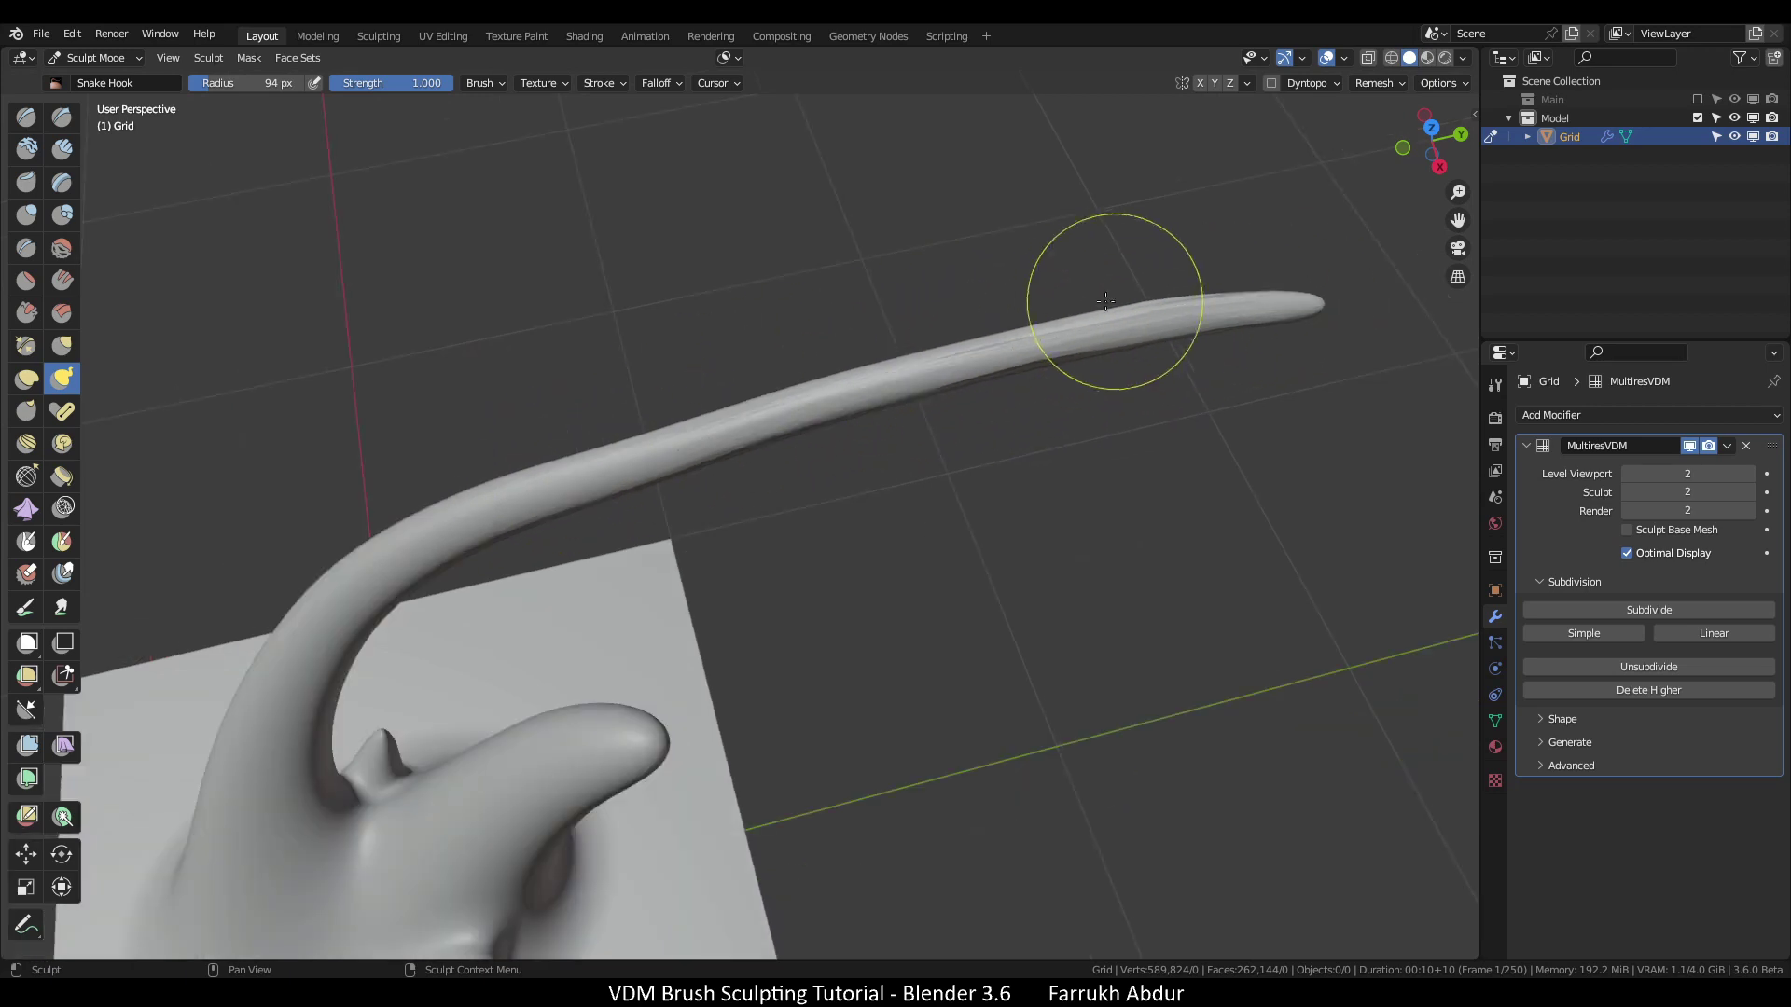
pyautogui.moveTo(1100, 280)
pyautogui.mouseDown(button='middle')
pyautogui.moveTo(1020, 520)
pyautogui.moveTo(1058, 399)
pyautogui.mouseUp(button='middle')
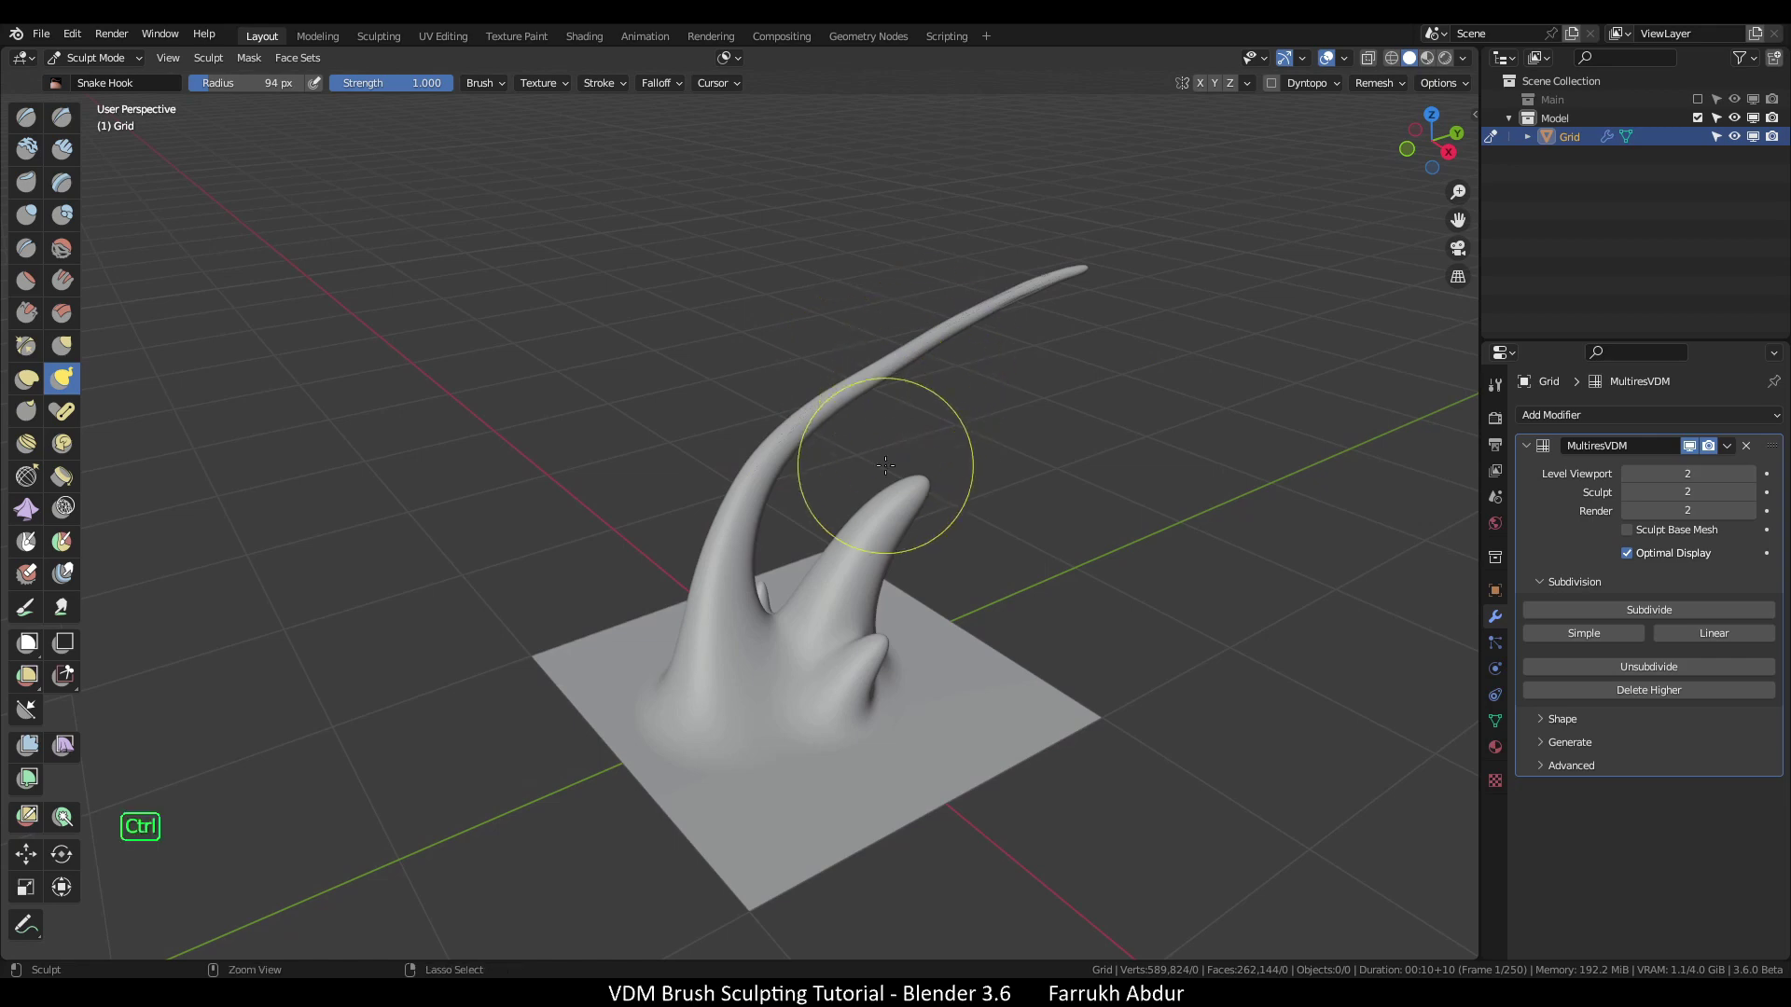
pyautogui.hotkey('ctrl', 'z')
pyautogui.moveTo(885, 464)
pyautogui.mouseDown(button='middle')
pyautogui.moveTo(759, 587)
pyautogui.moveTo(764, 562)
pyautogui.mouseUp(button='middle')
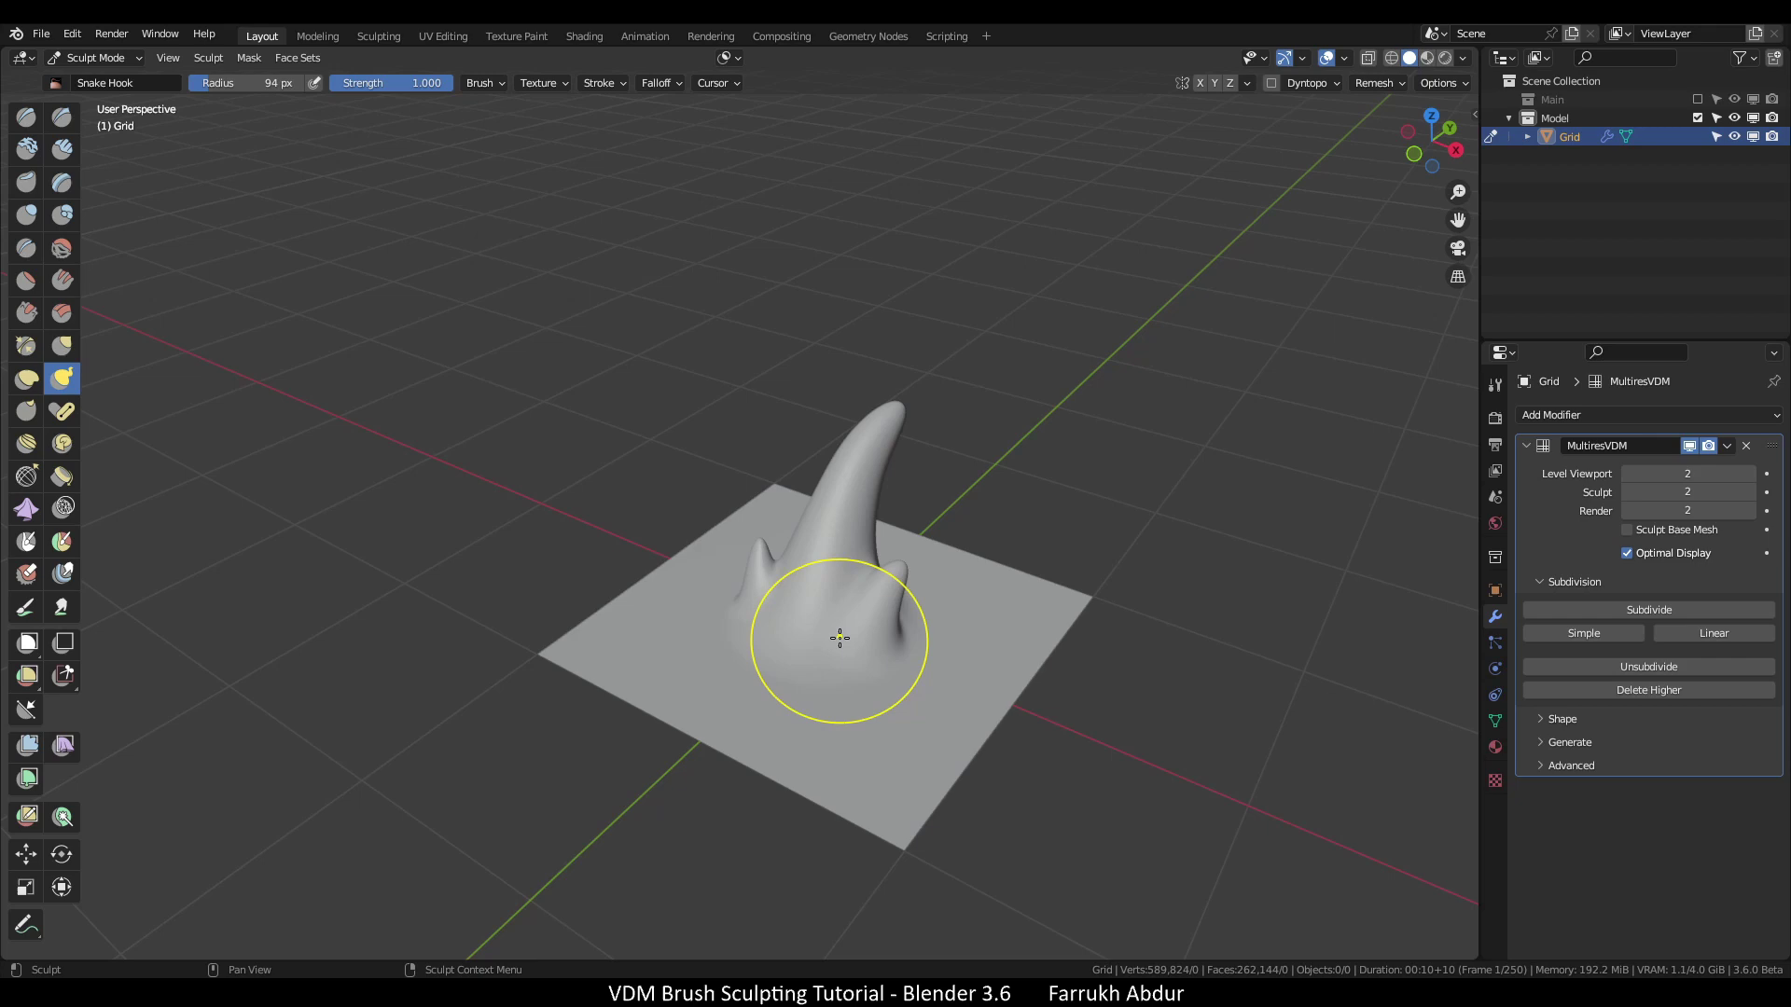
pyautogui.moveTo(839, 638); pyautogui.dragTo(972, 557, button='middle')
# Return to Object Mode and apply Shade Smooth to the sculpted grid
pyautogui.press('Tab')
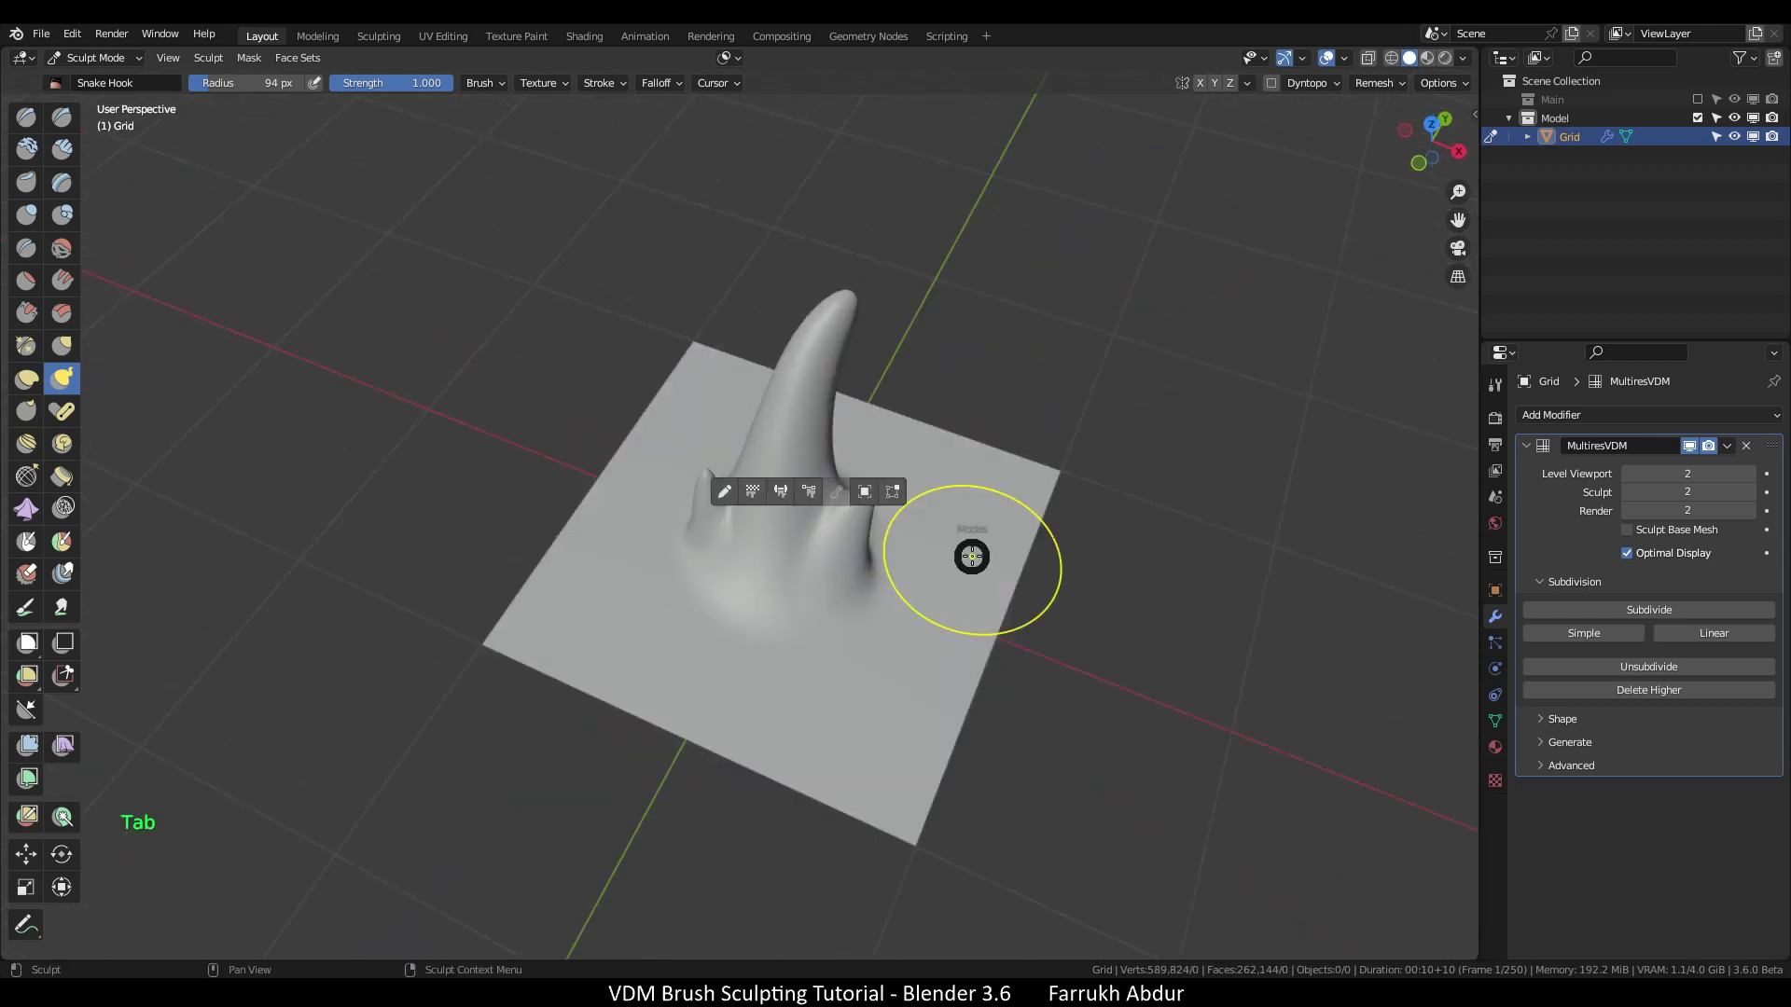
pyautogui.click(875, 550)
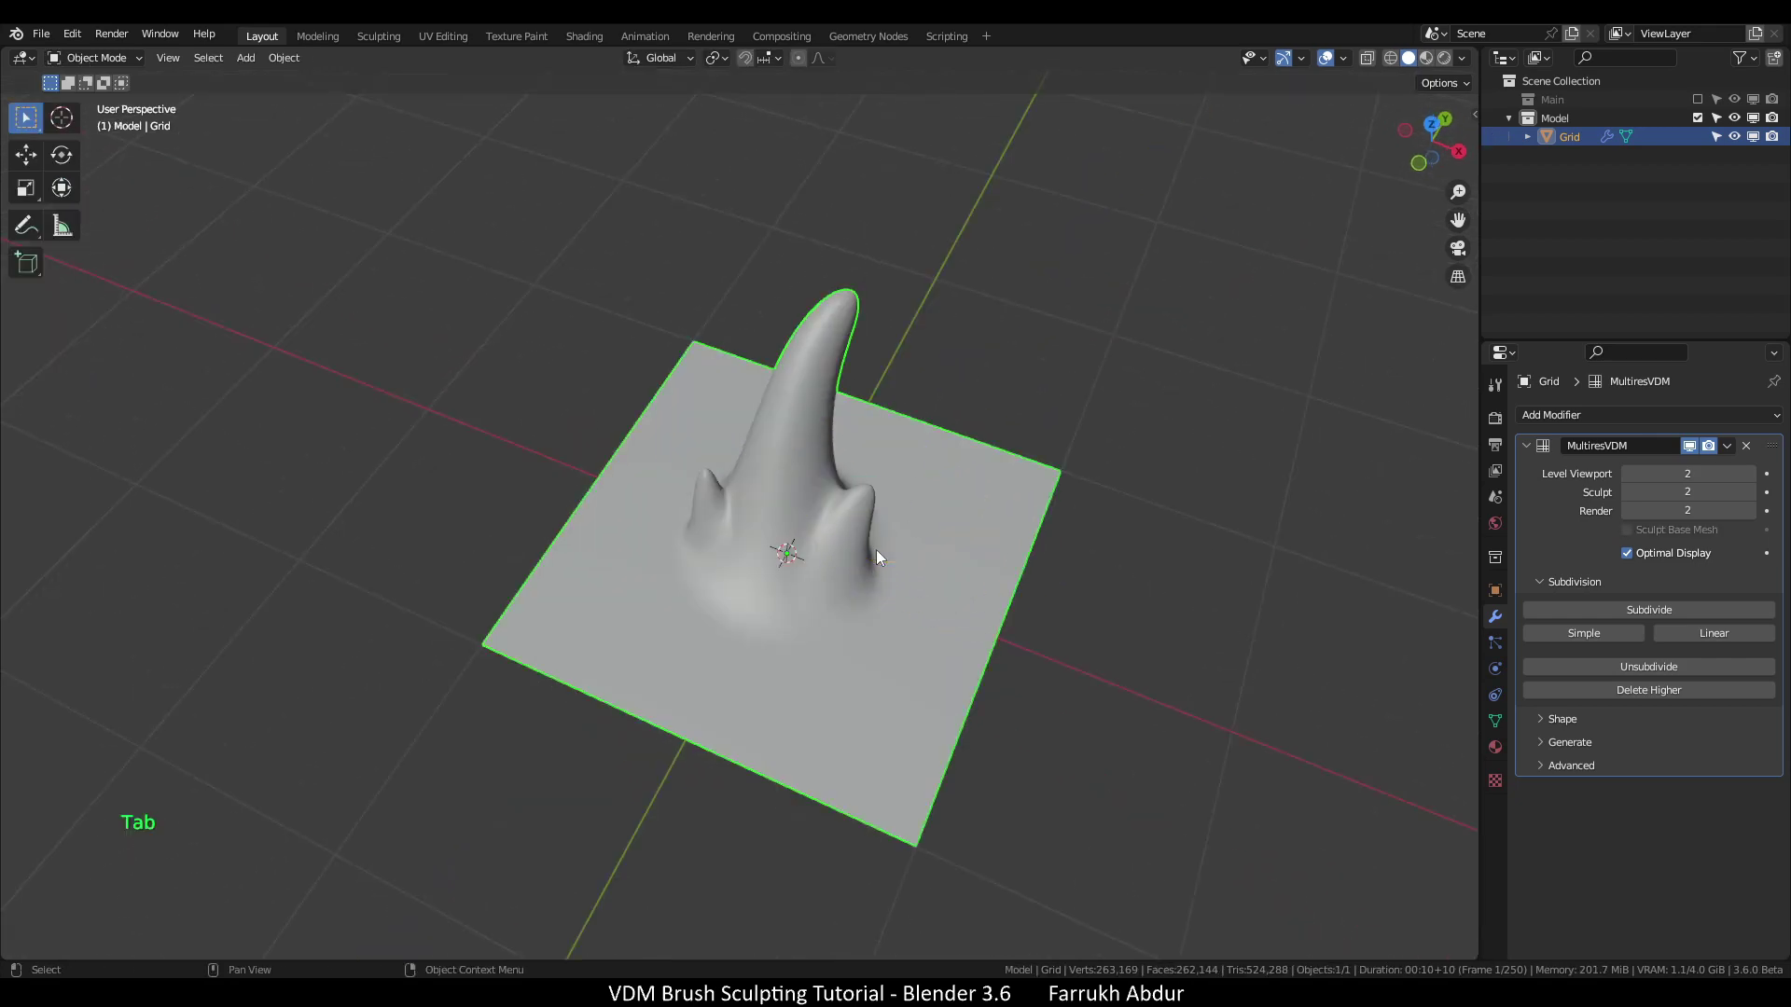
pyautogui.scroll(1, 876, 551)
pyautogui.rightClick(827, 528)
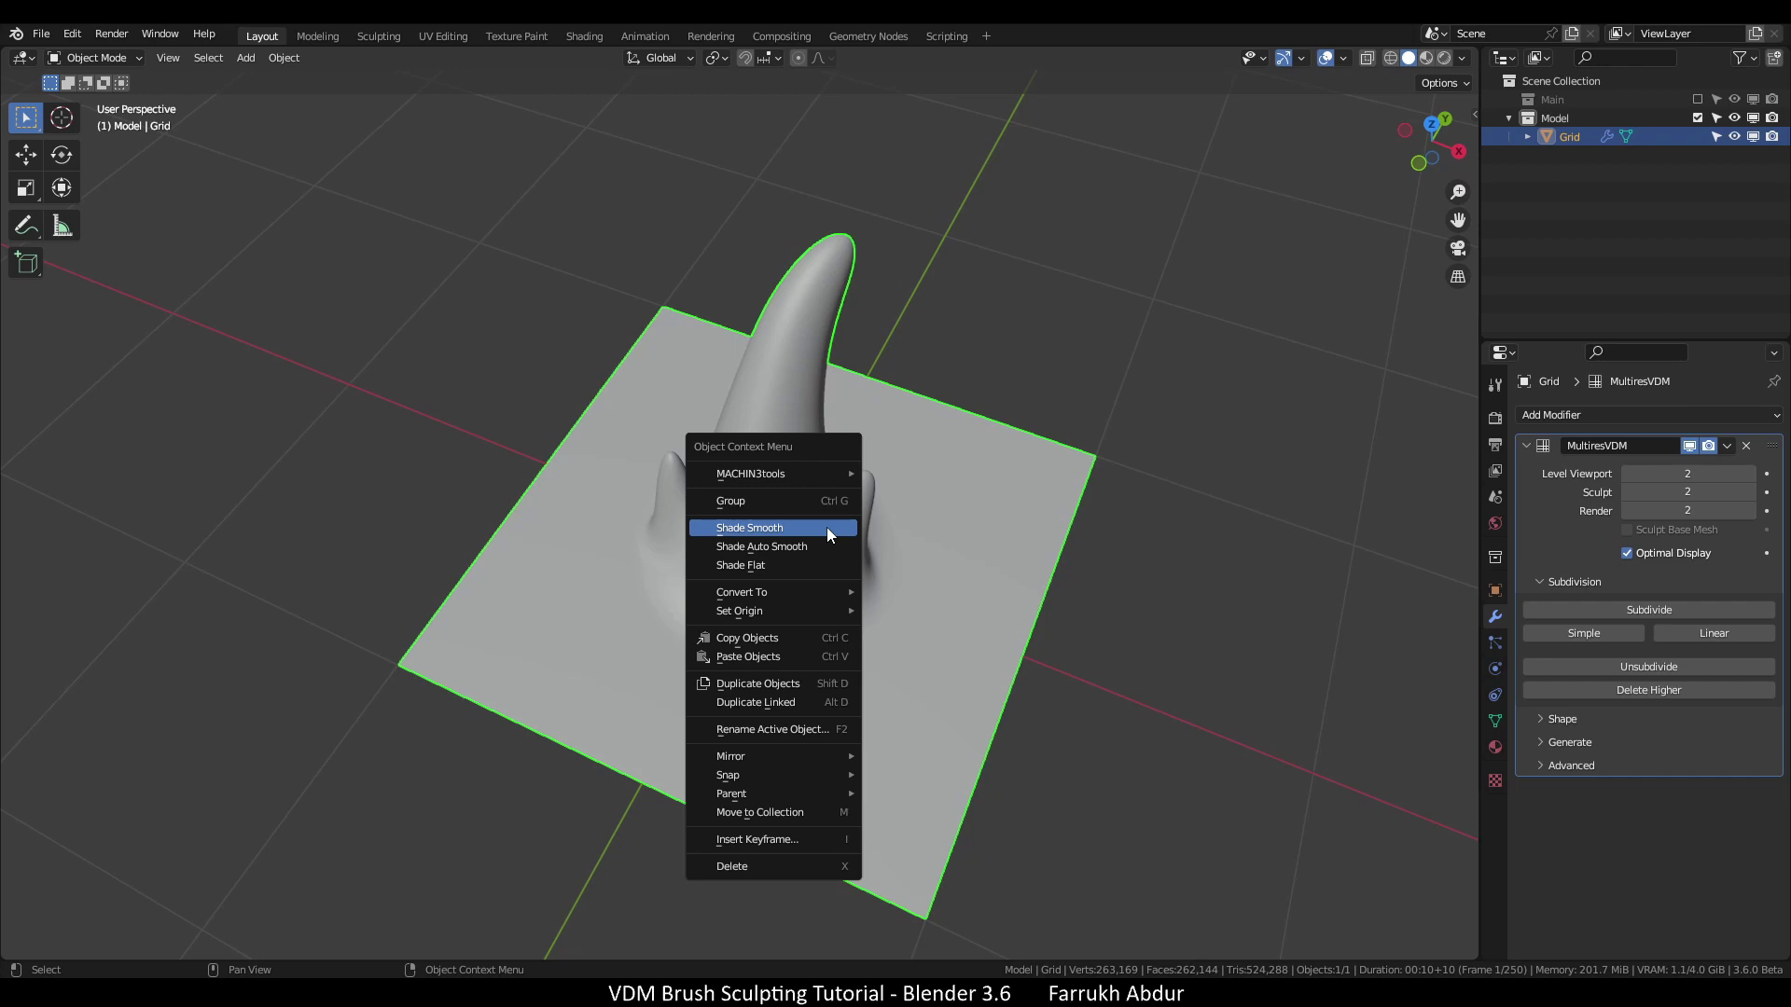
pyautogui.click(826, 528)
pyautogui.moveTo(1108, 653)
pyautogui.keyDown('alt'); pyautogui.mouseDown()
pyautogui.moveTo(1172, 673)
pyautogui.moveTo(1123, 640)
pyautogui.moveTo(1088, 666)
pyautogui.mouseUp(); pyautogui.keyUp('alt')
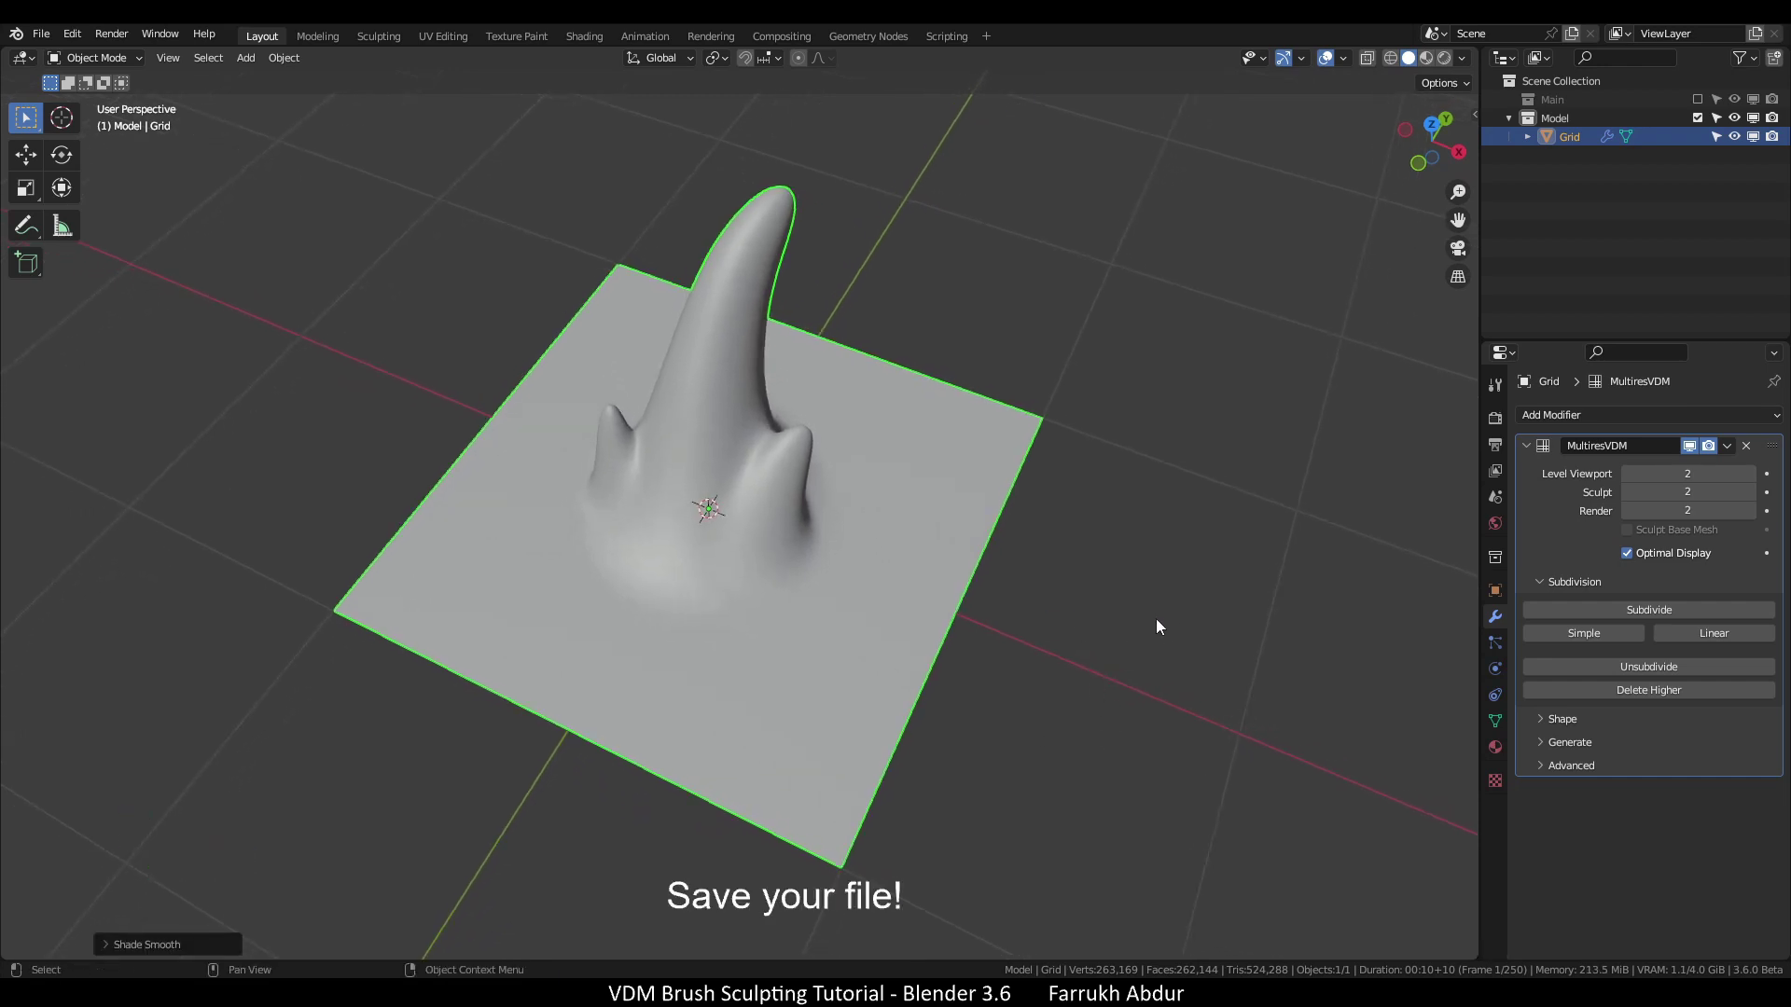
# Bring up the File > Save As window, then cancel it without saving
pyautogui.click(41, 34)
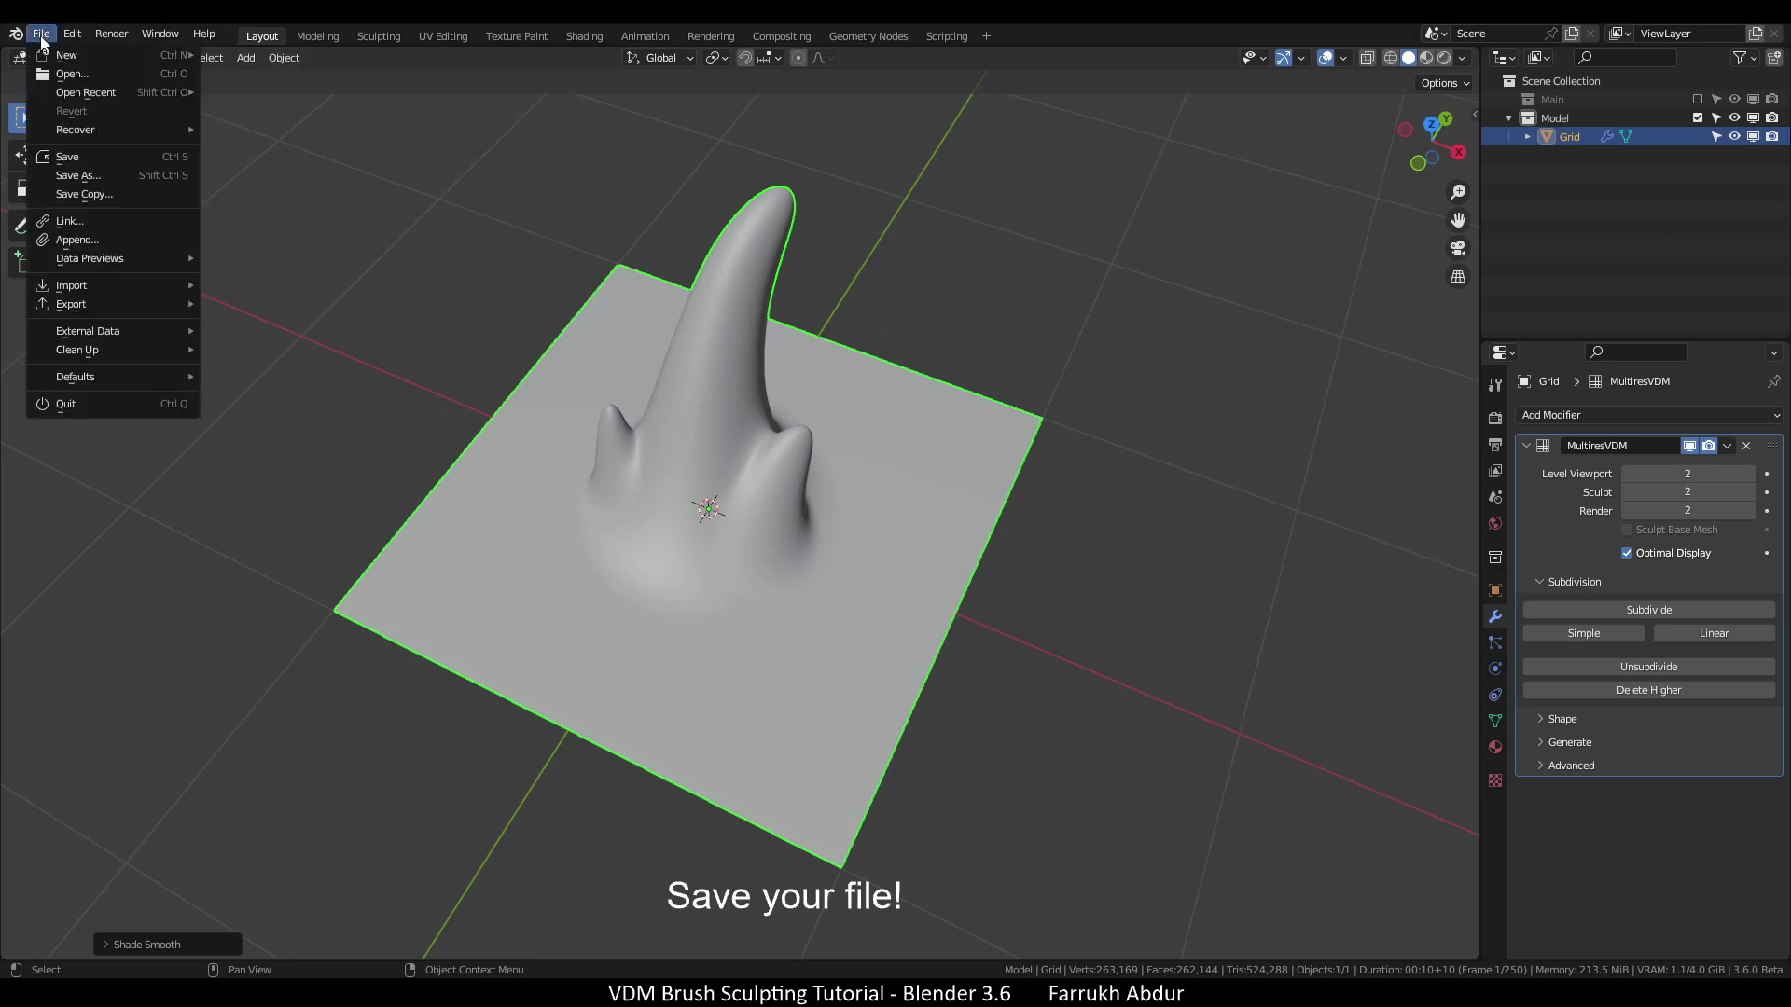
pyautogui.click(75, 156)
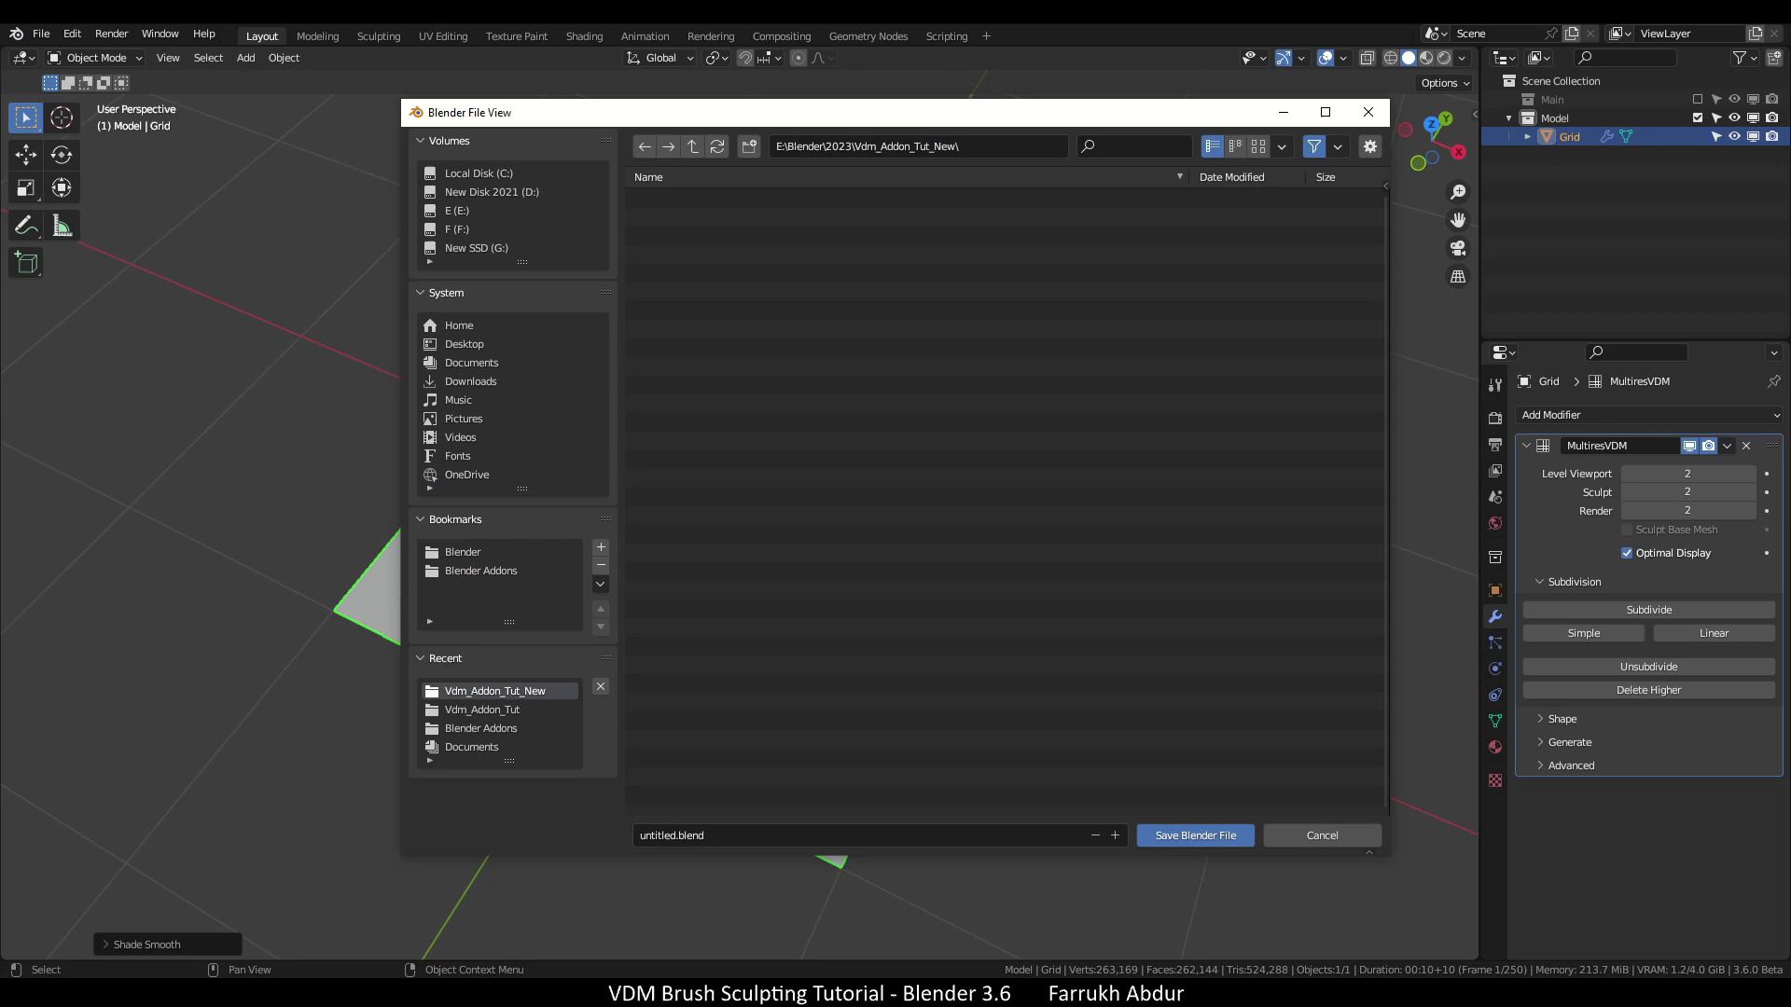
pyautogui.press('Escape')
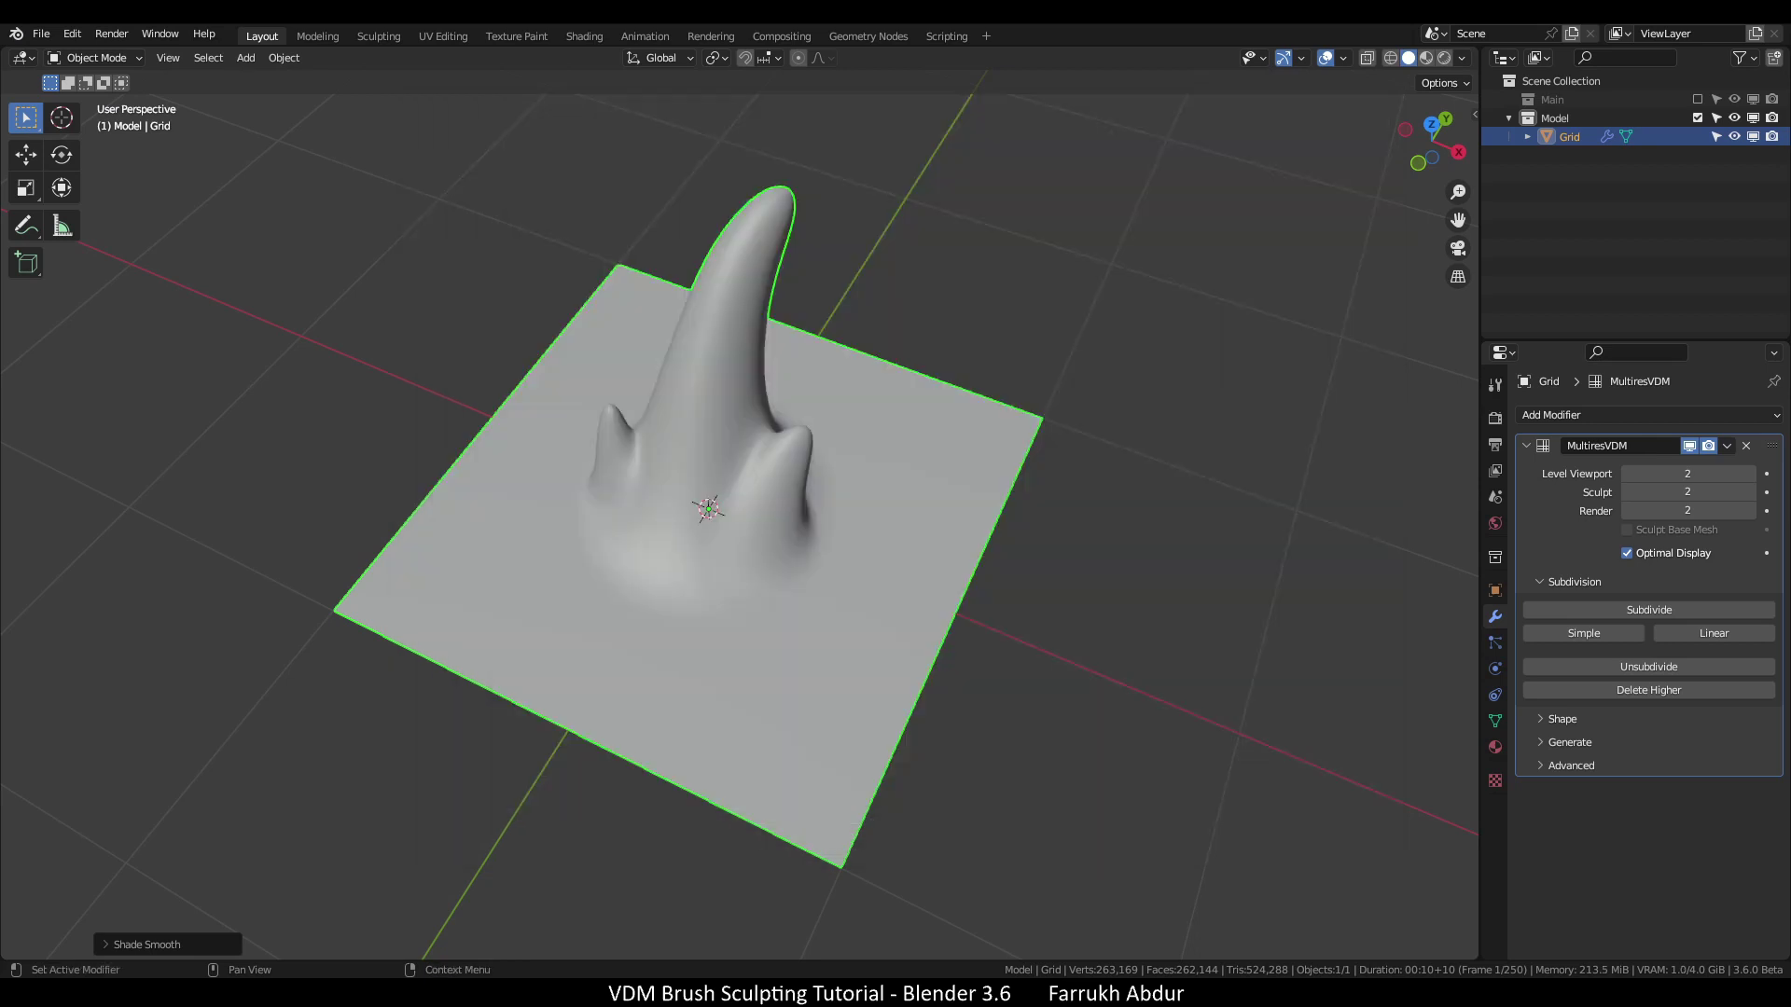
# Rename the brush to My_VDMBrush in VDM Brush Baker and render it into a VDM brush
pyautogui.click(1145, 718)
pyautogui.press('n')
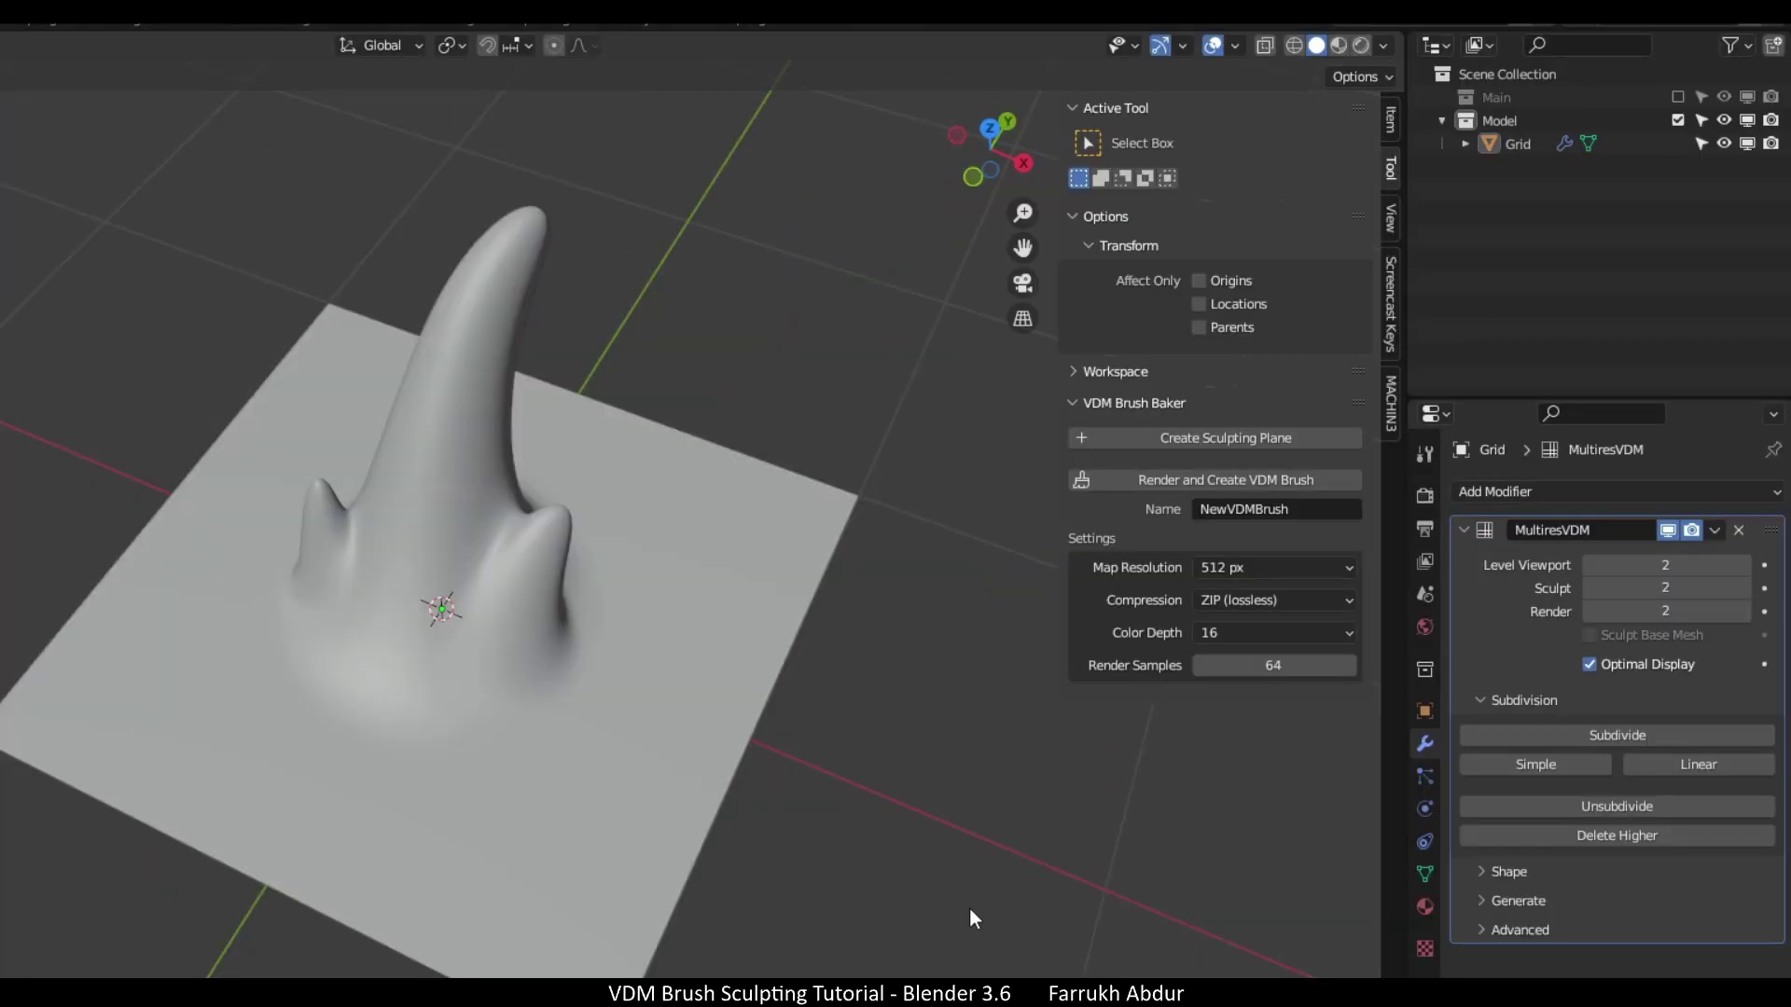
pyautogui.click(1201, 513)
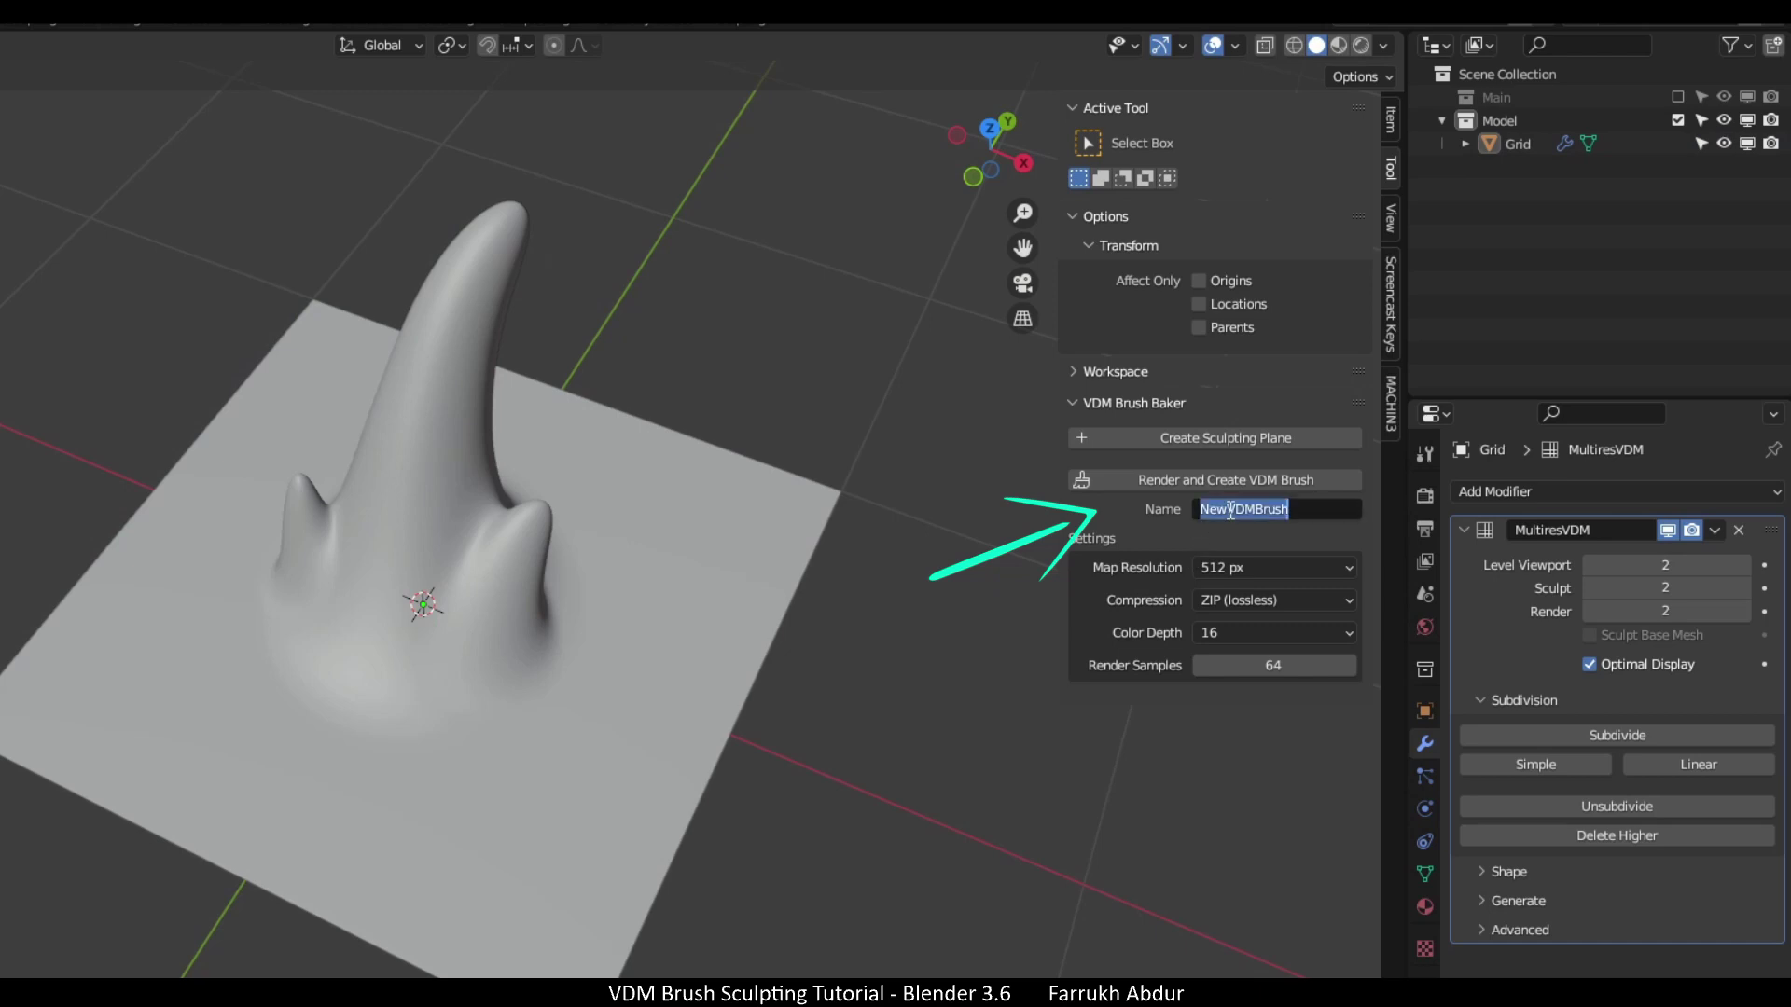
pyautogui.moveTo(1227, 510); pyautogui.dragTo(1173, 518)
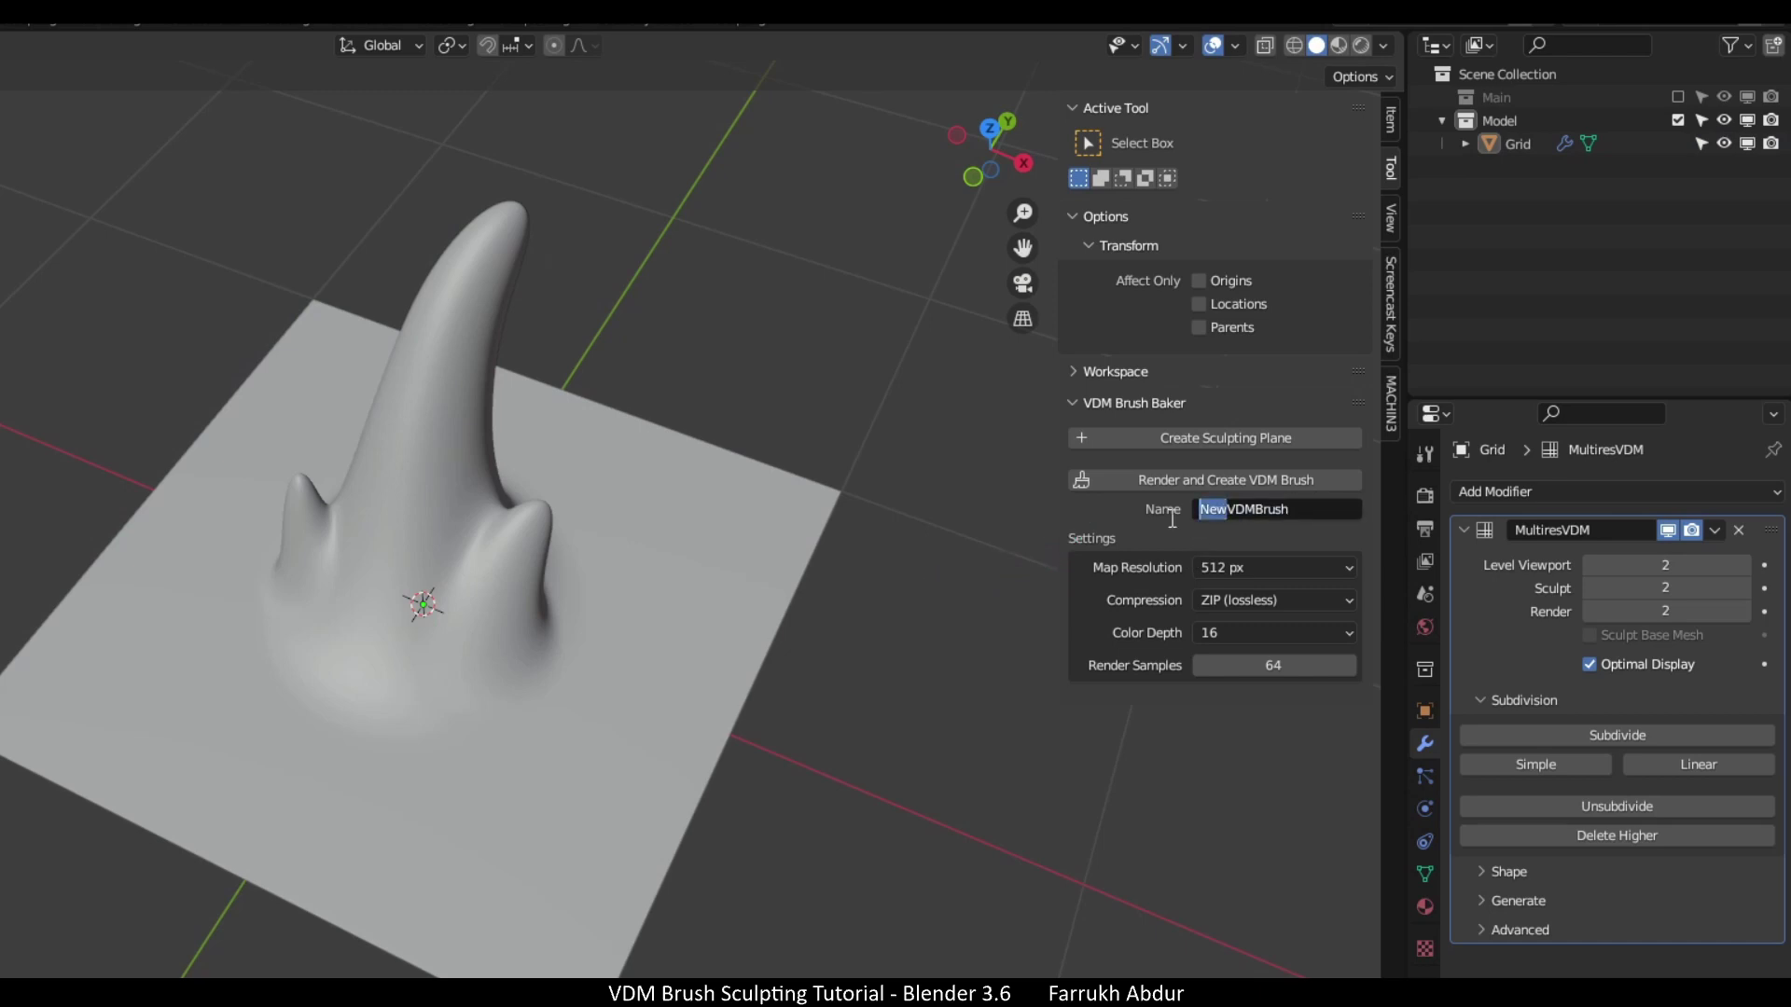
pyautogui.write('My_')
pyautogui.click(1126, 483)
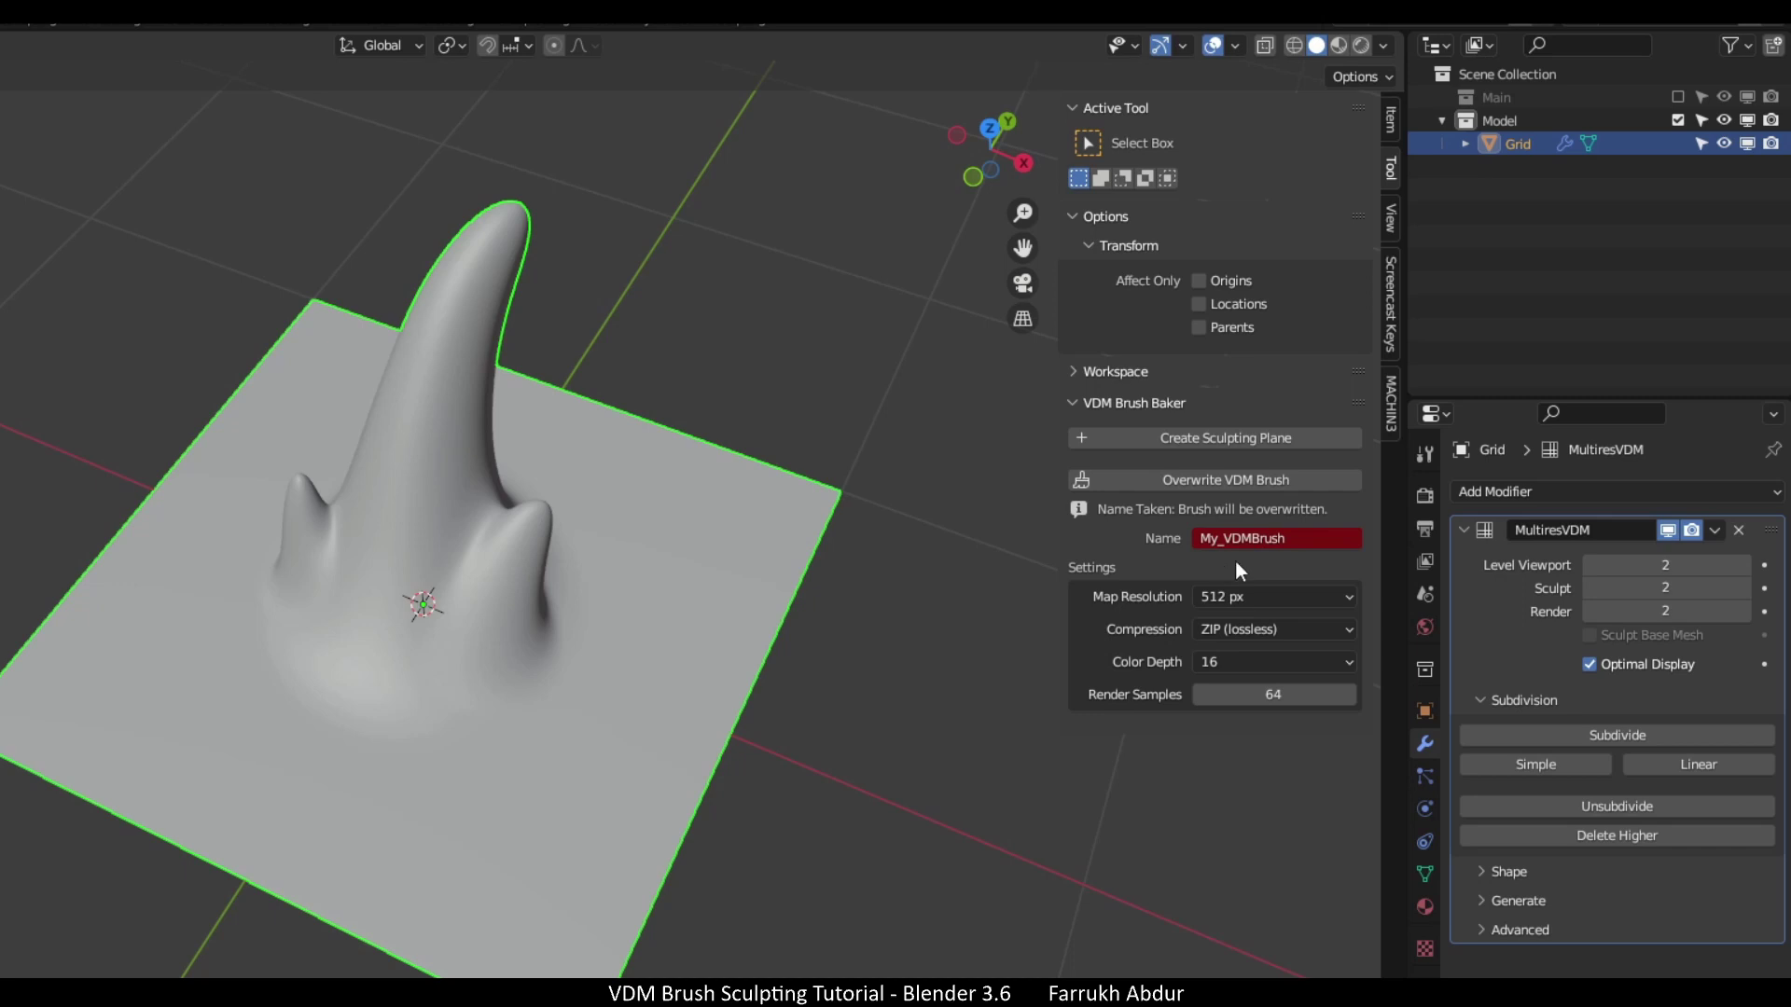
# Assign the My_VDMBrush texture in the Texture properties and enlarge its preview
pyautogui.click(1423, 952)
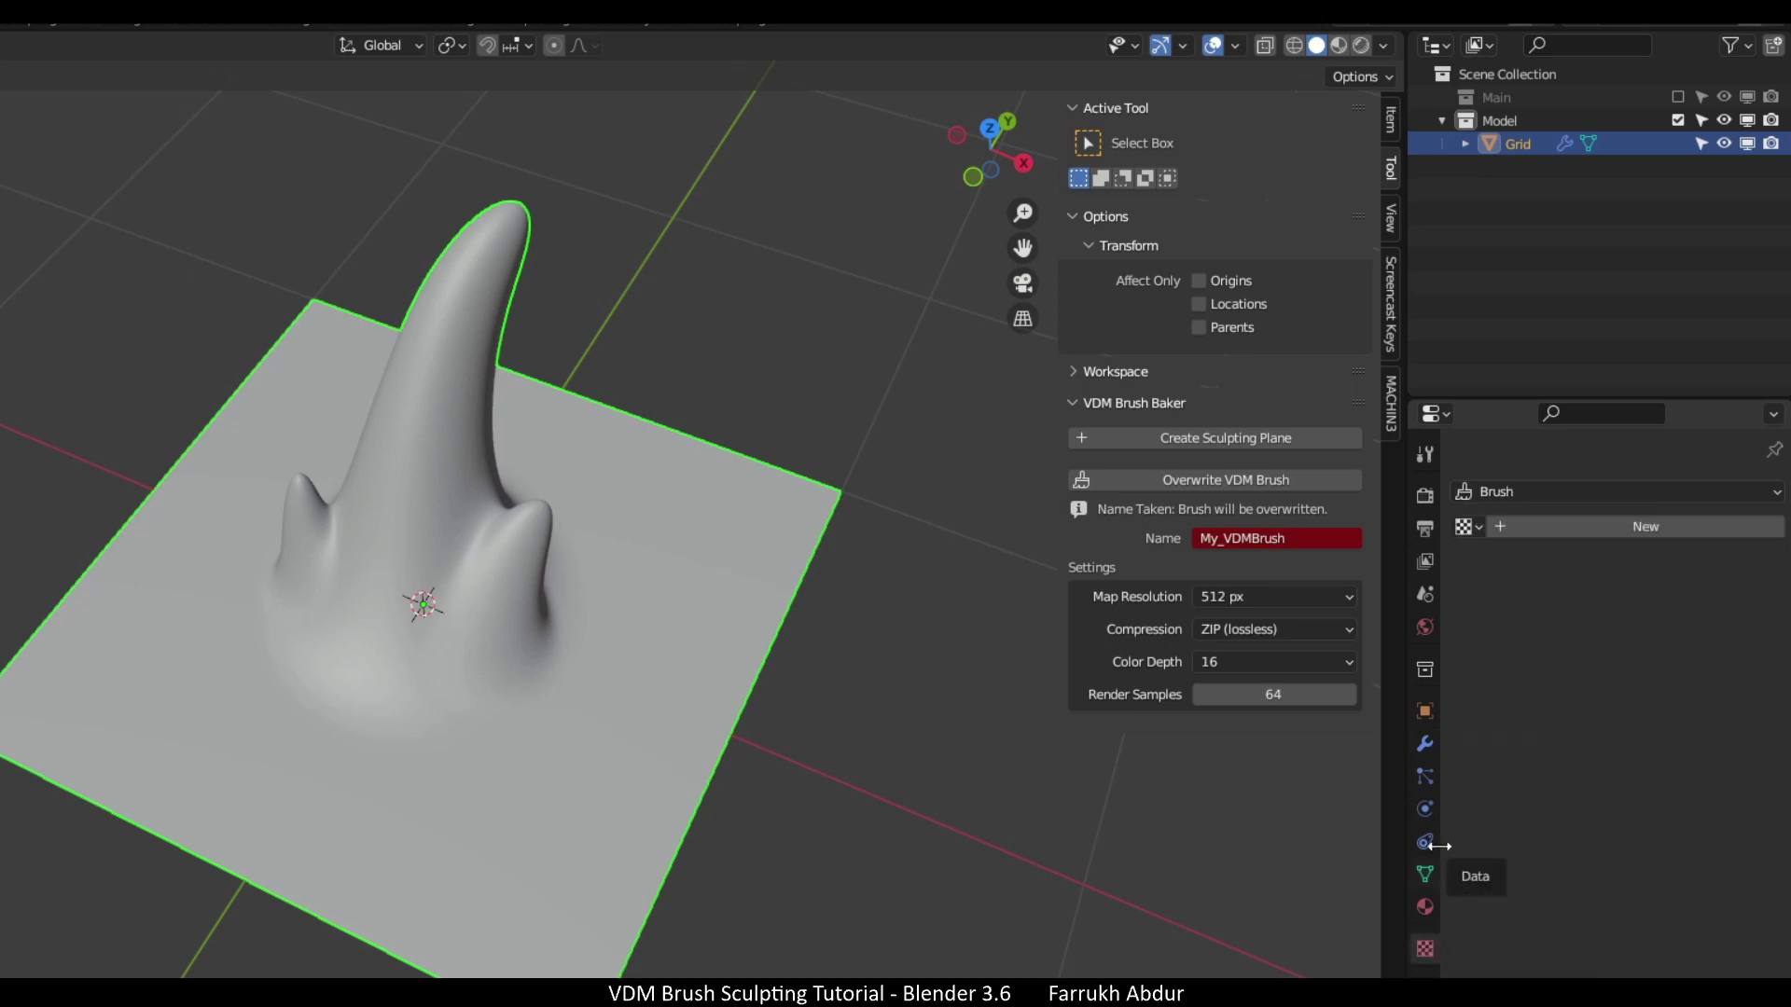
pyautogui.click(1466, 532)
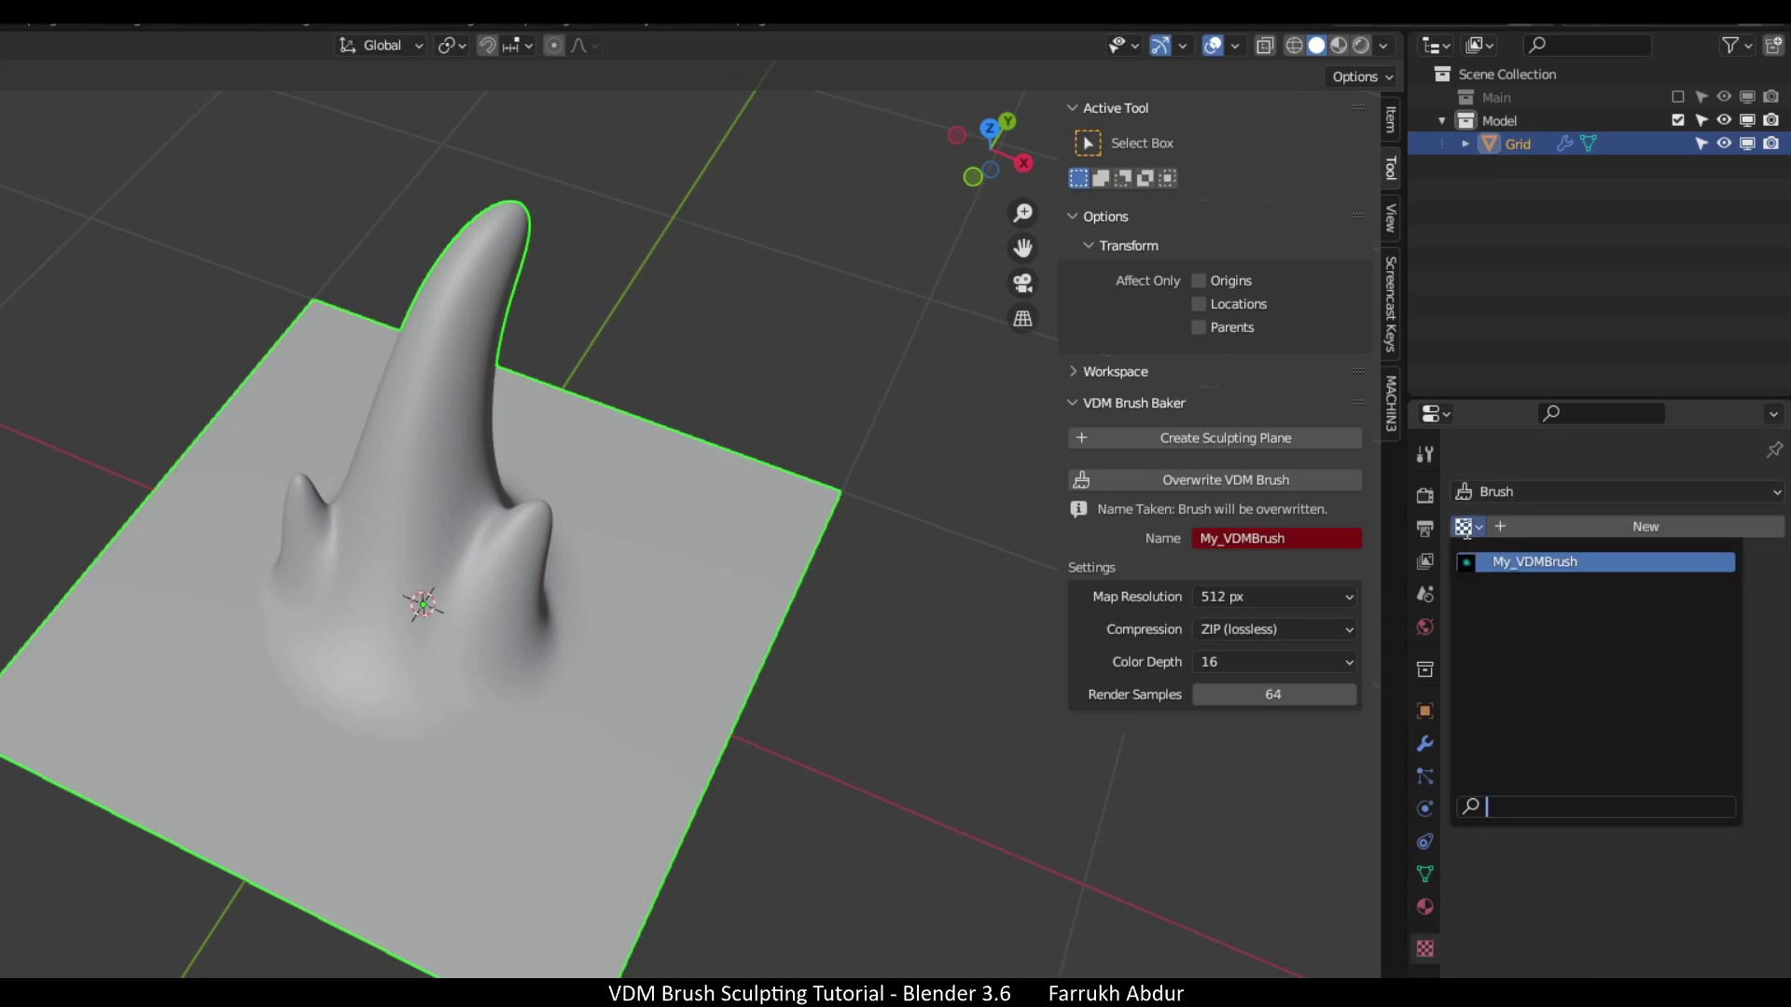
pyautogui.click(1490, 561)
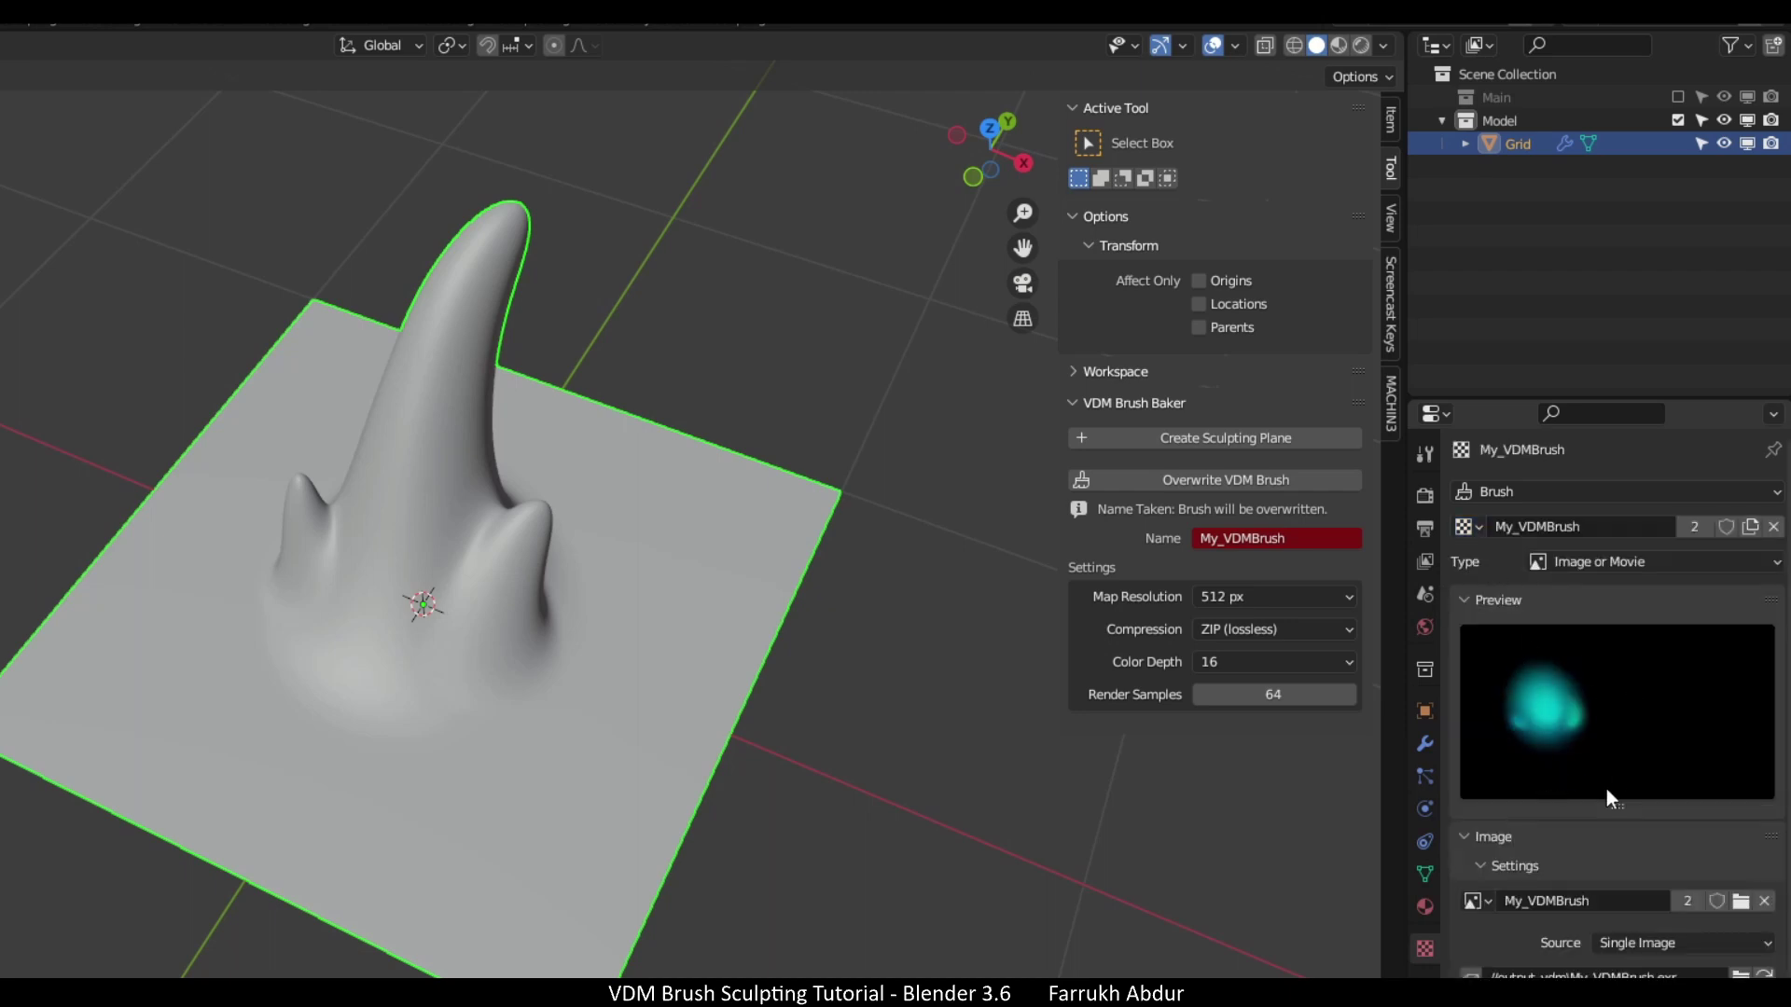
pyautogui.moveTo(1610, 802); pyautogui.dragTo(1610, 845)
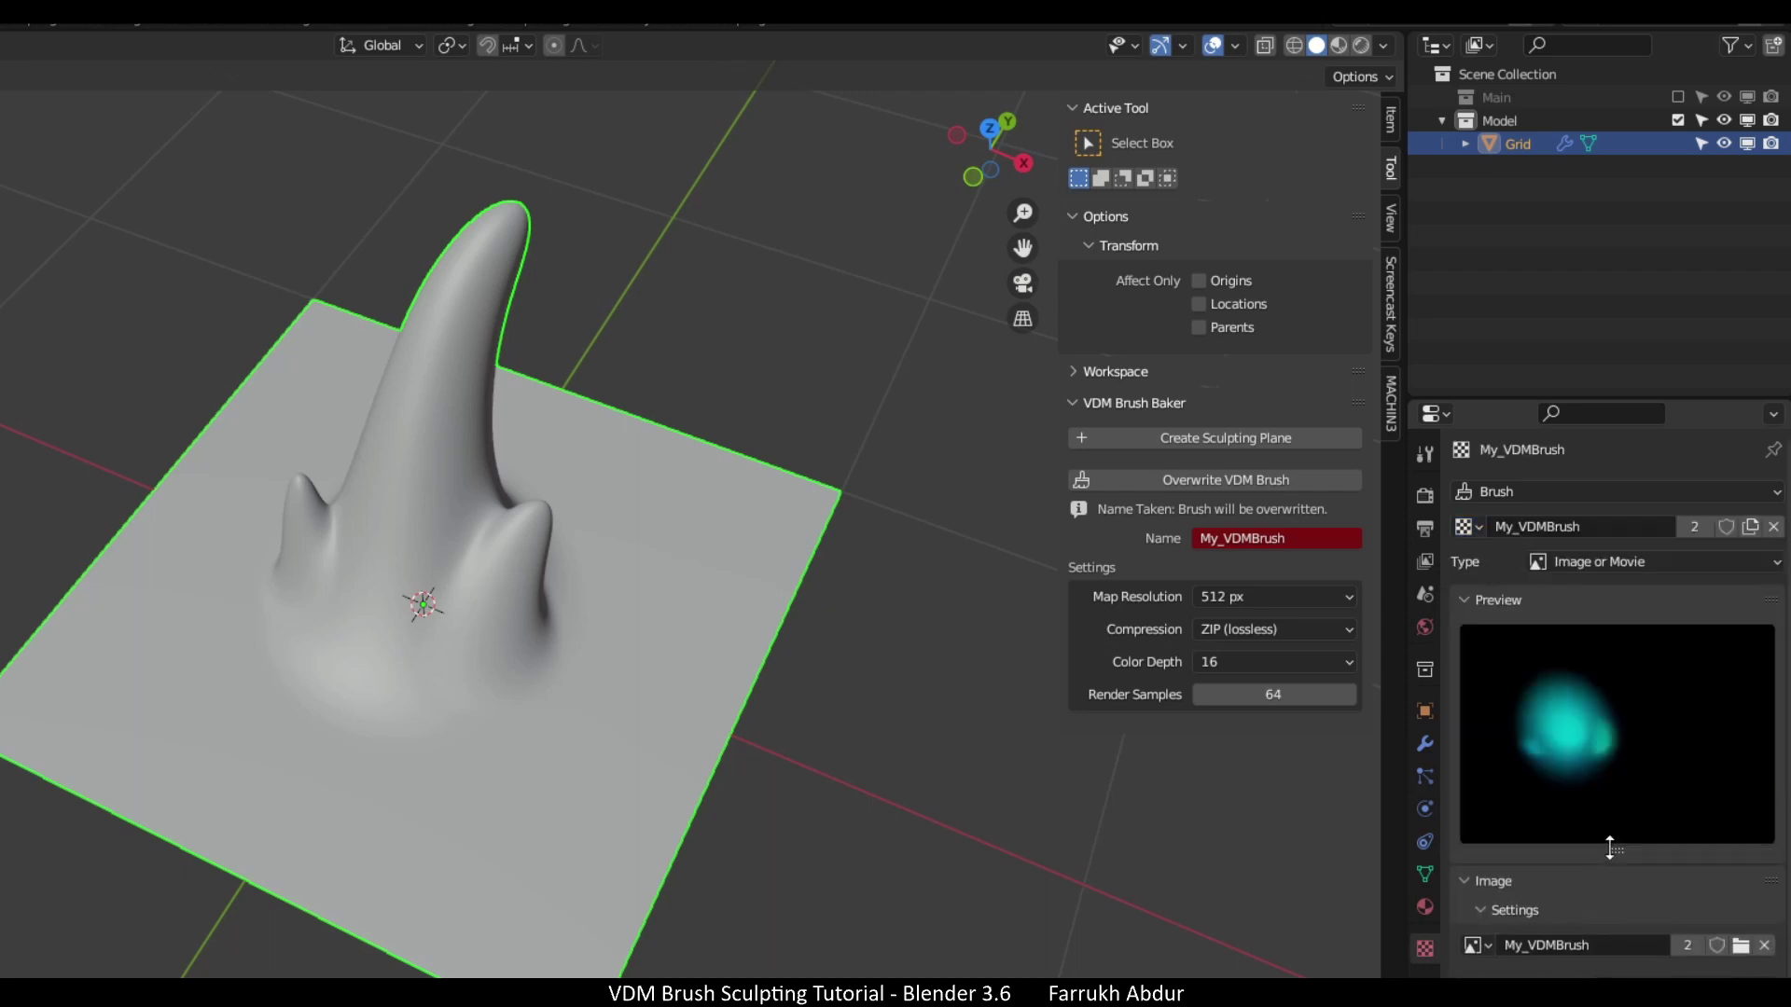
pyautogui.scroll(-1, 1610, 847)
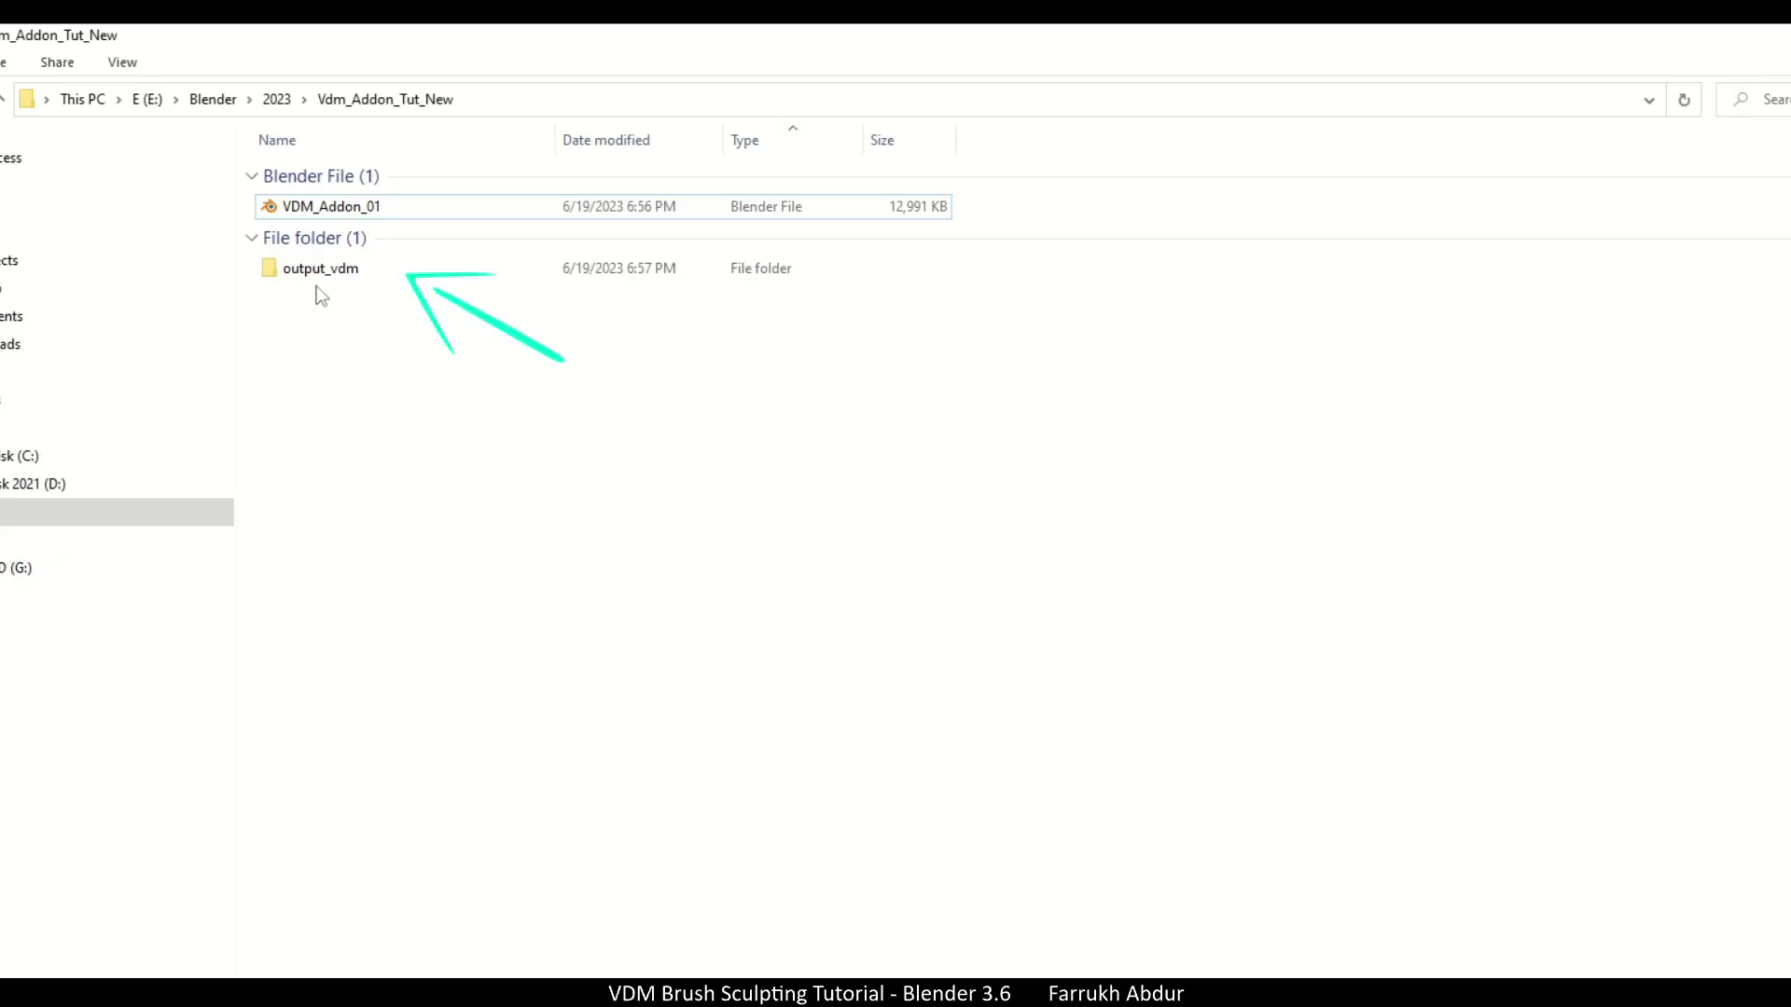
# Open the output_vdm folder to reveal the baked My_VDMBrush.exr file
pyautogui.doubleClick(313, 270)
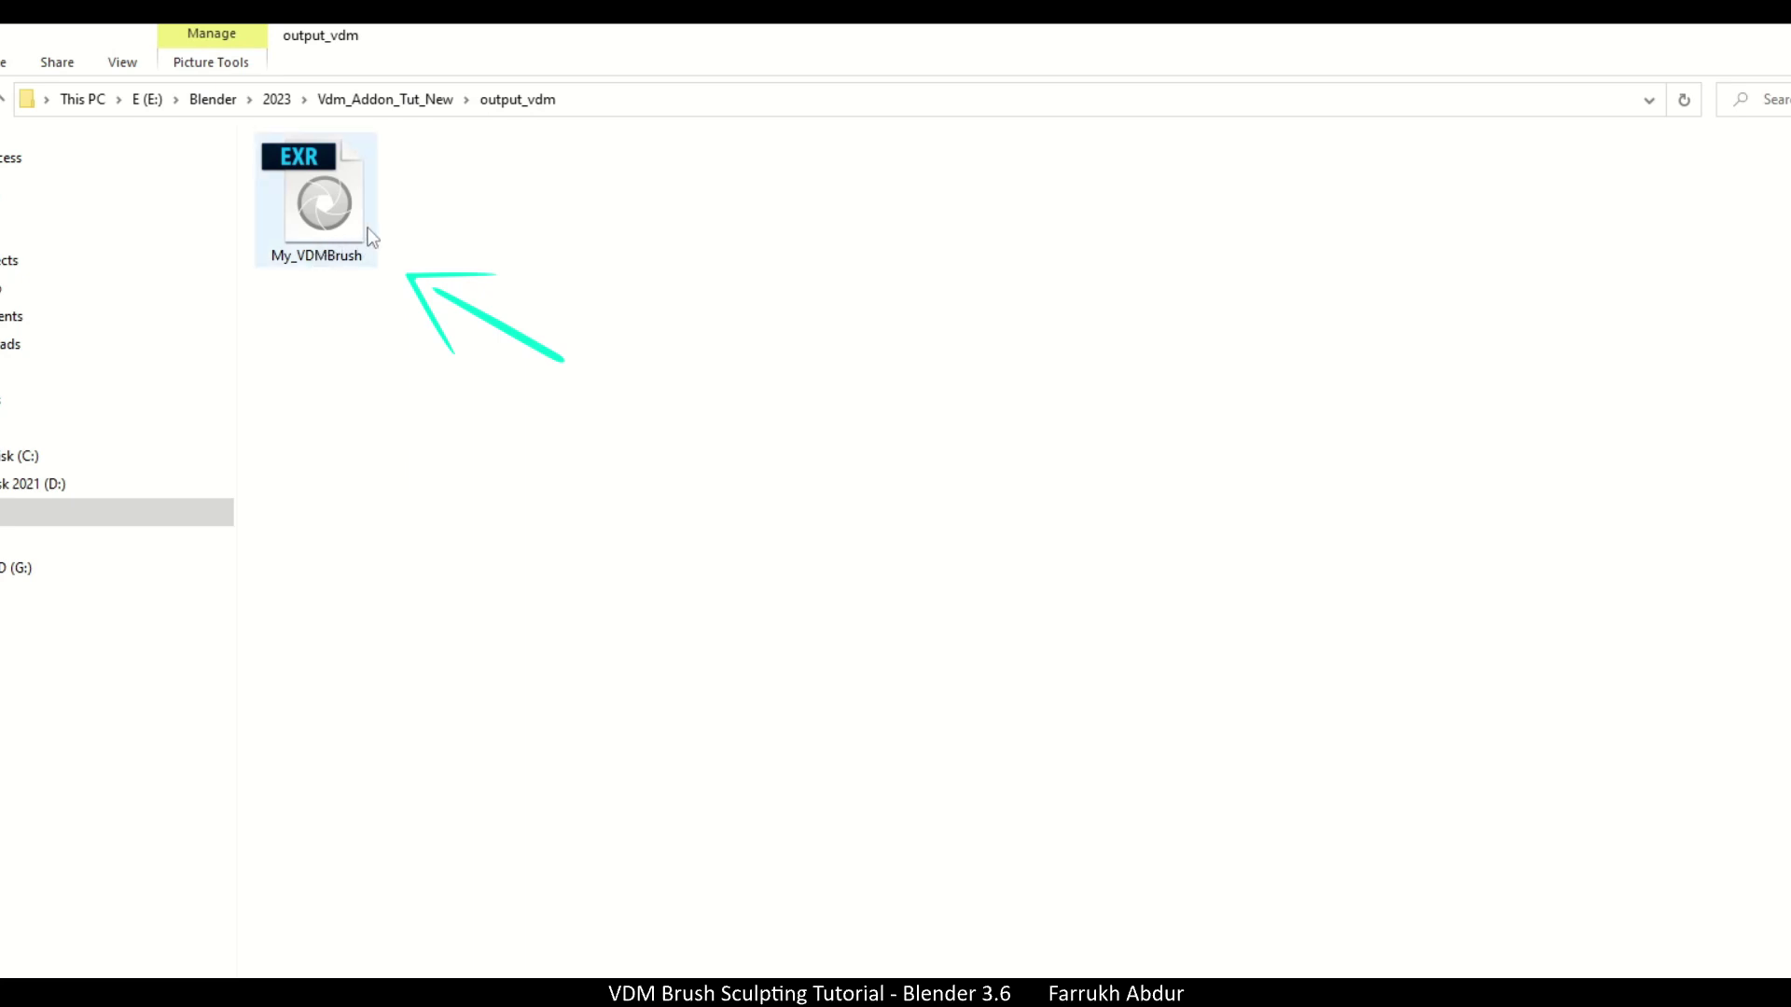
pyautogui.moveTo(372, 237)
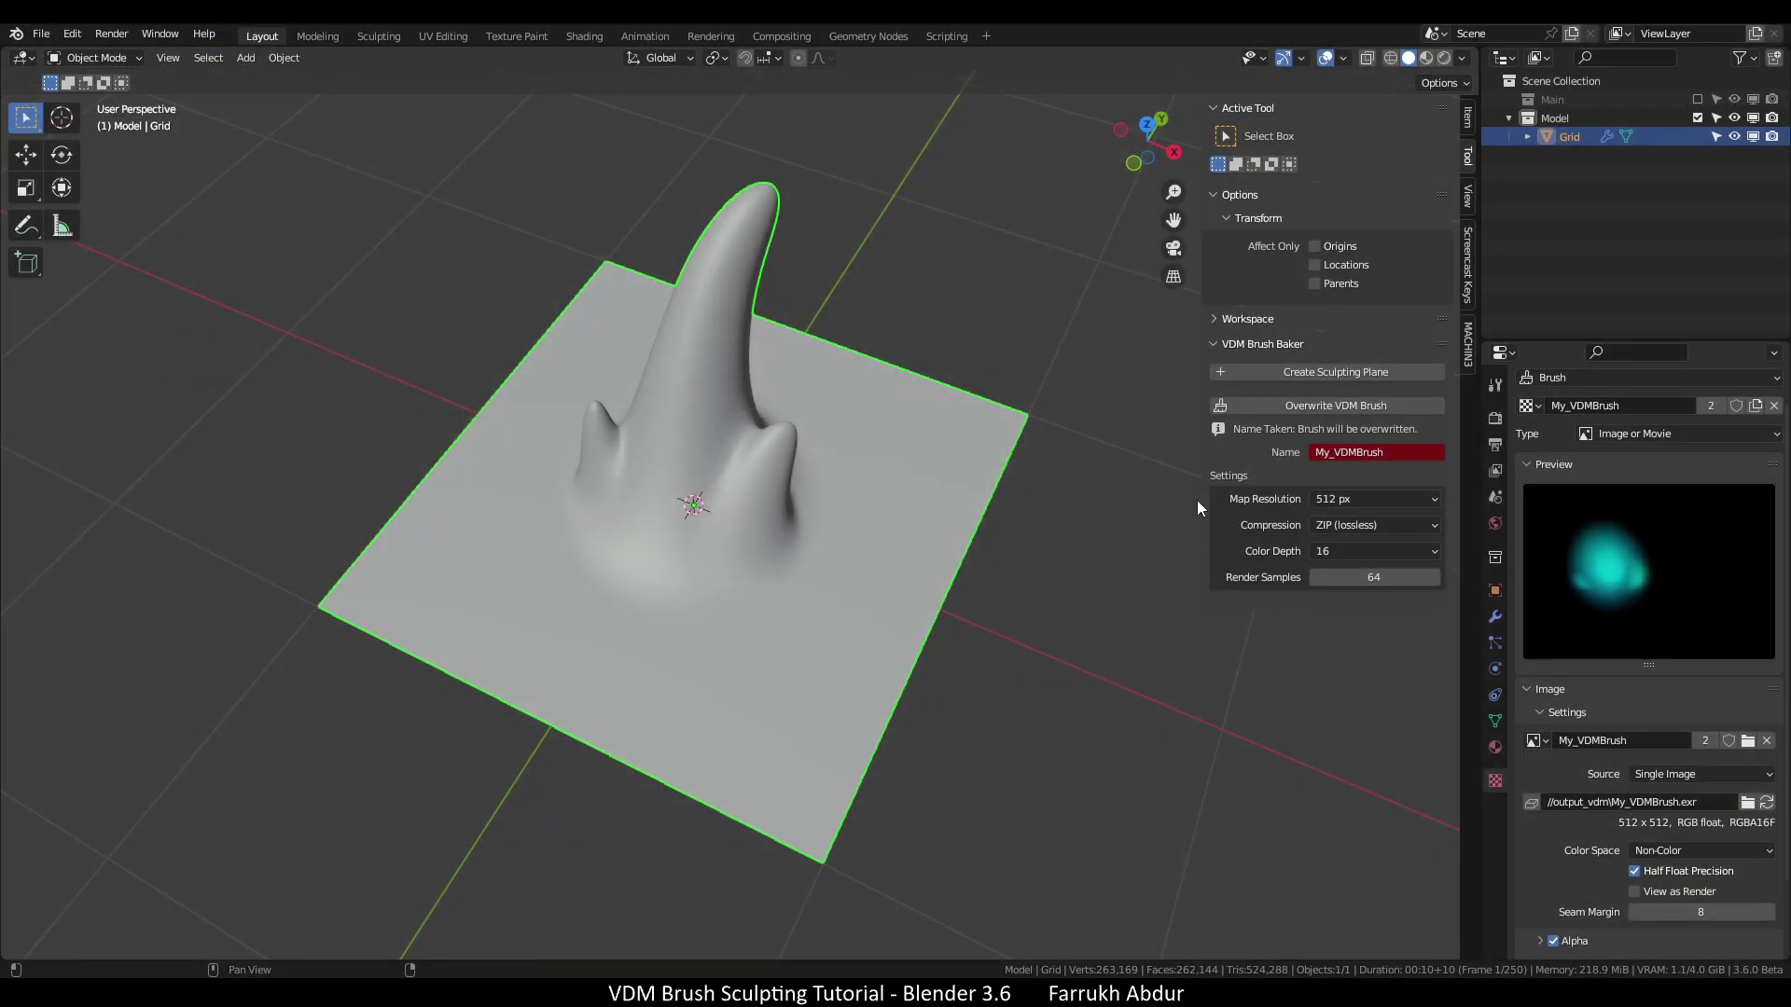
# Hide the sculpted Grid in the Outliner and close the sidebar
pyautogui.click(1732, 137)
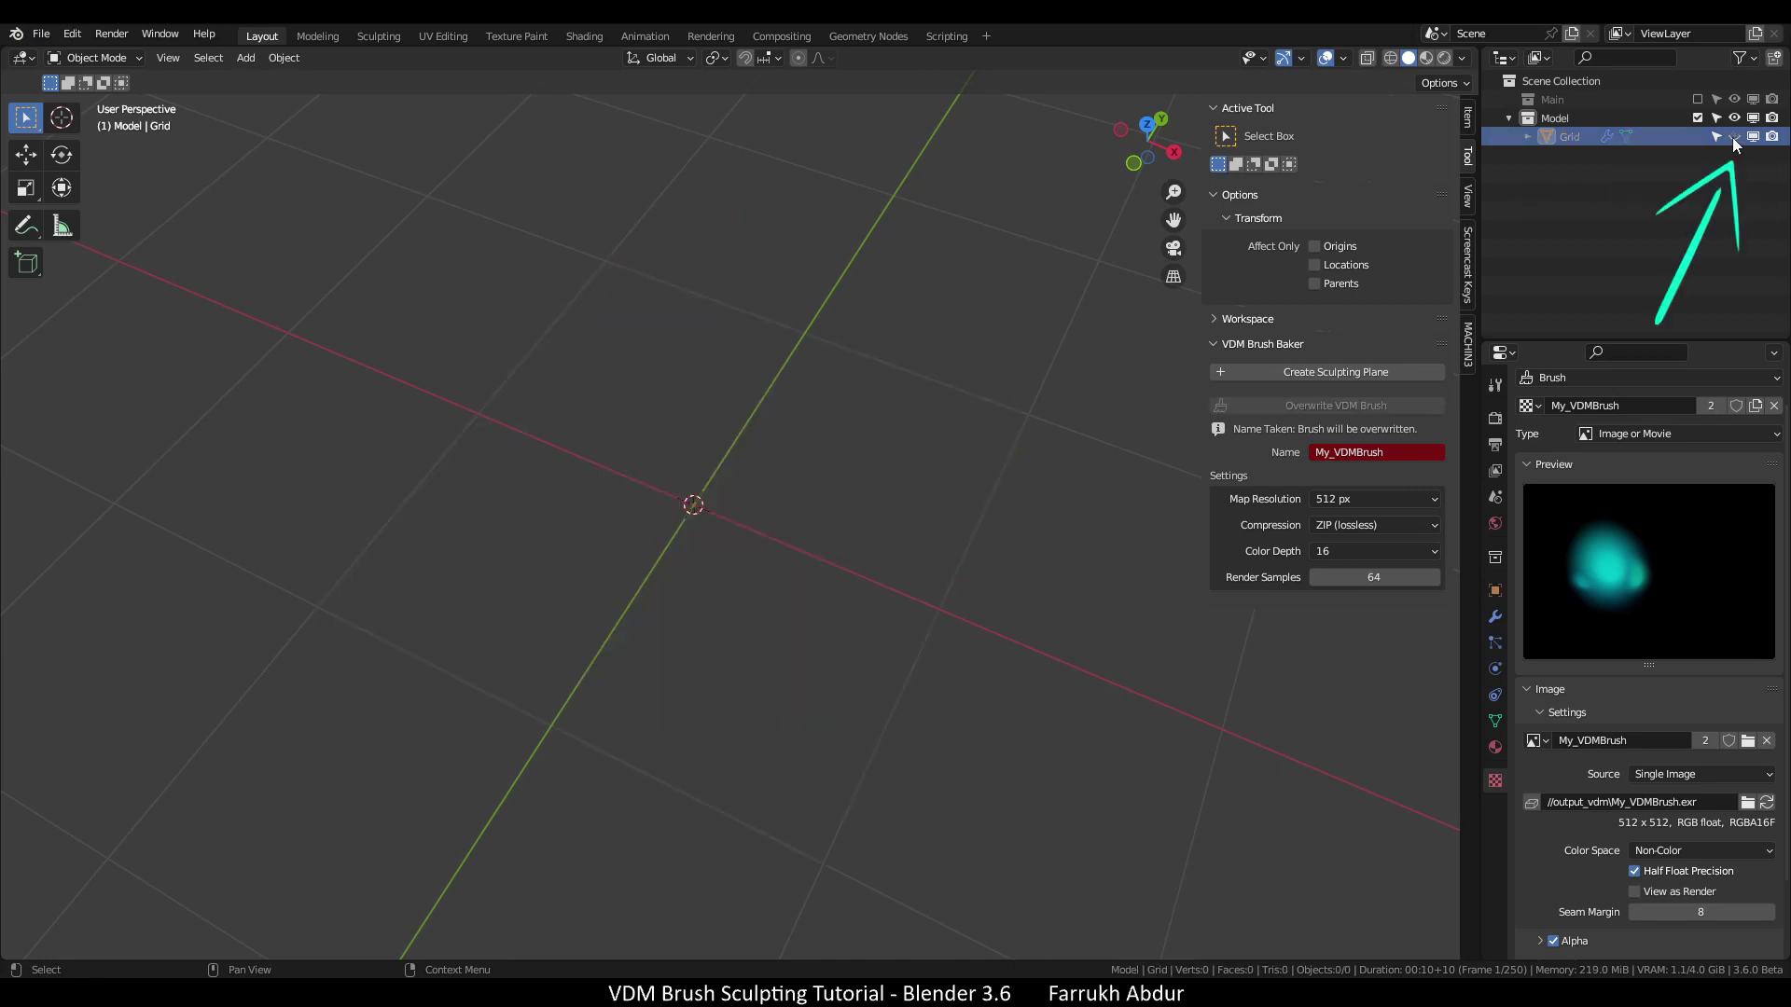
pyautogui.press('n')
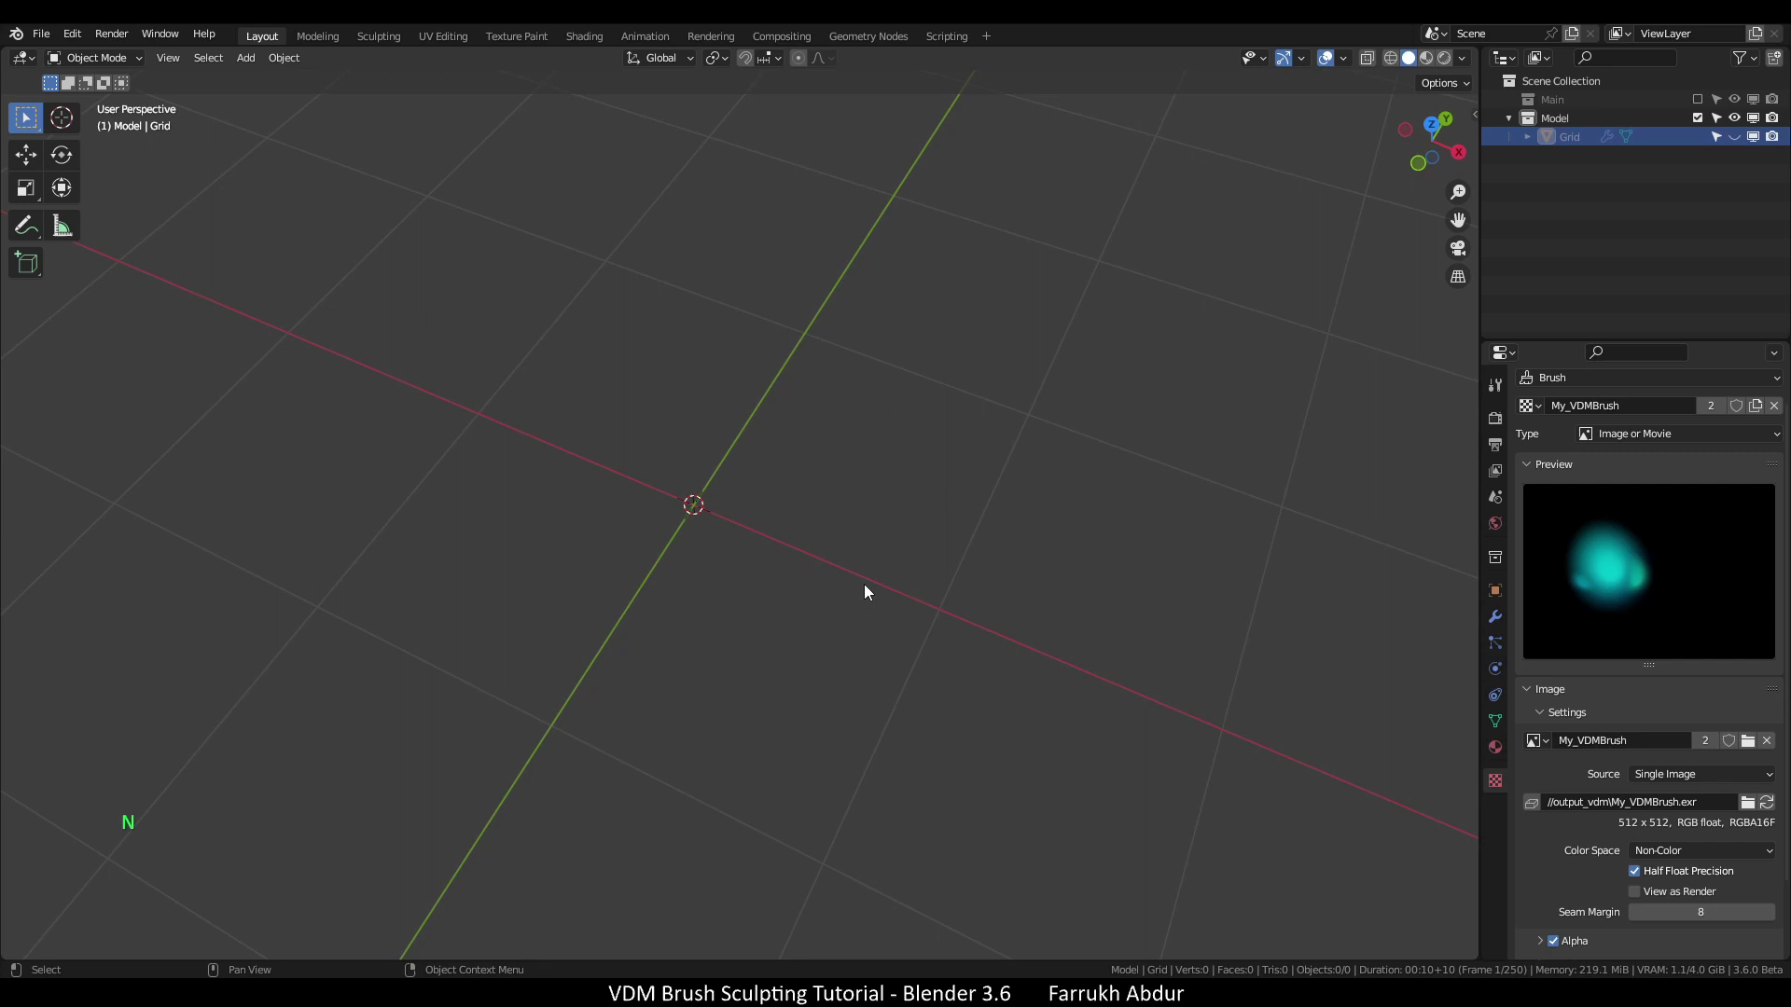
pyautogui.moveTo(864, 584); pyautogui.dragTo(823, 605, button='middle')
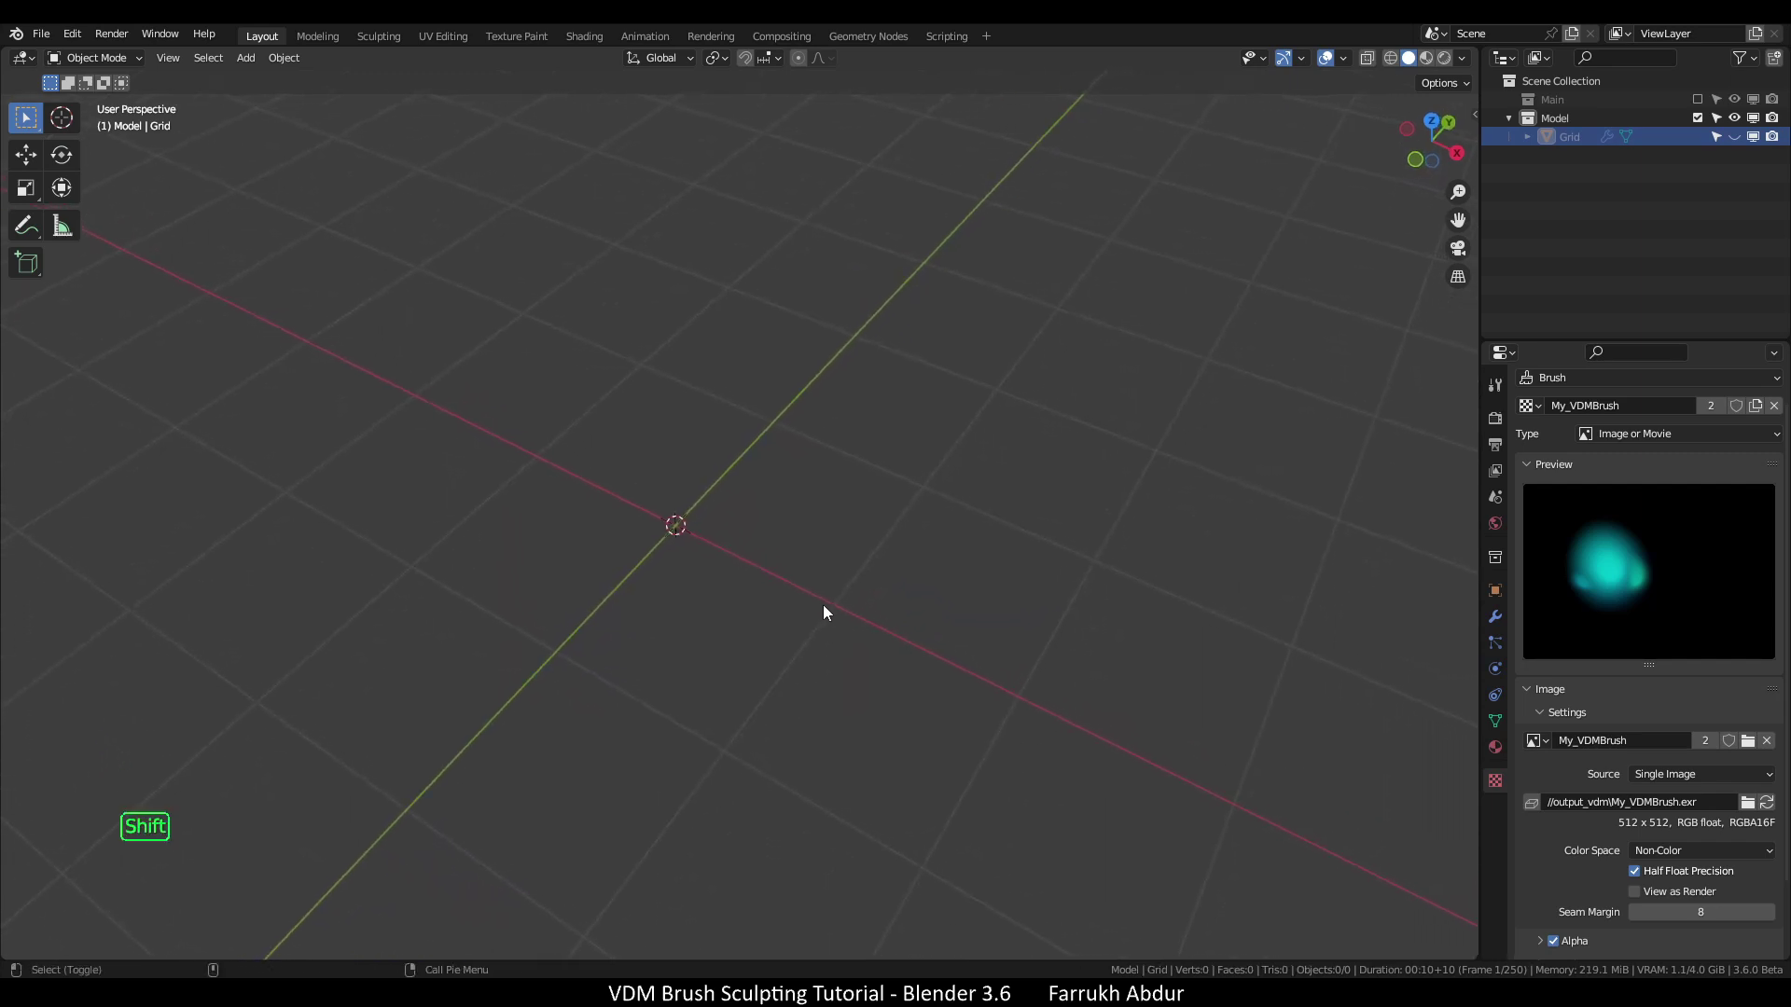
# Add a UV Sphere via Shift+A, show its wireframe edges, and deselect it
pyautogui.hotkey('shift', 'a')
pyautogui.moveTo(823, 605)
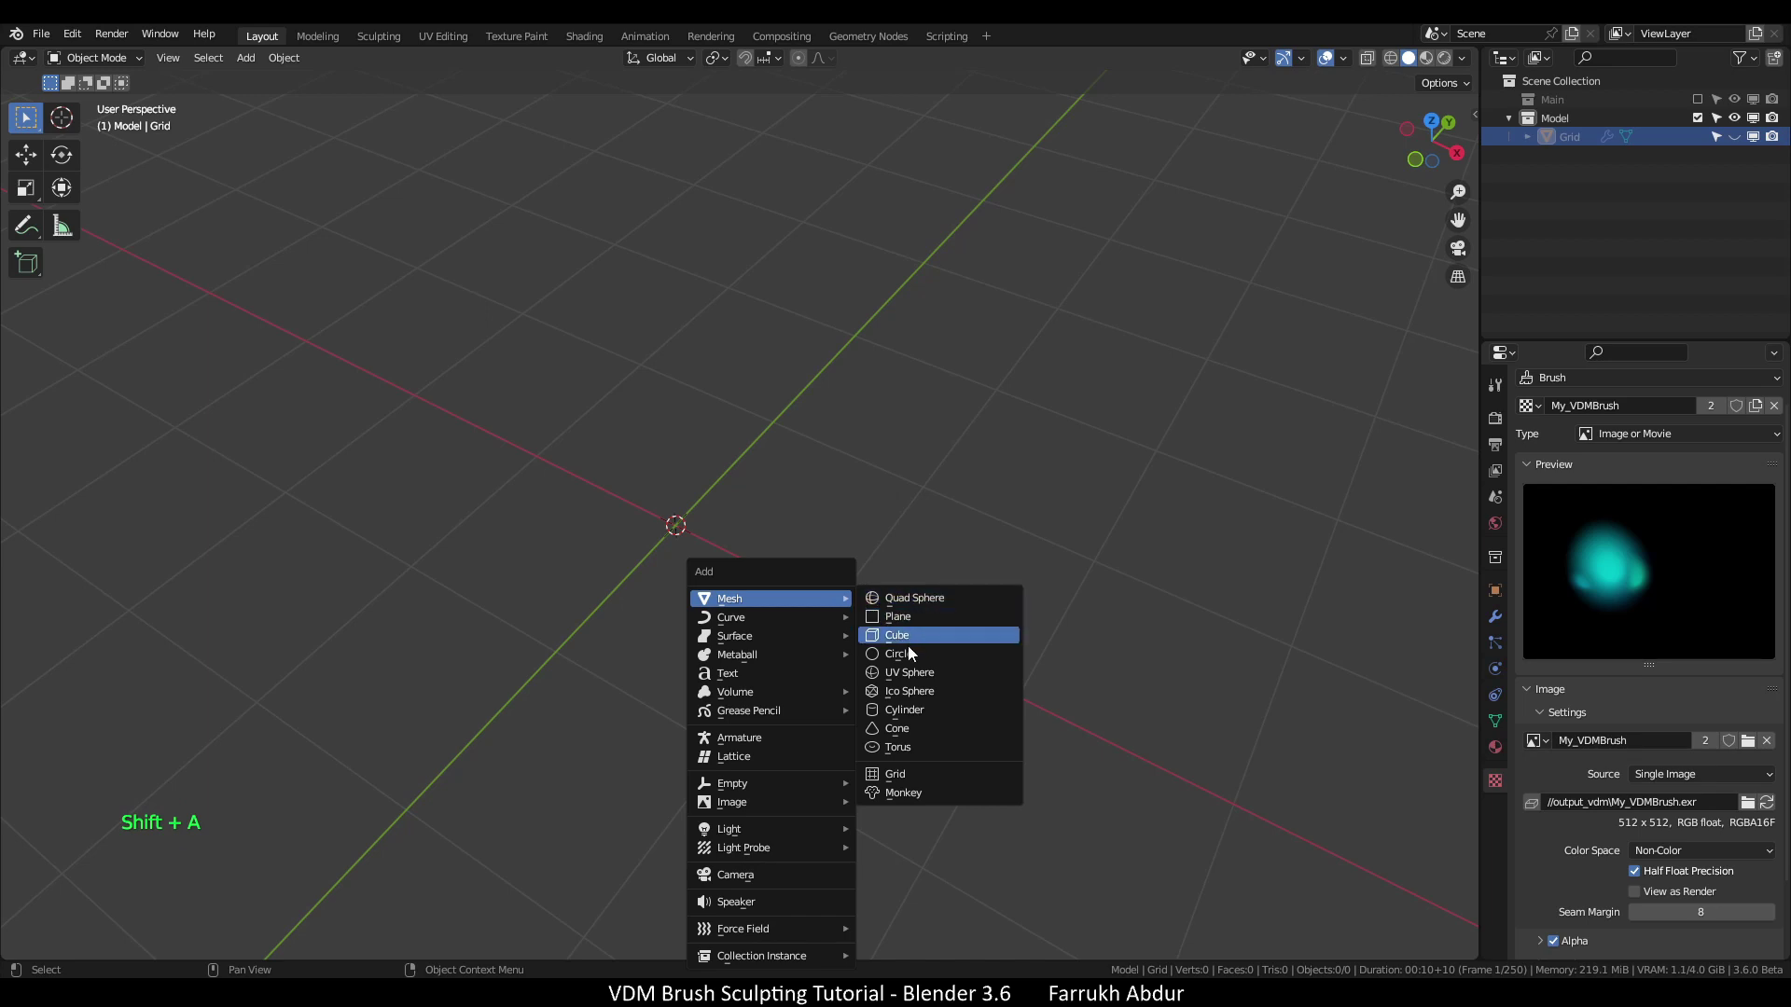
pyautogui.click(912, 673)
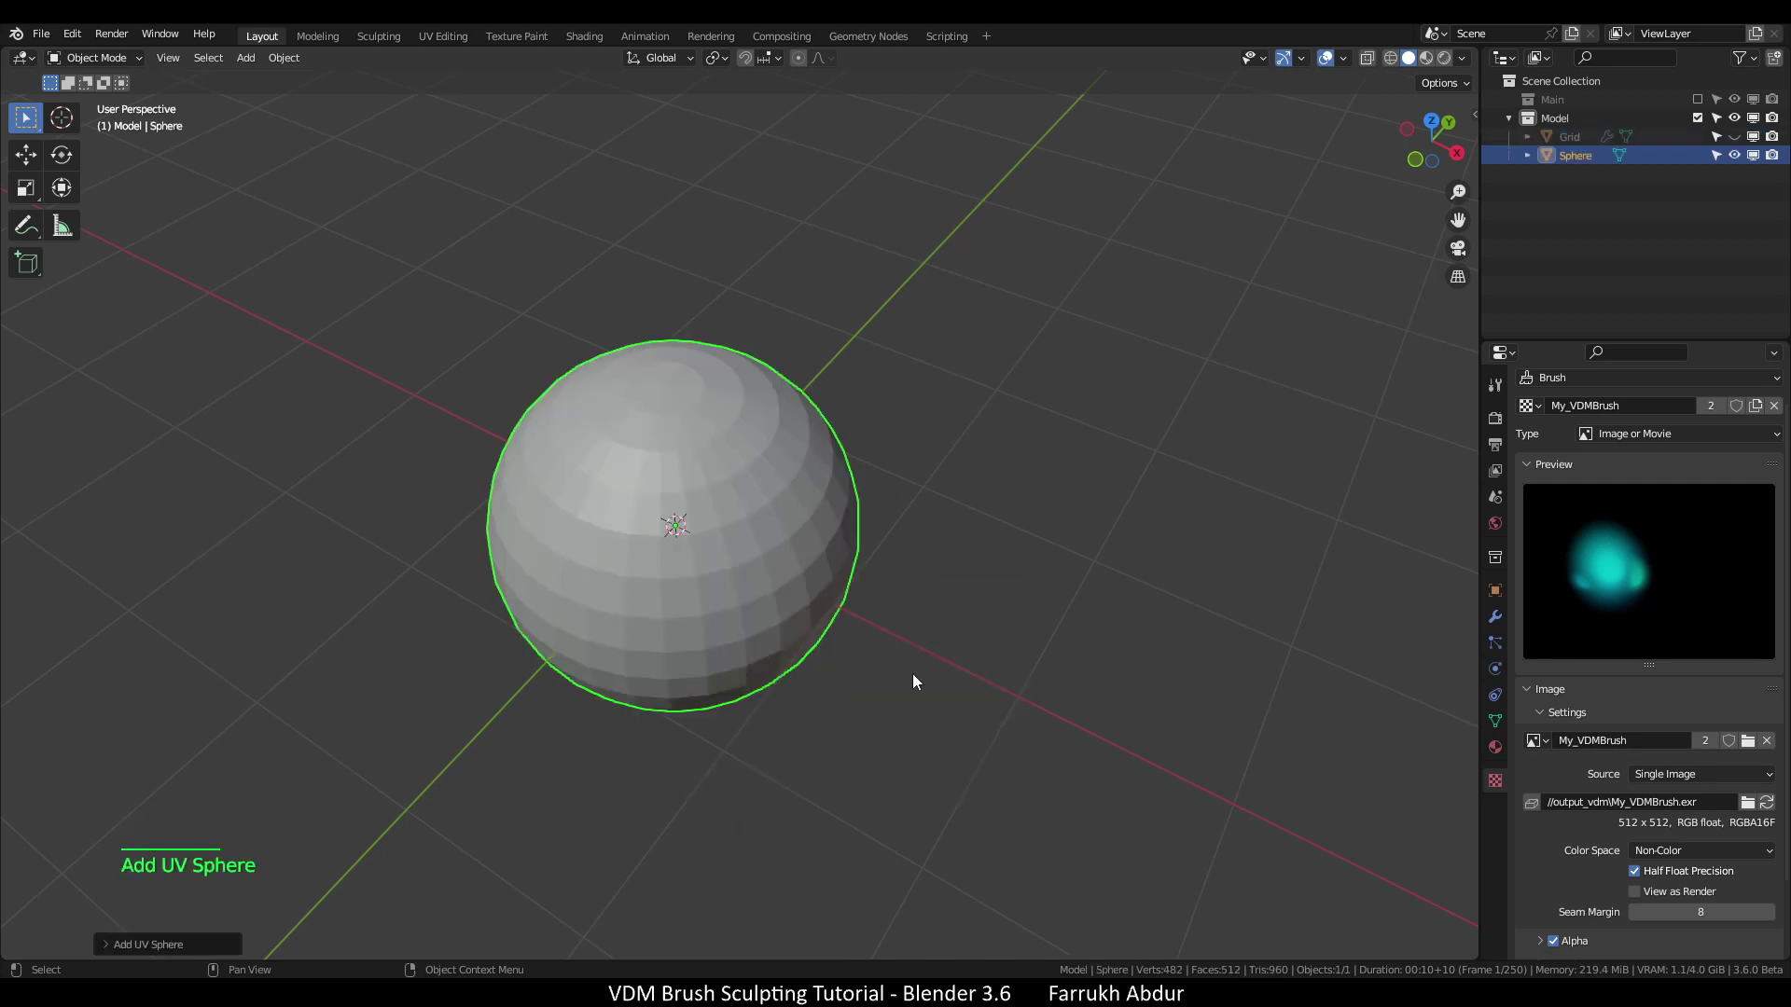
pyautogui.scroll(2, 767, 573)
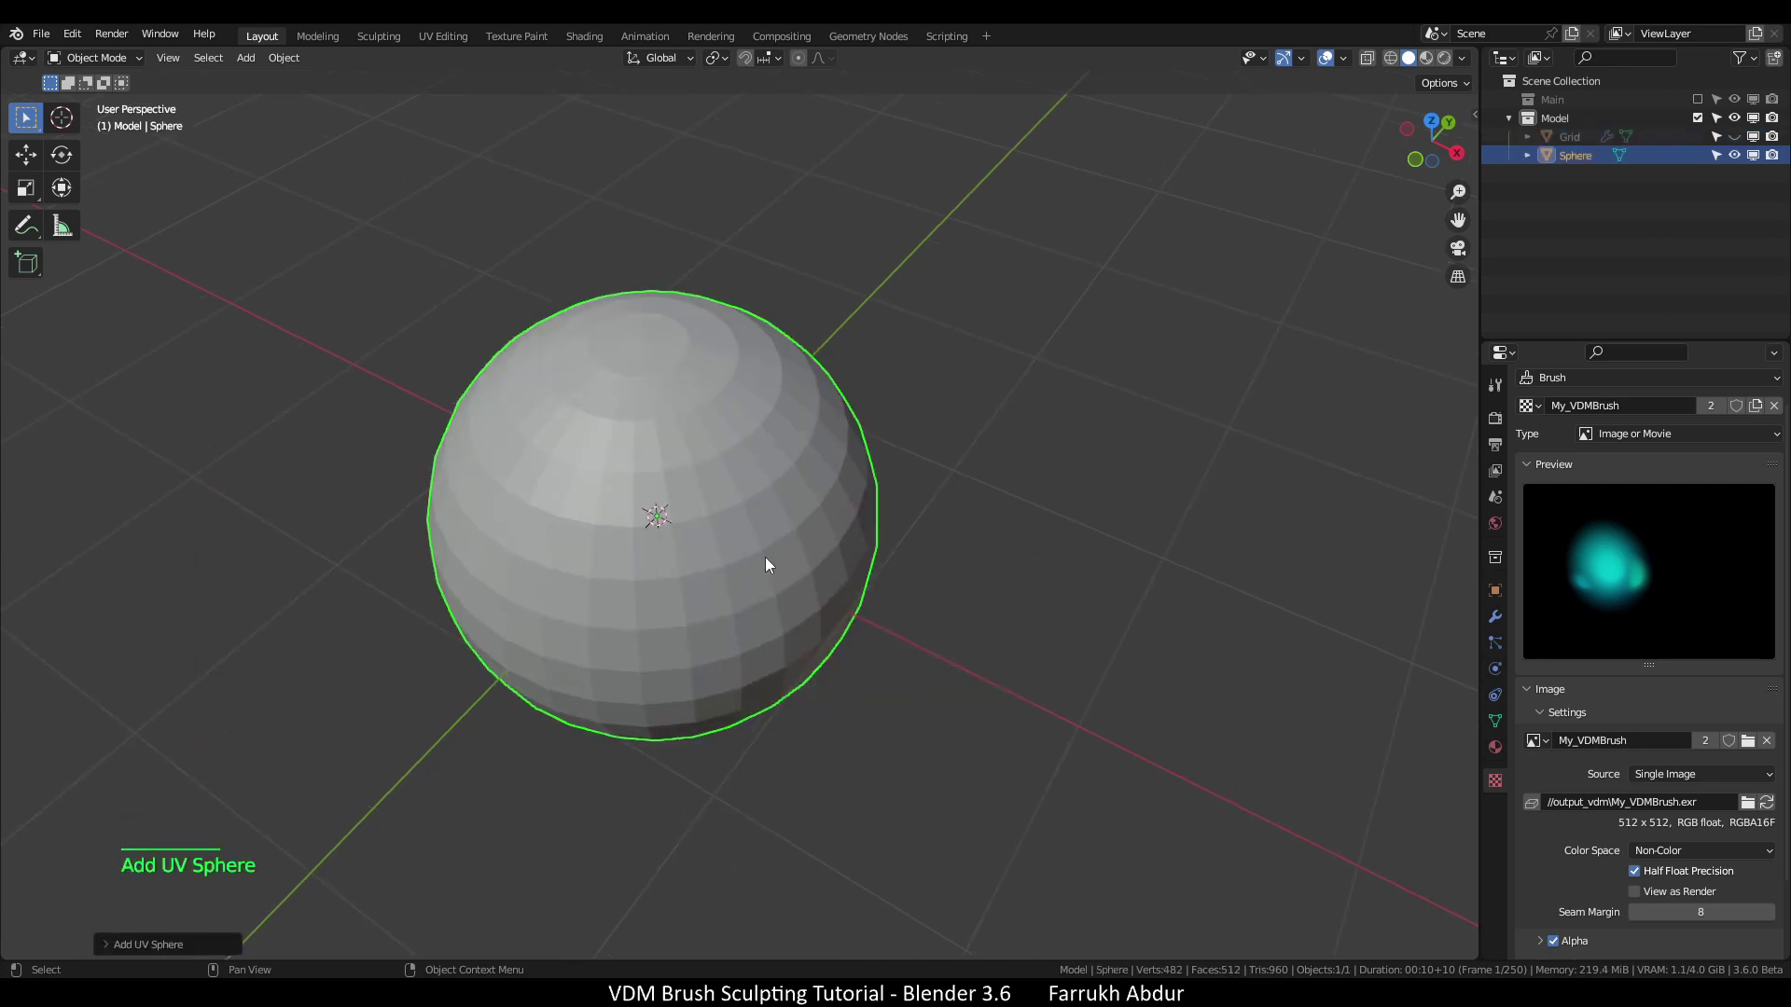
pyautogui.press('F4')
pyautogui.click(1024, 652)
pyautogui.scroll(1, 612, 481)
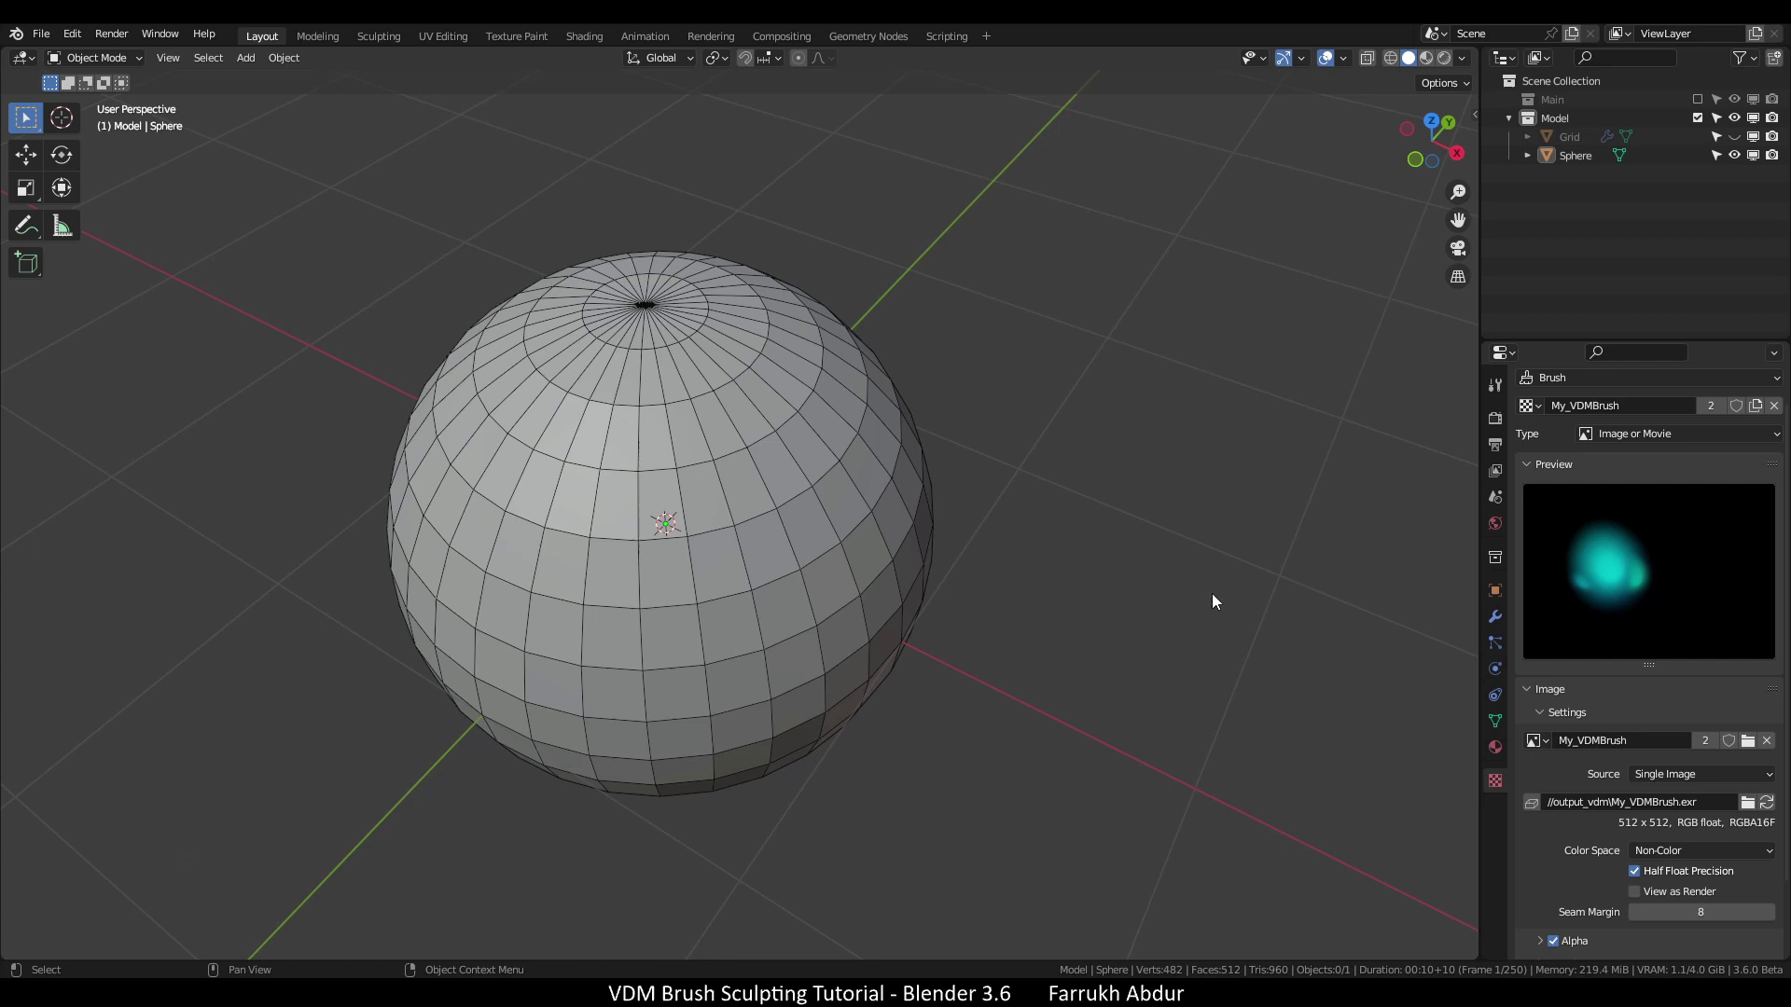
# Add a Subdivision Surface modifier to the sphere, raise its level, and apply it
pyautogui.click(1493, 619)
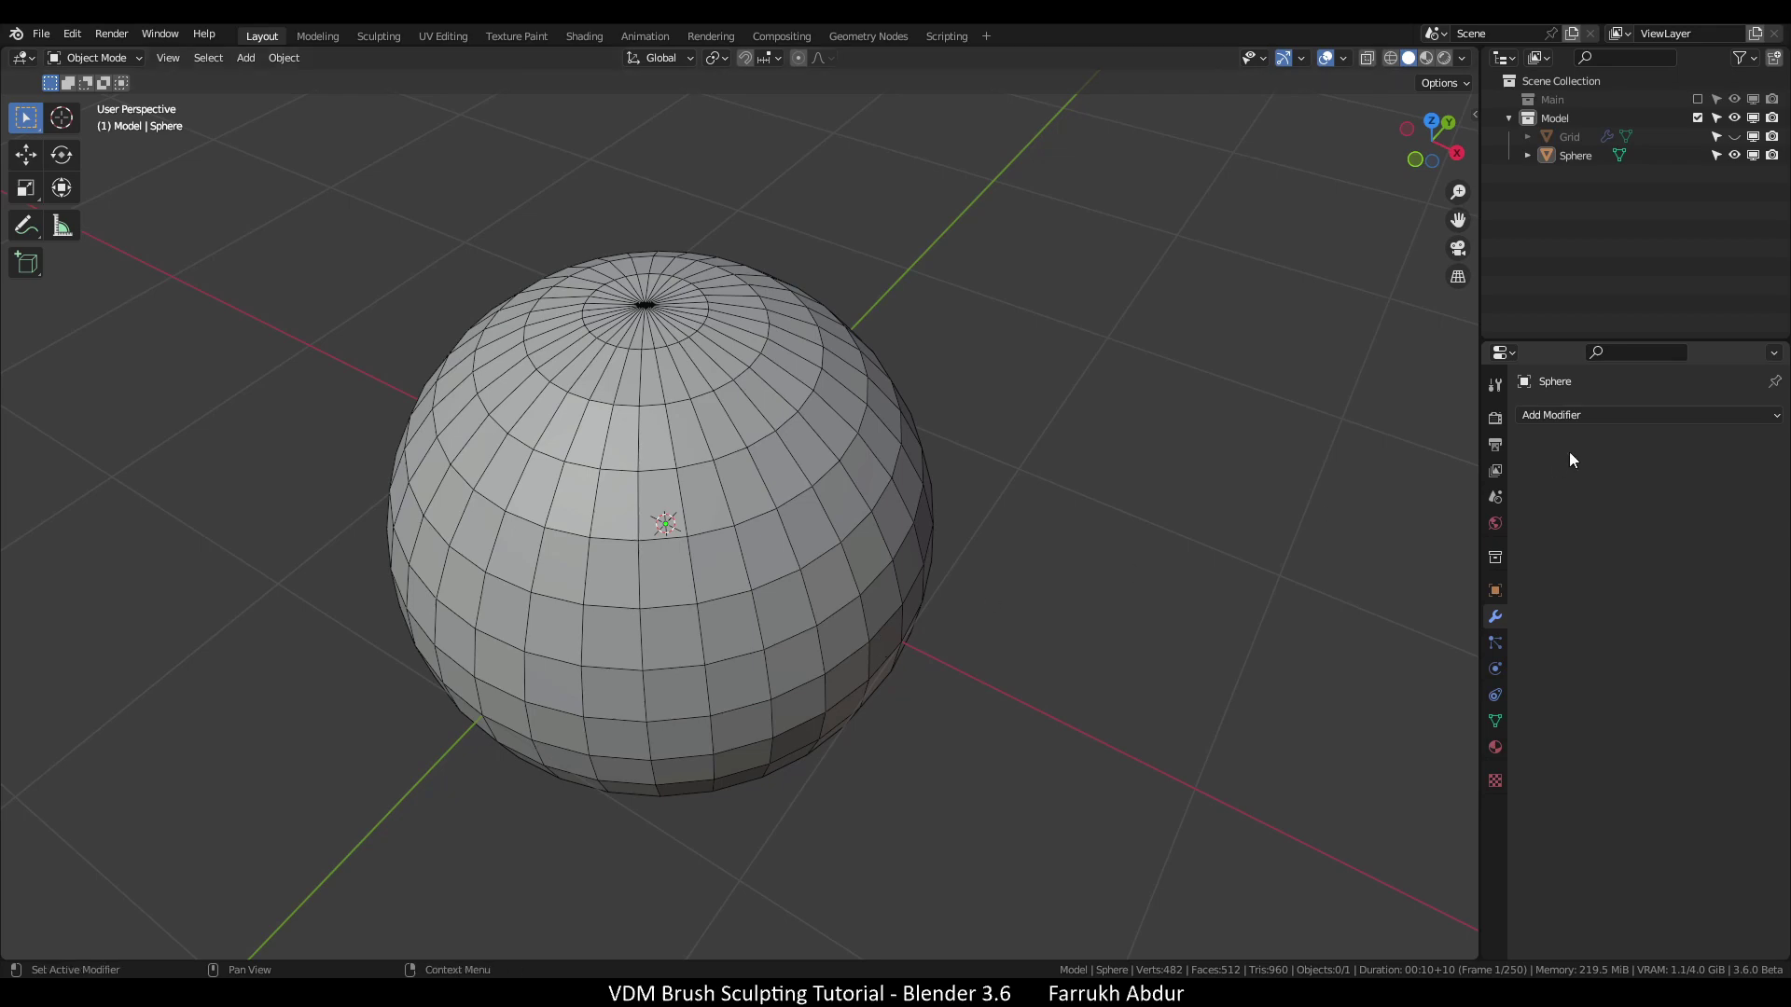
pyautogui.click(1565, 419)
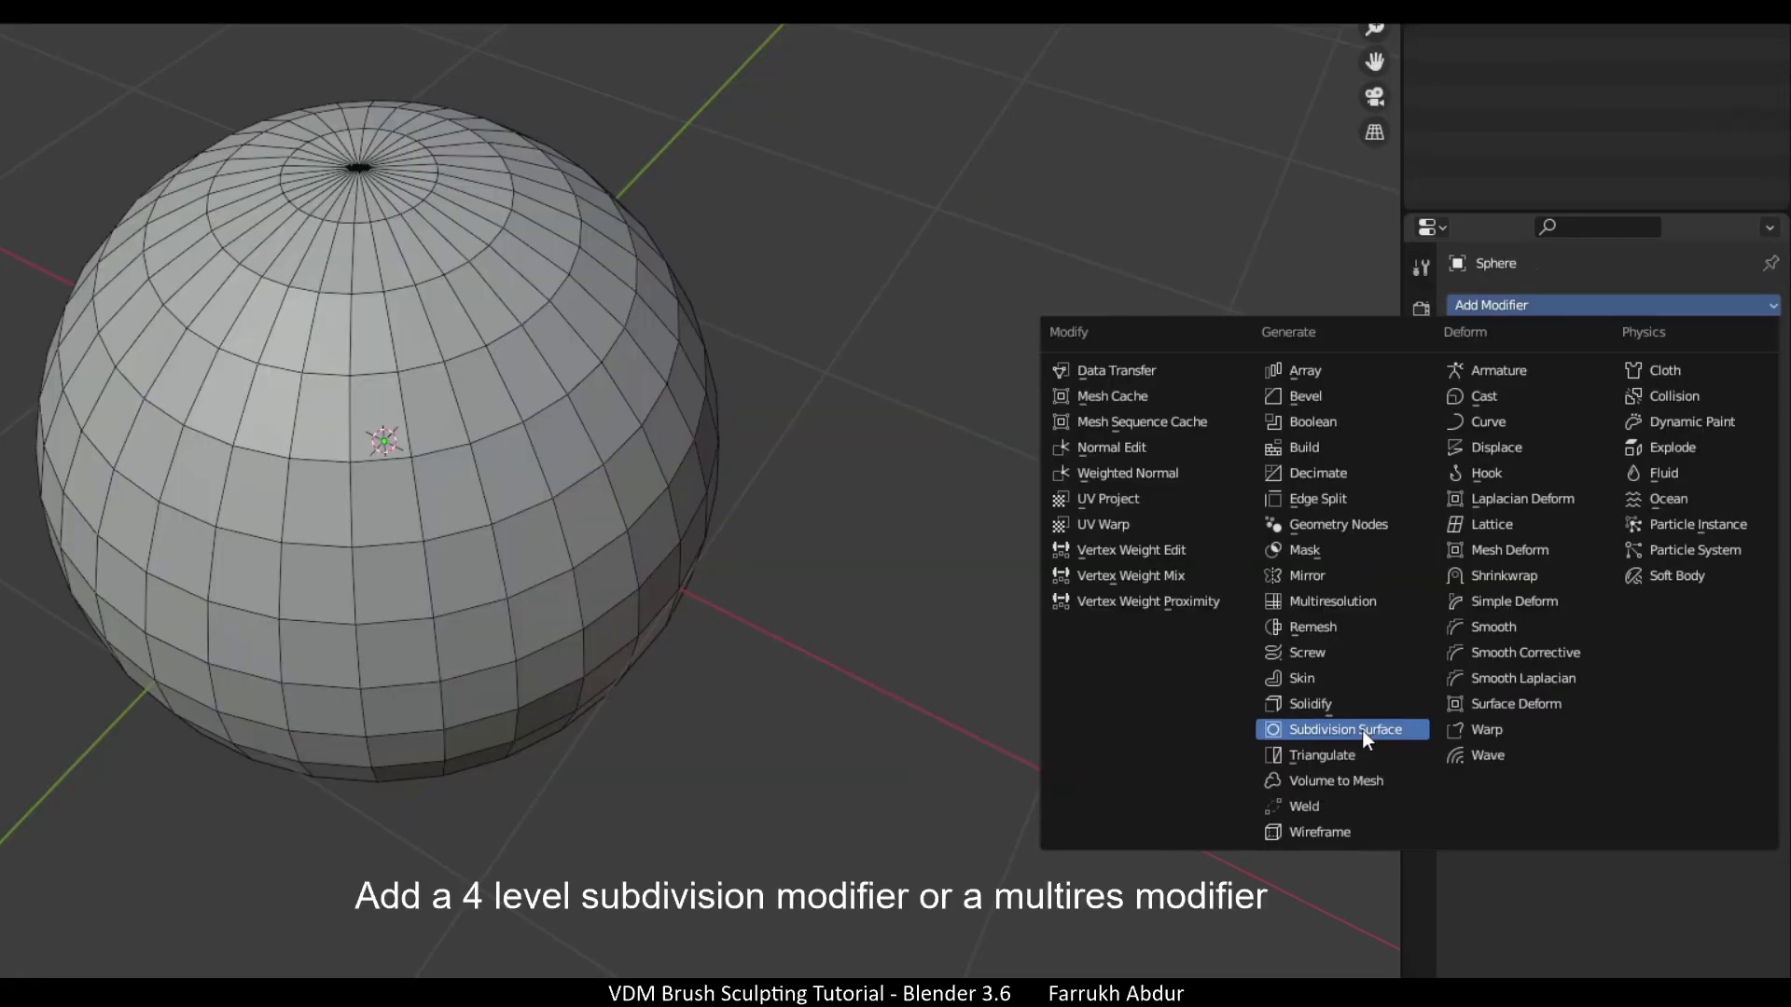
pyautogui.click(1362, 731)
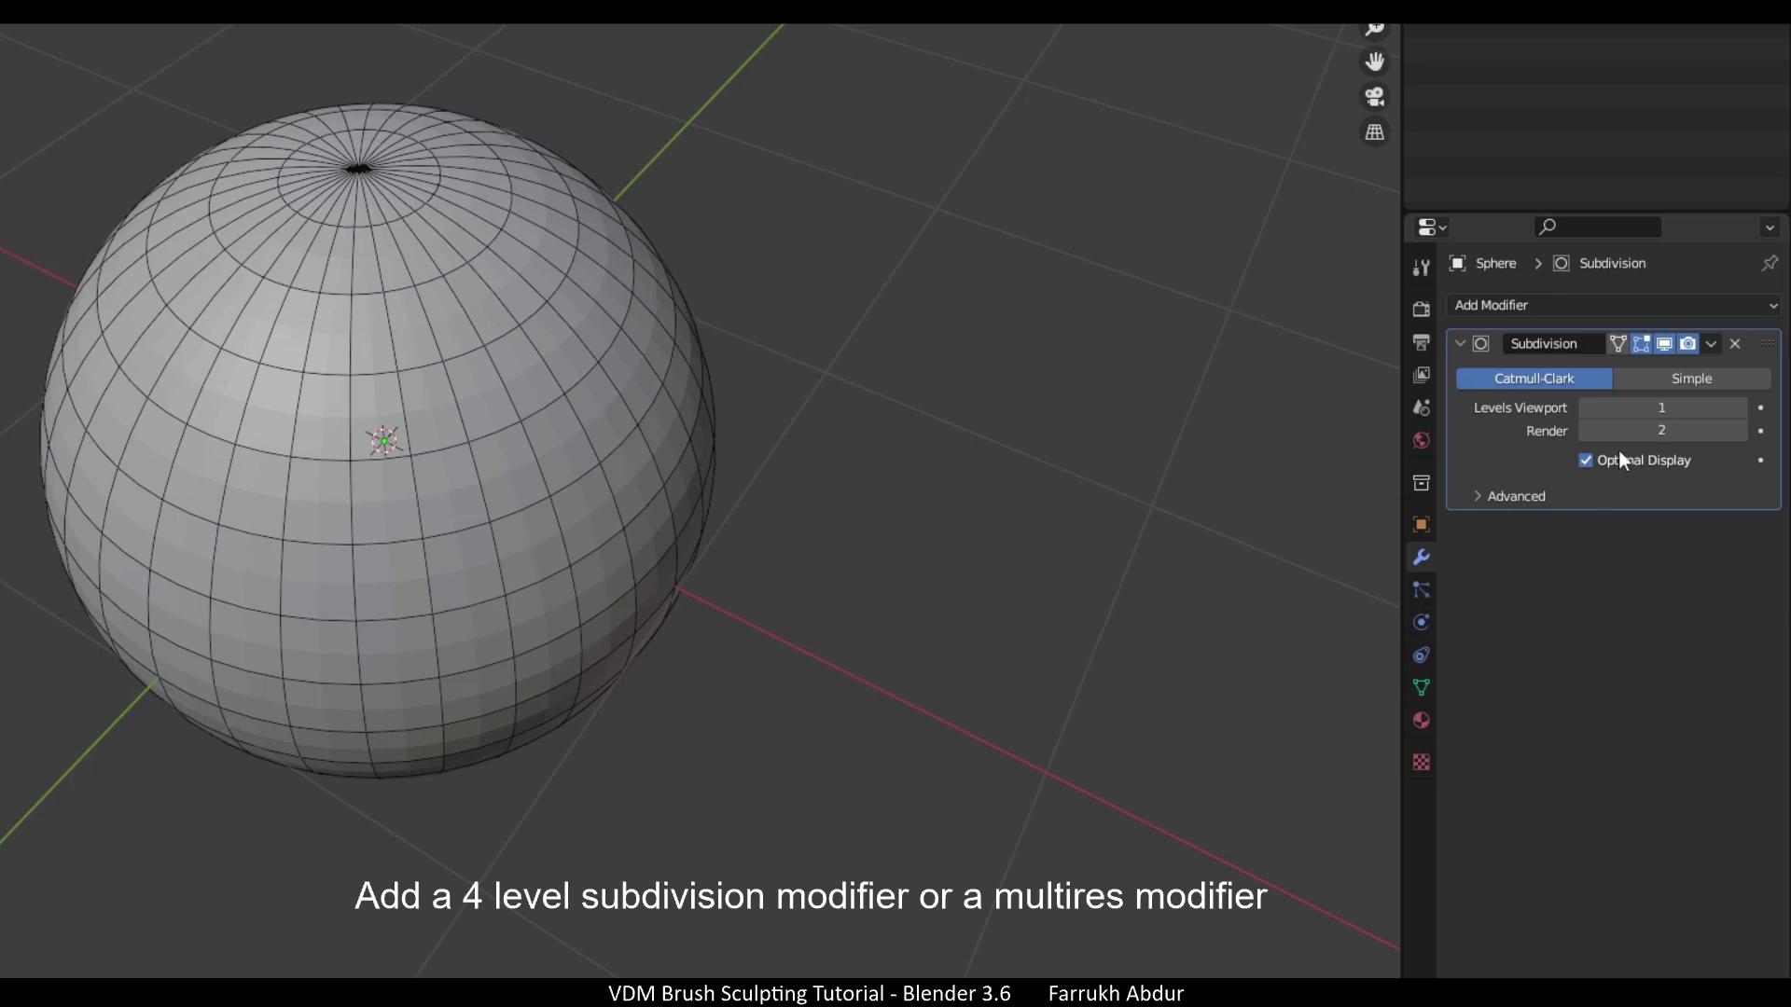
pyautogui.click(1740, 408)
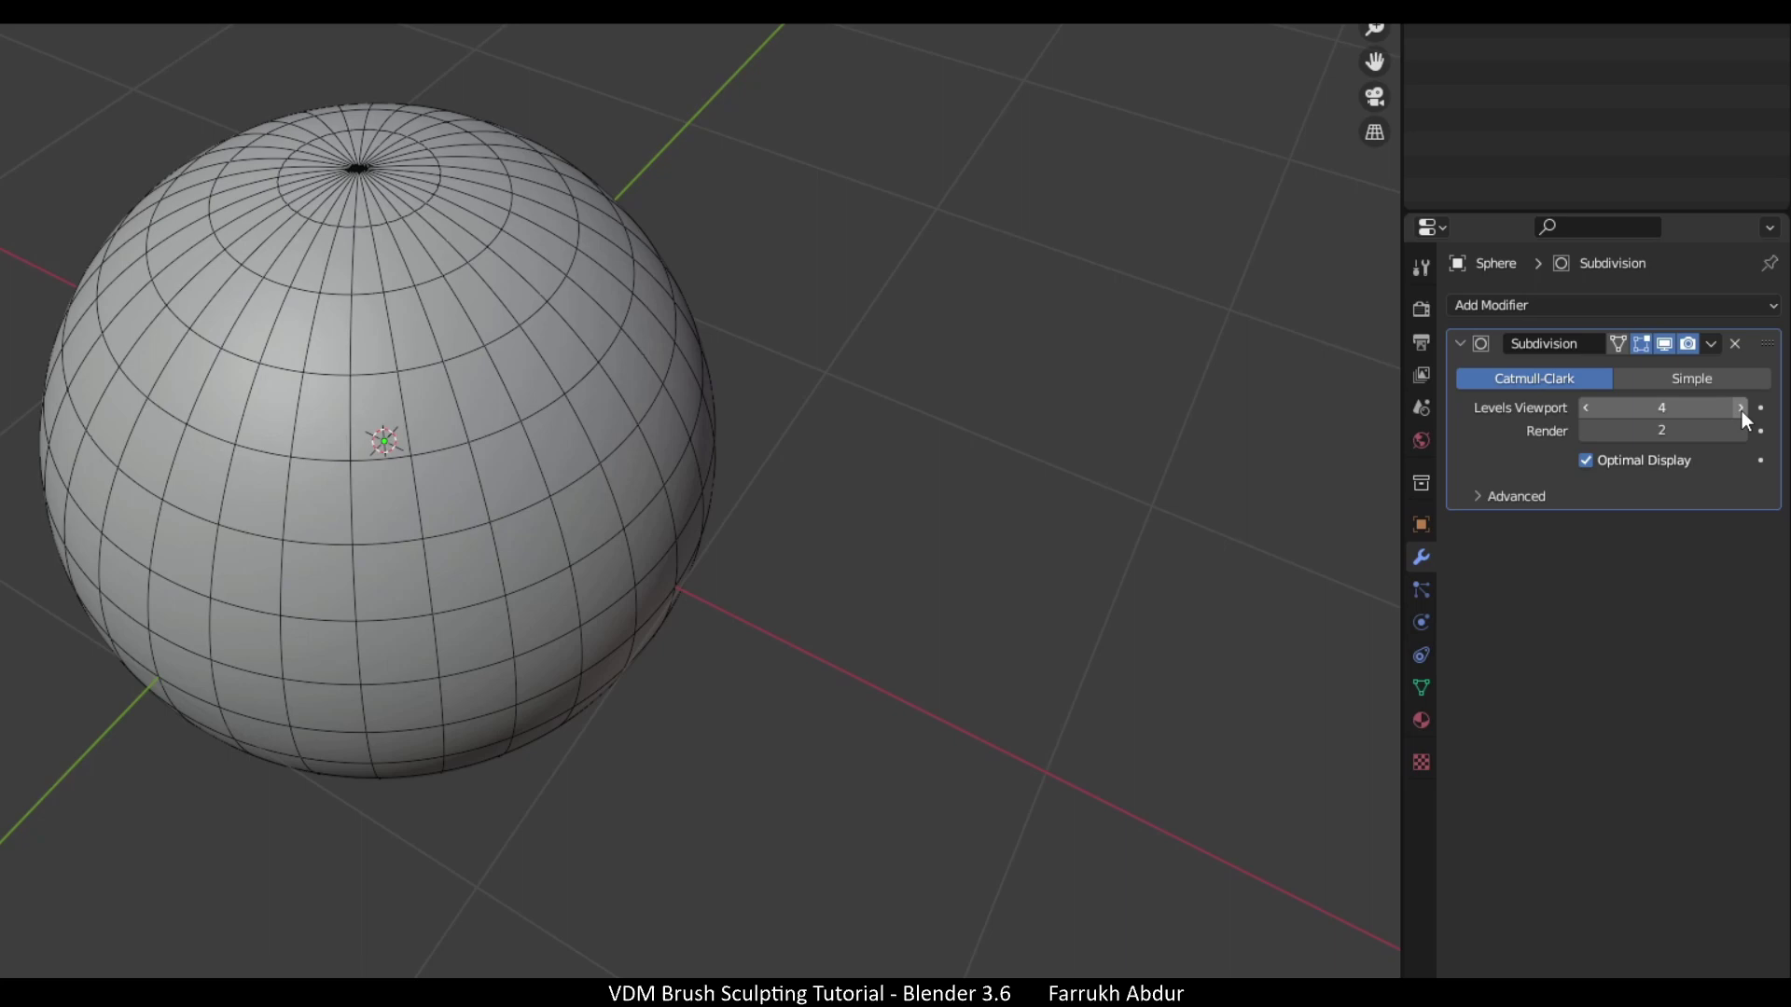
pyautogui.click(1712, 344)
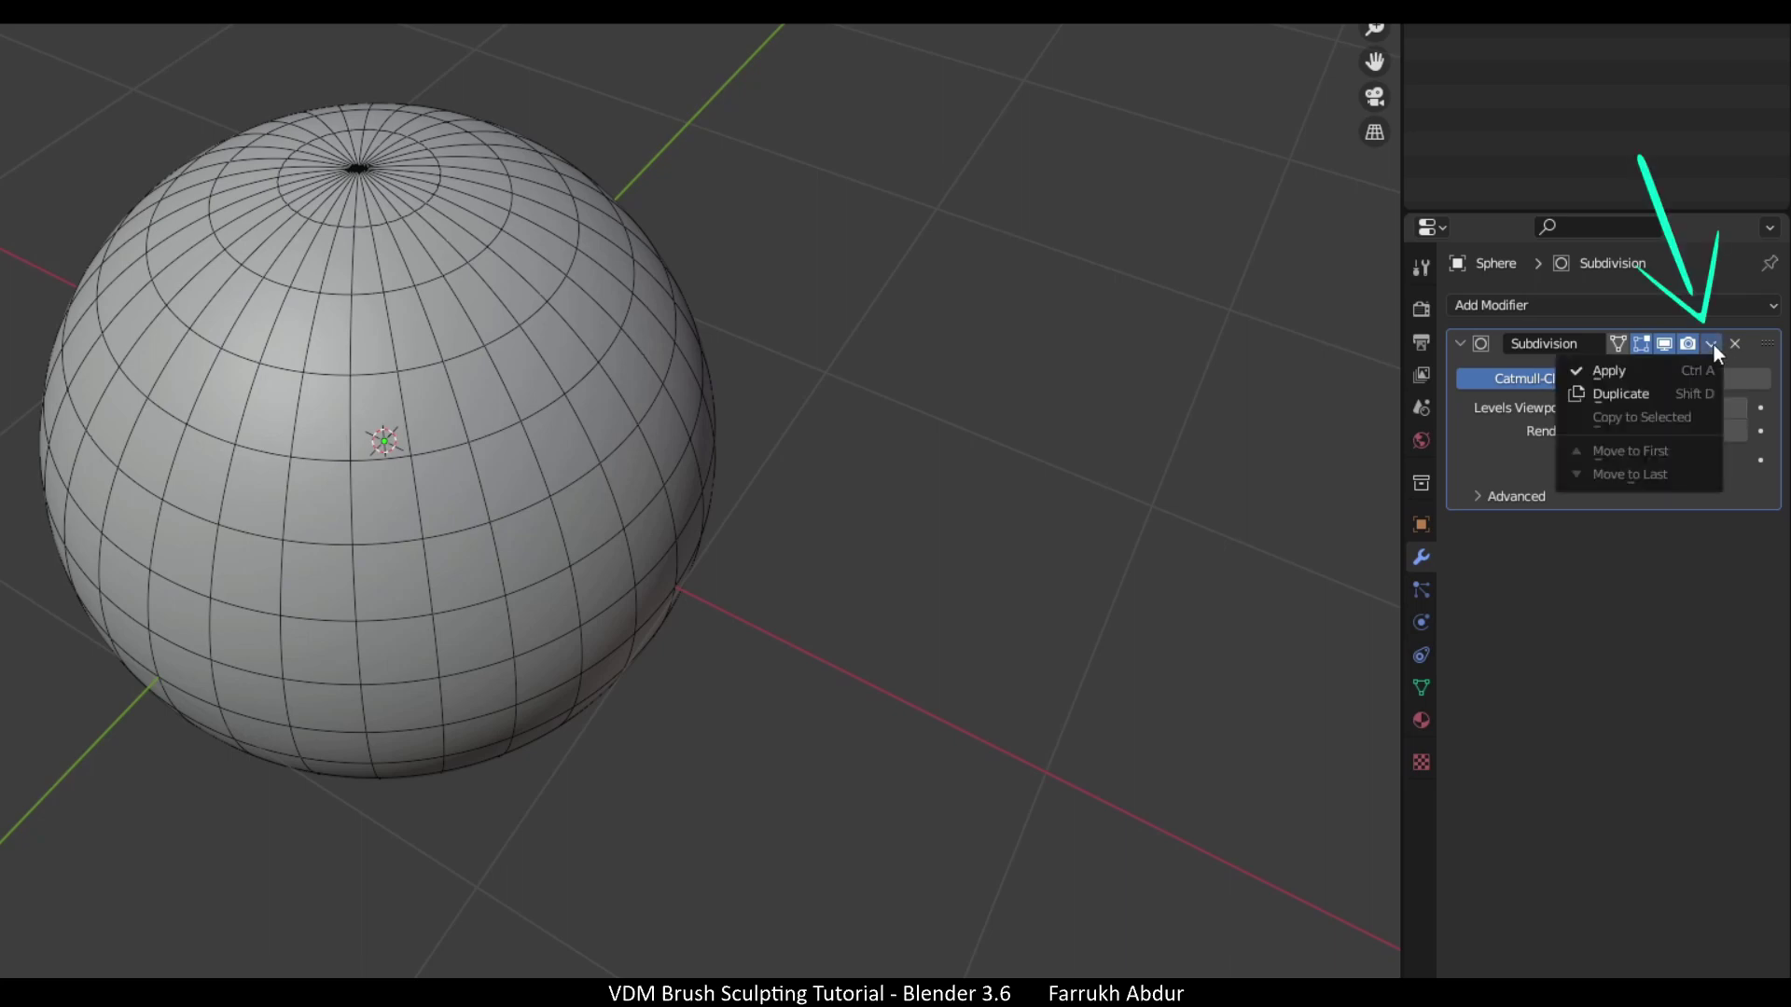
pyautogui.click(1650, 372)
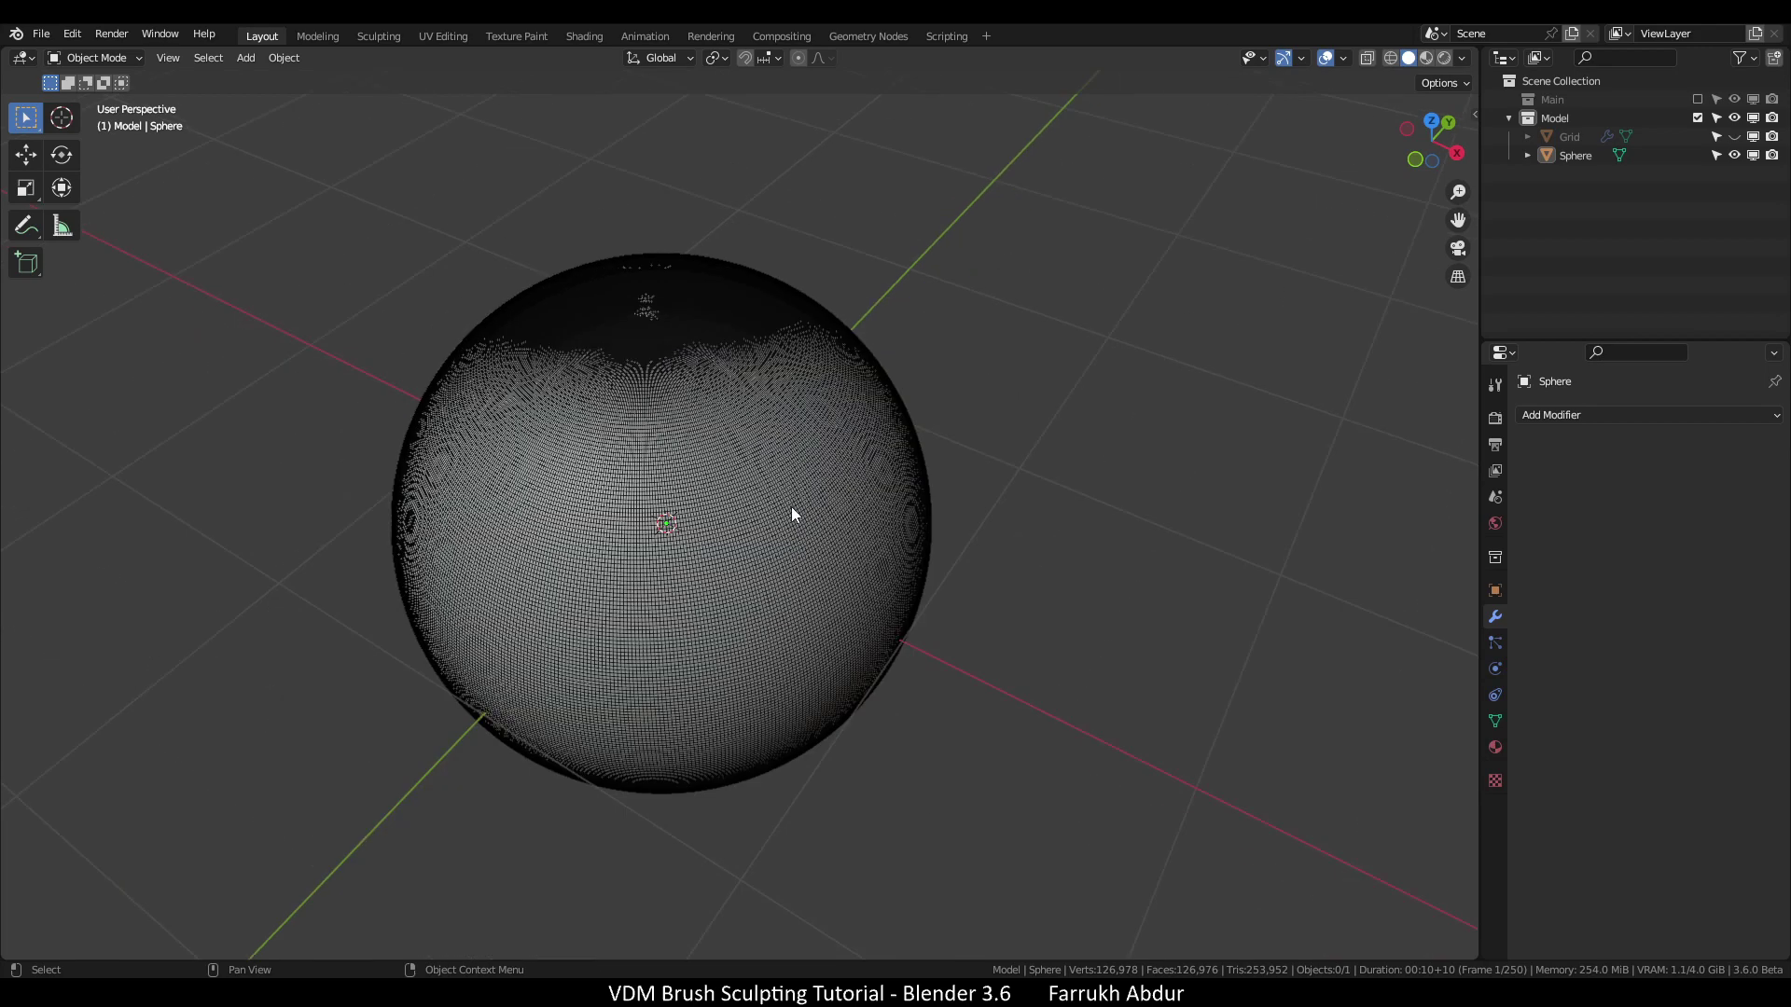
pyautogui.press('F4')
# Apply Shade Smooth to the dense sphere and orbit around it
pyautogui.click(790, 505)
pyautogui.rightClick(791, 506)
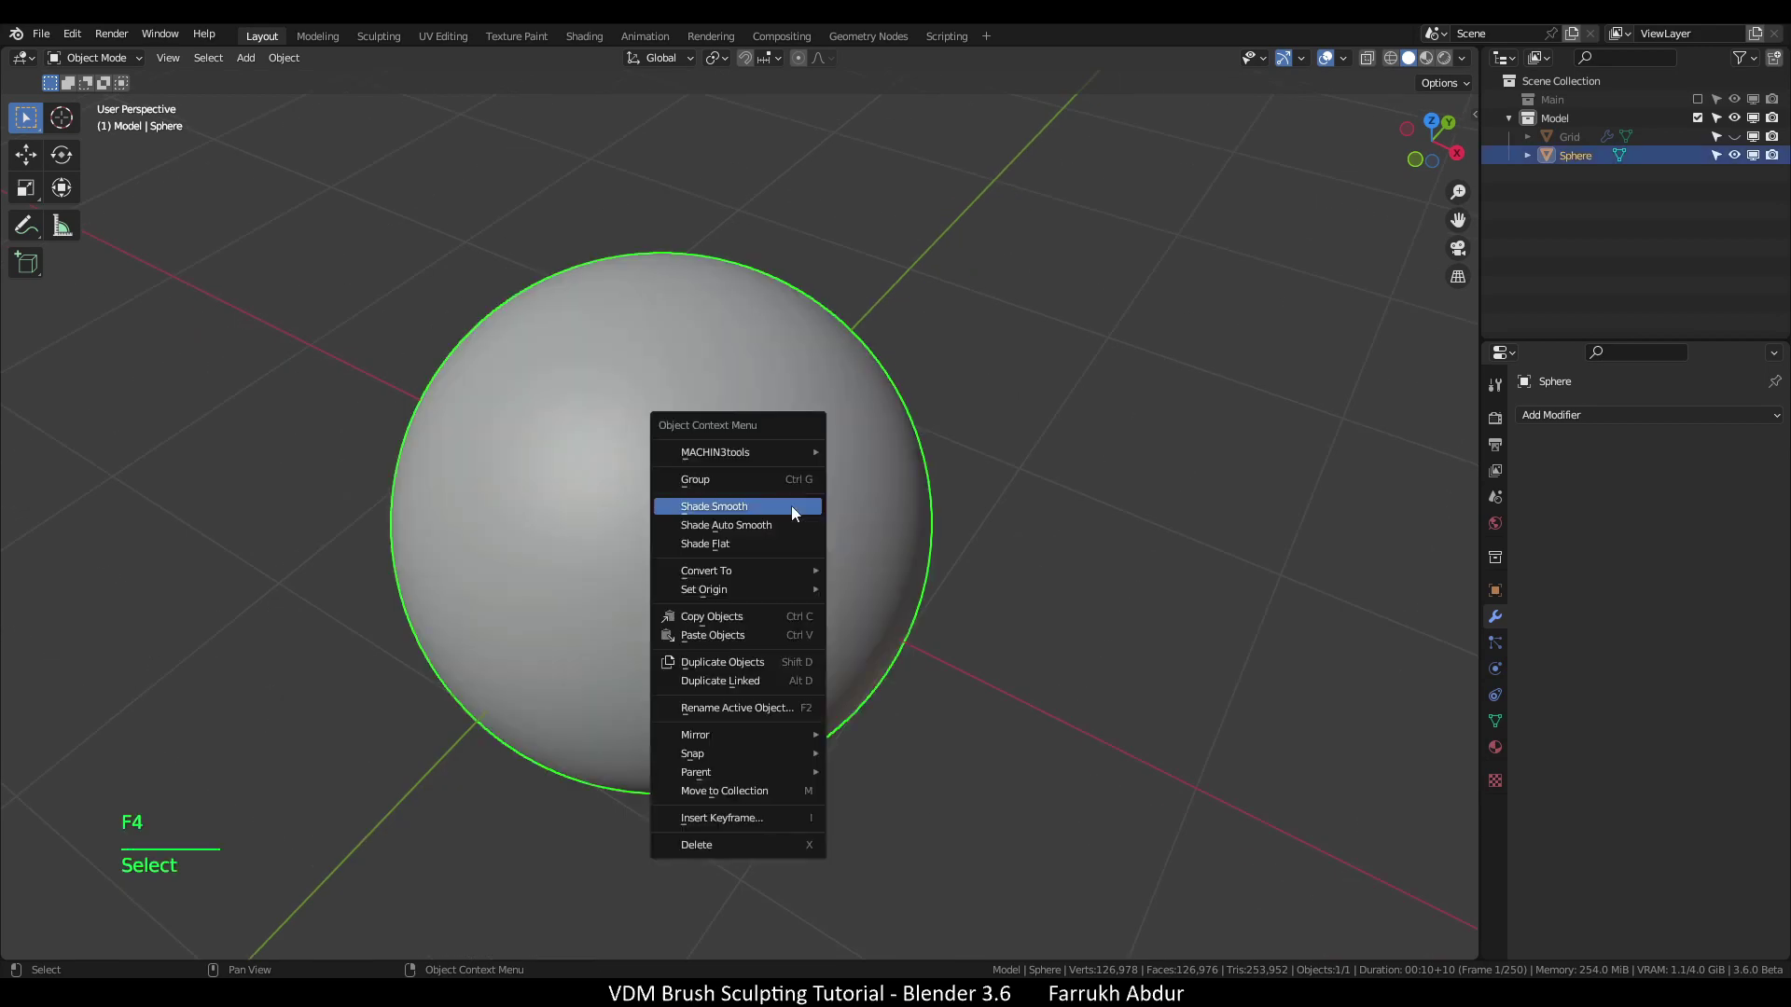
pyautogui.click(791, 505)
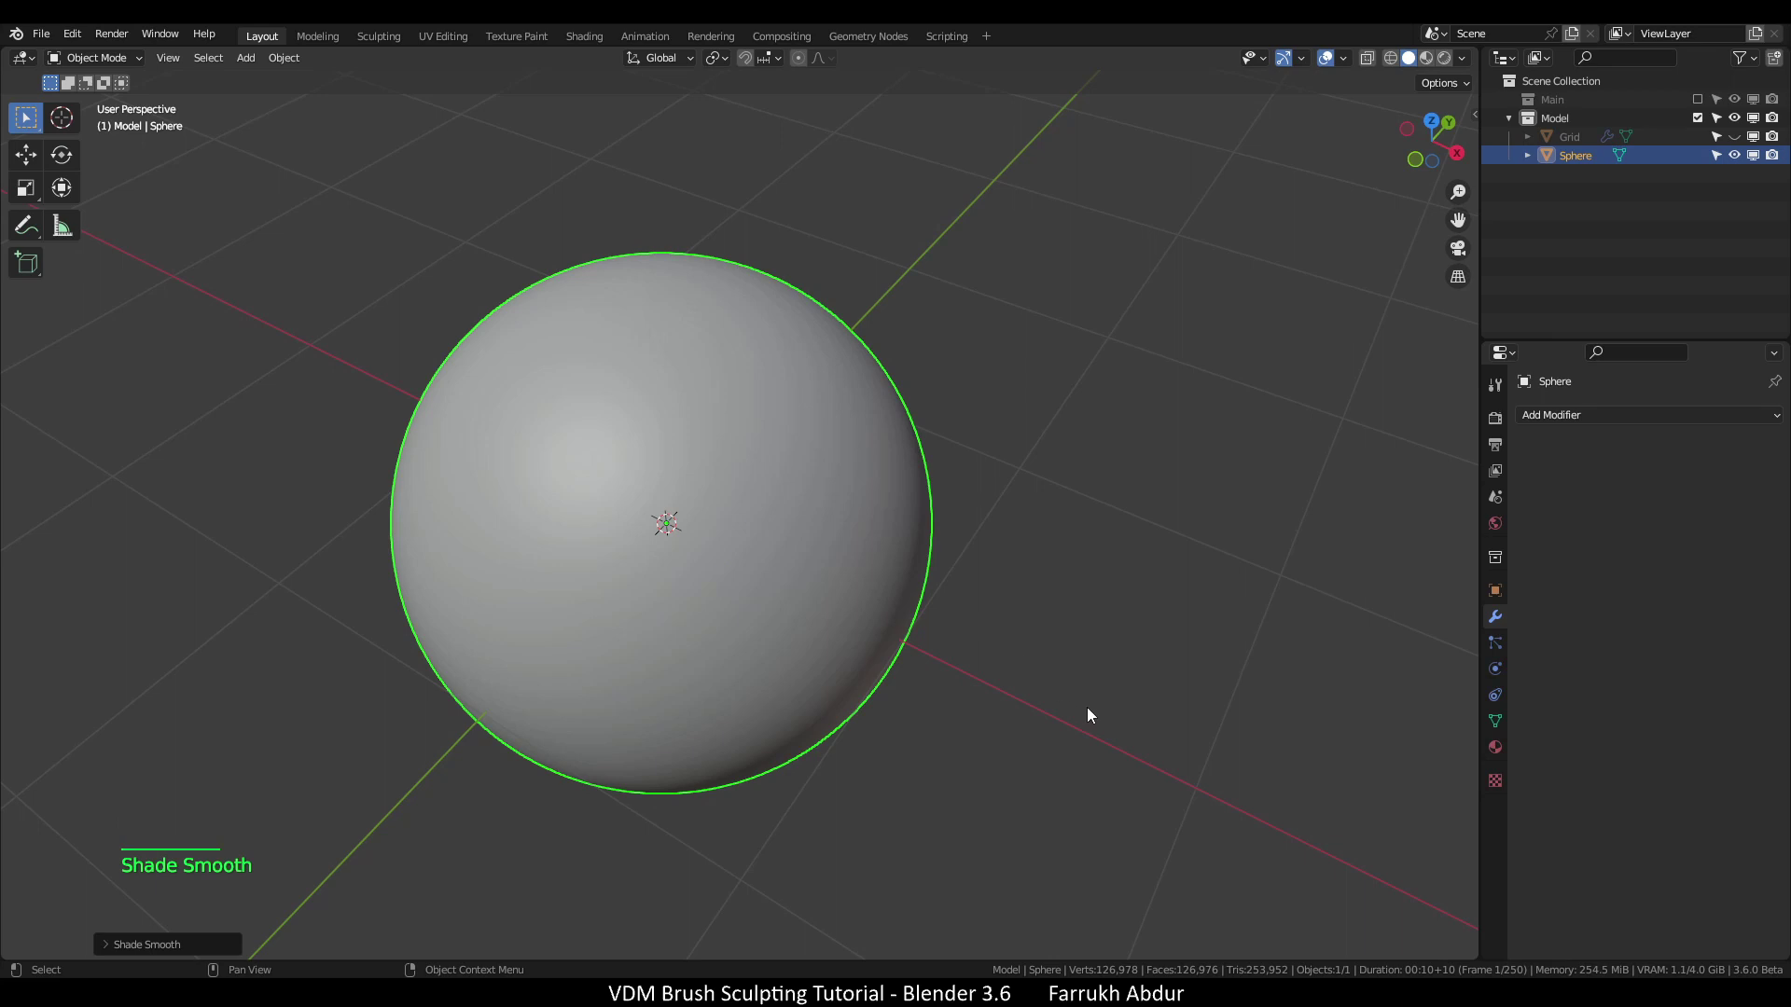
pyautogui.moveTo(1069, 700); pyautogui.dragTo(953, 678, button='middle')
pyautogui.moveTo(1030, 754)
pyautogui.keyDown('alt'); pyautogui.mouseDown()
pyautogui.moveTo(994, 720)
pyautogui.moveTo(925, 740)
pyautogui.mouseUp(); pyautogui.keyUp('alt')
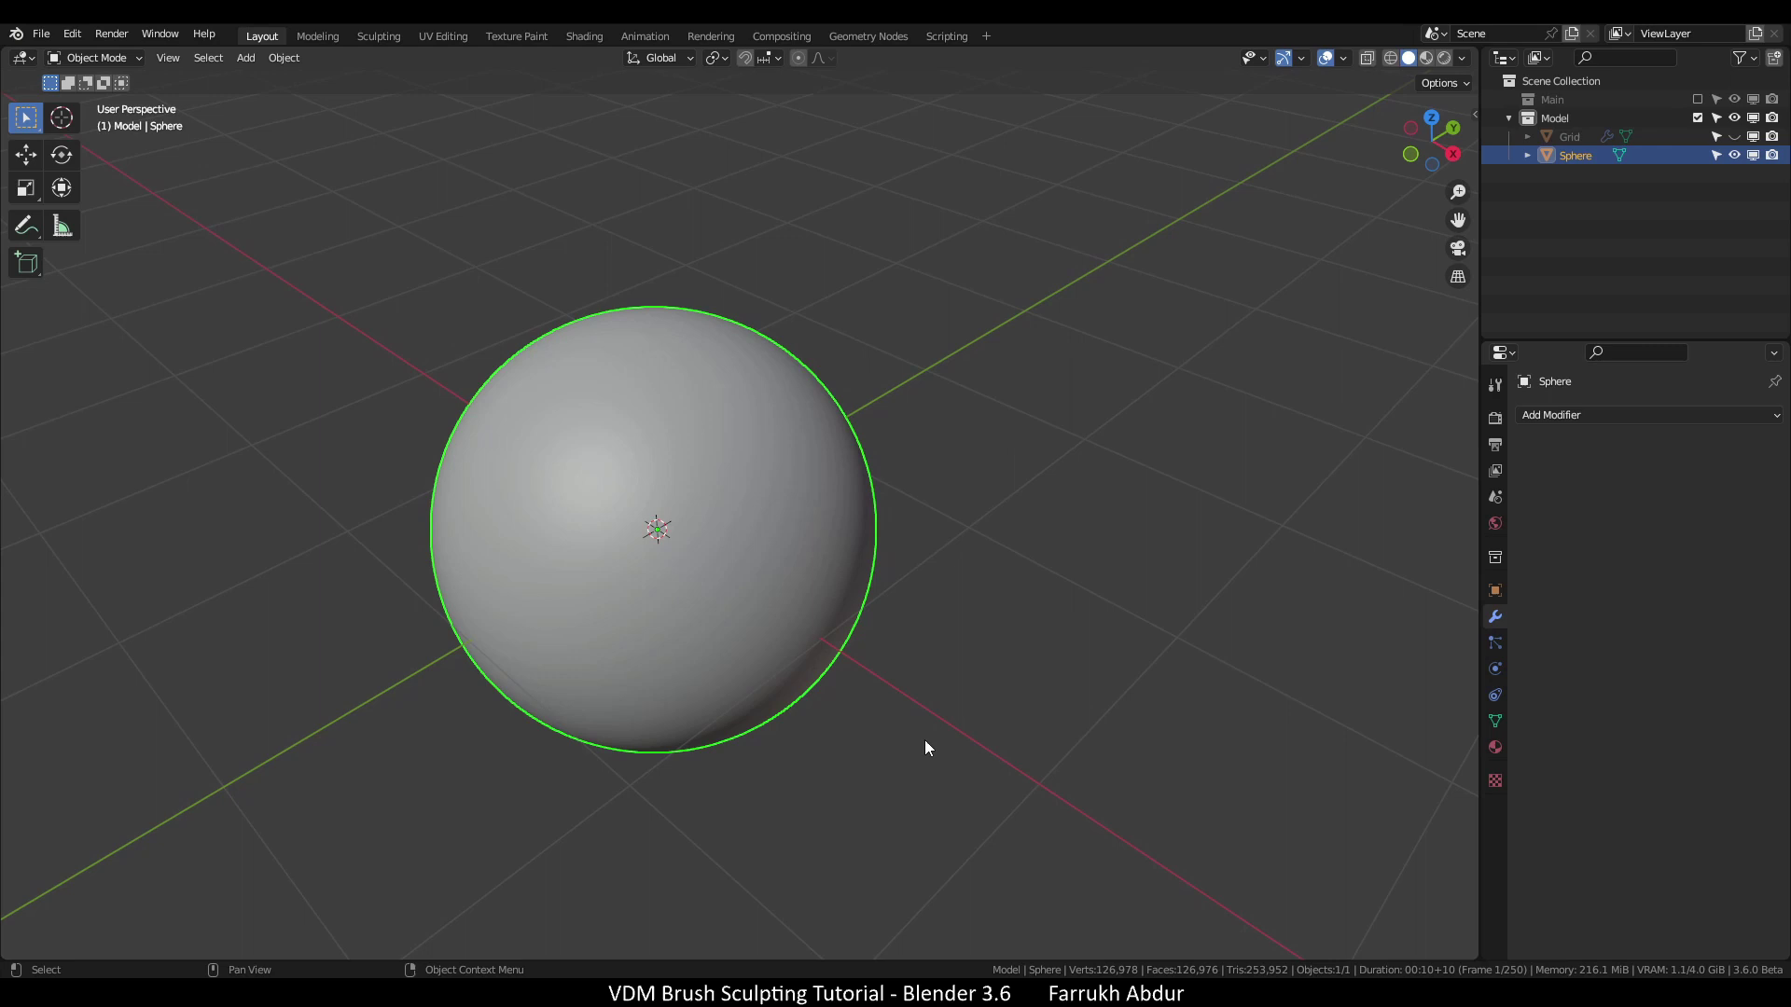
pyautogui.press('Tab')
# Enter Sculpt Mode with the Draw brush and assign it the My_VDMBrush texture
pyautogui.click(791, 669)
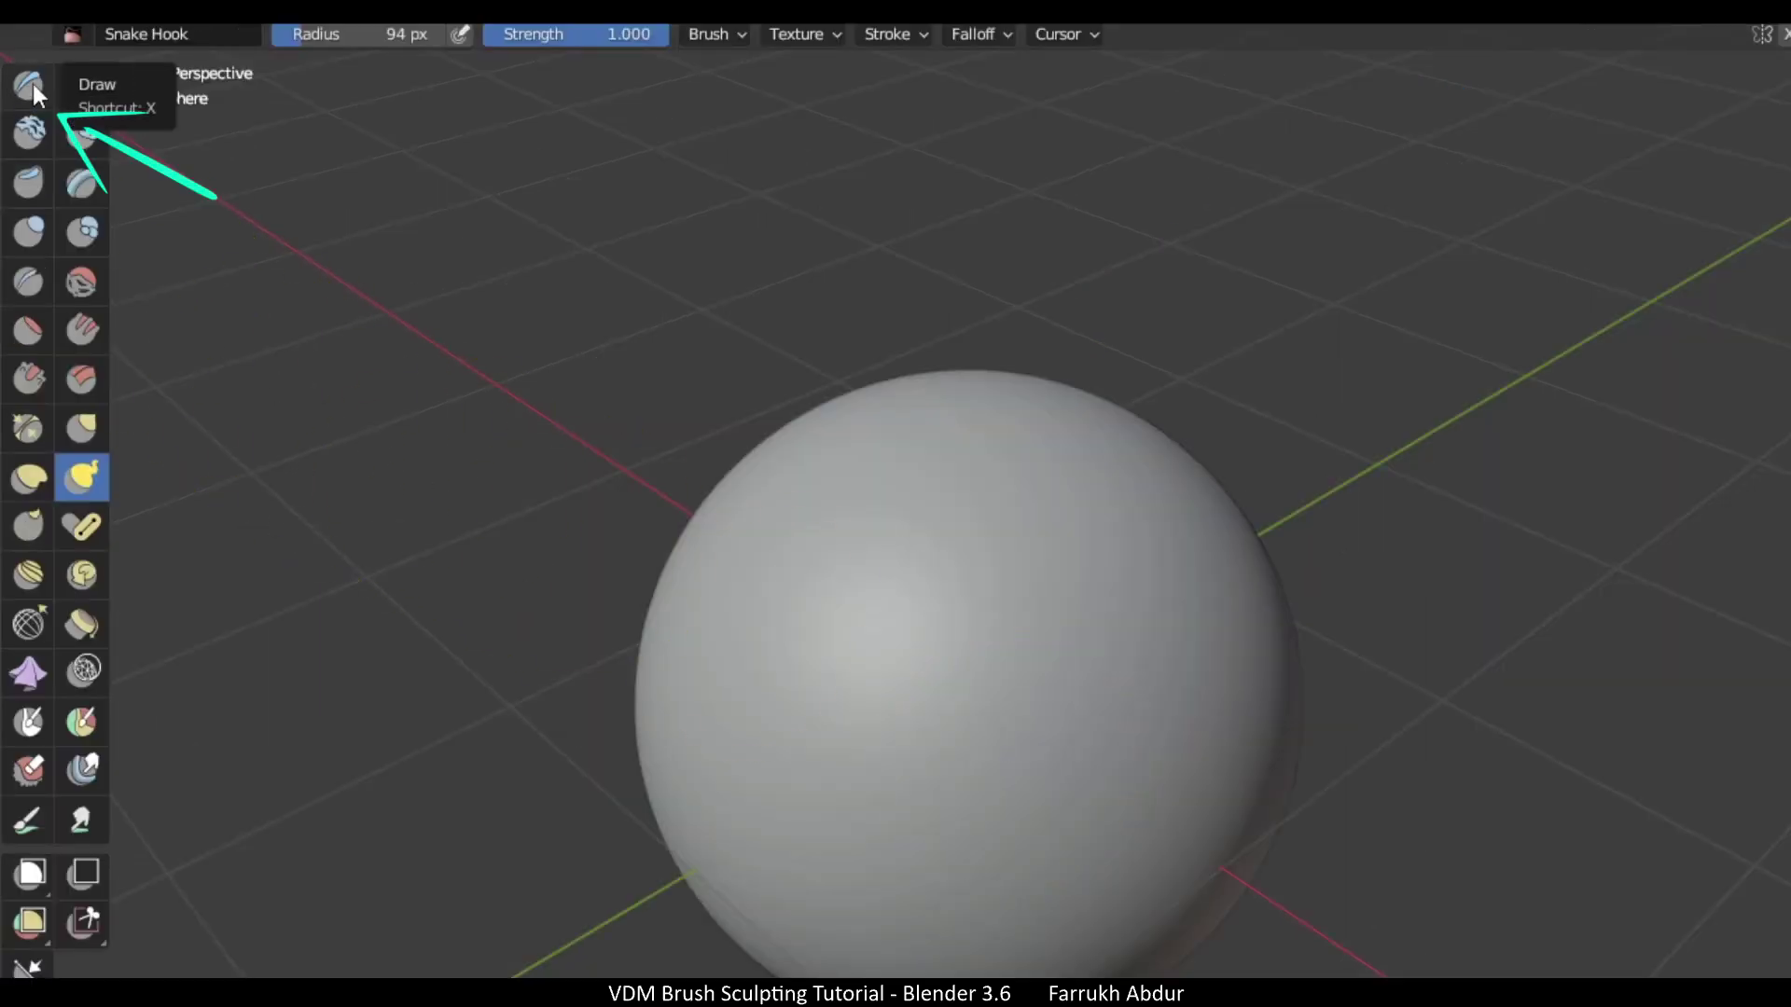
pyautogui.click(32, 84)
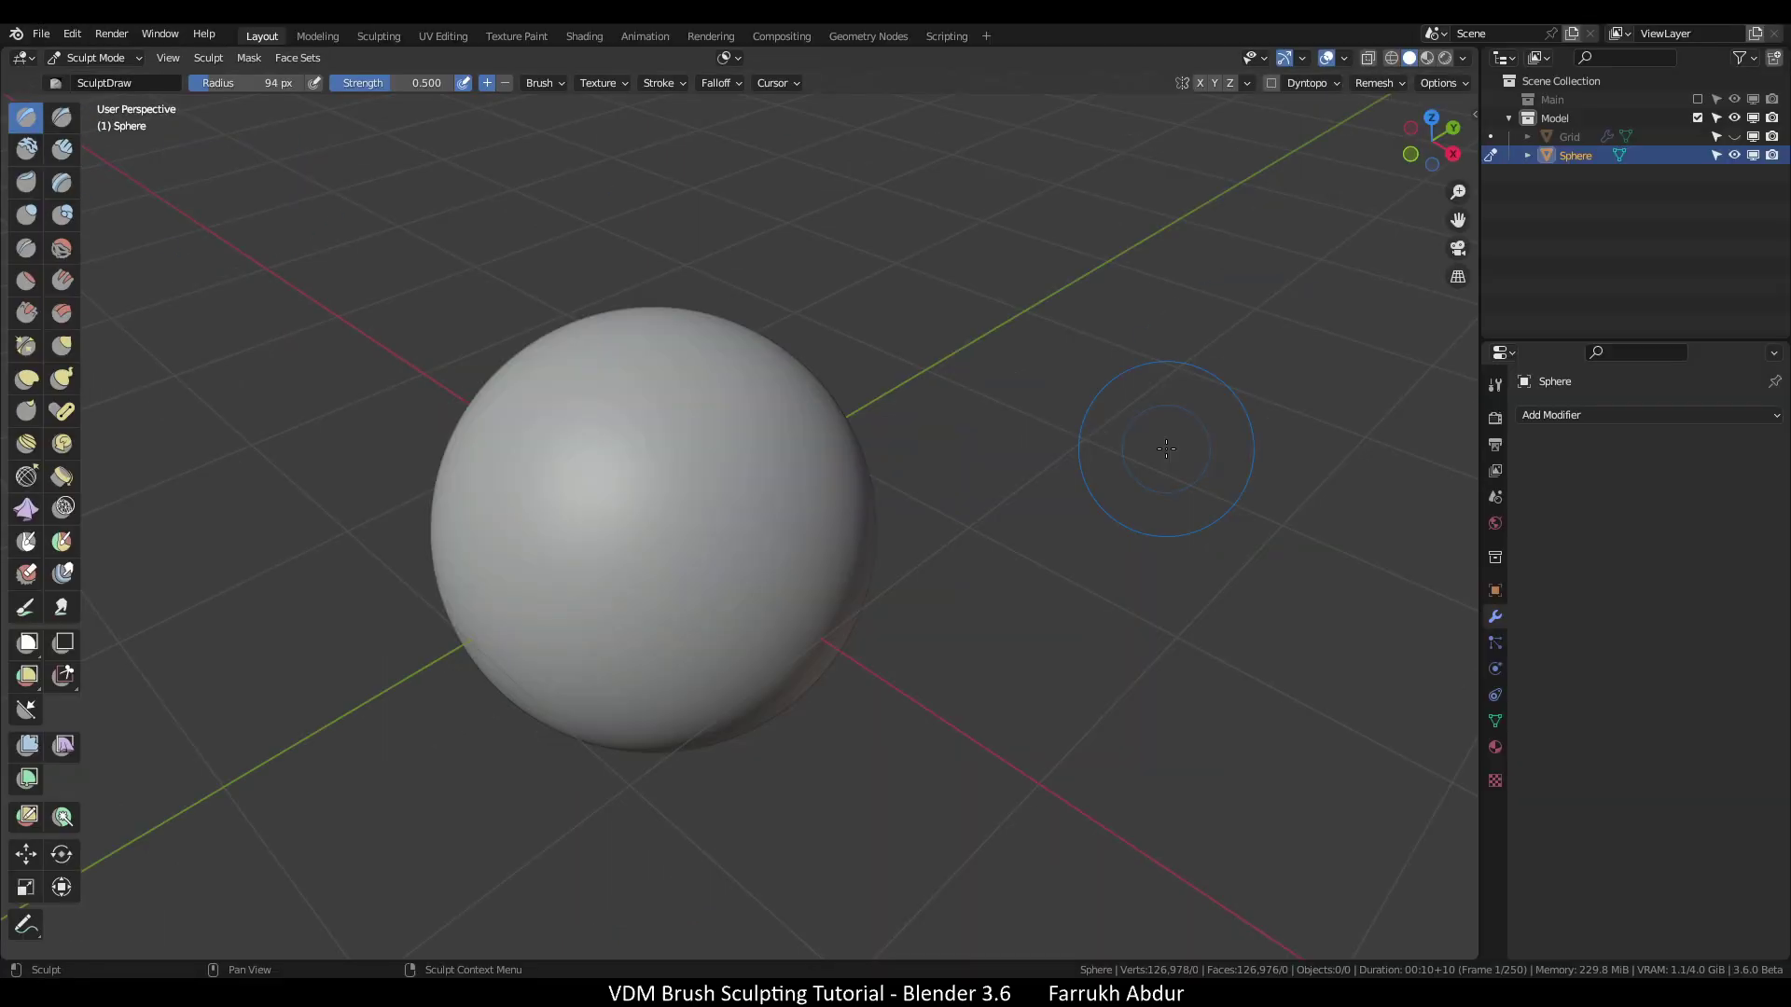
pyautogui.press('n')
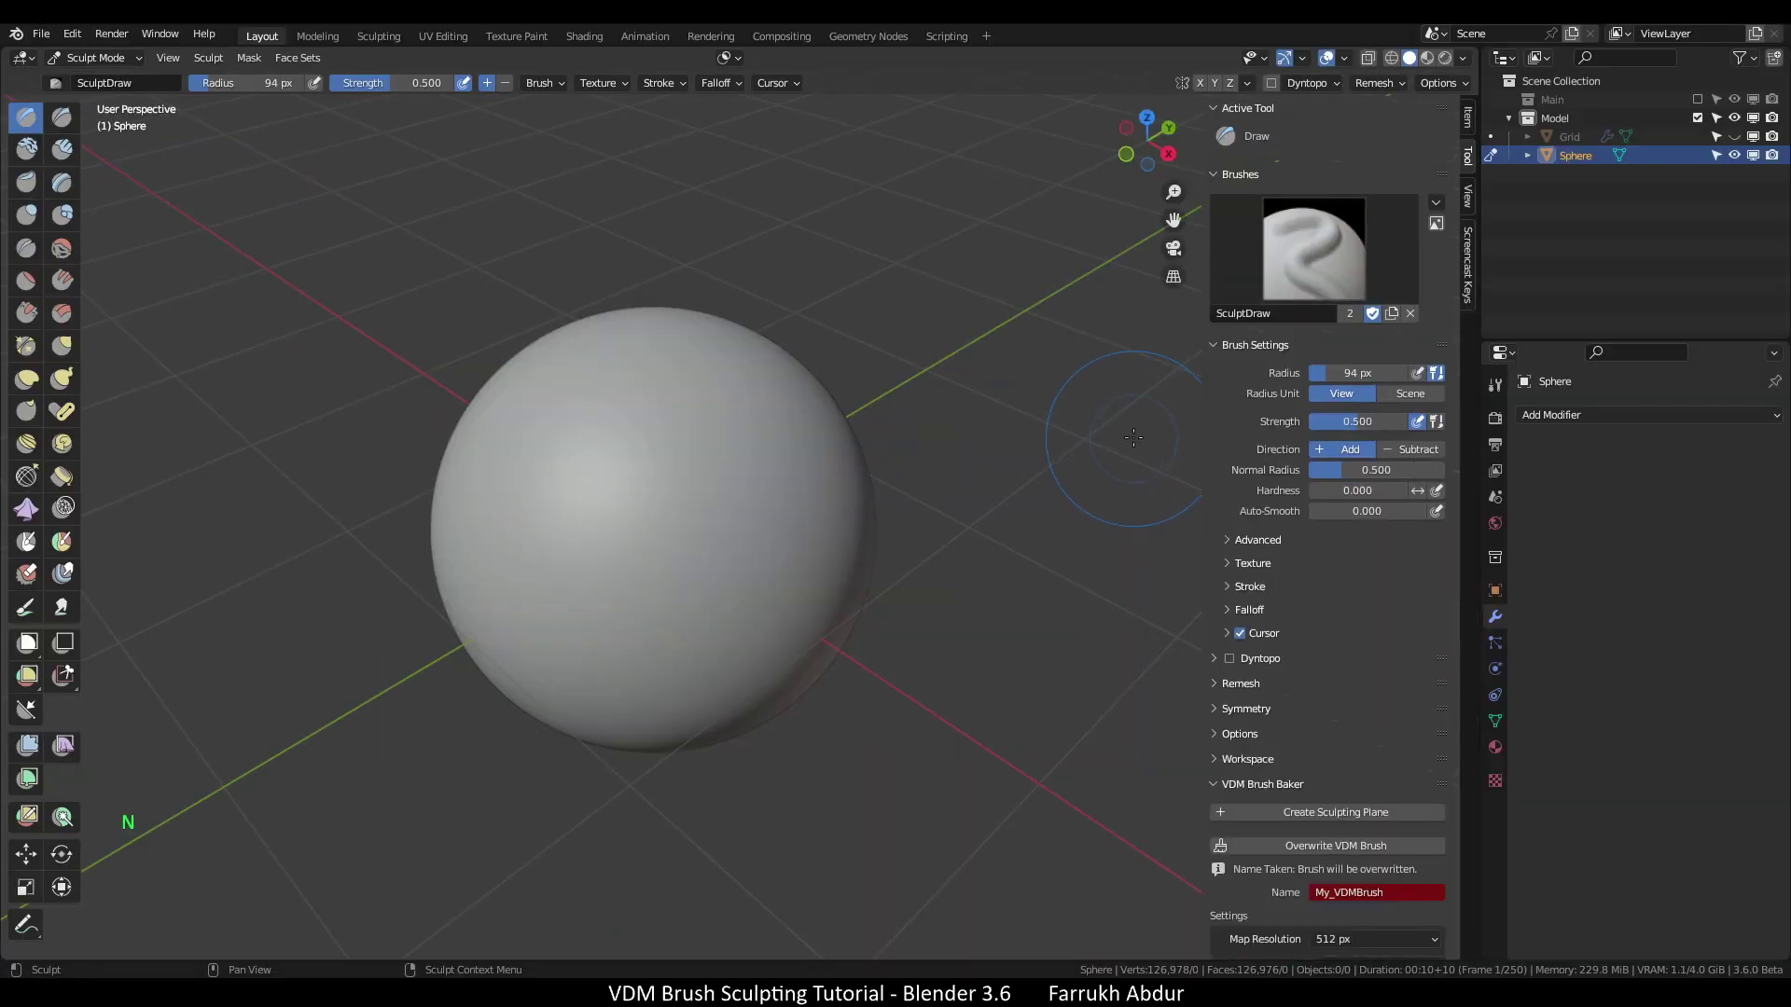
pyautogui.scroll(-3, 1138, 451)
pyautogui.scroll(2, 1112, 451)
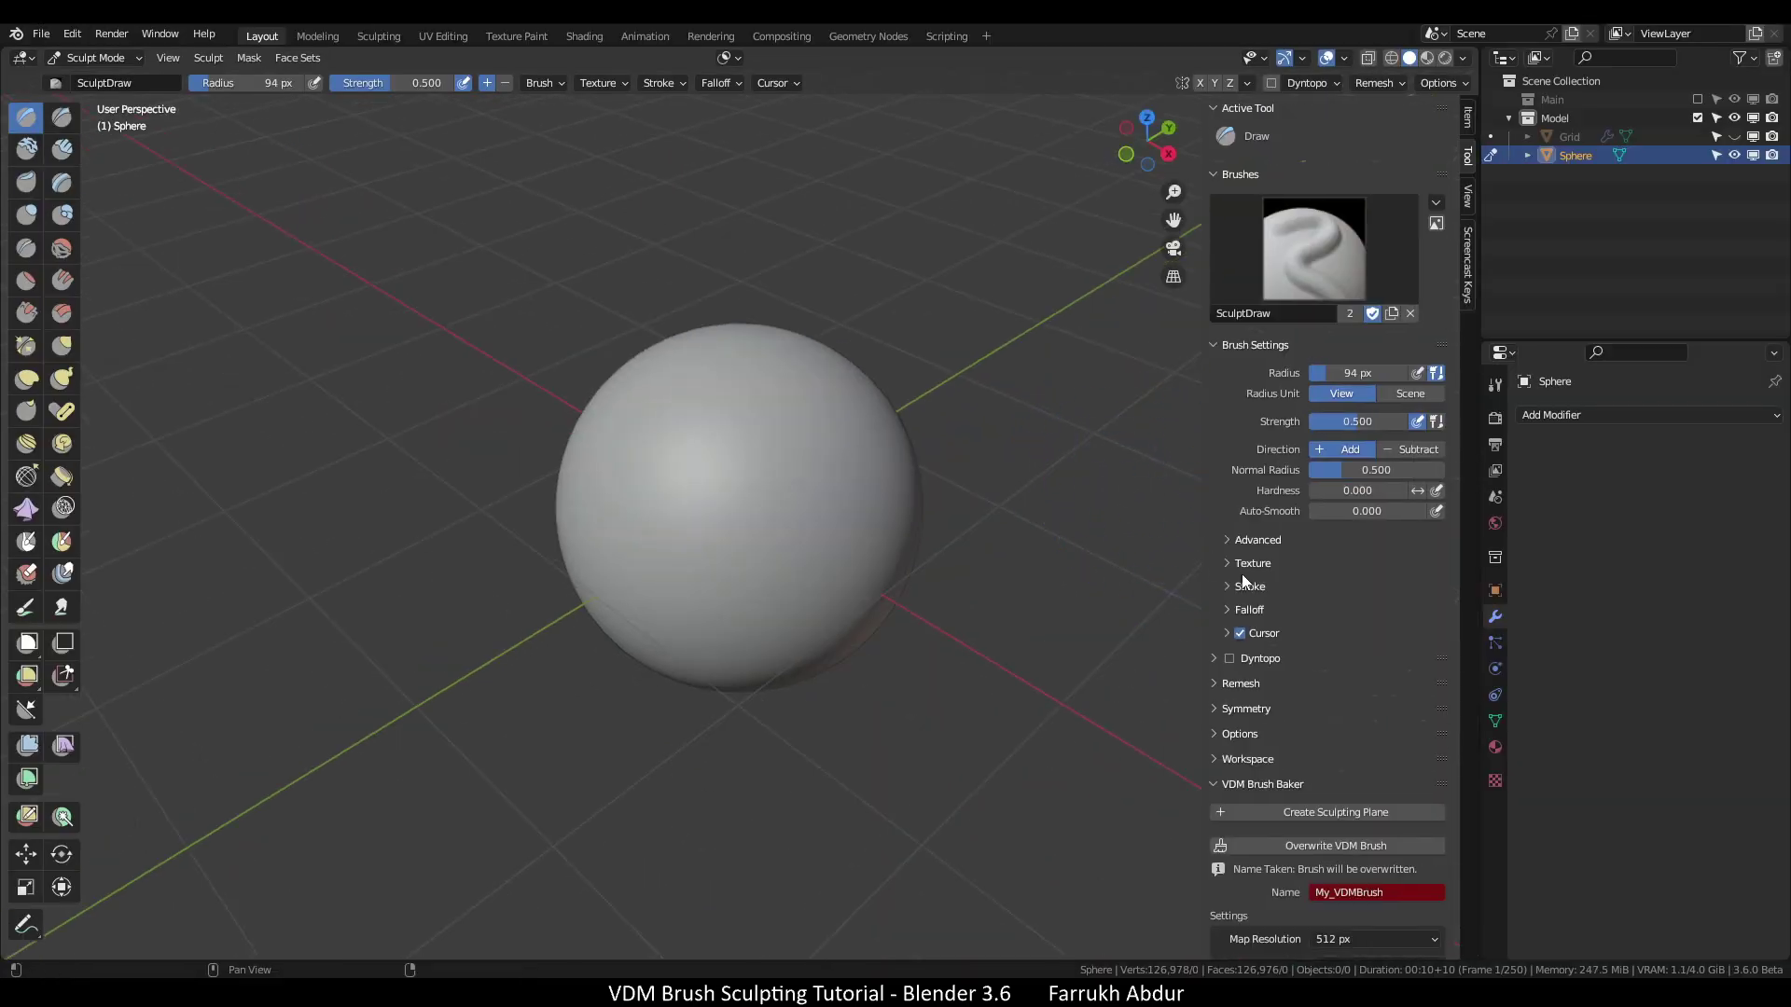
pyautogui.click(1248, 563)
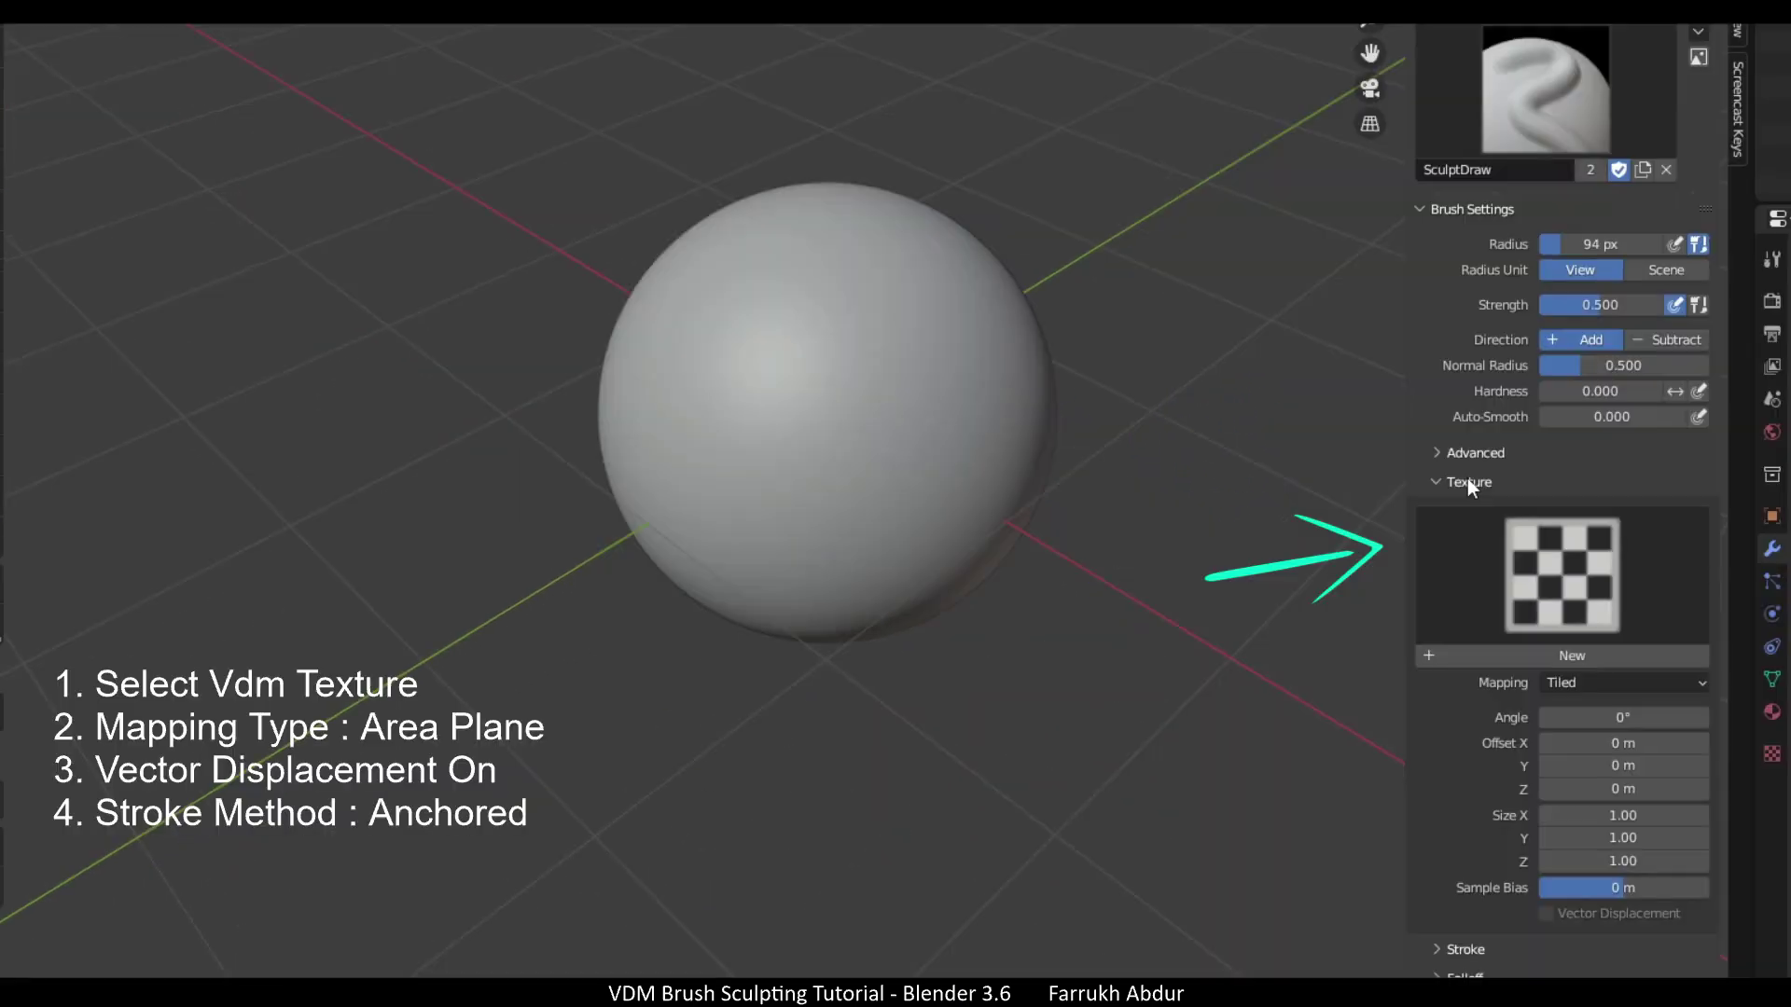
pyautogui.click(1569, 574)
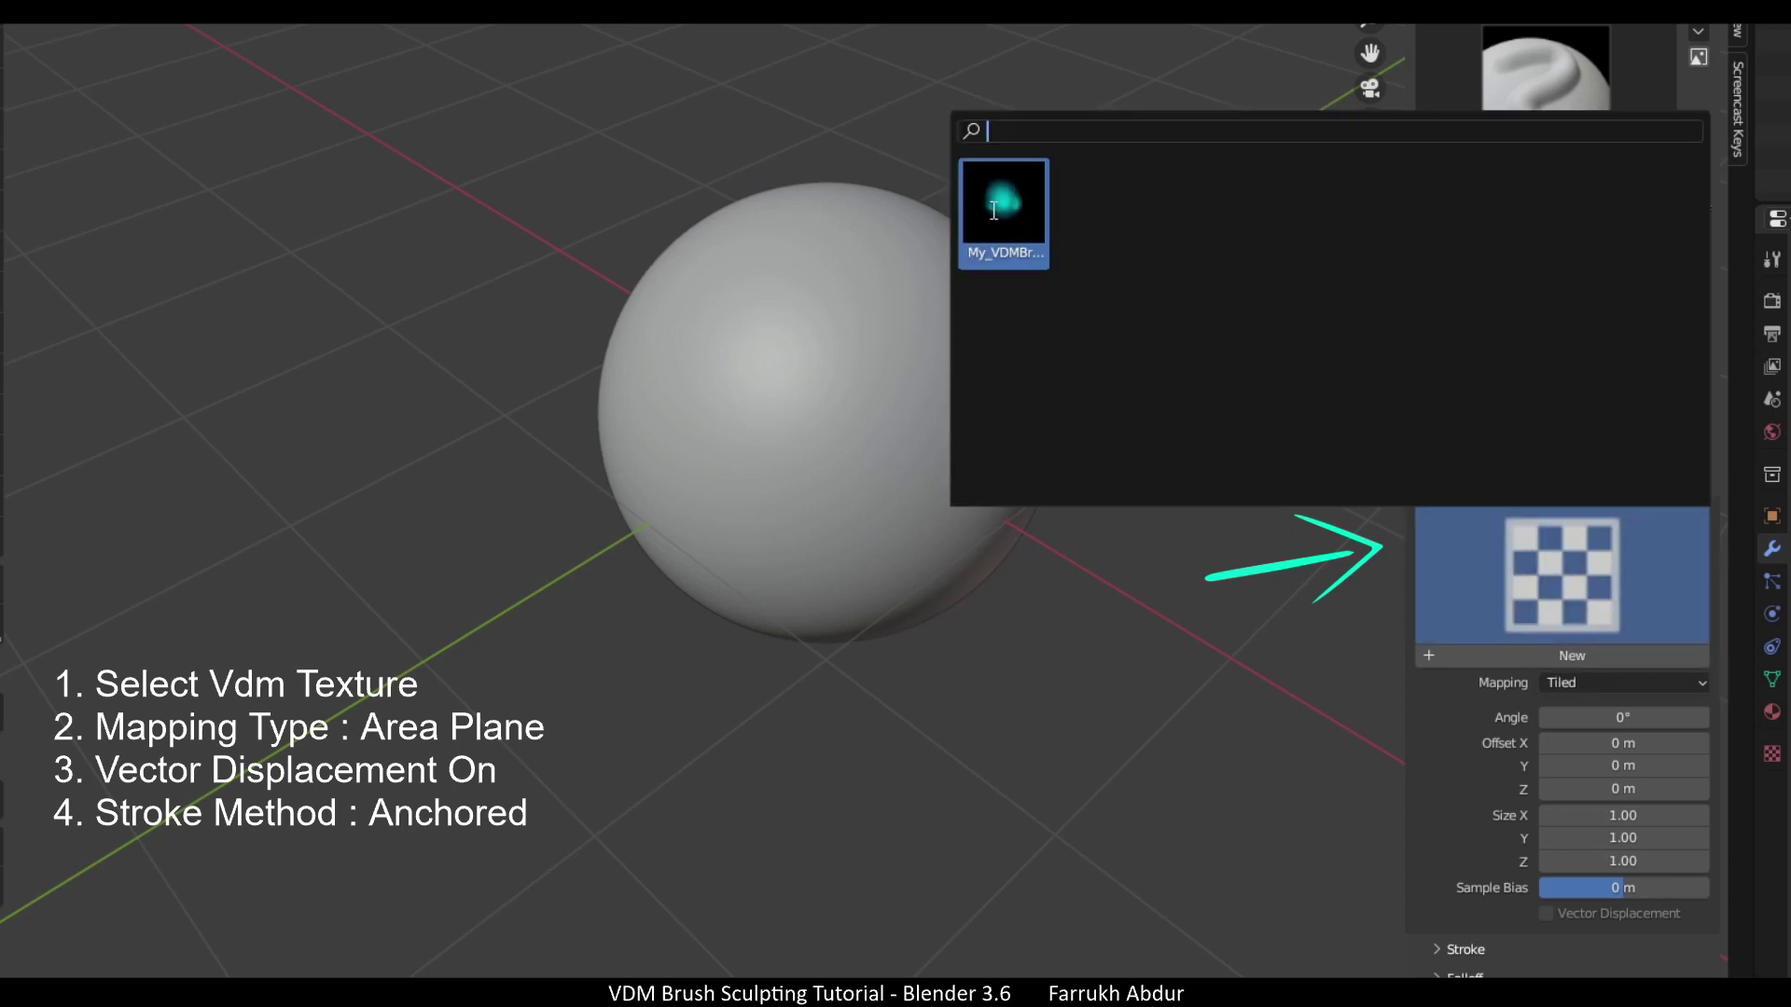
pyautogui.click(1024, 233)
# Set texture mapping to Area Plane, enable Vector Displacement, and use the Anchored stroke method
pyautogui.scroll(-5, 1590, 480)
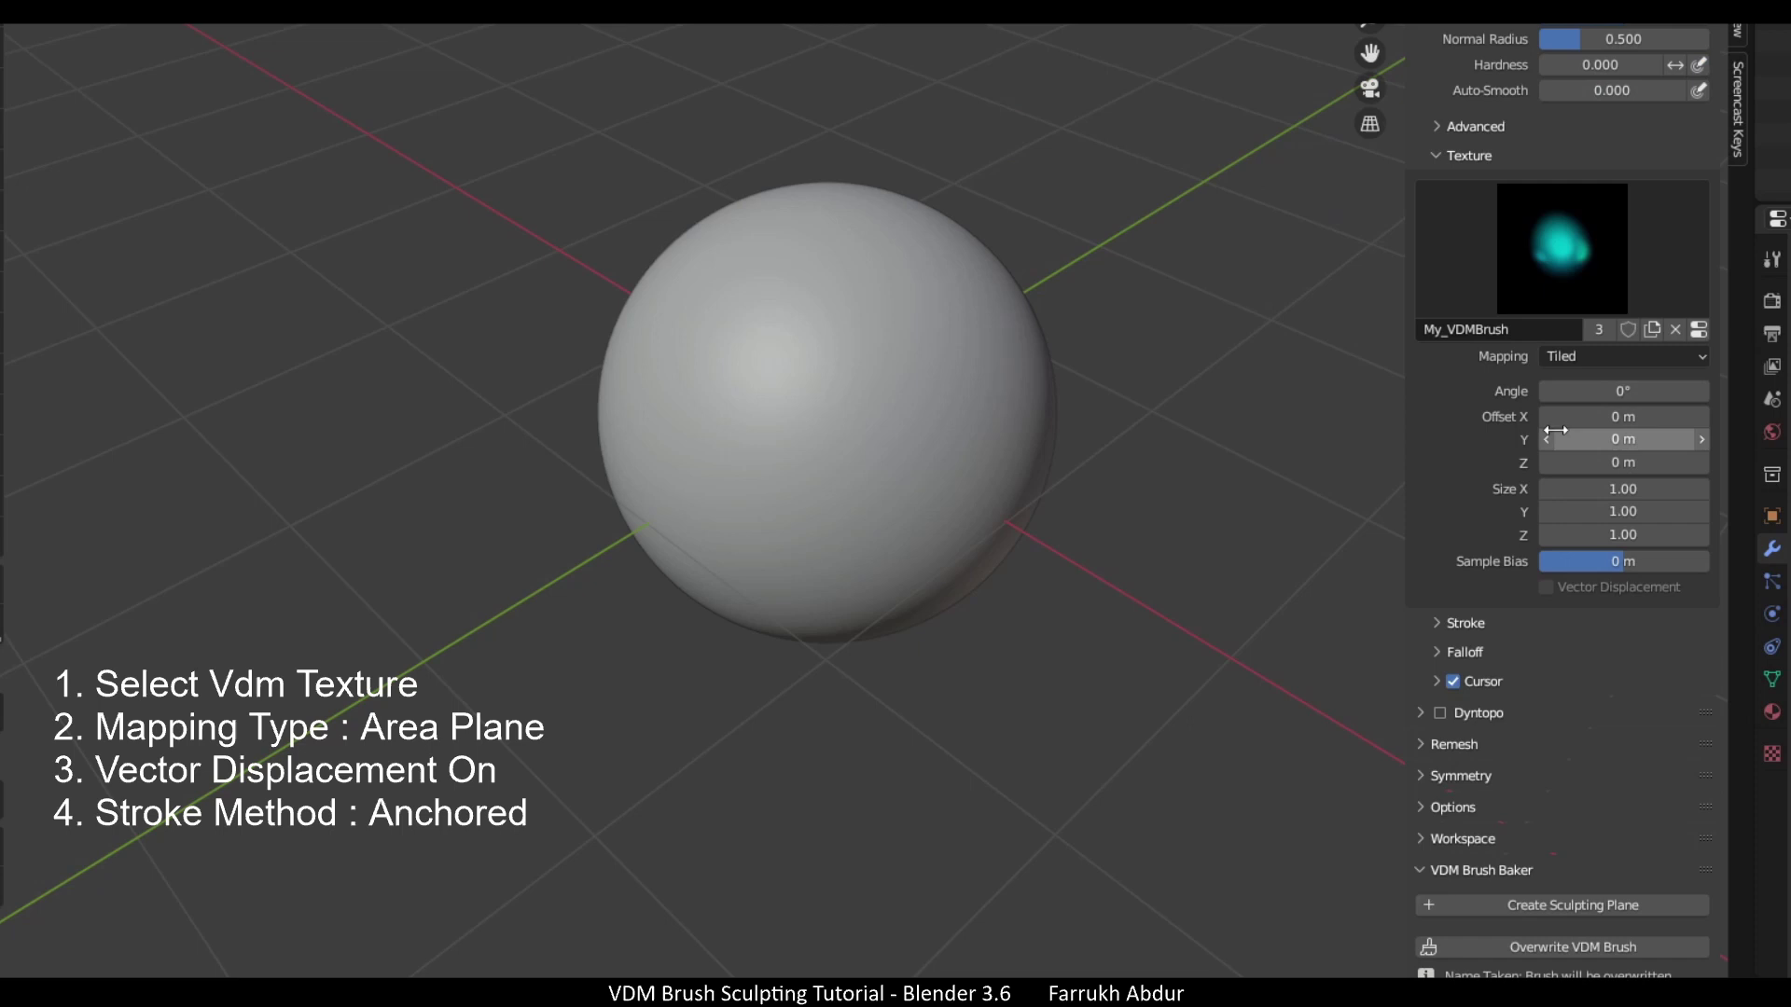
pyautogui.click(1616, 356)
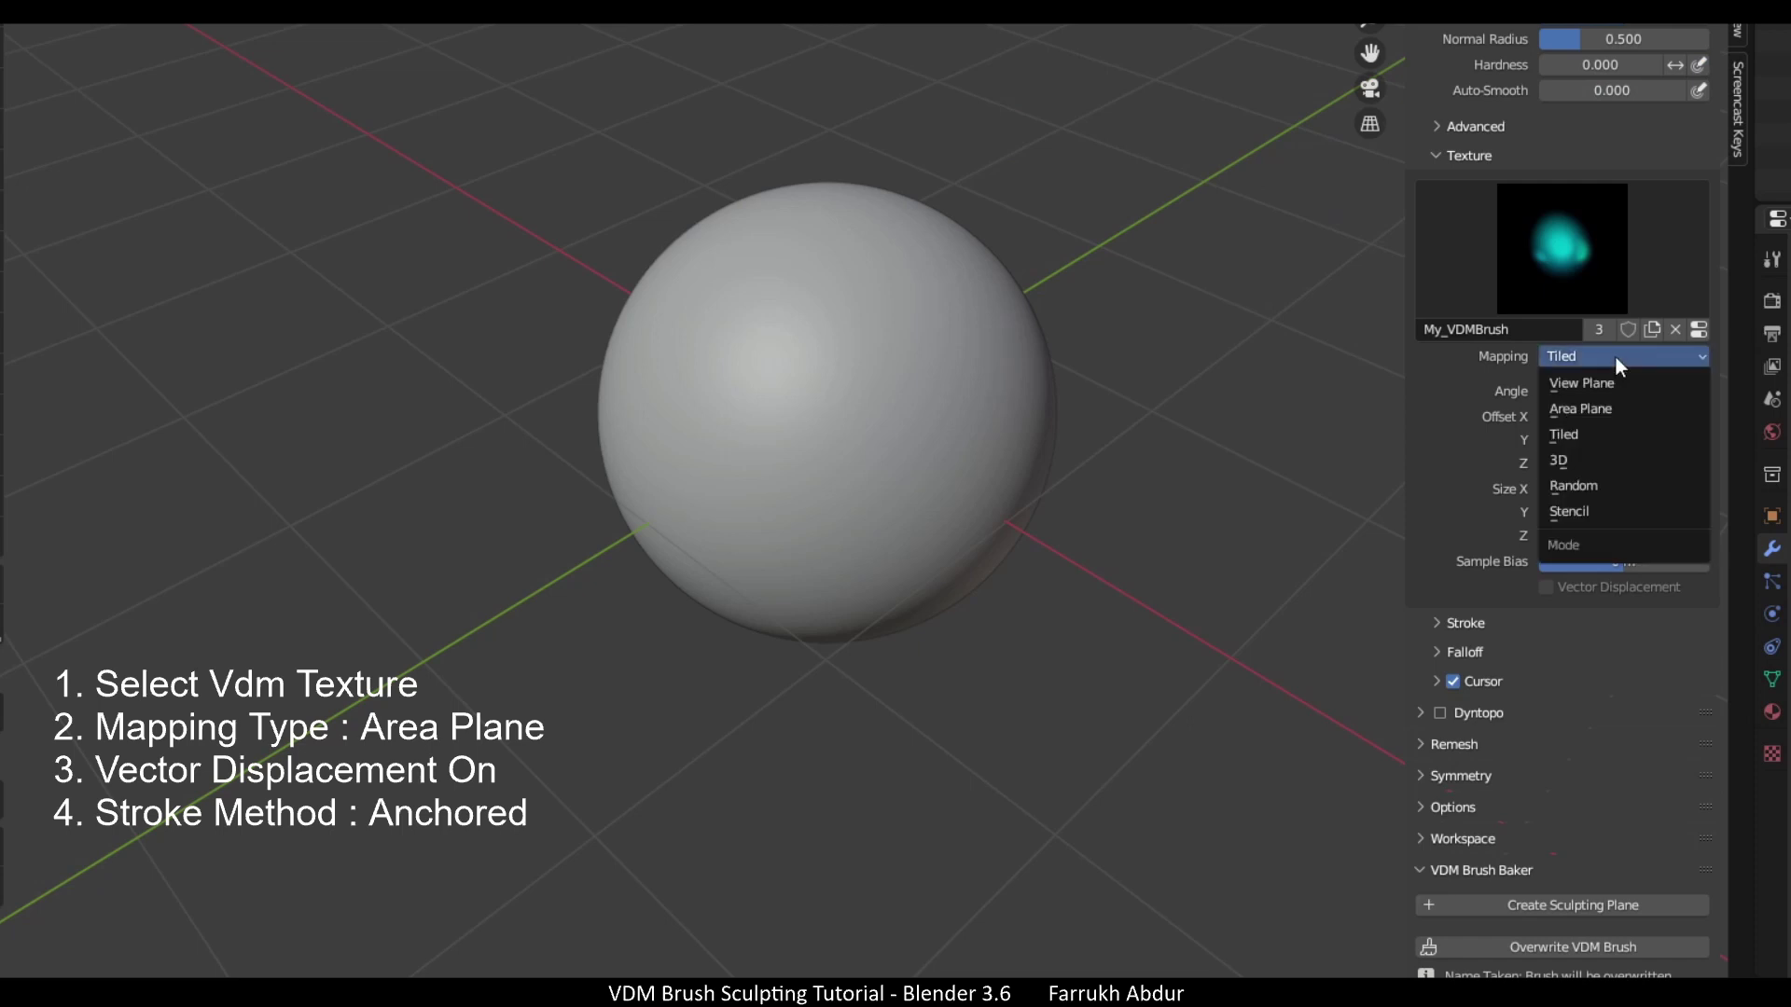
pyautogui.click(1630, 412)
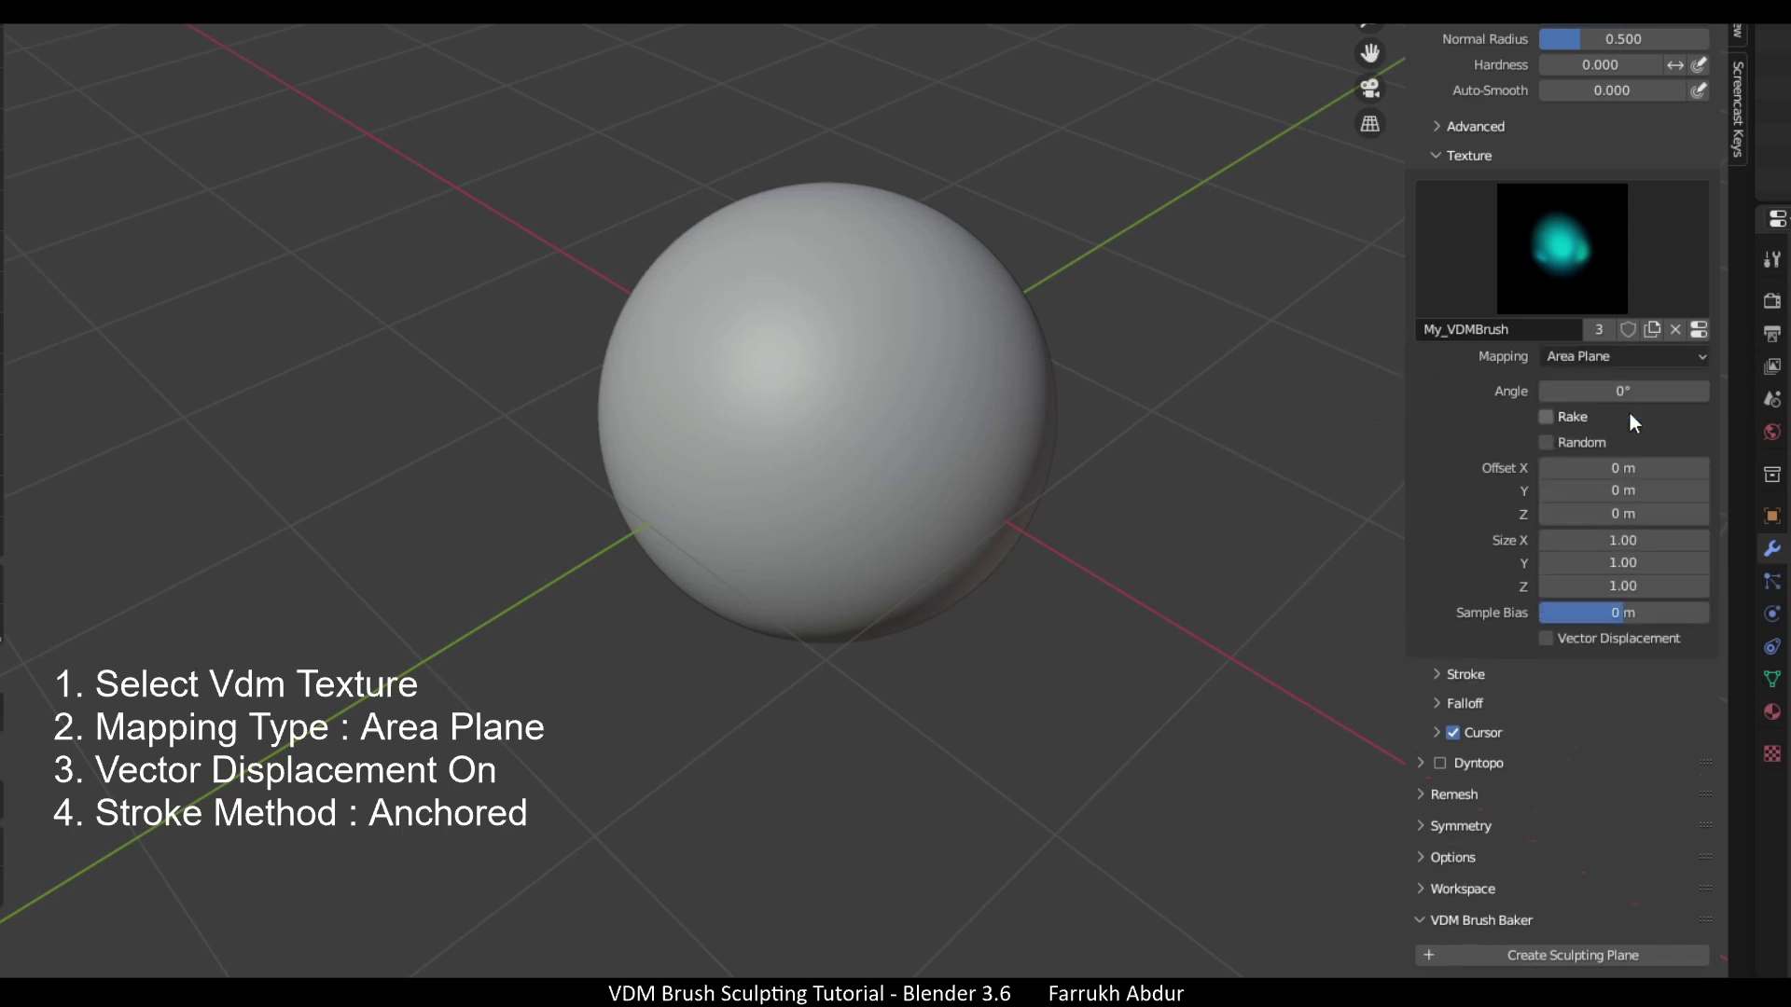
pyautogui.click(1558, 638)
pyautogui.click(1463, 675)
pyautogui.scroll(-4, 1459, 676)
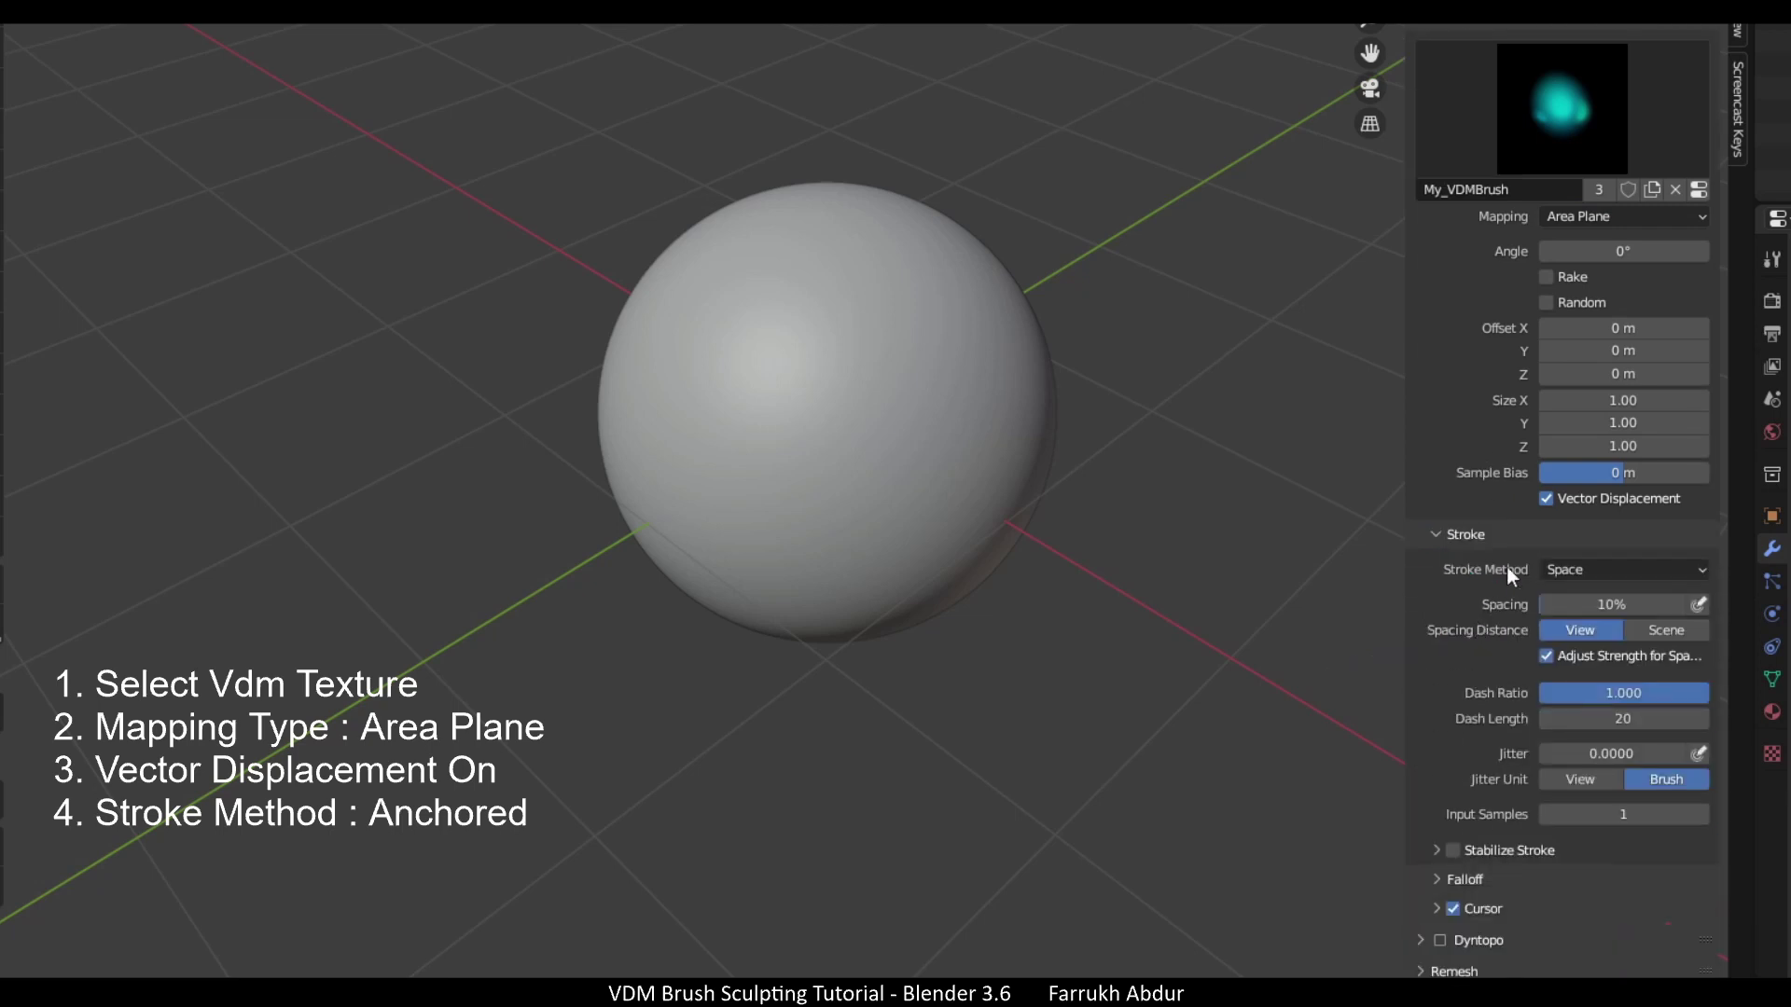
pyautogui.click(1564, 568)
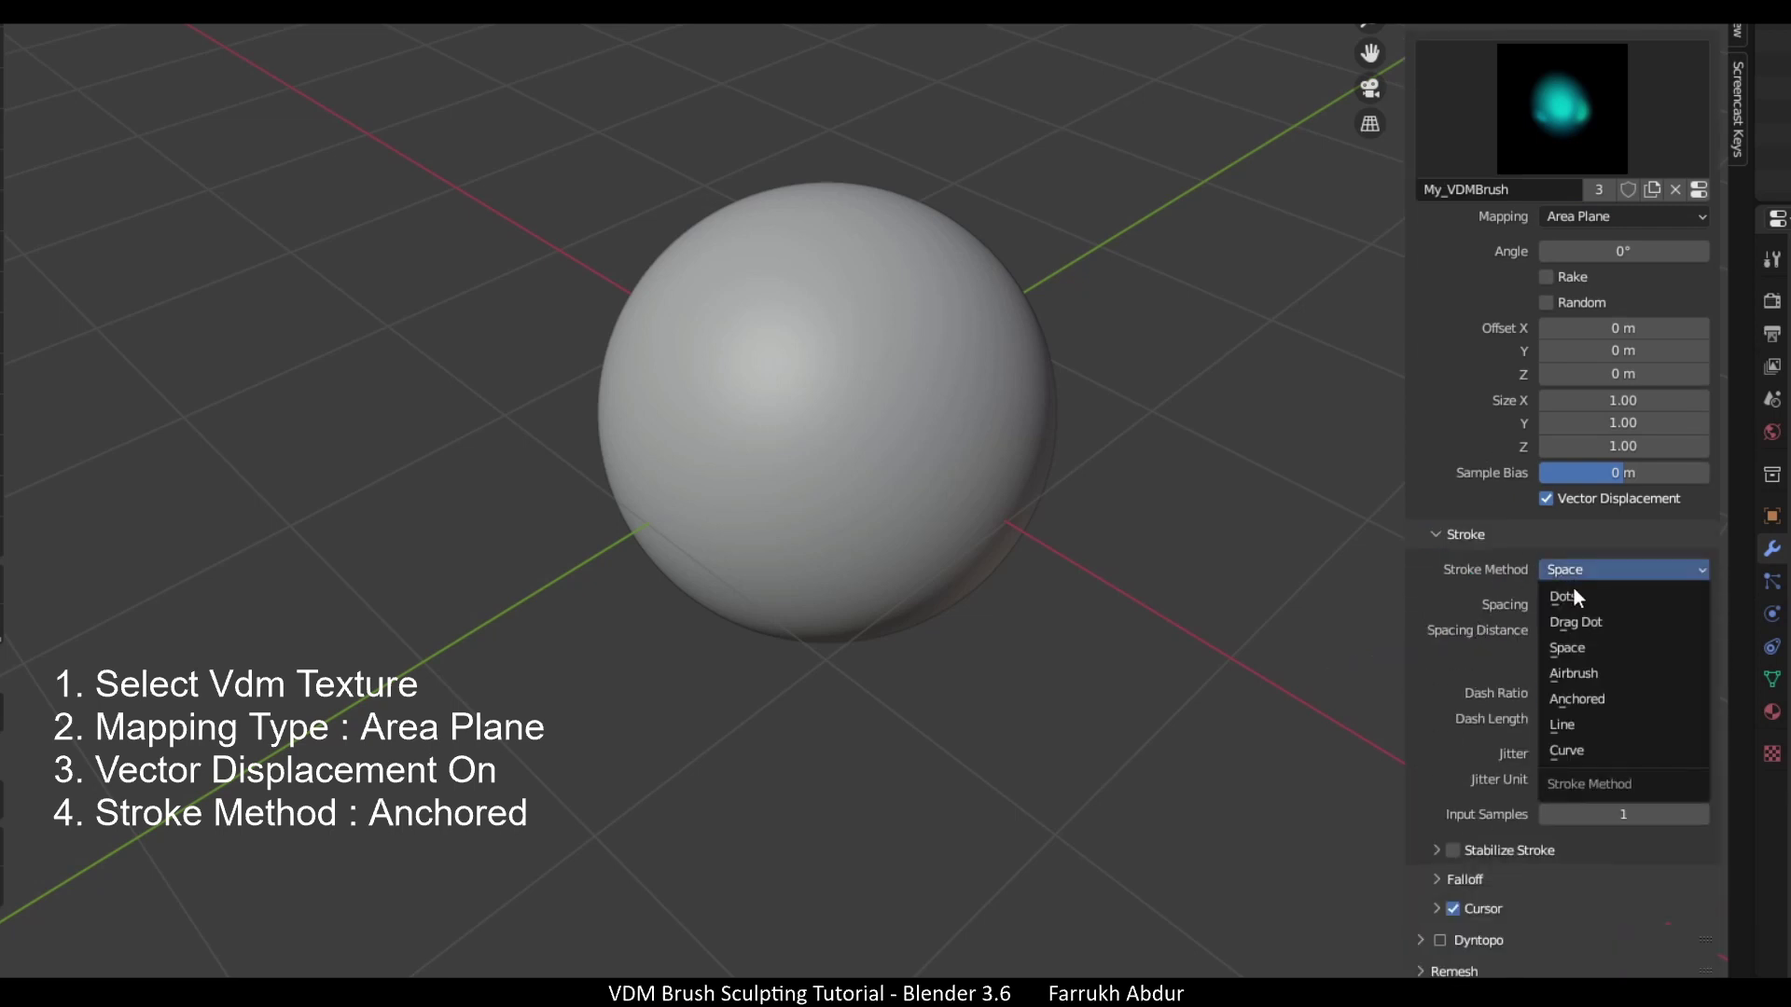
pyautogui.click(1571, 695)
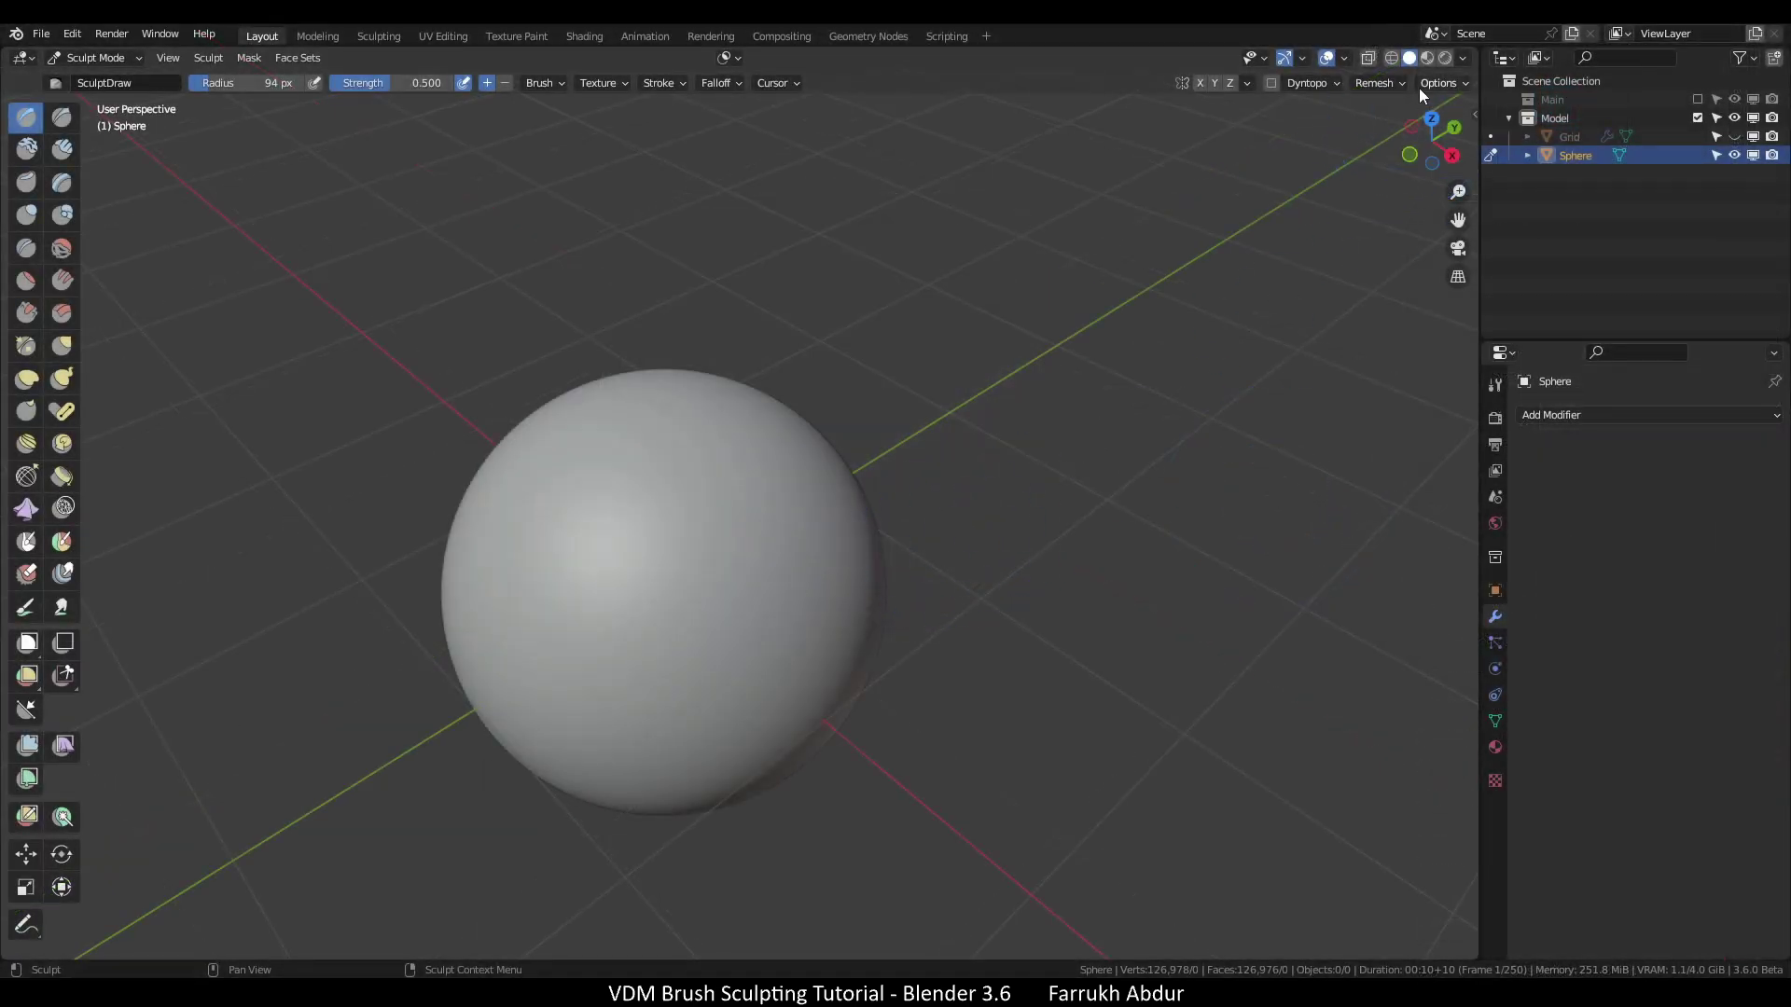
# Turn off Fast Navigate in the sculpt display options and reframe the sphere
pyautogui.click(1423, 84)
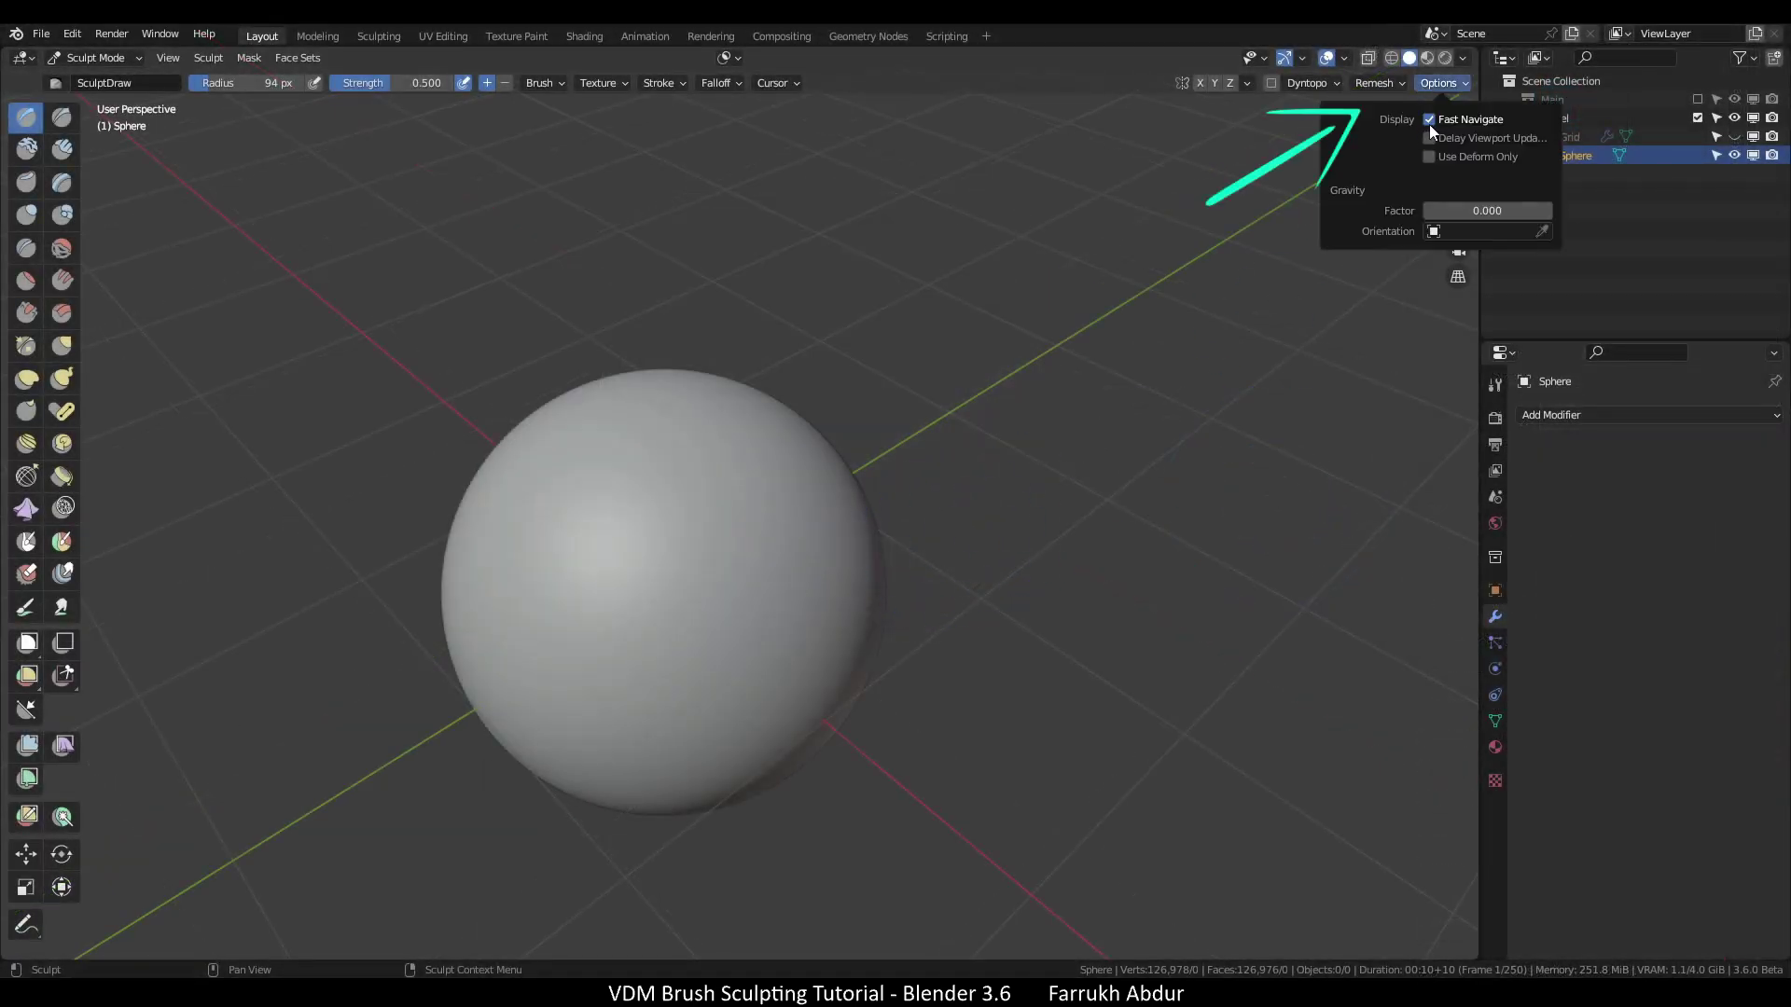
pyautogui.click(1429, 121)
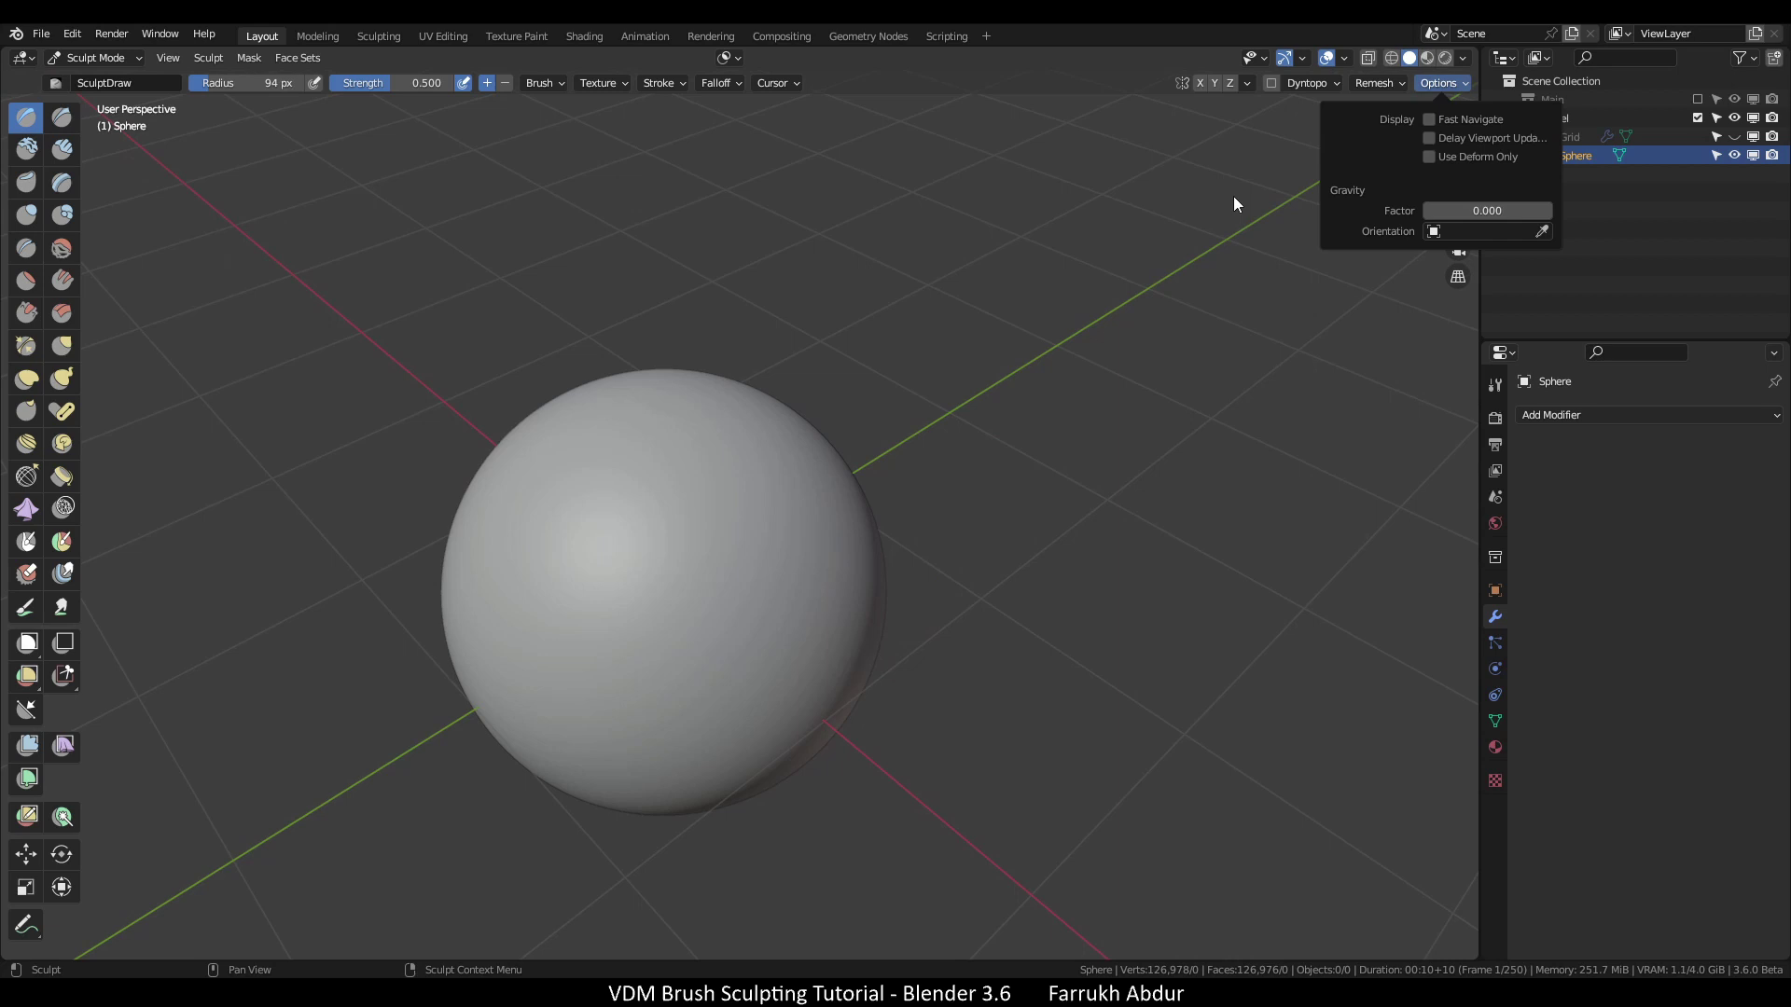
pyautogui.moveTo(1026, 374); pyautogui.dragTo(856, 489, button='middle')
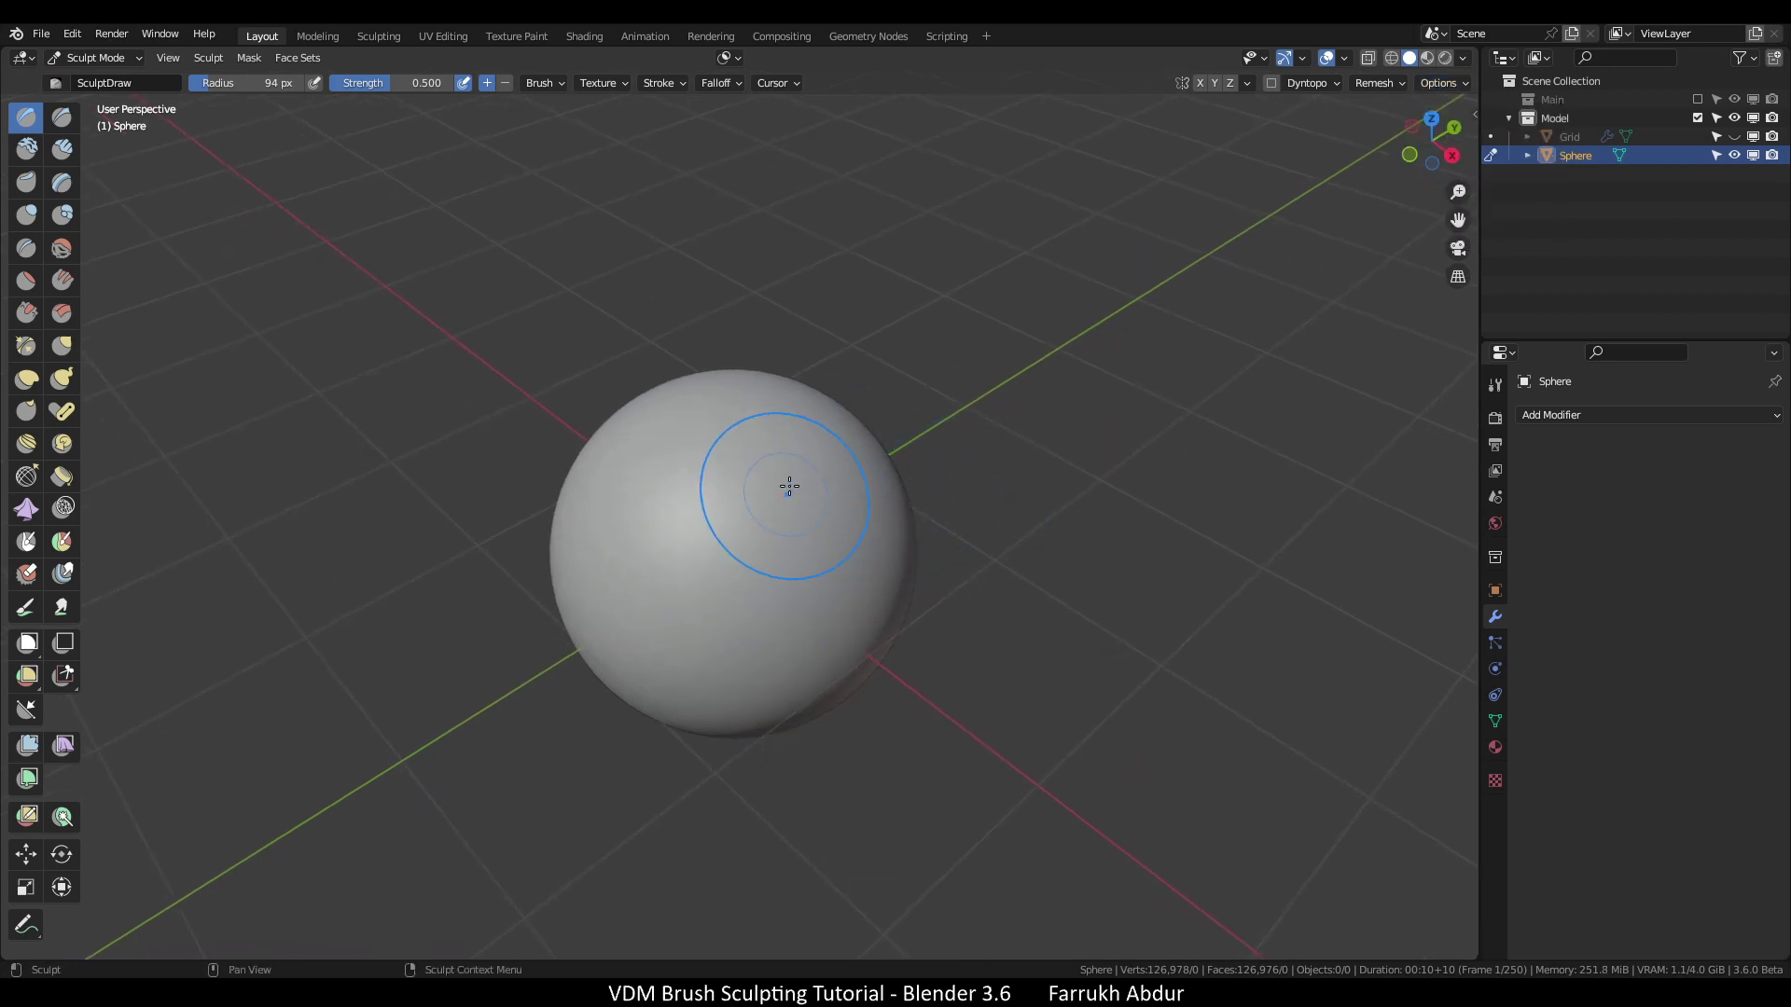
# Try a nose-shaped VDM stamp on the sphere, inspect it, then undo it
pyautogui.moveTo(873, 478); pyautogui.dragTo(753, 669)
pyautogui.moveTo(751, 687)
pyautogui.mouseDown(button='middle')
pyautogui.moveTo(935, 660)
pyautogui.moveTo(888, 472)
pyautogui.moveTo(820, 400)
pyautogui.moveTo(891, 437)
pyautogui.mouseUp(button='middle')
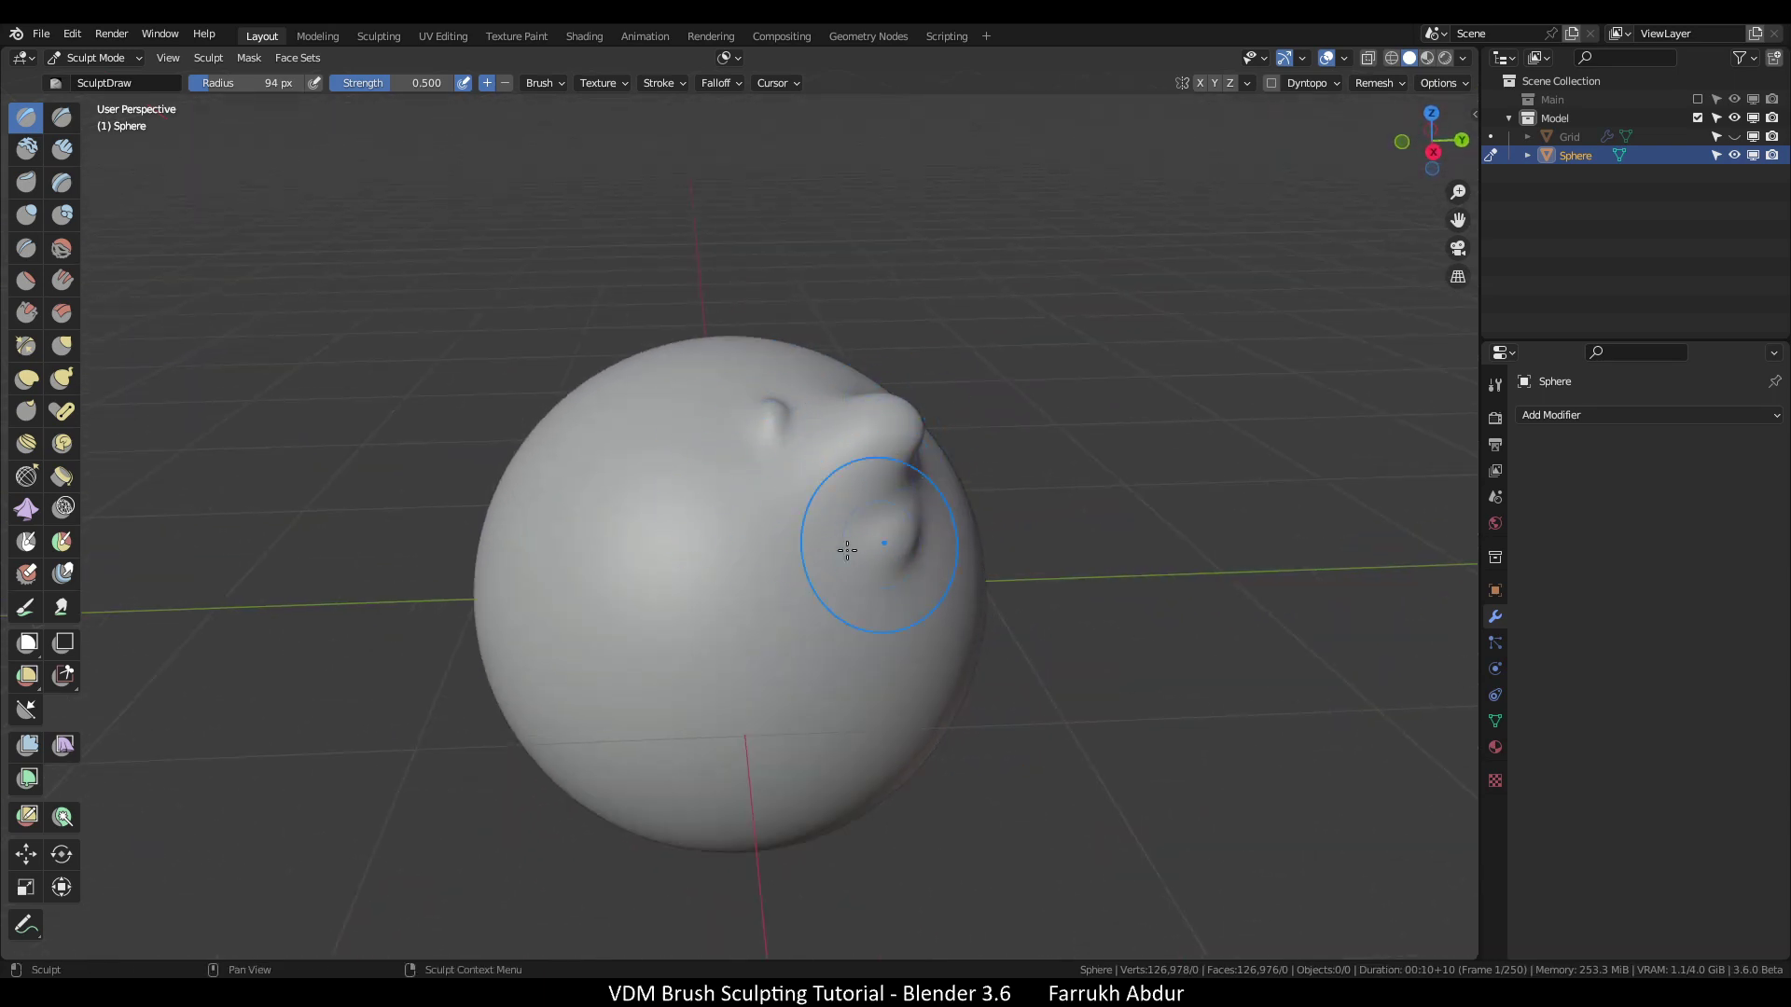
pyautogui.hotkey('ctrl', 'z')
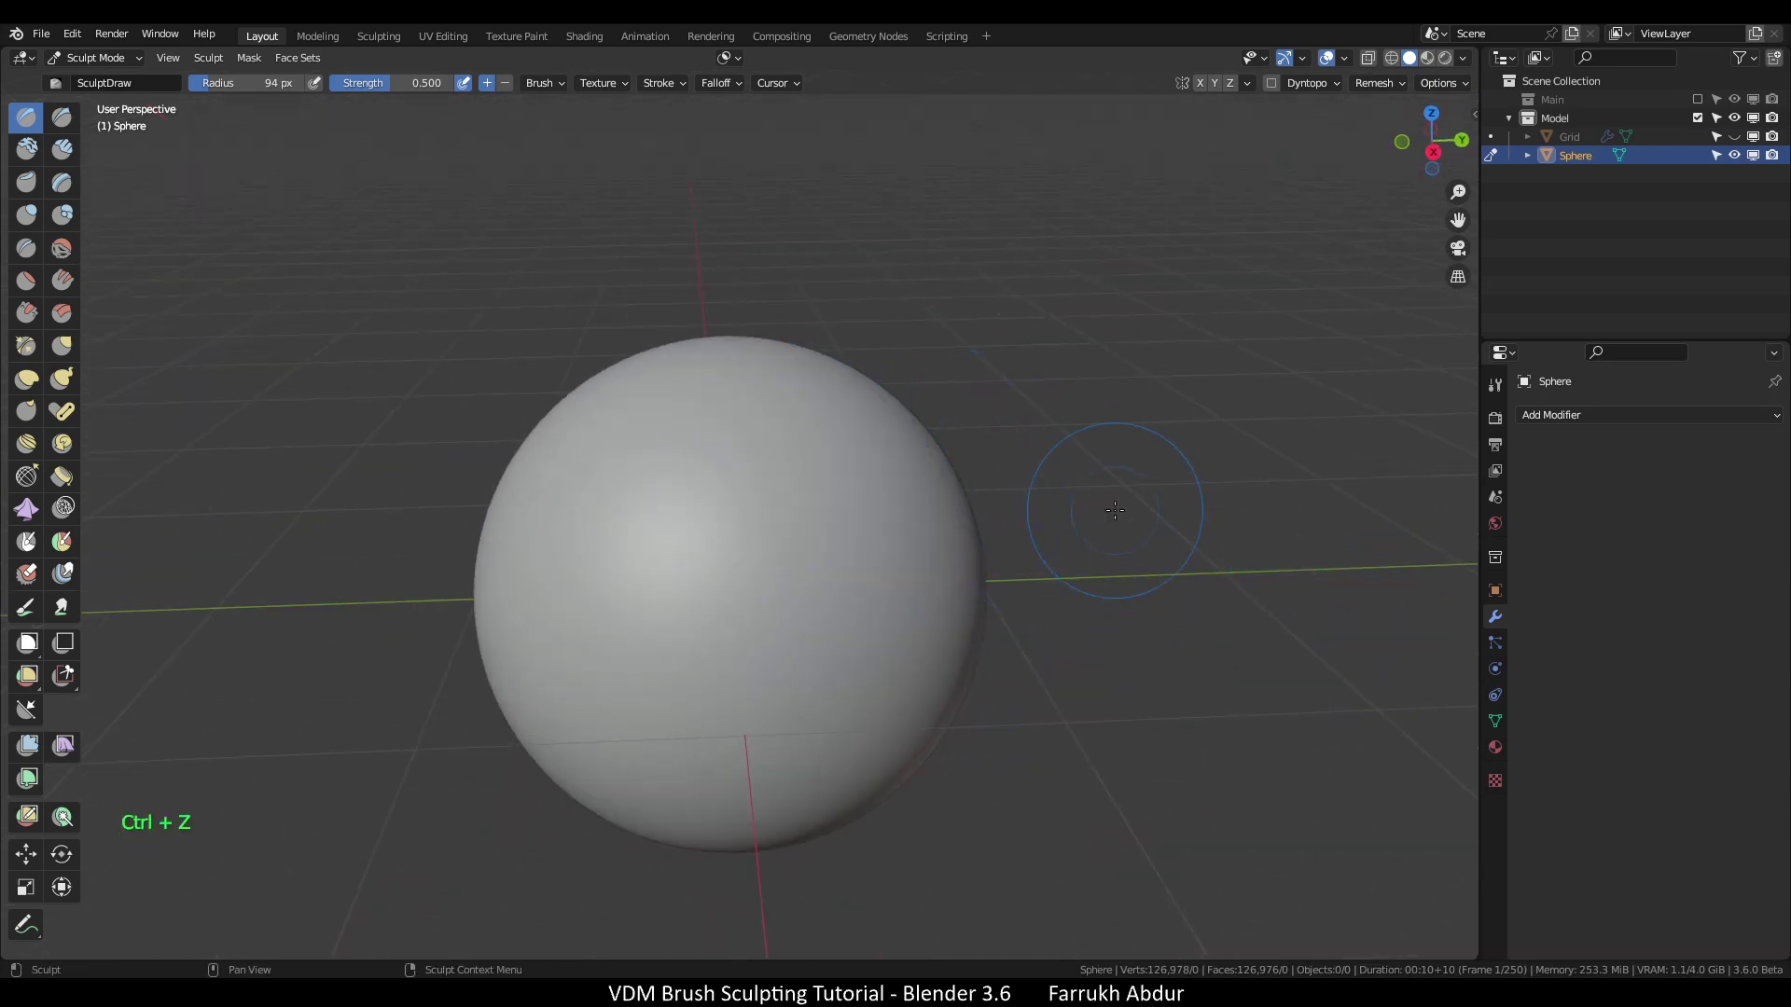
# Raise brush Strength to 1.000 and pull a horn out of the sphere
pyautogui.rightClick(821, 485)
pyautogui.moveTo(670, 528)
pyautogui.mouseDown()
pyautogui.moveTo(736, 528)
pyautogui.moveTo(783, 485)
pyautogui.moveTo(571, 380)
pyautogui.moveTo(902, 496)
pyautogui.moveTo(844, 422)
pyautogui.moveTo(736, 504)
pyautogui.moveTo(577, 573)
pyautogui.moveTo(486, 537)
pyautogui.mouseUp()
pyautogui.moveTo(761, 592)
pyautogui.keyDown('alt'); pyautogui.mouseDown()
pyautogui.moveTo(941, 601)
pyautogui.moveTo(1129, 545)
pyautogui.mouseUp(); pyautogui.keyUp('alt')
pyautogui.moveTo(795, 623)
pyautogui.keyDown('alt'); pyautogui.mouseDown()
pyautogui.moveTo(731, 551)
pyautogui.moveTo(899, 688)
pyautogui.moveTo(891, 724)
pyautogui.moveTo(820, 479)
pyautogui.moveTo(812, 519)
pyautogui.mouseUp(); pyautogui.keyUp('alt')
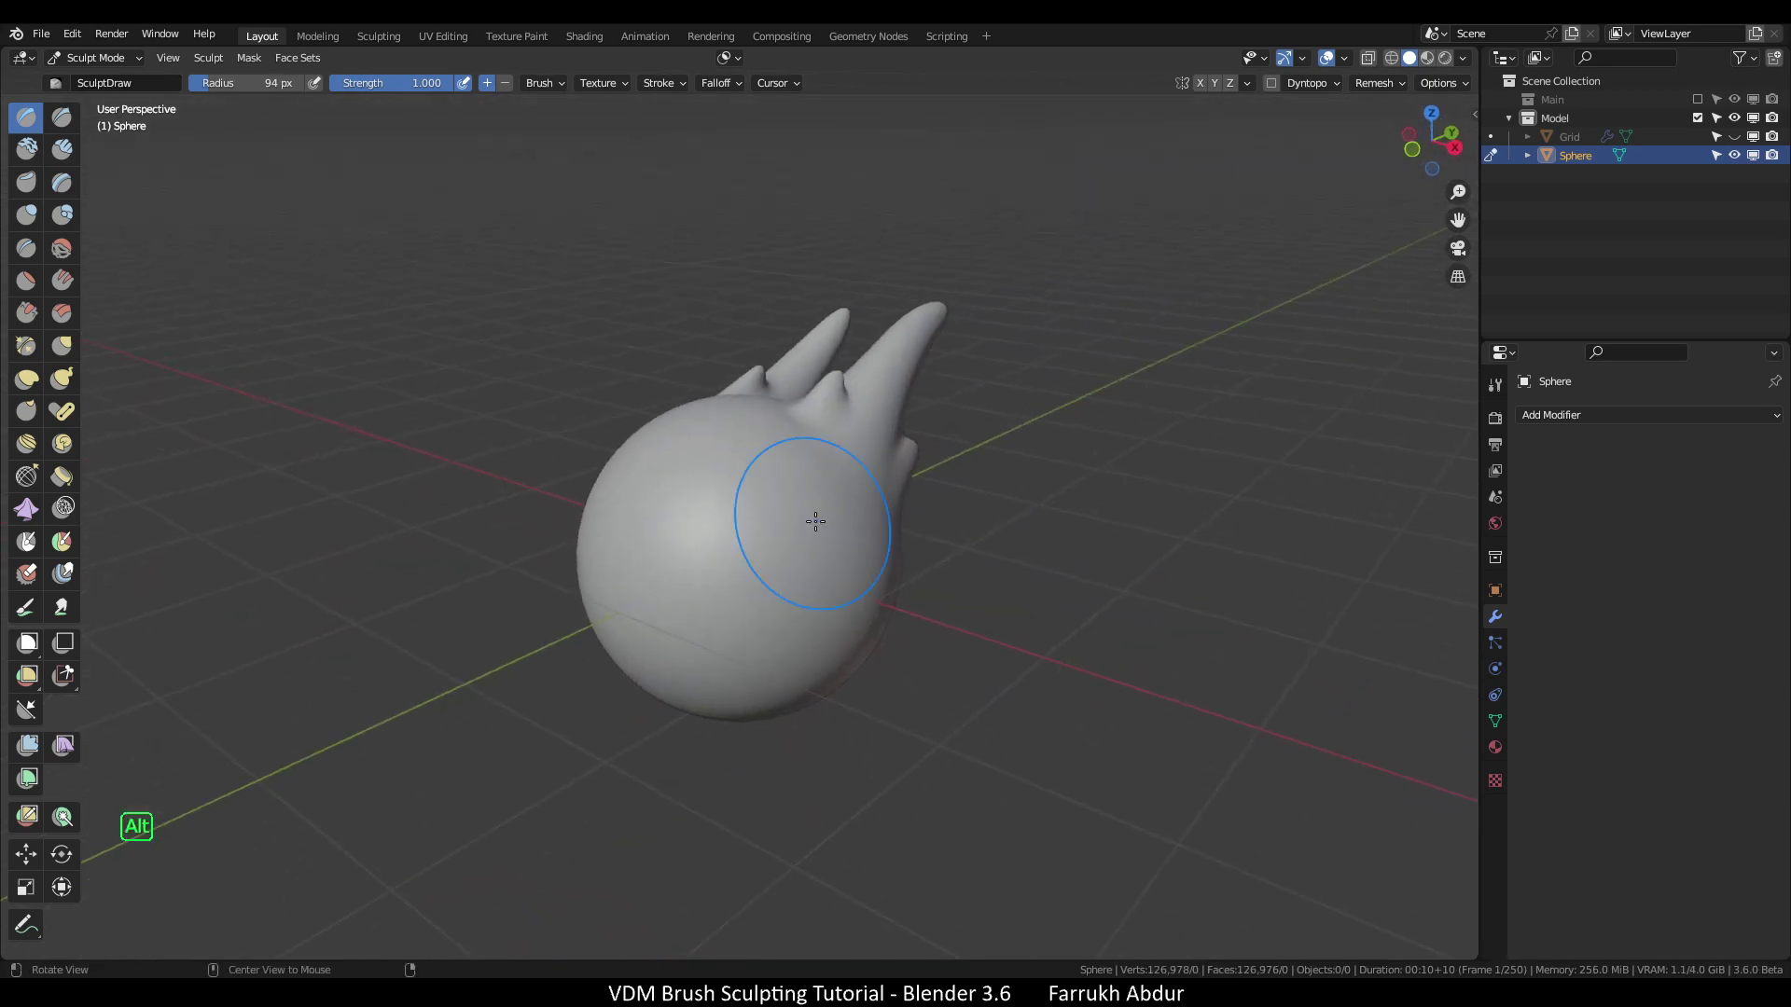
# Enable X-axis mirroring and stretch the lower-right horn longer
pyautogui.click(1199, 83)
pyautogui.moveTo(949, 559)
pyautogui.keyDown('alt'); pyautogui.mouseDown()
pyautogui.moveTo(817, 579)
pyautogui.moveTo(822, 626)
pyautogui.mouseUp(); pyautogui.keyUp('alt')
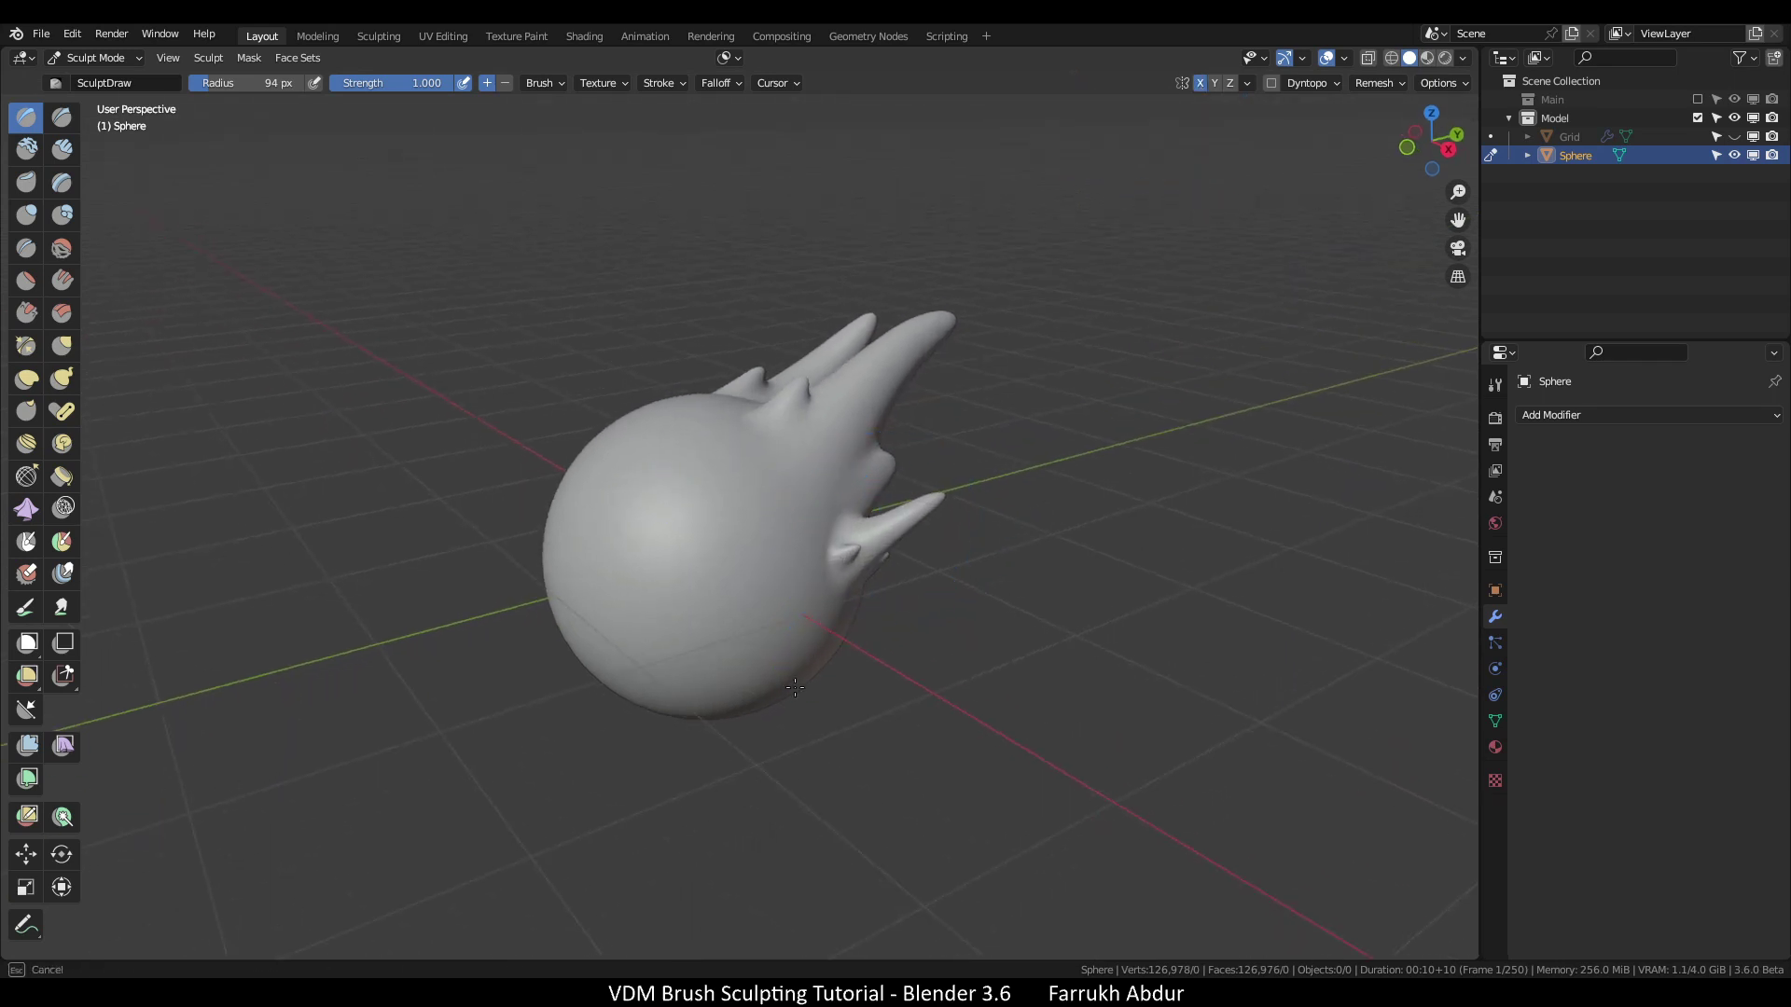
pyautogui.moveTo(795, 688); pyautogui.dragTo(755, 785)
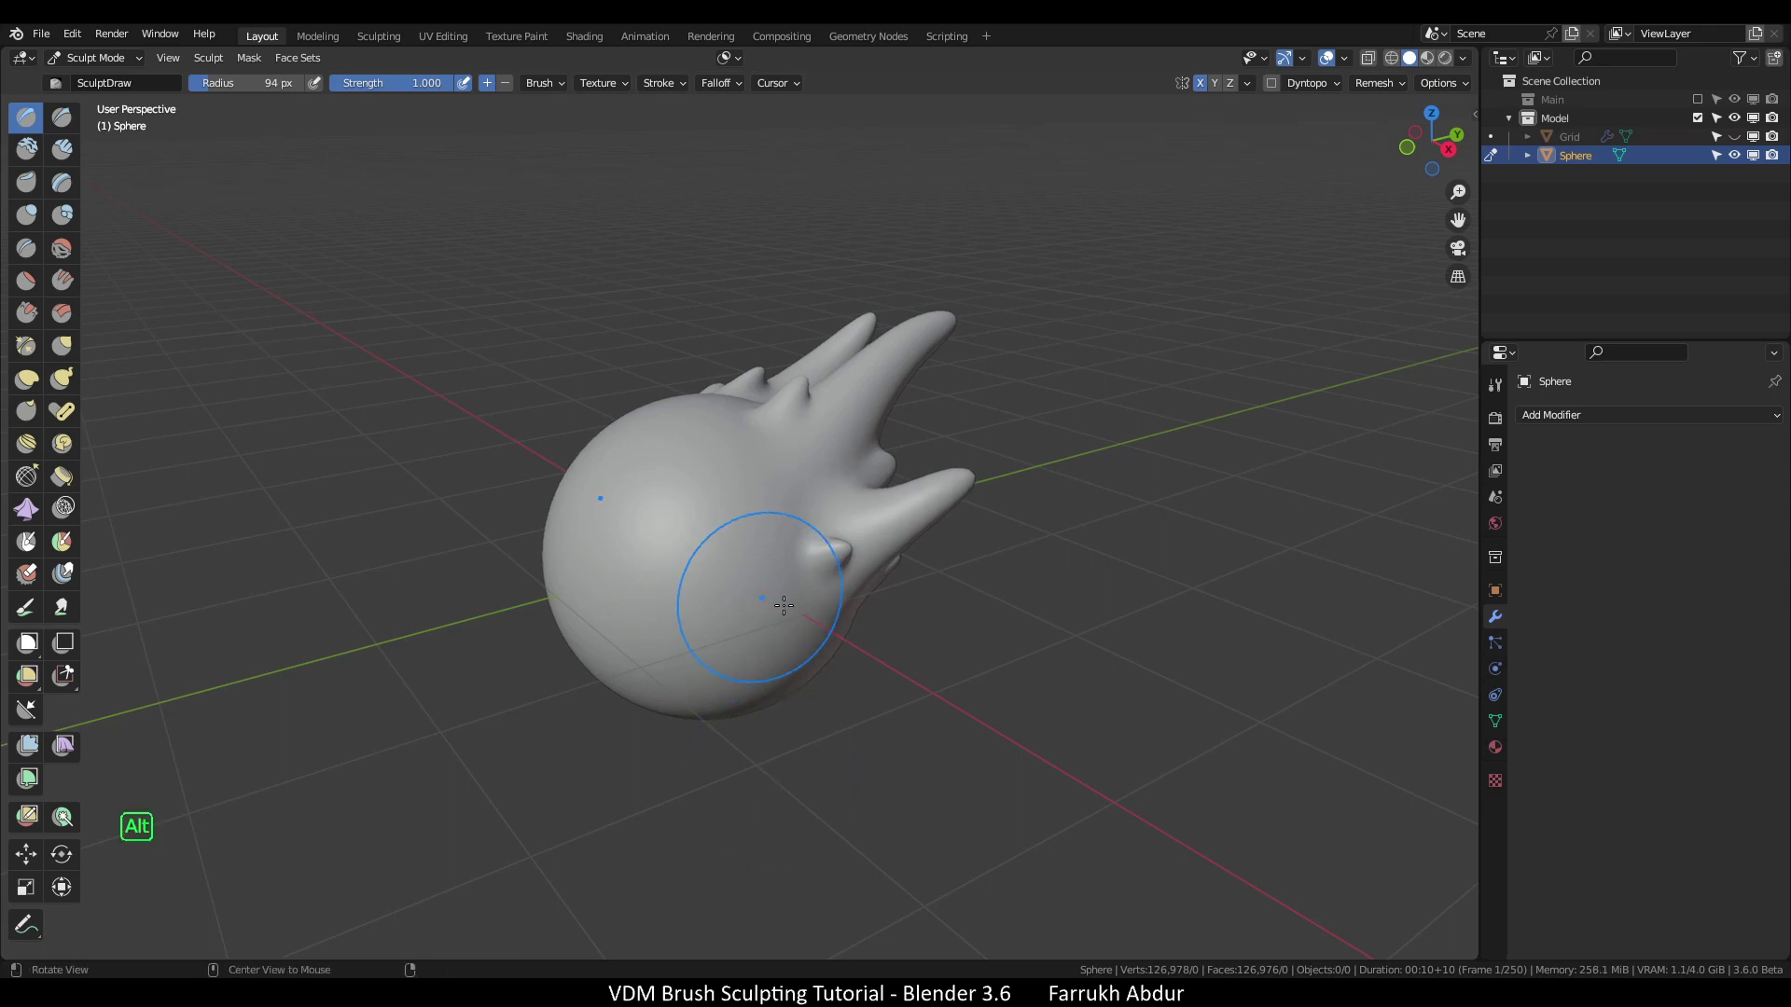
pyautogui.moveTo(783, 606)
pyautogui.keyDown('alt'); pyautogui.mouseDown()
pyautogui.moveTo(687, 568)
pyautogui.moveTo(763, 524)
pyautogui.moveTo(708, 485)
pyautogui.mouseUp(); pyautogui.keyUp('alt')
pyautogui.scroll(4, 788, 504)
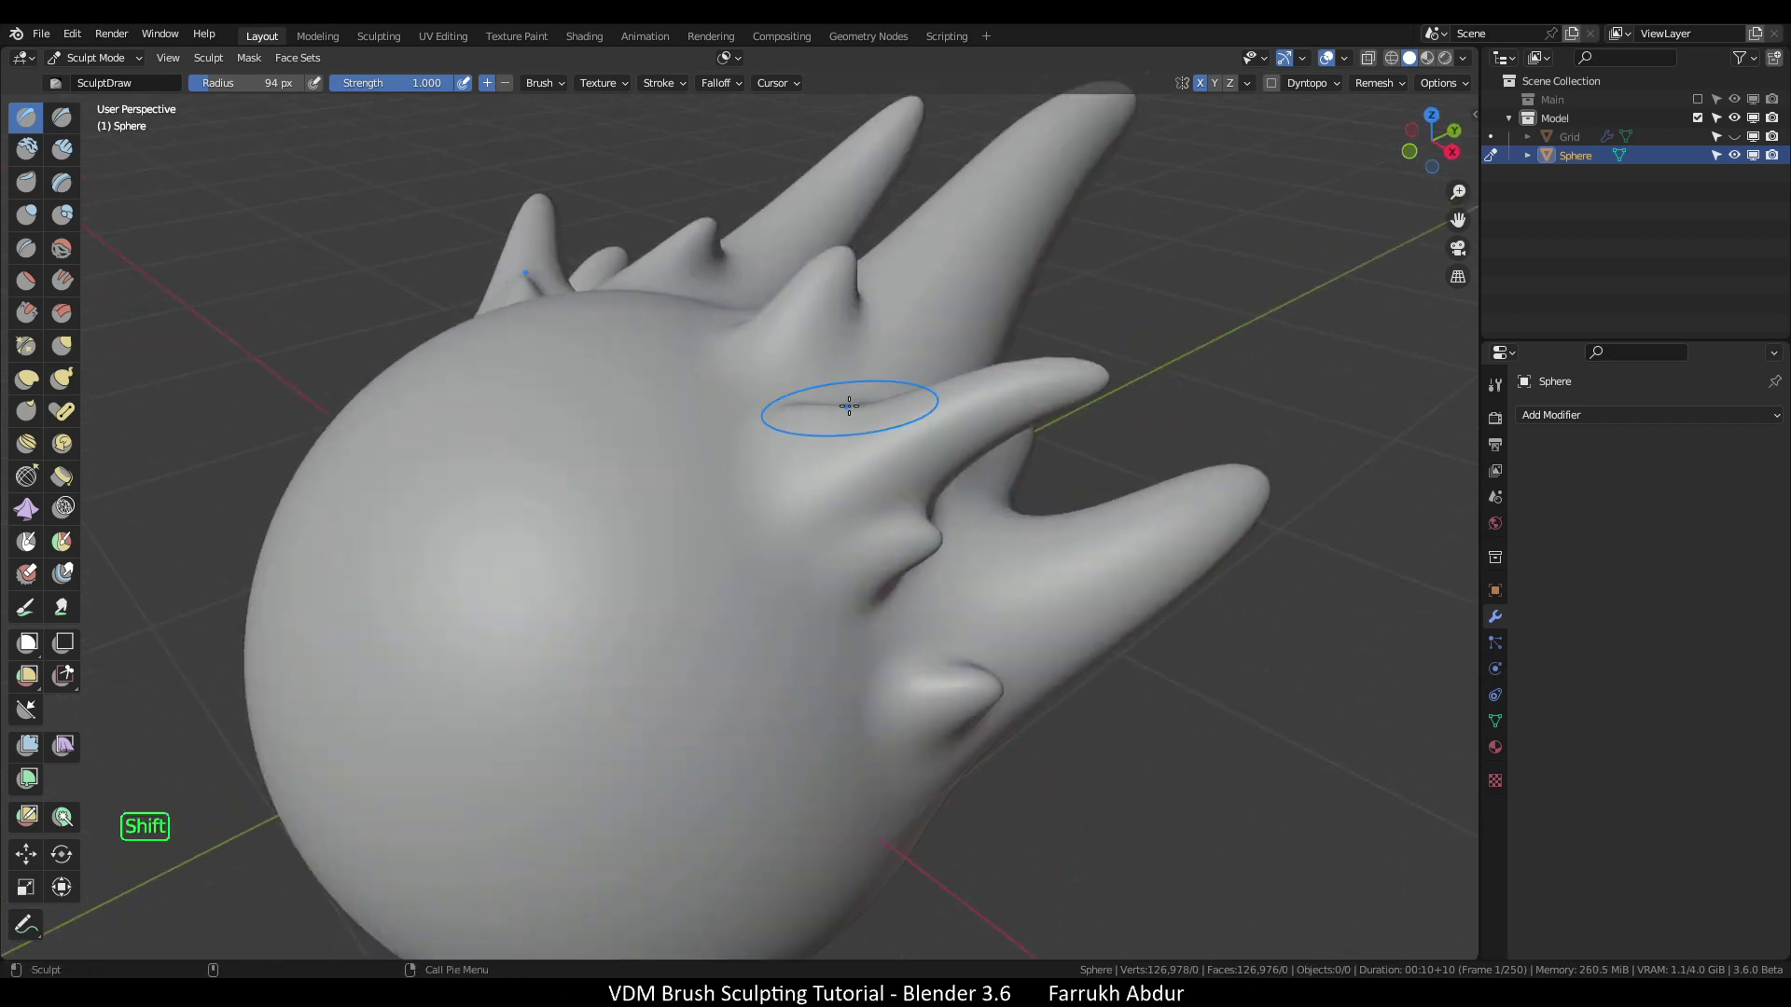
pyautogui.scroll(-5, 765, 511)
pyautogui.moveTo(739, 504)
pyautogui.keyDown('alt'); pyautogui.mouseDown()
pyautogui.moveTo(914, 490)
pyautogui.moveTo(821, 522)
pyautogui.moveTo(821, 567)
pyautogui.moveTo(799, 512)
pyautogui.moveTo(724, 520)
pyautogui.moveTo(759, 503)
pyautogui.mouseUp(); pyautogui.keyUp('alt')
# Zoom in, try sculpting a small spike, then undo it
pyautogui.scroll(2, 794, 482)
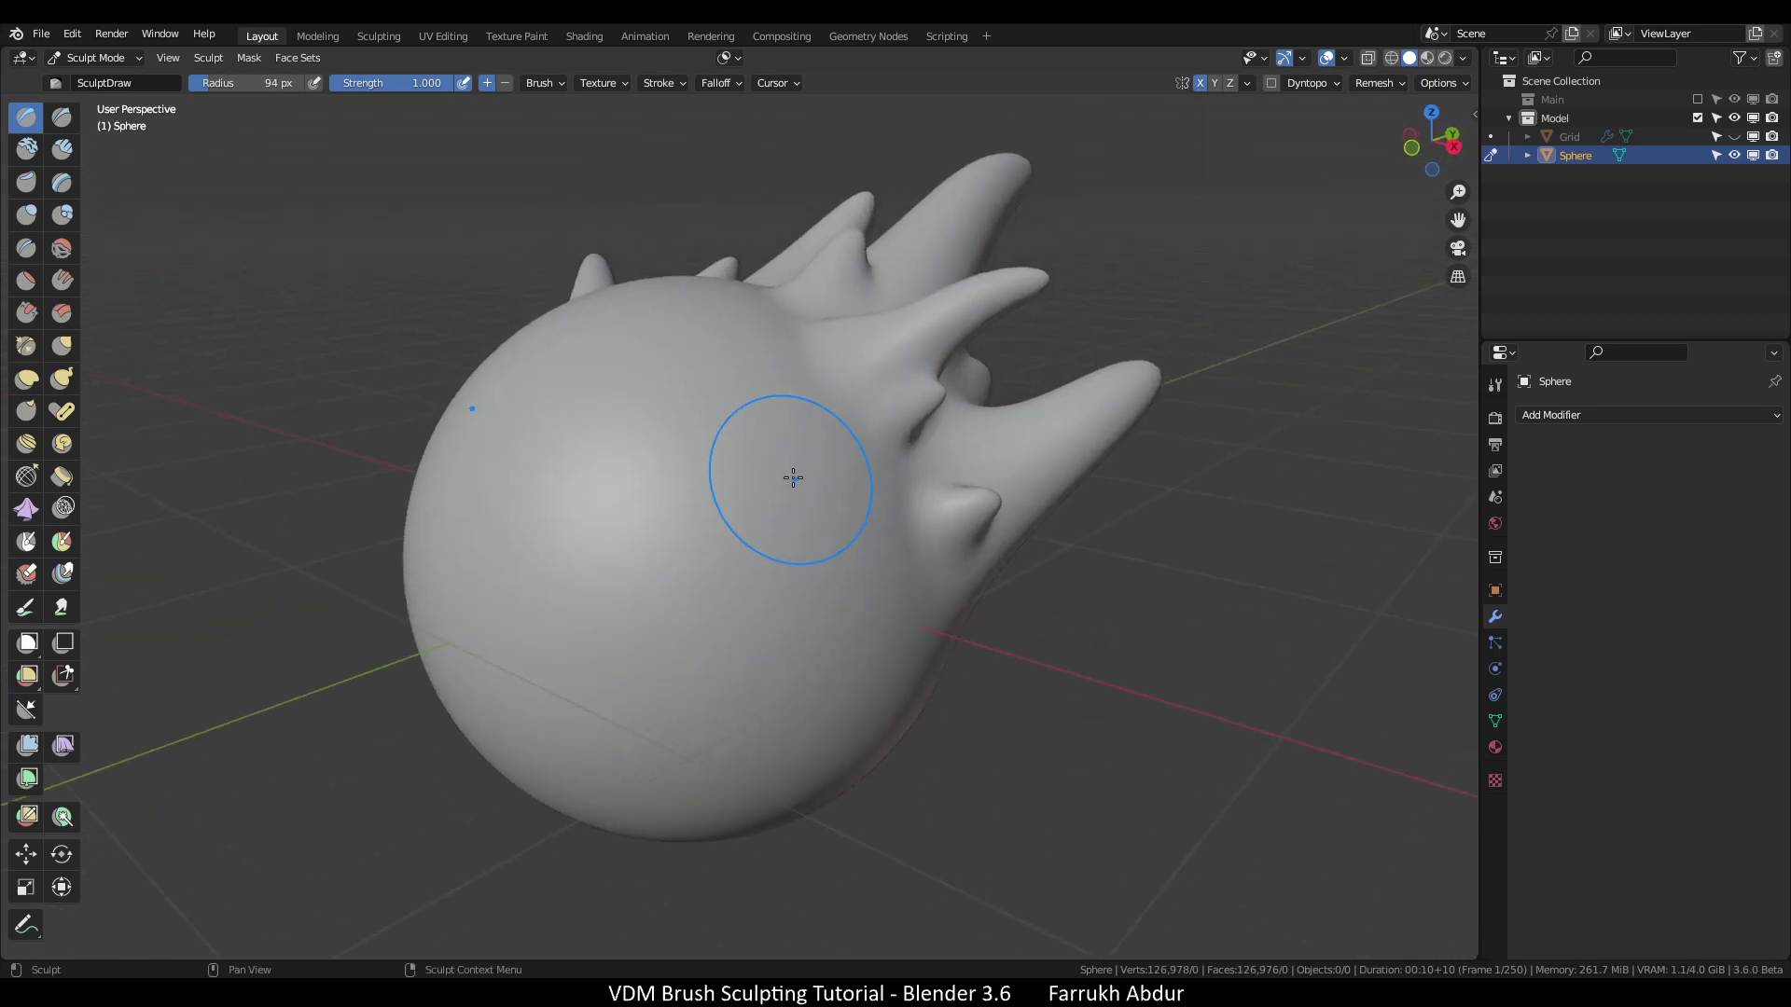
pyautogui.scroll(3, 794, 481)
pyautogui.scroll(2, 799, 449)
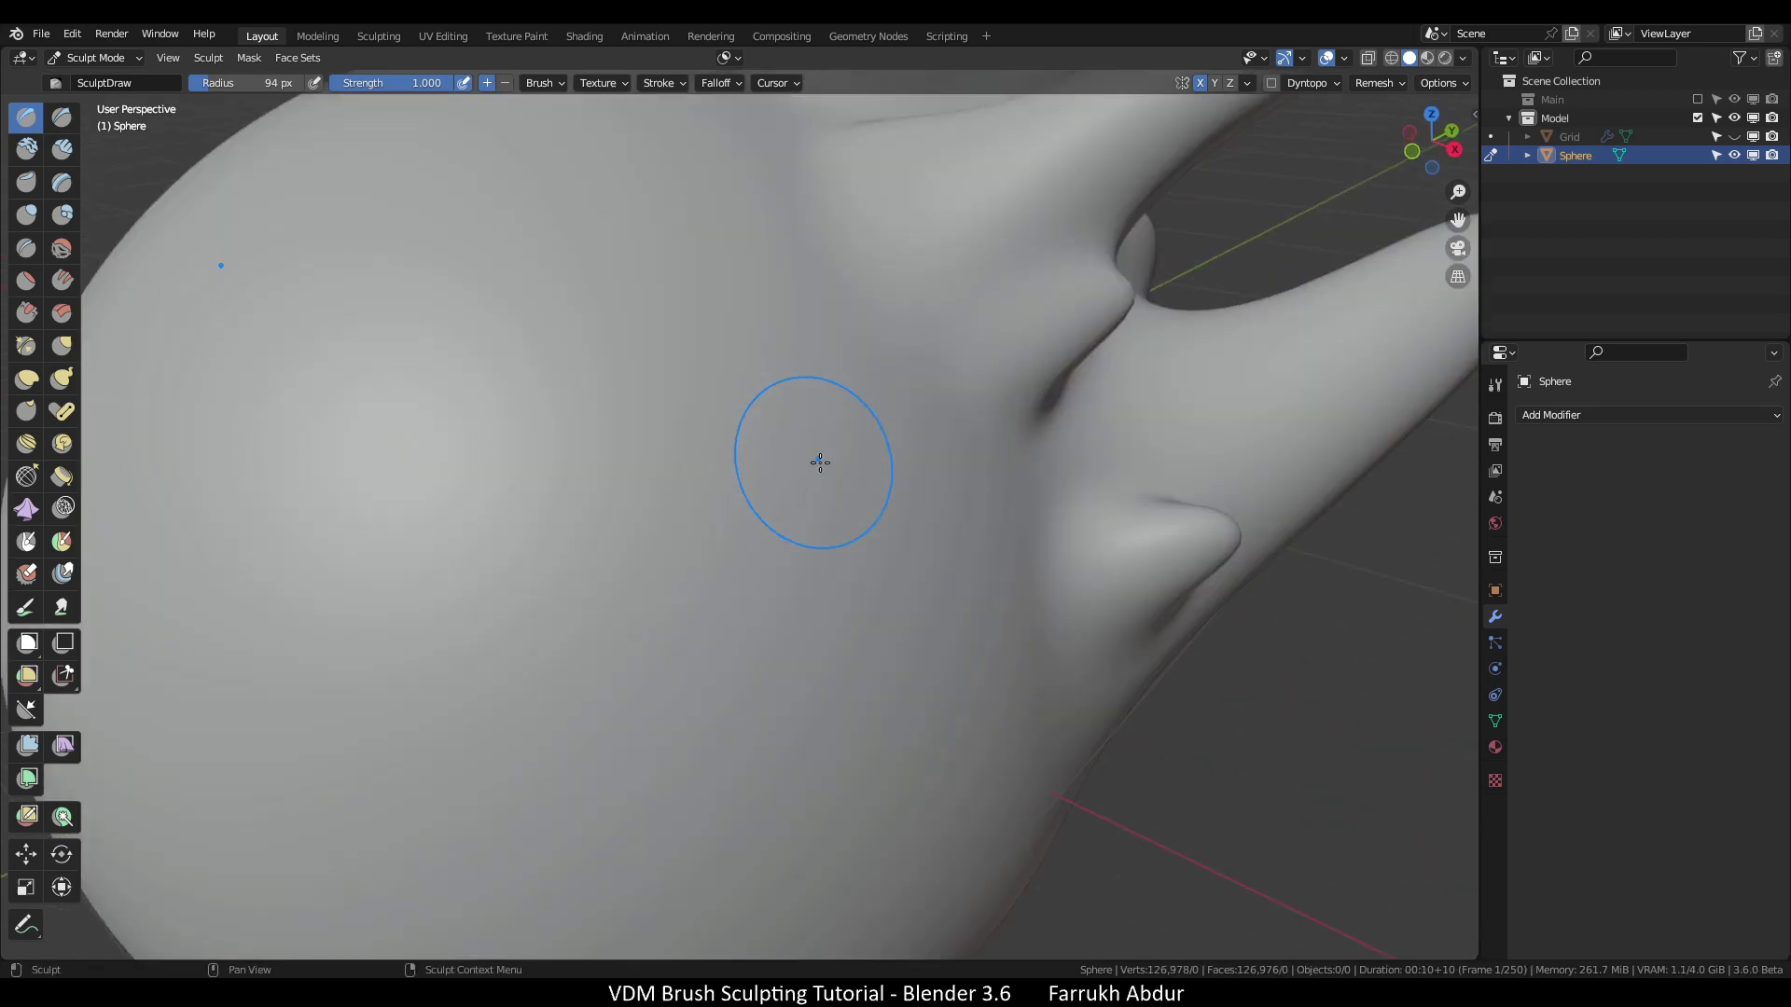
pyautogui.moveTo(837, 453)
pyautogui.mouseDown()
pyautogui.moveTo(807, 499)
pyautogui.moveTo(768, 459)
pyautogui.mouseUp()
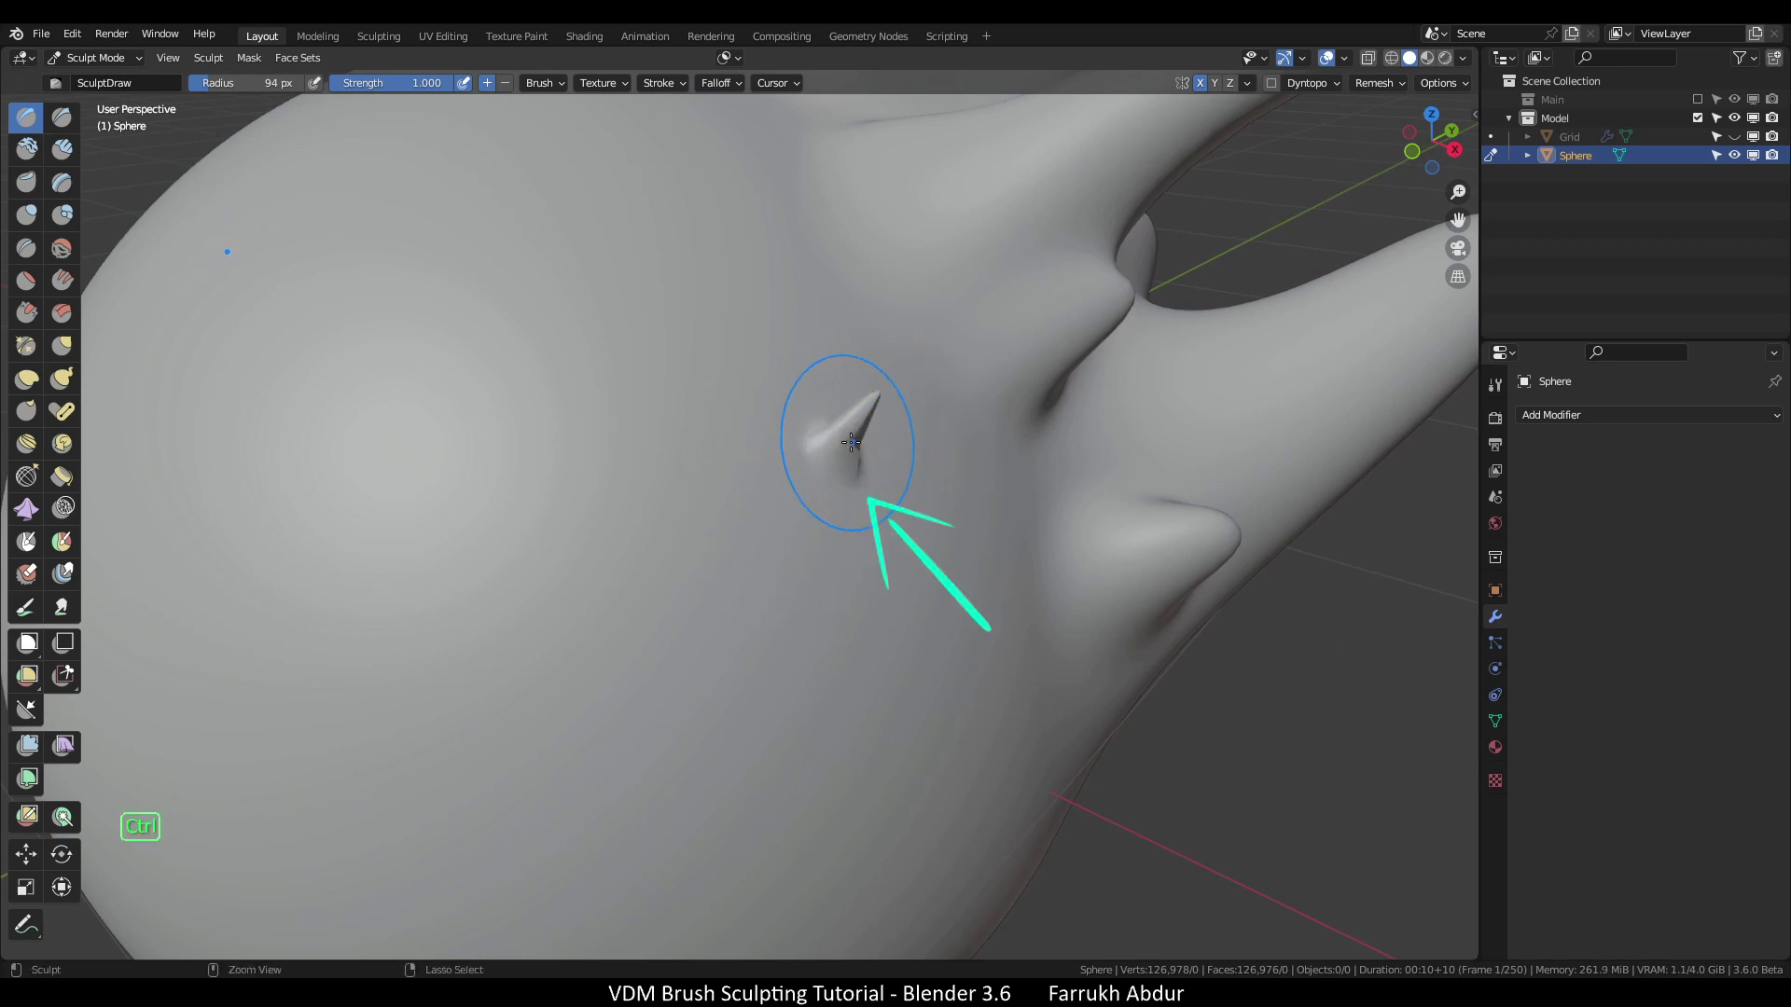
pyautogui.hotkey('ctrl', 'z')
pyautogui.scroll(-6, 899, 499)
pyautogui.moveTo(909, 496); pyautogui.dragTo(829, 532, button='middle')
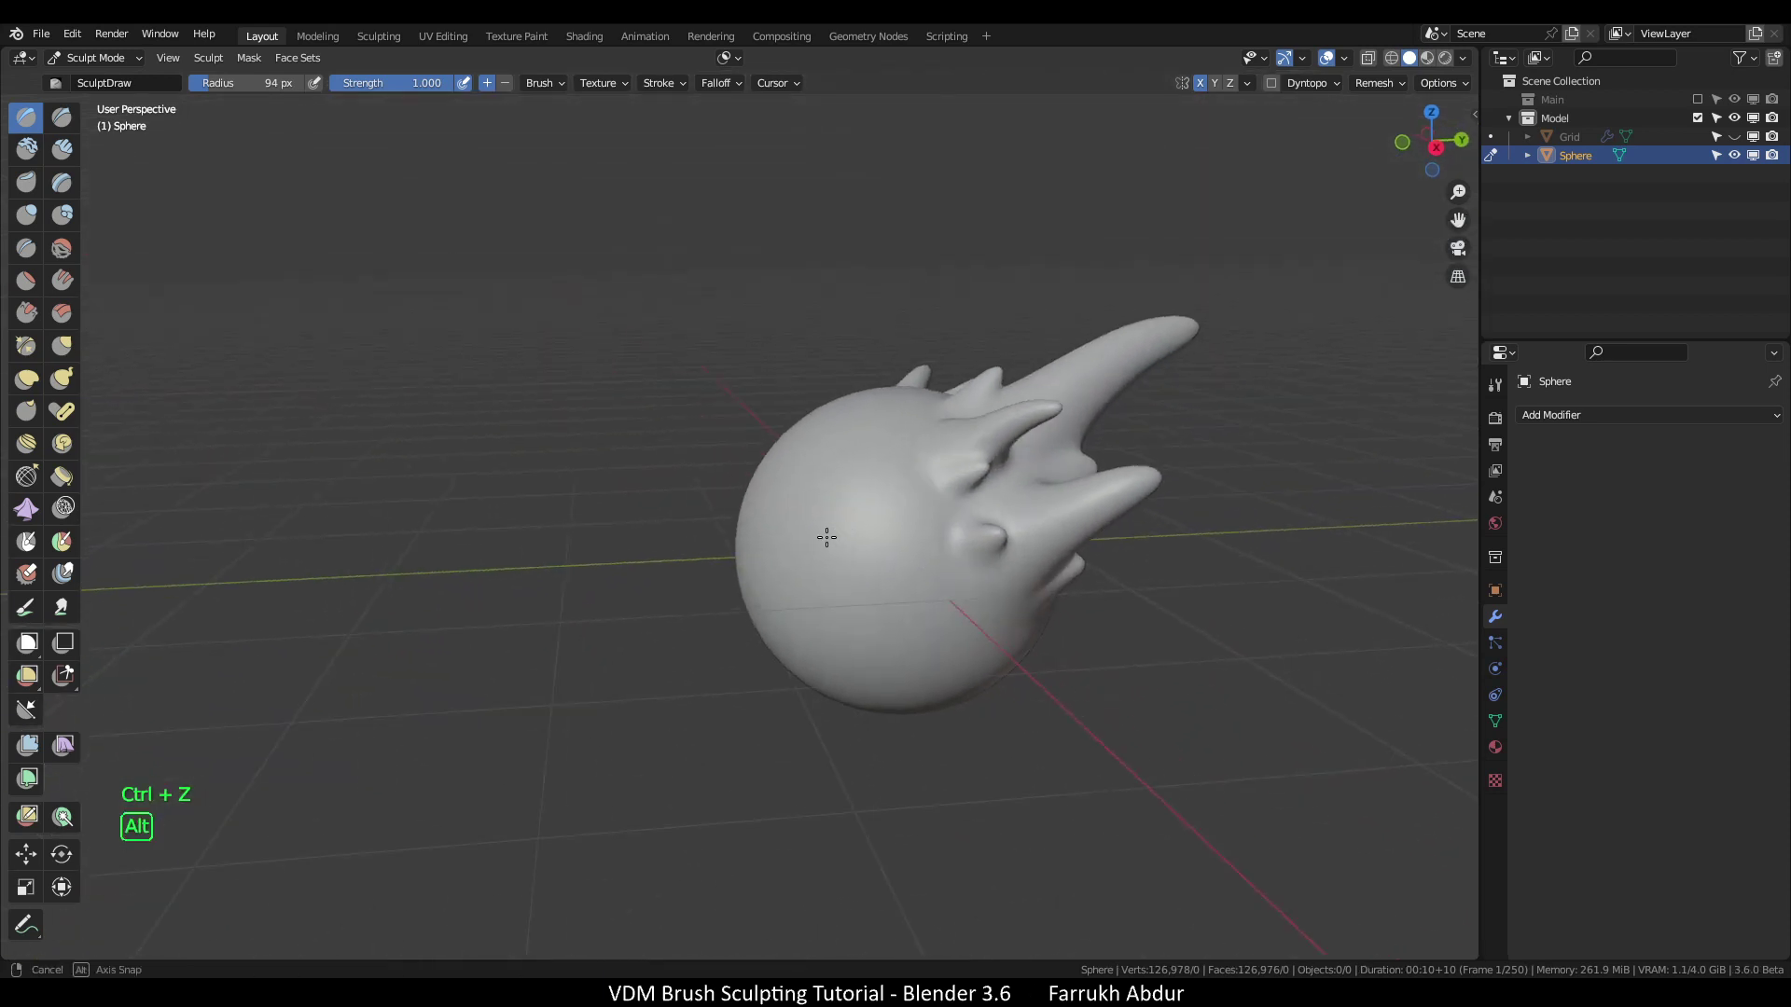
# With X-axis mirroring off, pull a long spike up from the top and bend its tip
pyautogui.click(1200, 84)
pyautogui.moveTo(1139, 180); pyautogui.dragTo(854, 441, button='middle')
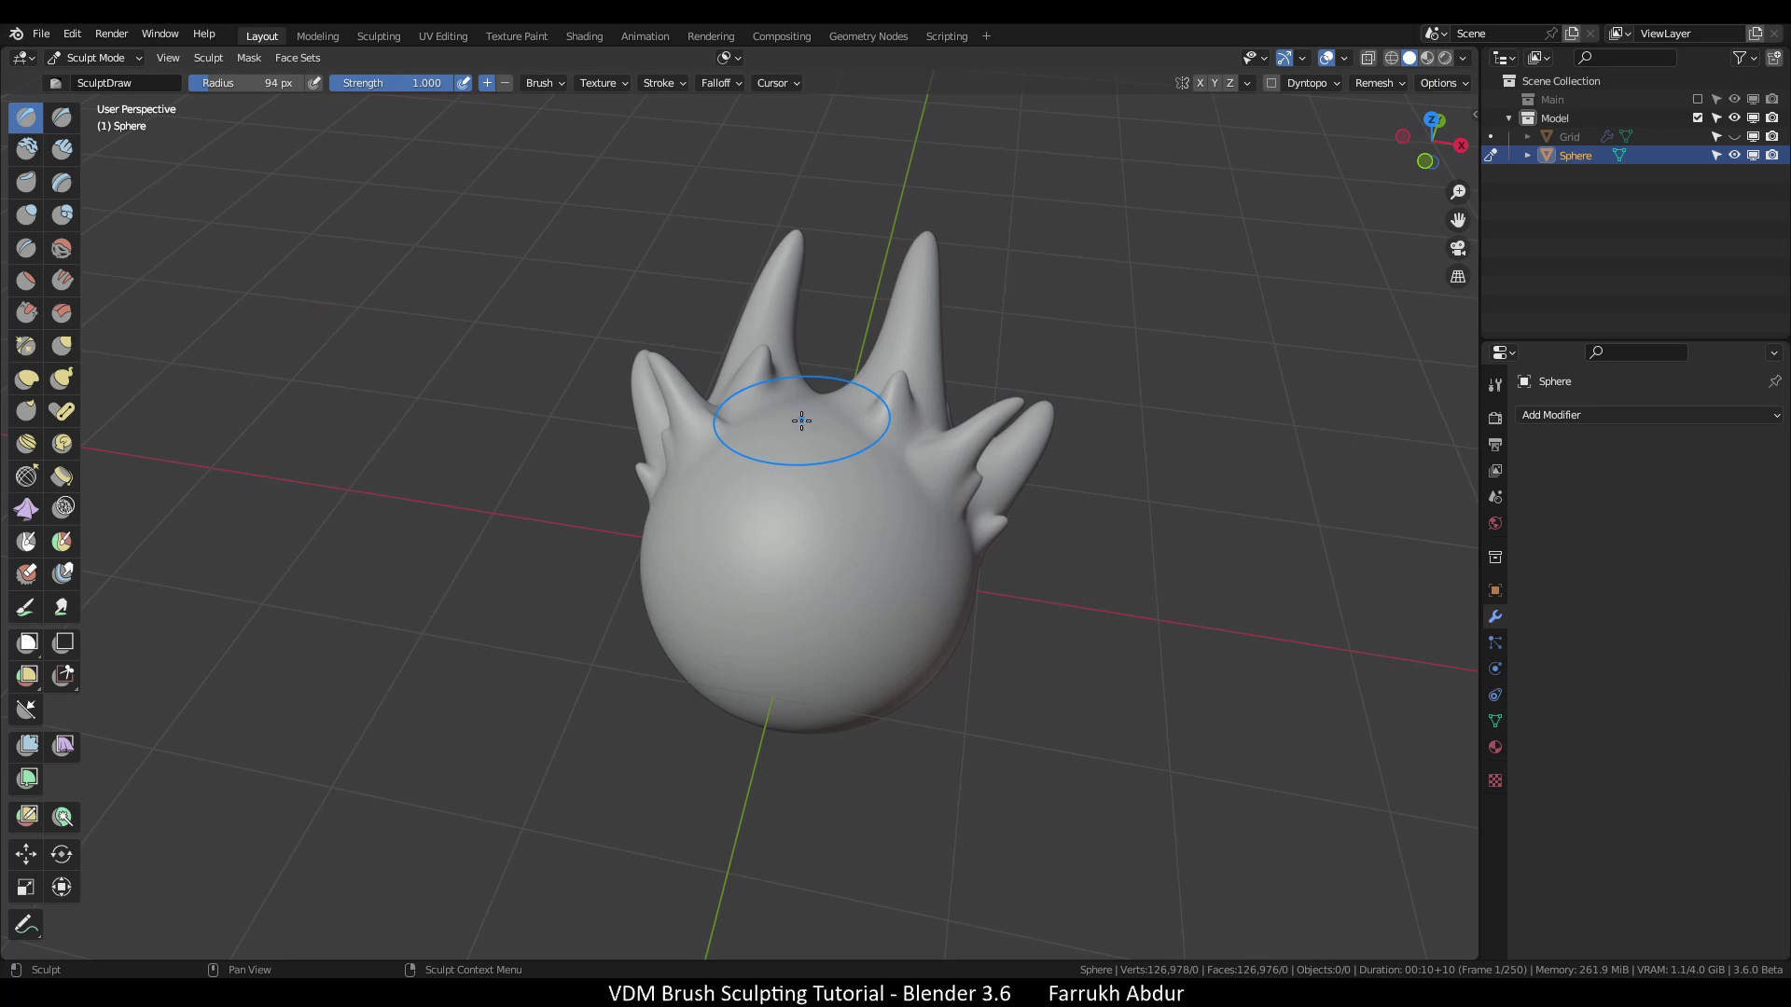
pyautogui.moveTo(802, 420)
pyautogui.mouseDown()
pyautogui.moveTo(739, 614)
pyautogui.moveTo(761, 650)
pyautogui.moveTo(727, 707)
pyautogui.moveTo(732, 588)
pyautogui.moveTo(773, 598)
pyautogui.mouseUp()
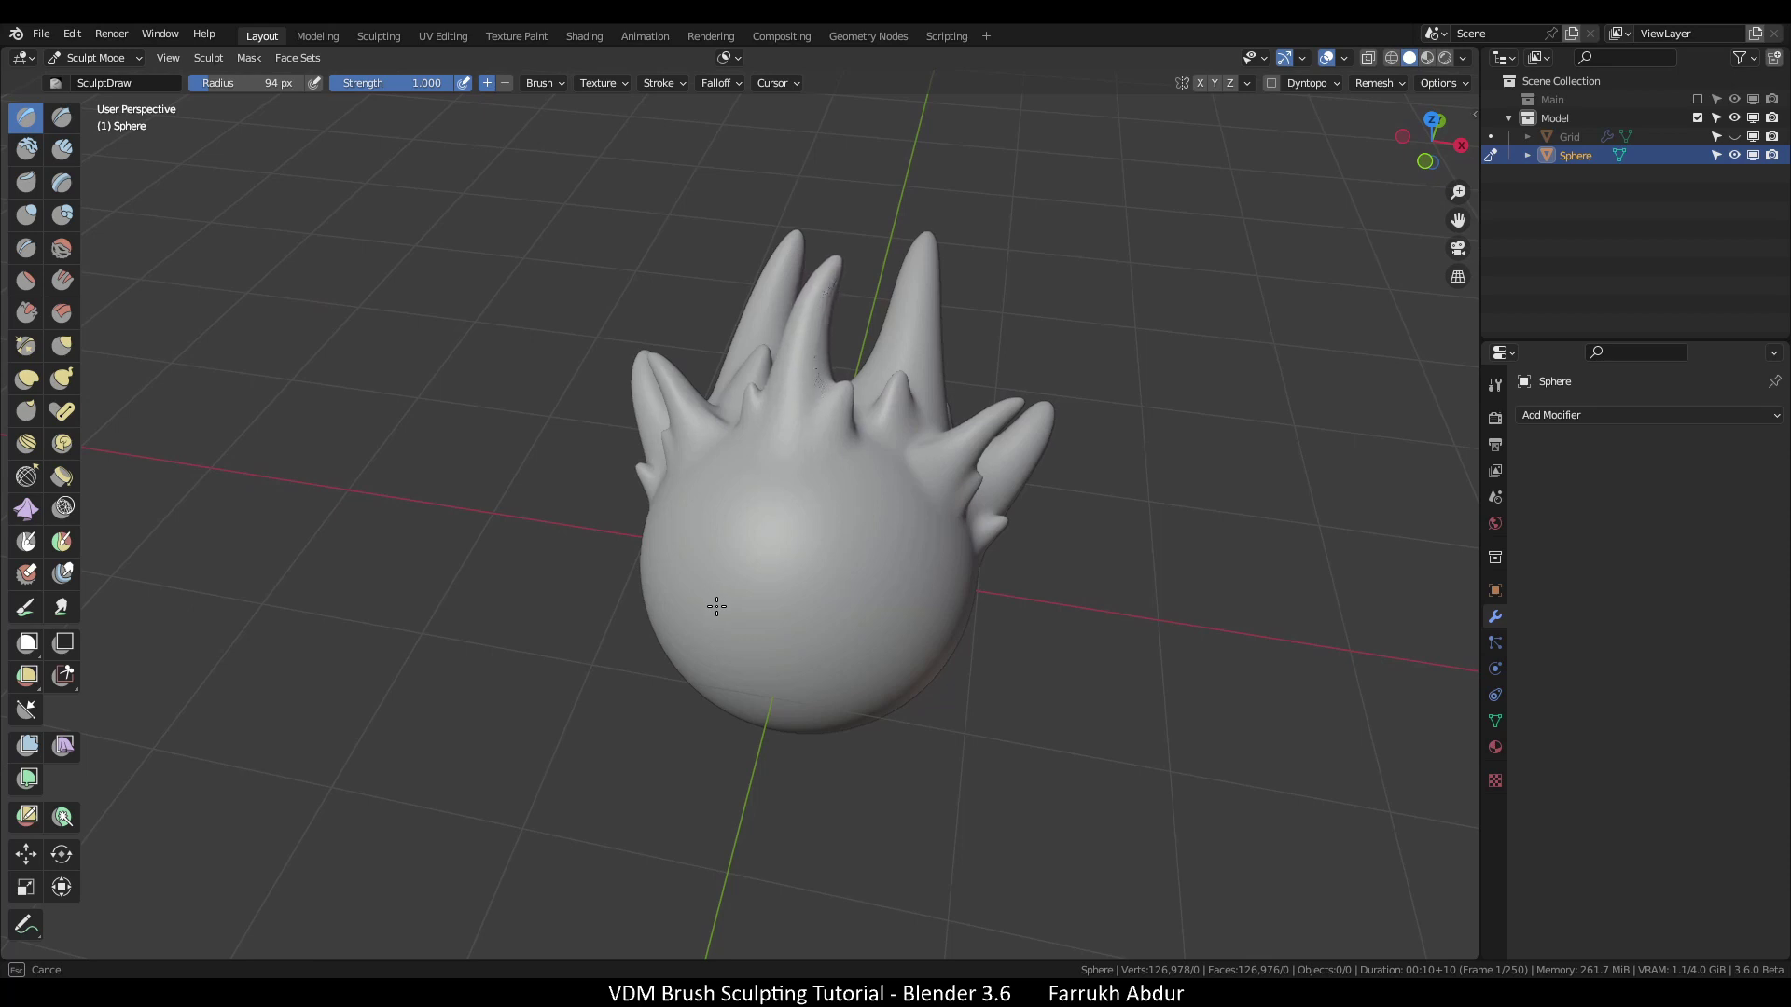
pyautogui.moveTo(716, 606); pyautogui.dragTo(683, 578)
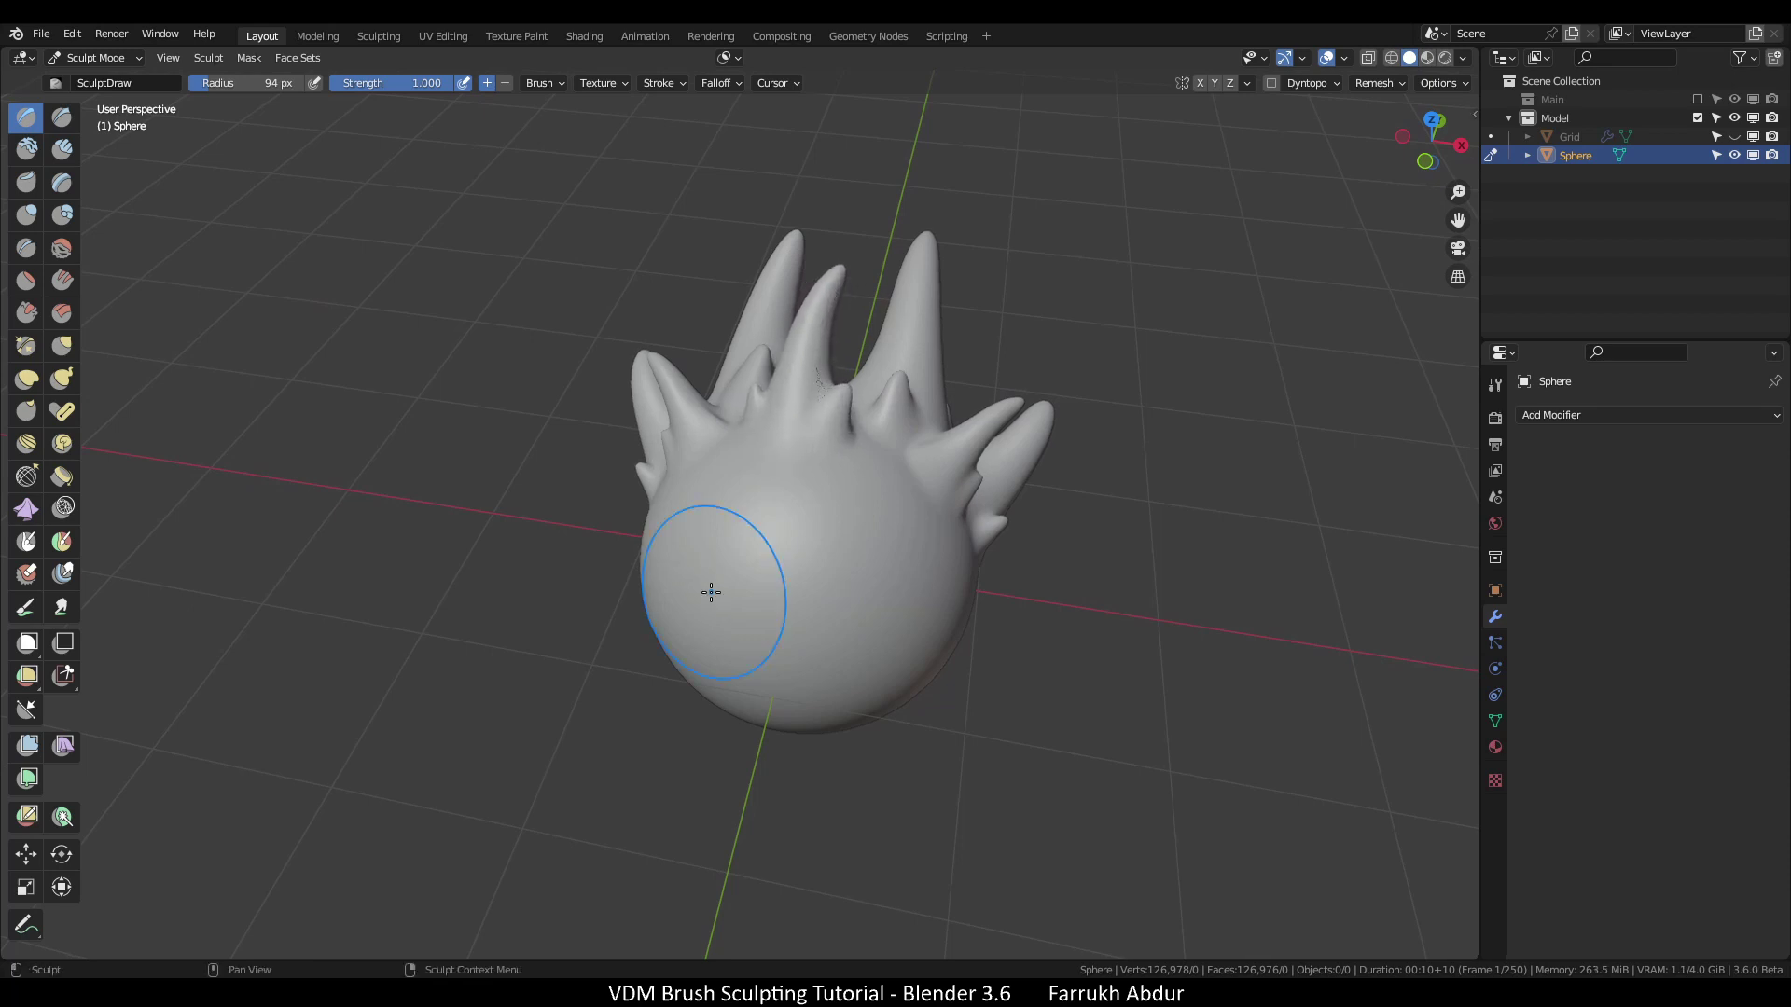
pyautogui.keyDown('alt'); pyautogui.moveTo(751, 352); pyautogui.dragTo(634, 380, button='middle'); pyautogui.keyUp('alt')
pyautogui.scroll(8, 852, 367)
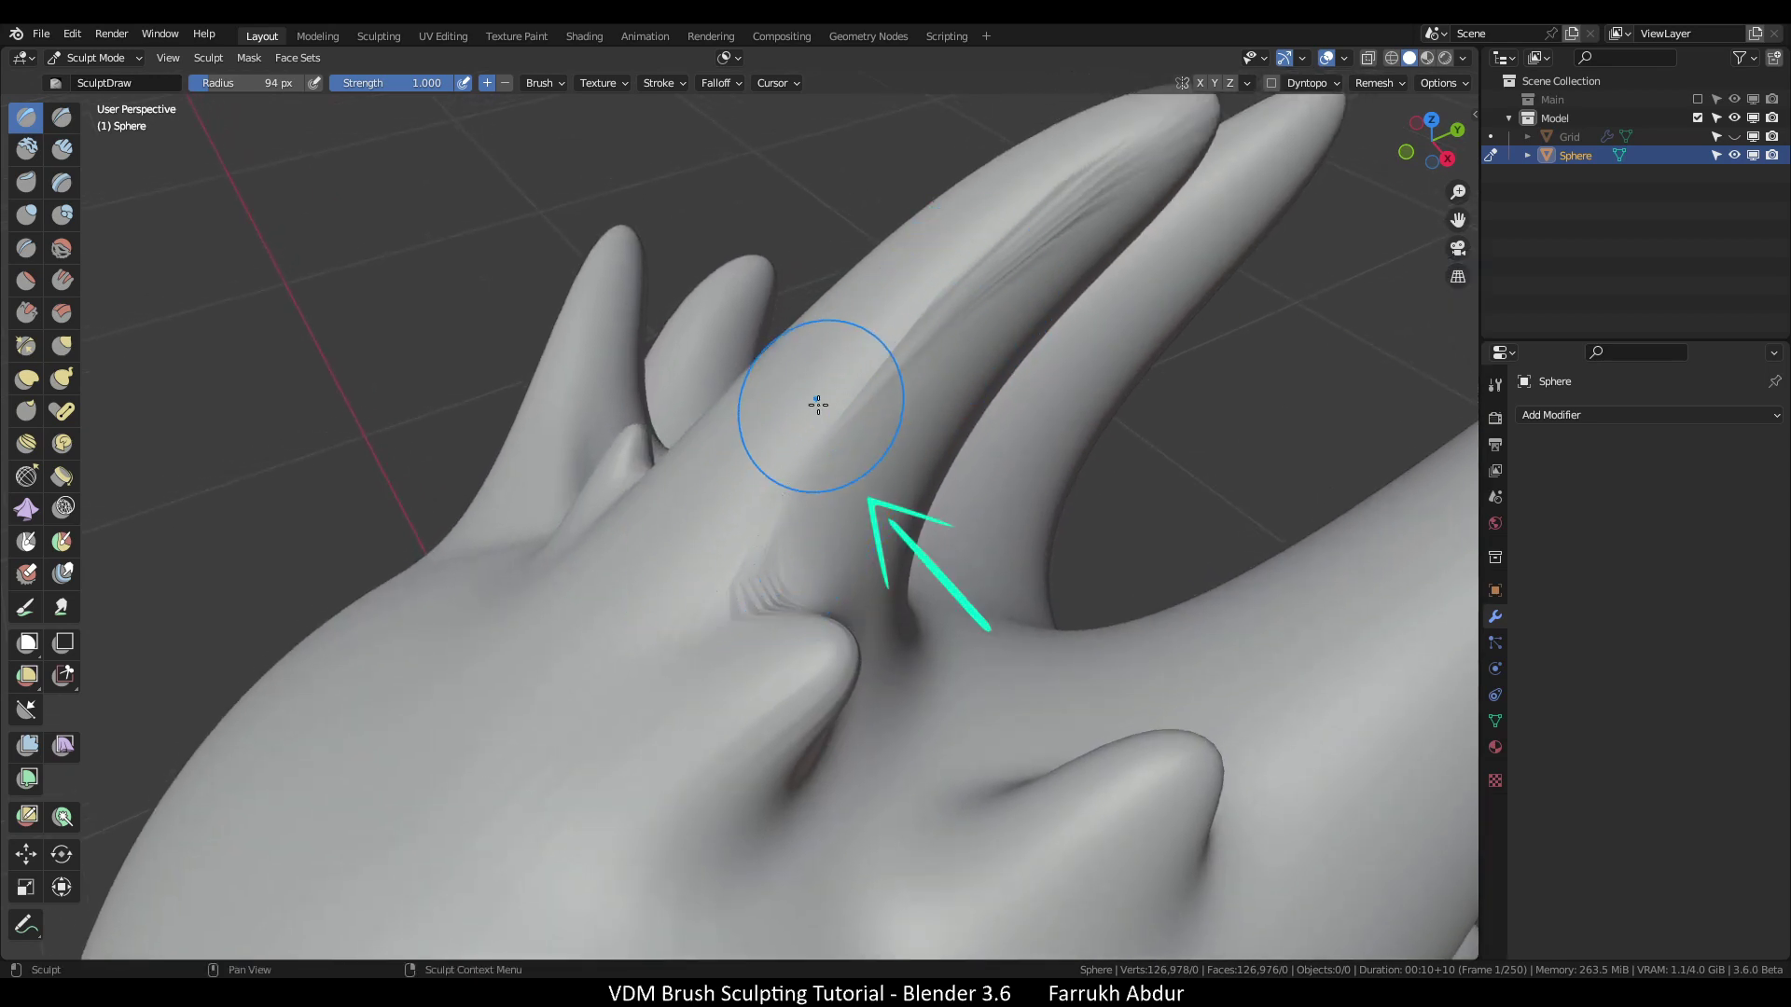
# Check the wireframe with F4 and undo the distorted horn stroke
pyautogui.press('F4')
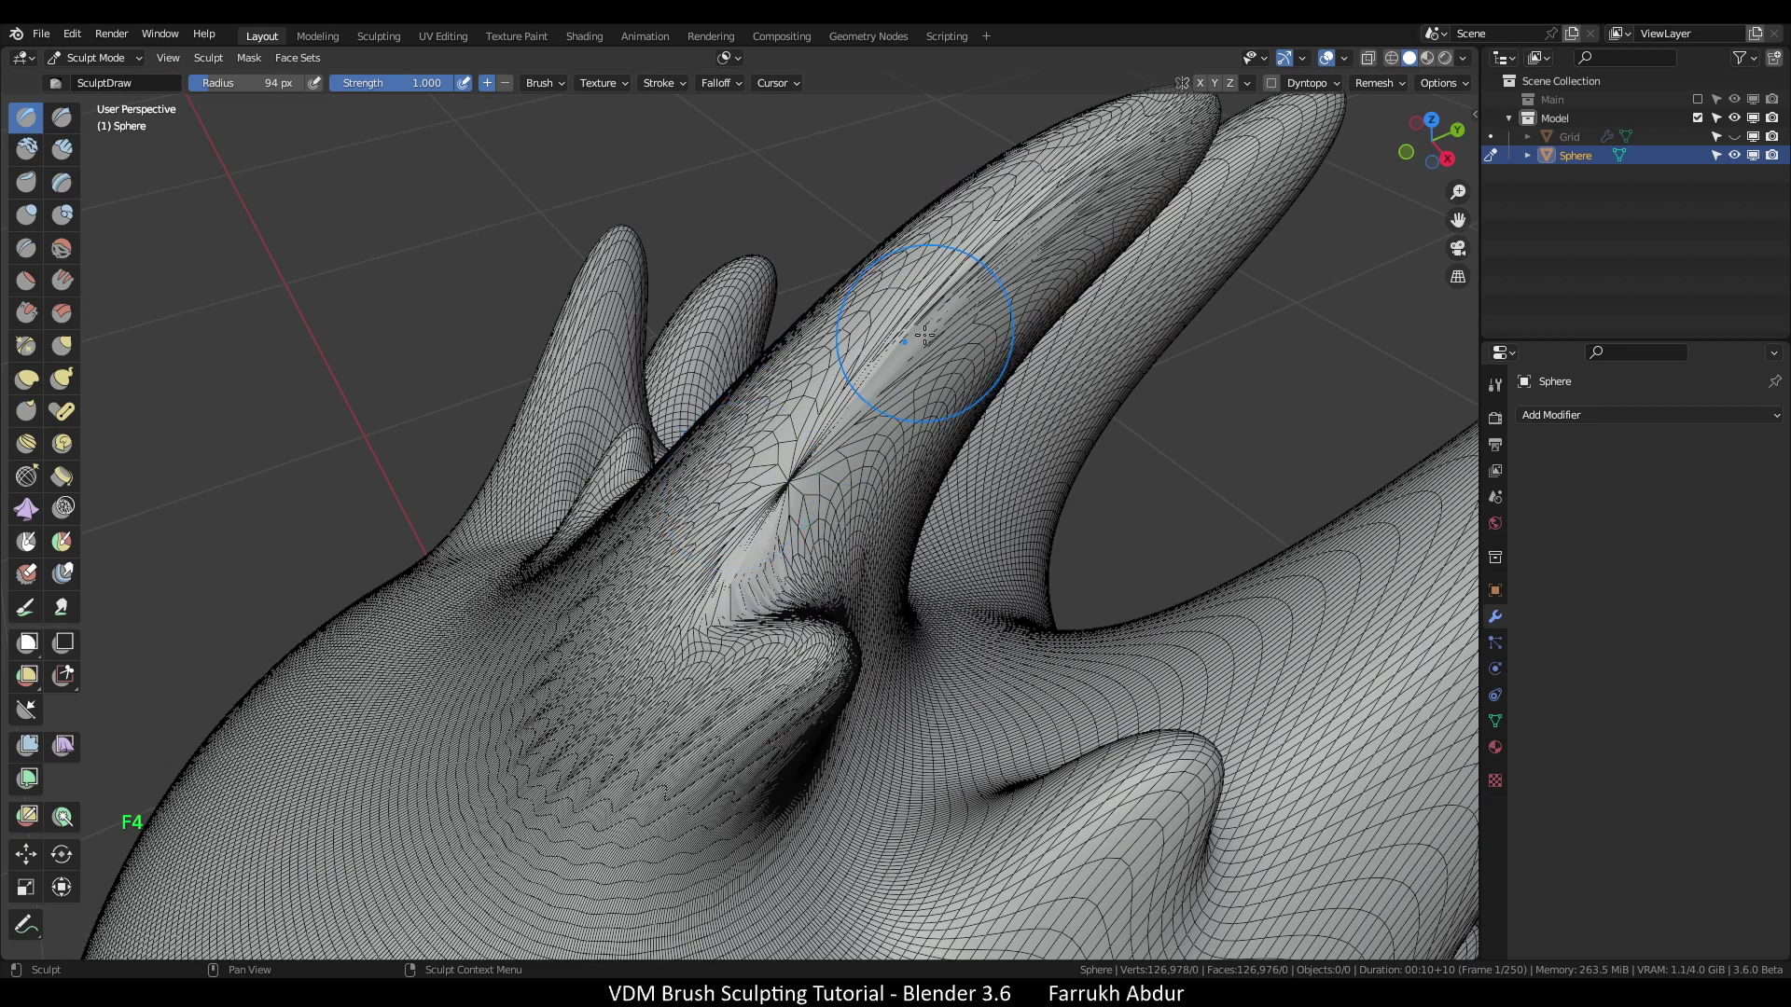
pyautogui.press('F4')
pyautogui.scroll(-8, 942, 382)
pyautogui.hotkey('ctrl', 'z')
# Grow a new spike from the top centre and extend it upward
pyautogui.moveTo(970, 434)
pyautogui.keyDown('alt'); pyautogui.mouseDown(button='middle')
pyautogui.moveTo(923, 418)
pyautogui.moveTo(1047, 416)
pyautogui.mouseUp(button='middle'); pyautogui.keyUp('alt')
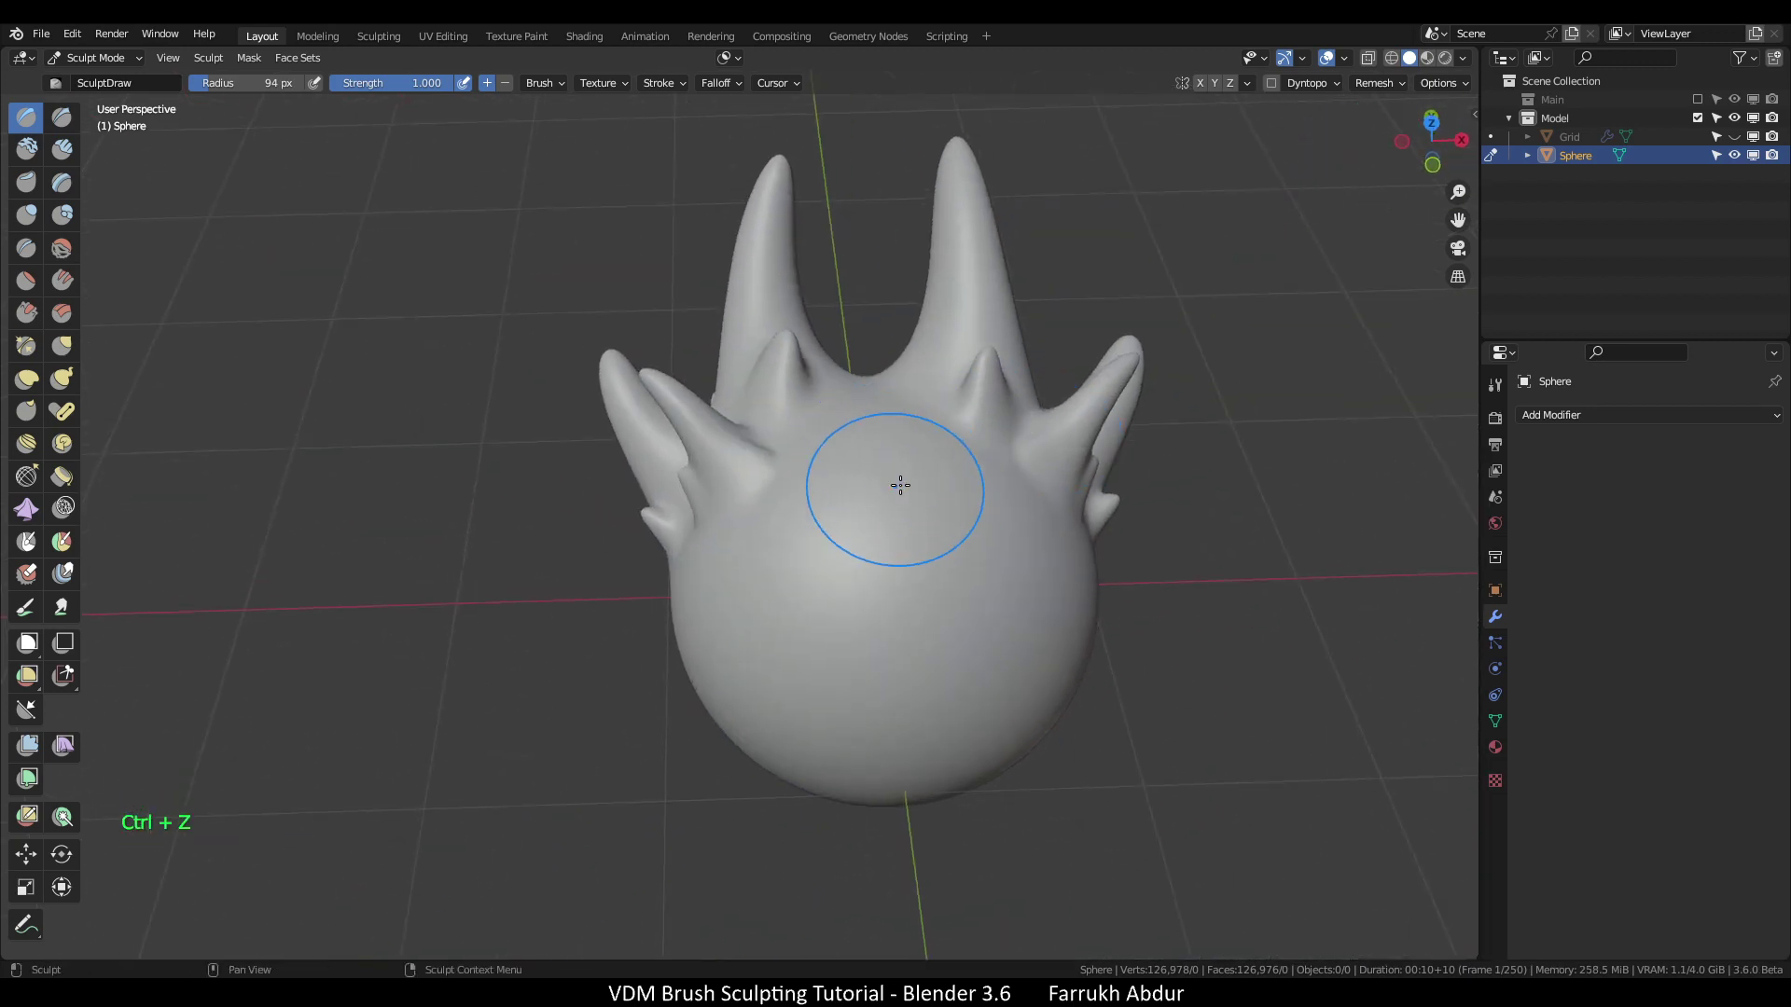
pyautogui.moveTo(871, 403)
pyautogui.mouseDown()
pyautogui.moveTo(875, 502)
pyautogui.moveTo(848, 600)
pyautogui.moveTo(856, 584)
pyautogui.mouseUp()
pyautogui.moveTo(857, 584)
pyautogui.keyDown('alt'); pyautogui.mouseDown(button='middle')
pyautogui.moveTo(780, 472)
pyautogui.moveTo(812, 523)
pyautogui.moveTo(851, 472)
pyautogui.moveTo(883, 492)
pyautogui.moveTo(883, 467)
pyautogui.mouseUp(button='middle'); pyautogui.keyUp('alt')
pyautogui.scroll(2, 884, 354)
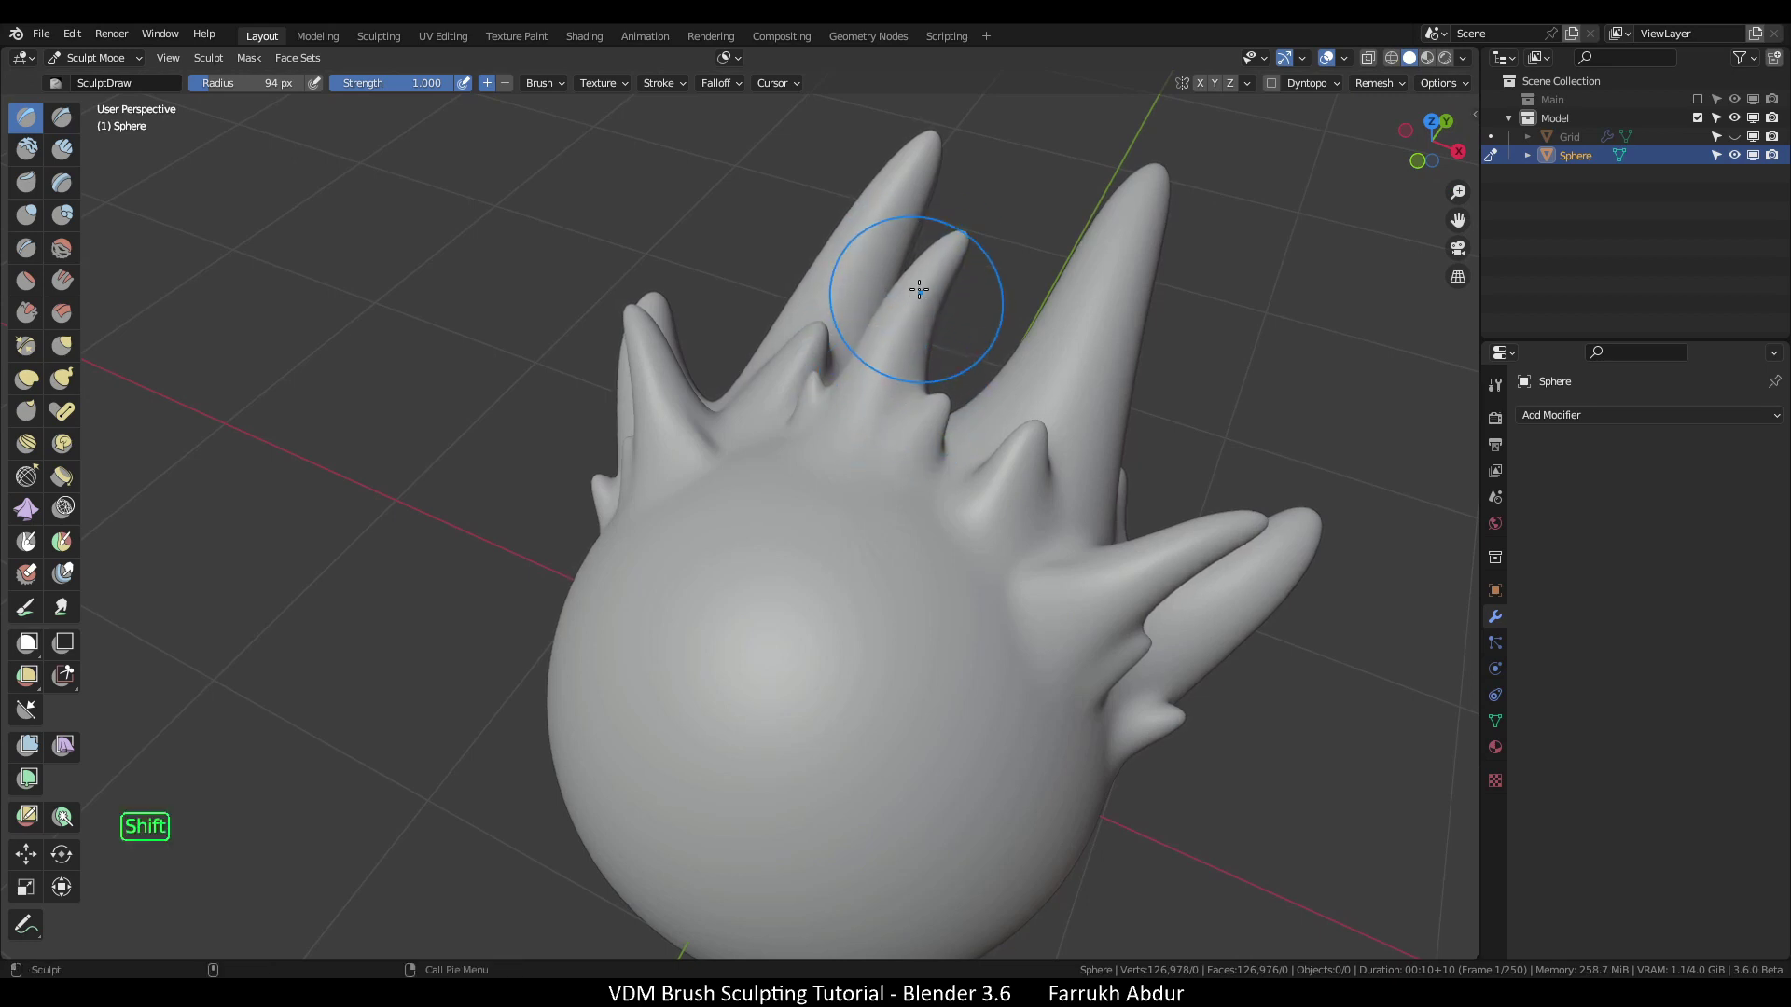
pyautogui.moveTo(820, 439)
pyautogui.keyDown('alt'); pyautogui.mouseDown(button='middle')
pyautogui.moveTo(859, 520)
pyautogui.moveTo(967, 429)
pyautogui.moveTo(830, 415)
pyautogui.moveTo(1044, 481)
pyautogui.moveTo(999, 360)
pyautogui.mouseUp(button='middle'); pyautogui.keyUp('alt')
pyautogui.scroll(-3, 830, 415)
pyautogui.scroll(4, 939, 440)
# Switch the sphere to Object Mode from the Tab pie menu
pyautogui.press('Tab')
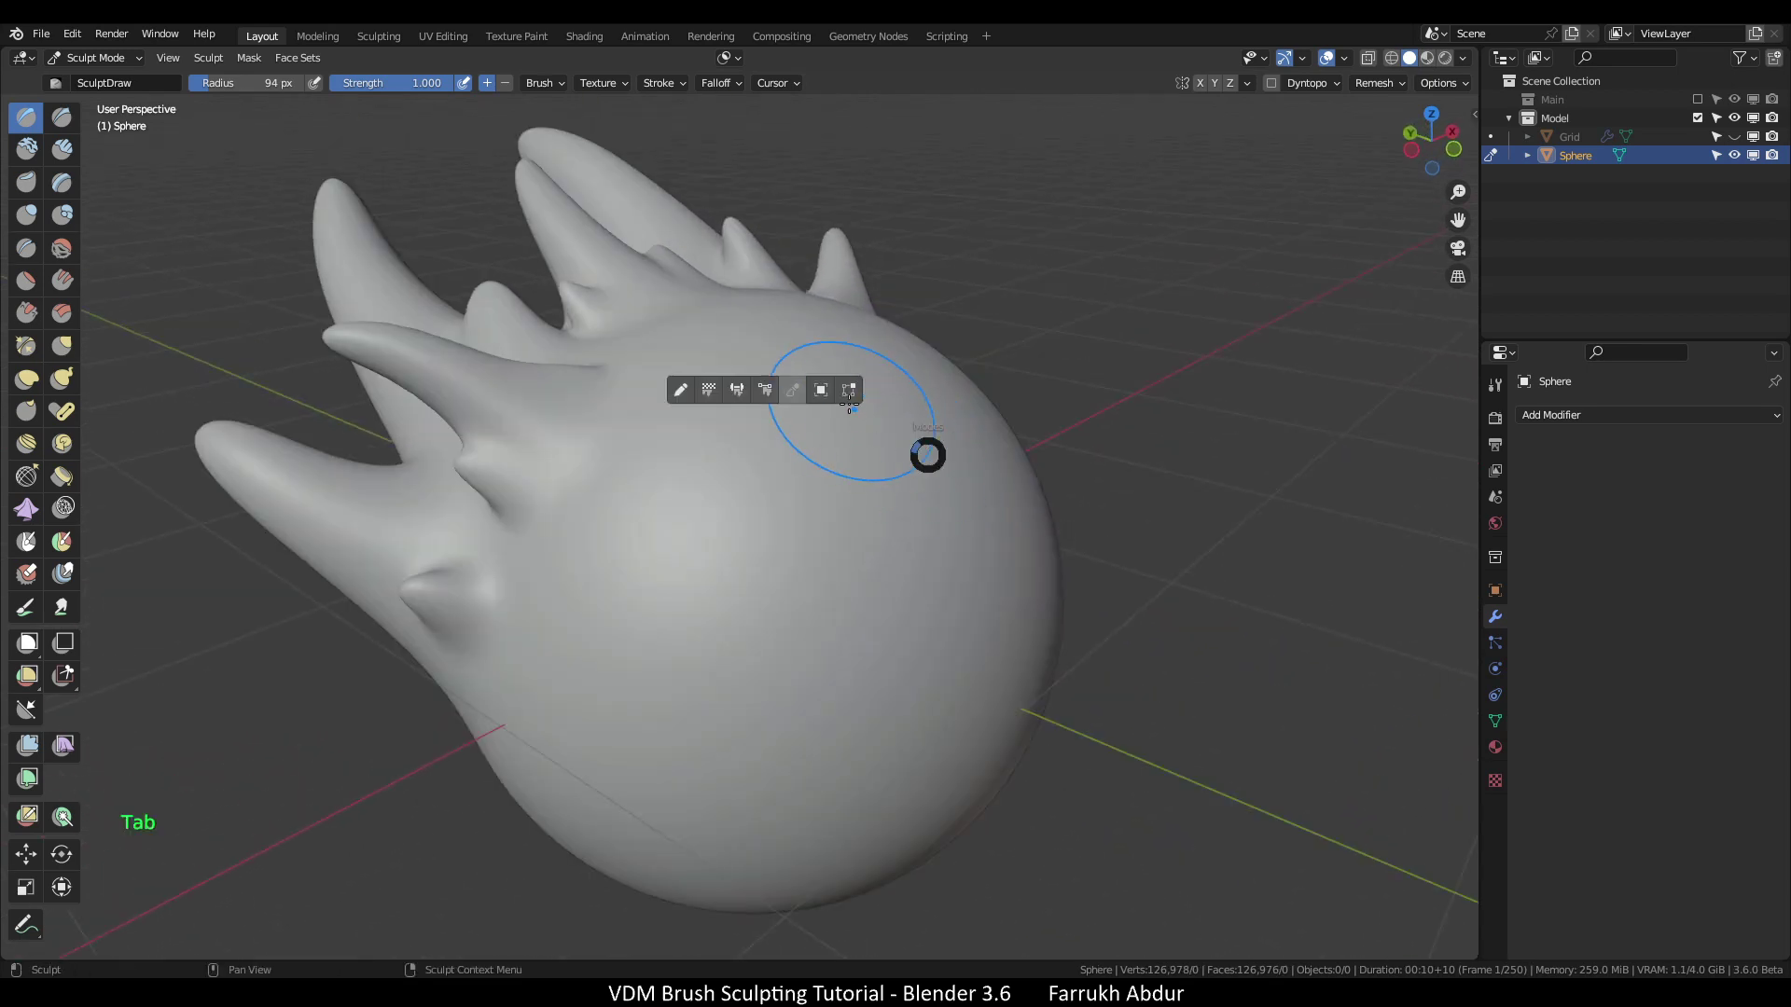
pyautogui.click(821, 390)
pyautogui.scroll(-4, 931, 471)
pyautogui.keyDown('alt'); pyautogui.moveTo(931, 470); pyautogui.dragTo(849, 612, button='middle'); pyautogui.keyUp('alt')
# Deselect the sphere, stamp a first pair of mirrored eye dents, then undo them
pyautogui.click(849, 616)
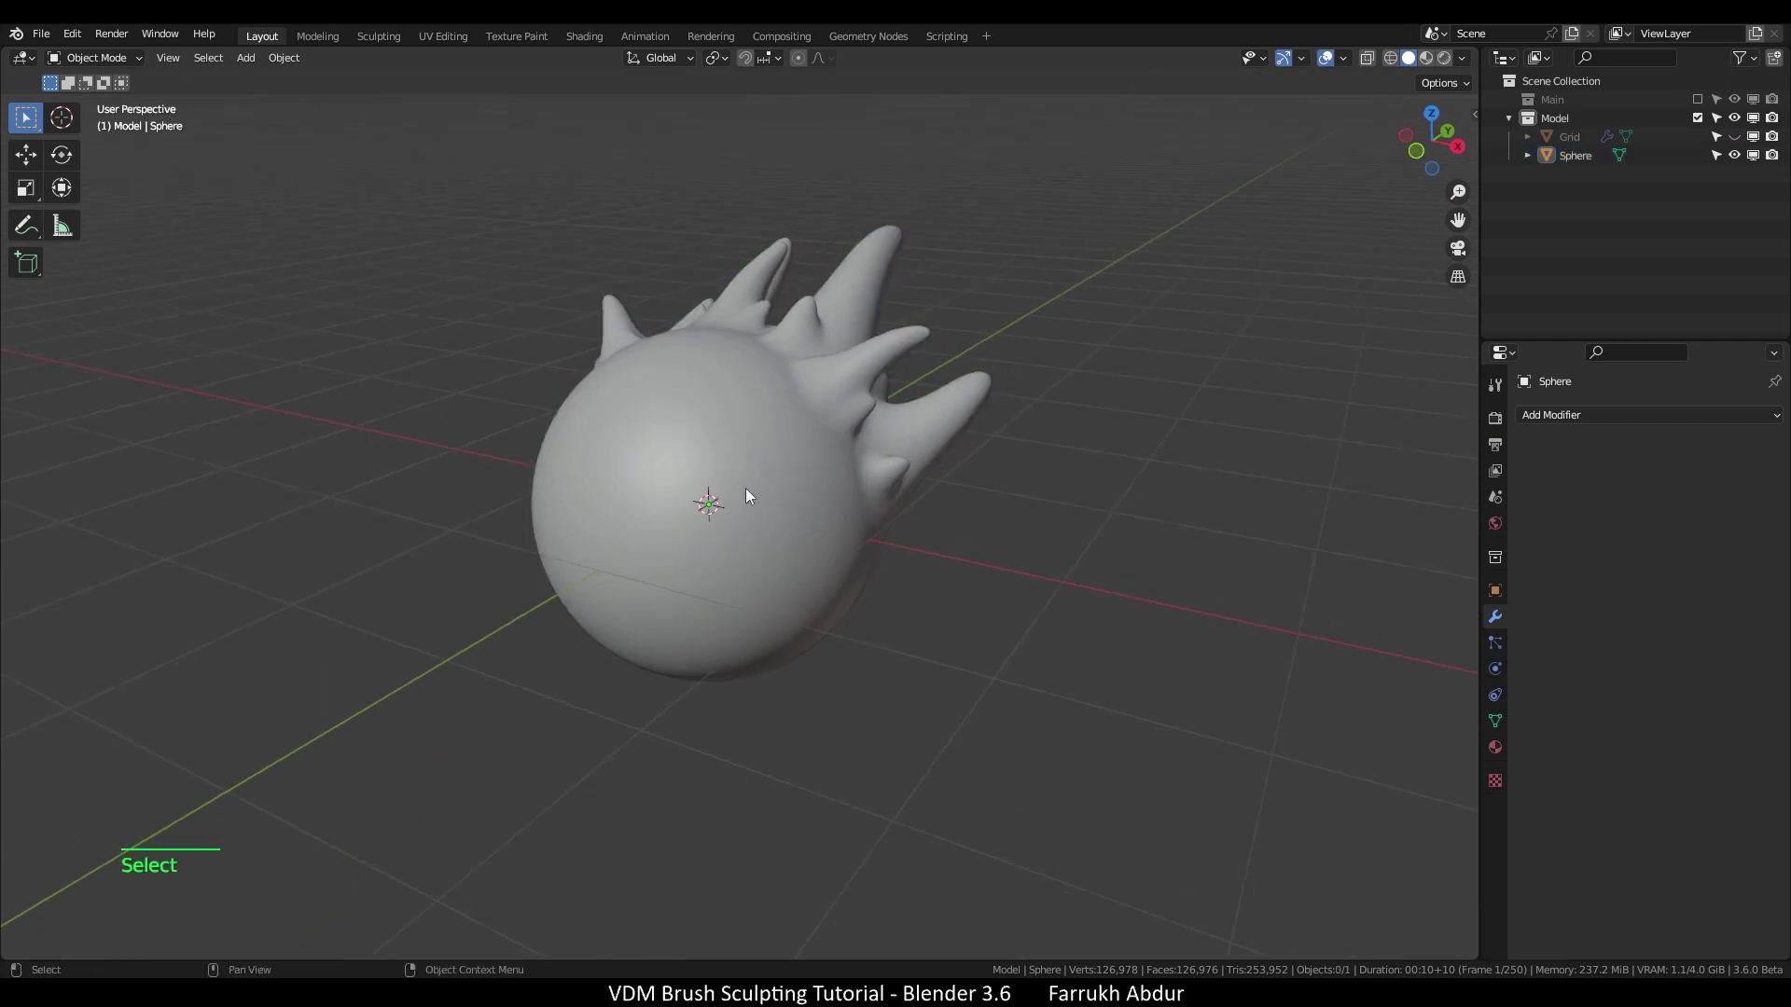
pyautogui.keyDown('alt'); pyautogui.moveTo(746, 494); pyautogui.dragTo(756, 495, button='middle'); pyautogui.keyUp('alt')
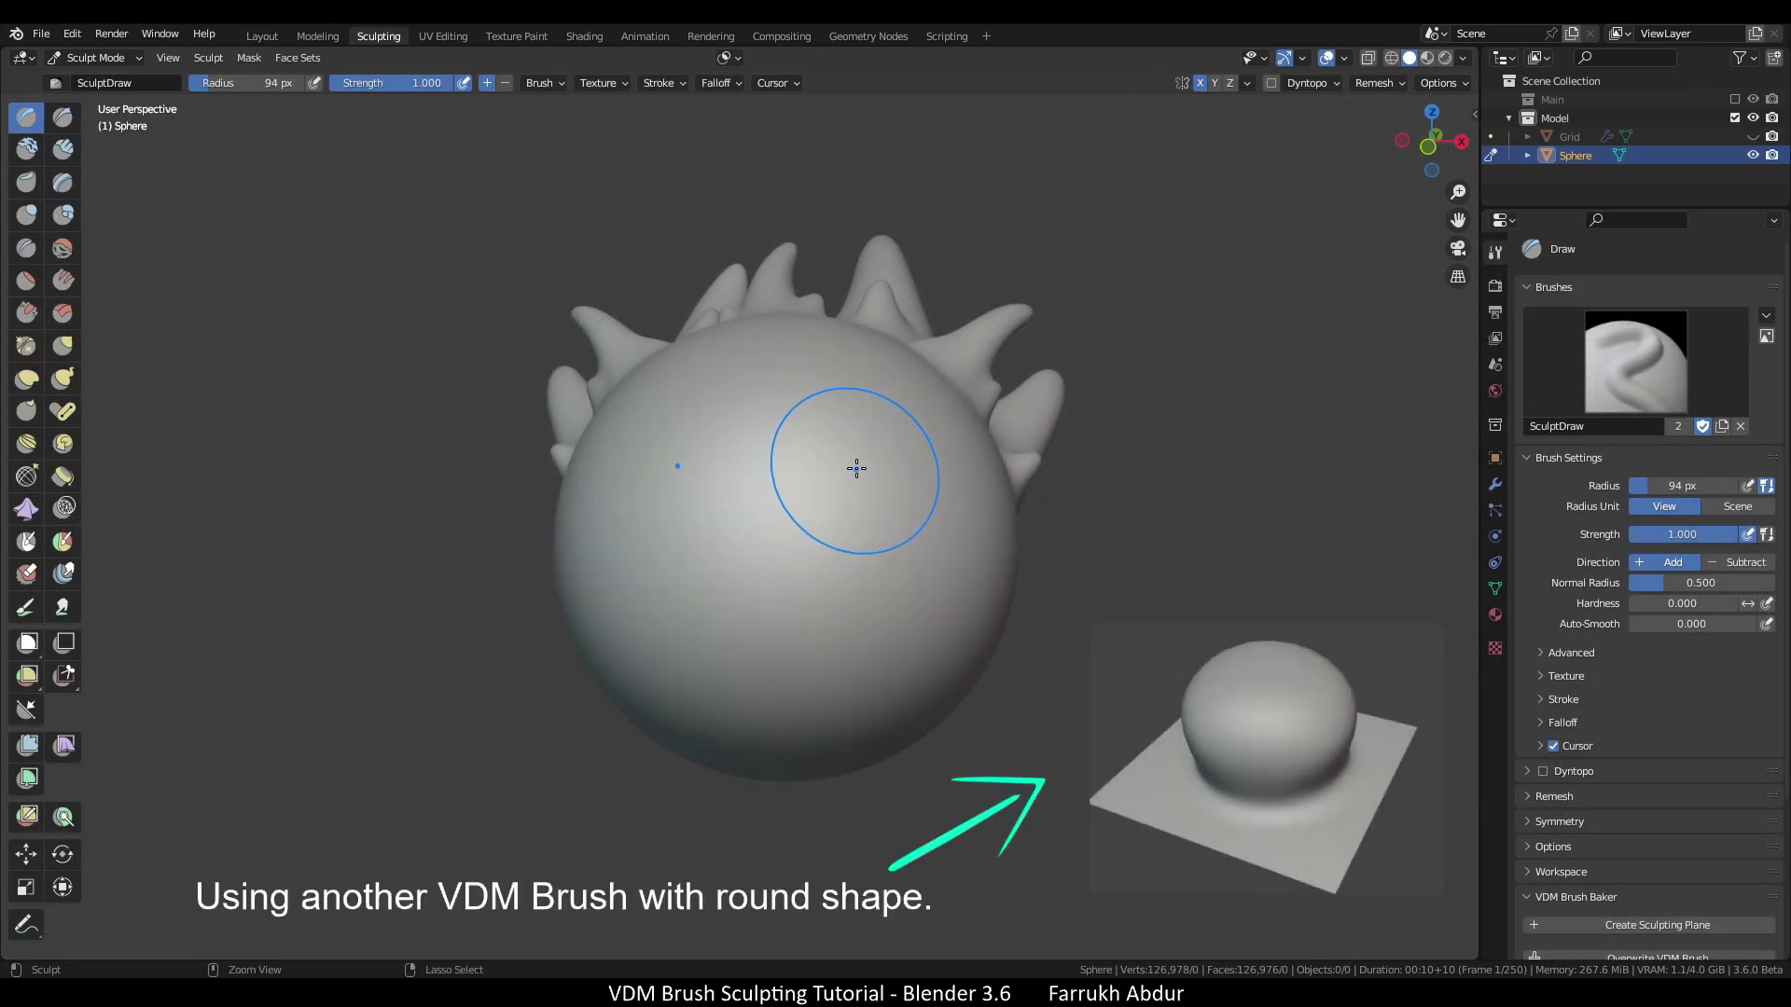
pyautogui.moveTo(848, 467); pyautogui.dragTo(900, 653)
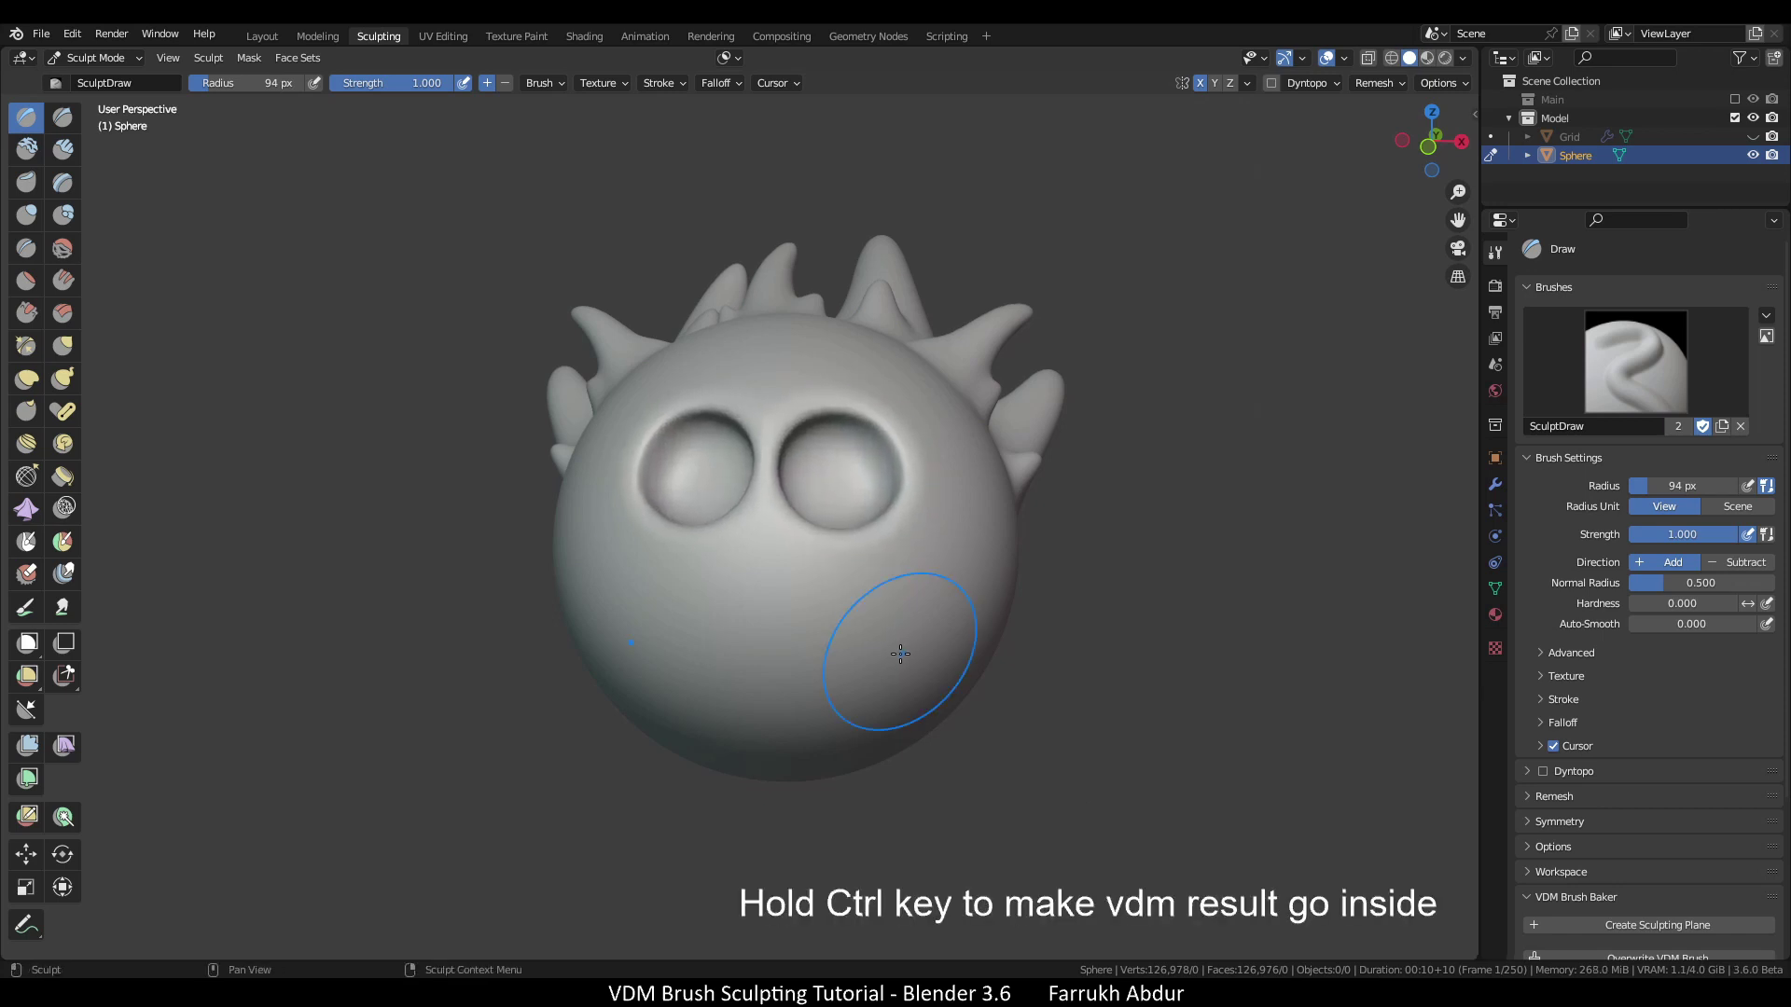
pyautogui.moveTo(901, 653); pyautogui.dragTo(899, 559, button='middle')
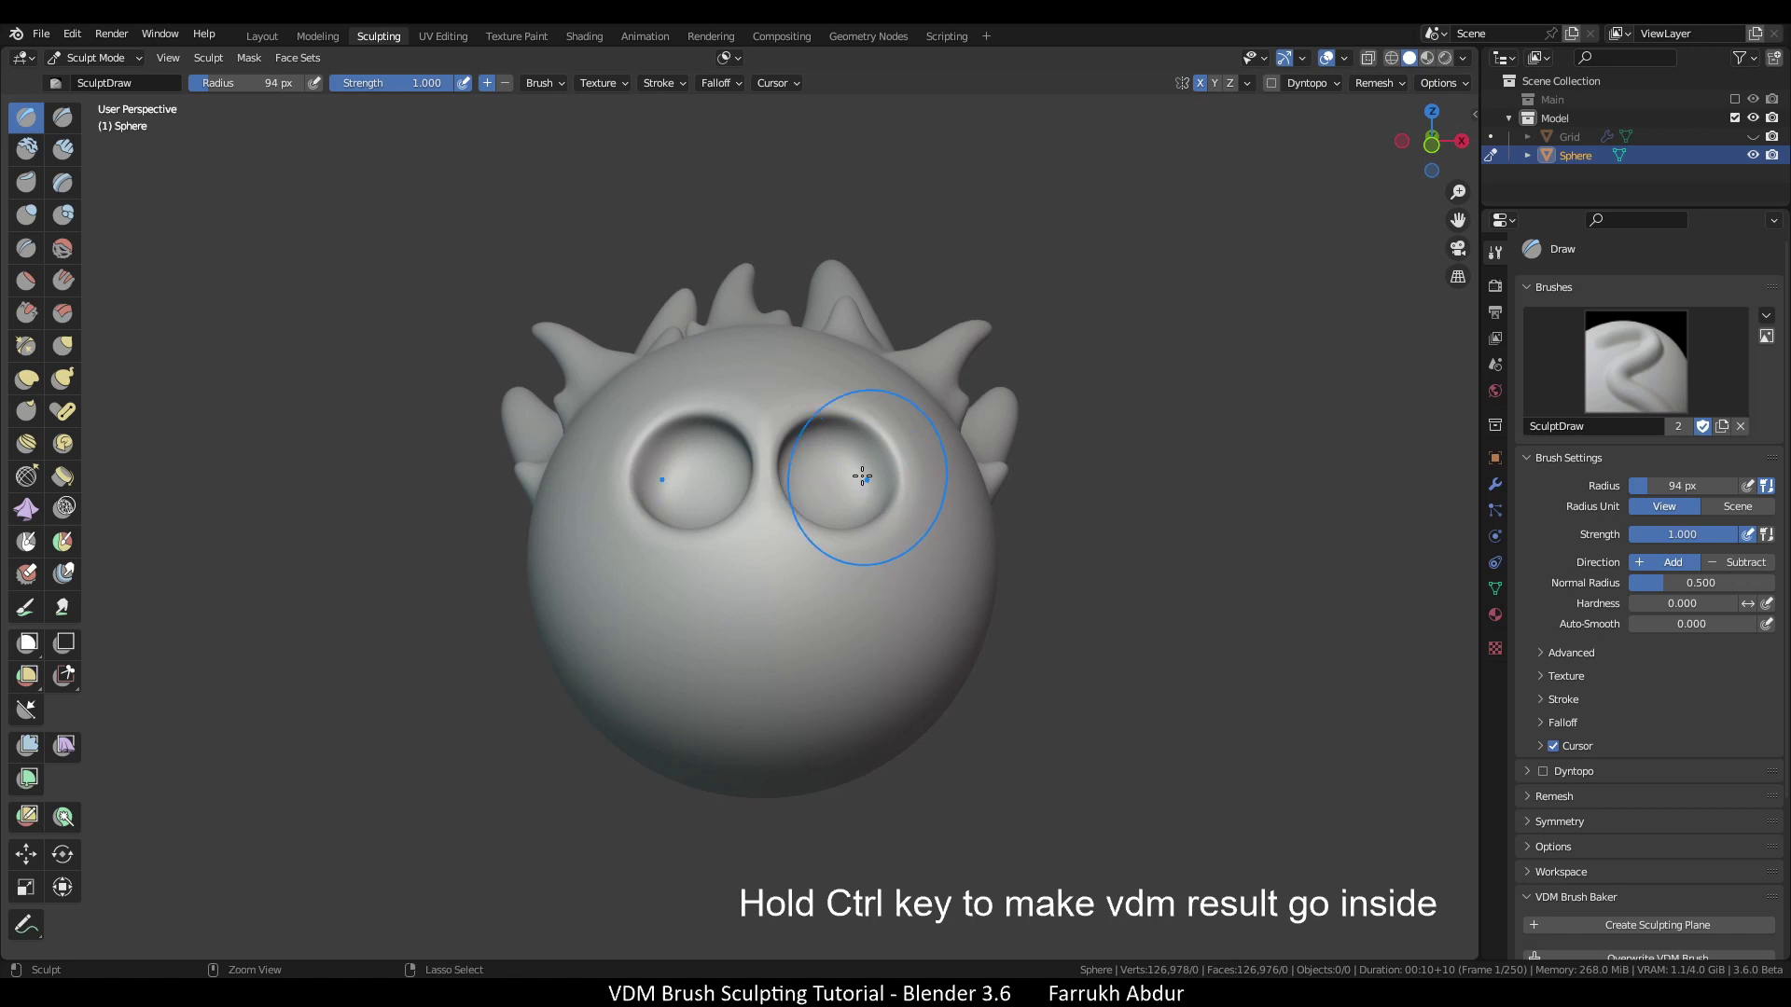
pyautogui.hotkey('ctrl', 'z')
# Stamp deeper mirrored eye sockets and a round mouth below them
pyautogui.keyDown('ctrl'); pyautogui.moveTo(859, 471); pyautogui.dragTo(914, 685); pyautogui.keyUp('ctrl')
pyautogui.moveTo(914, 686)
pyautogui.mouseDown(button='middle')
pyautogui.moveTo(862, 720)
pyautogui.moveTo(923, 714)
pyautogui.mouseUp(button='middle')
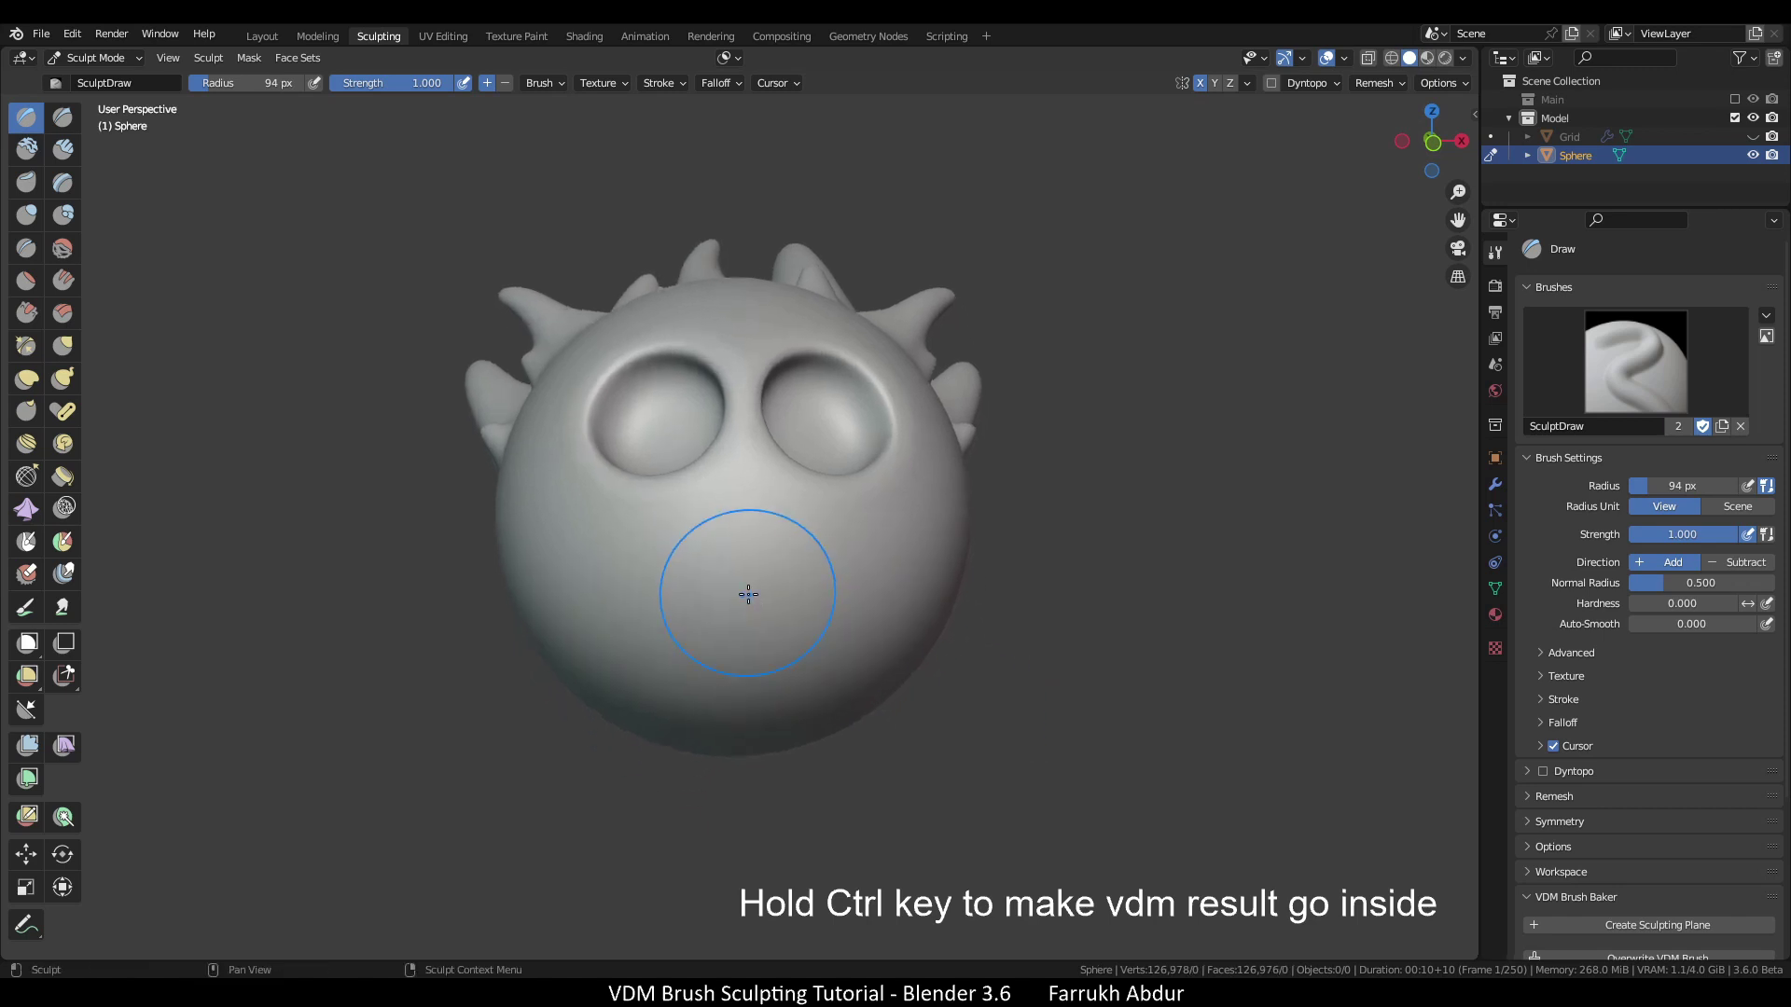
pyautogui.moveTo(748, 594); pyautogui.dragTo(740, 588, button='middle')
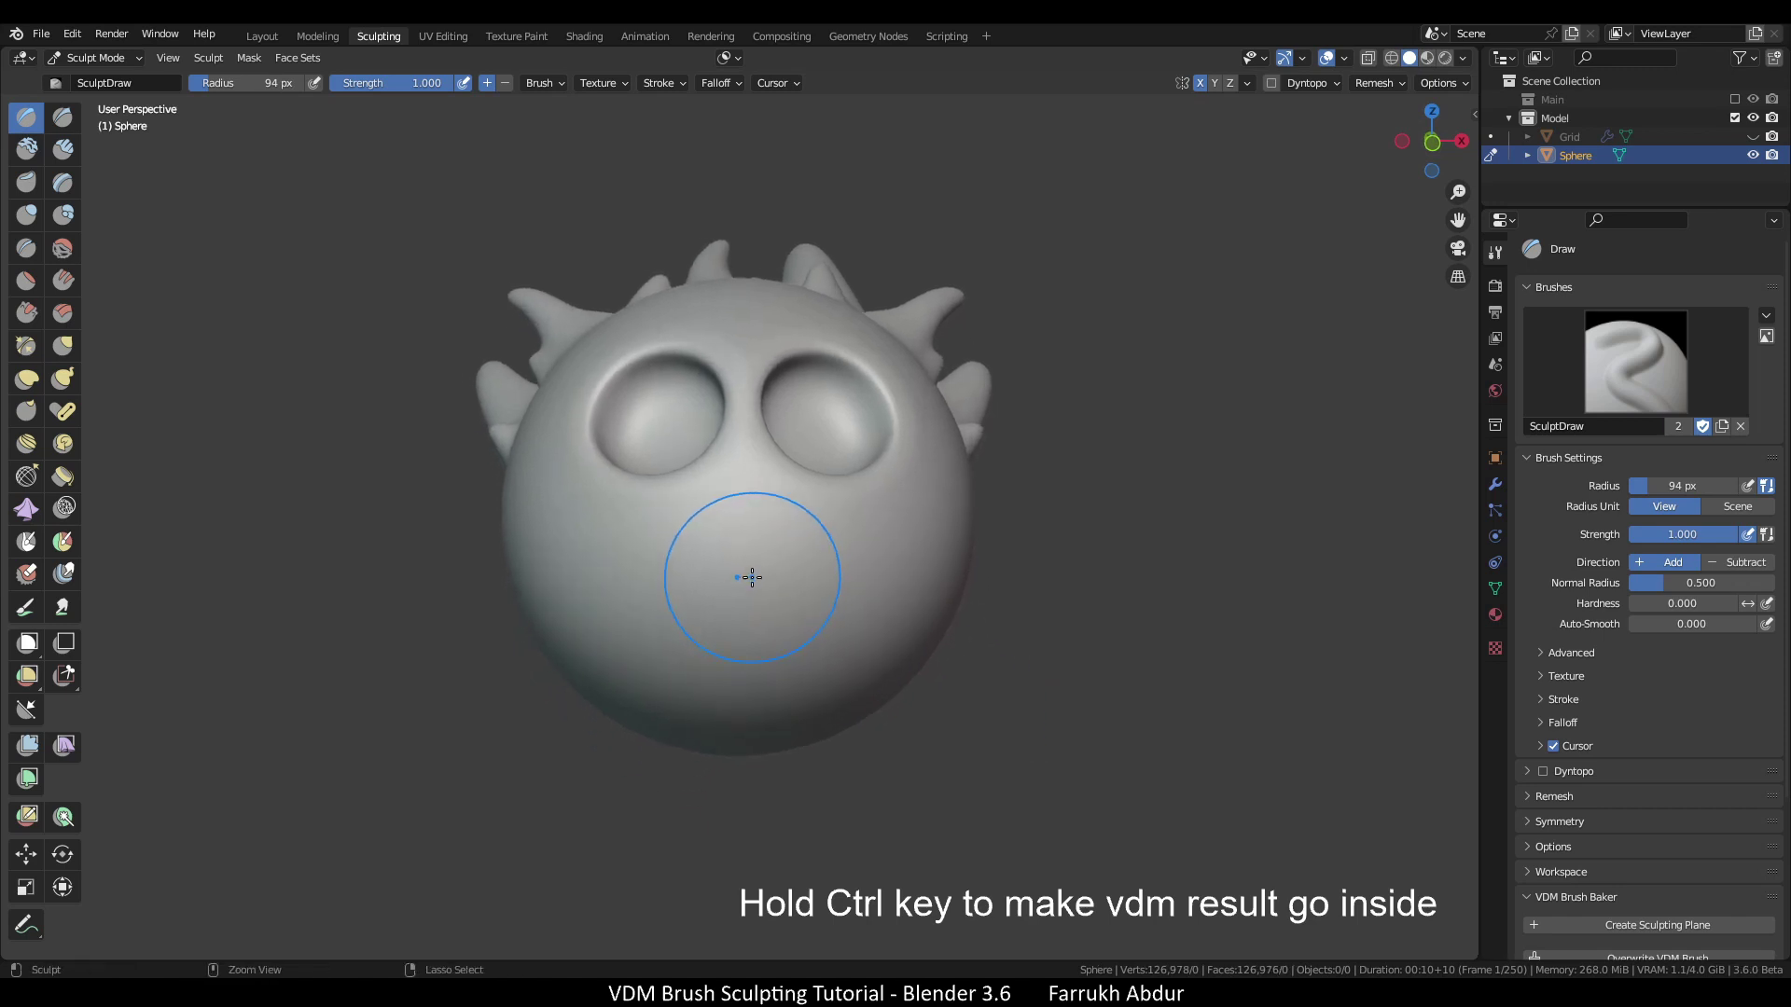
pyautogui.moveTo(743, 572); pyautogui.dragTo(791, 746)
pyautogui.scroll(2, 760, 560)
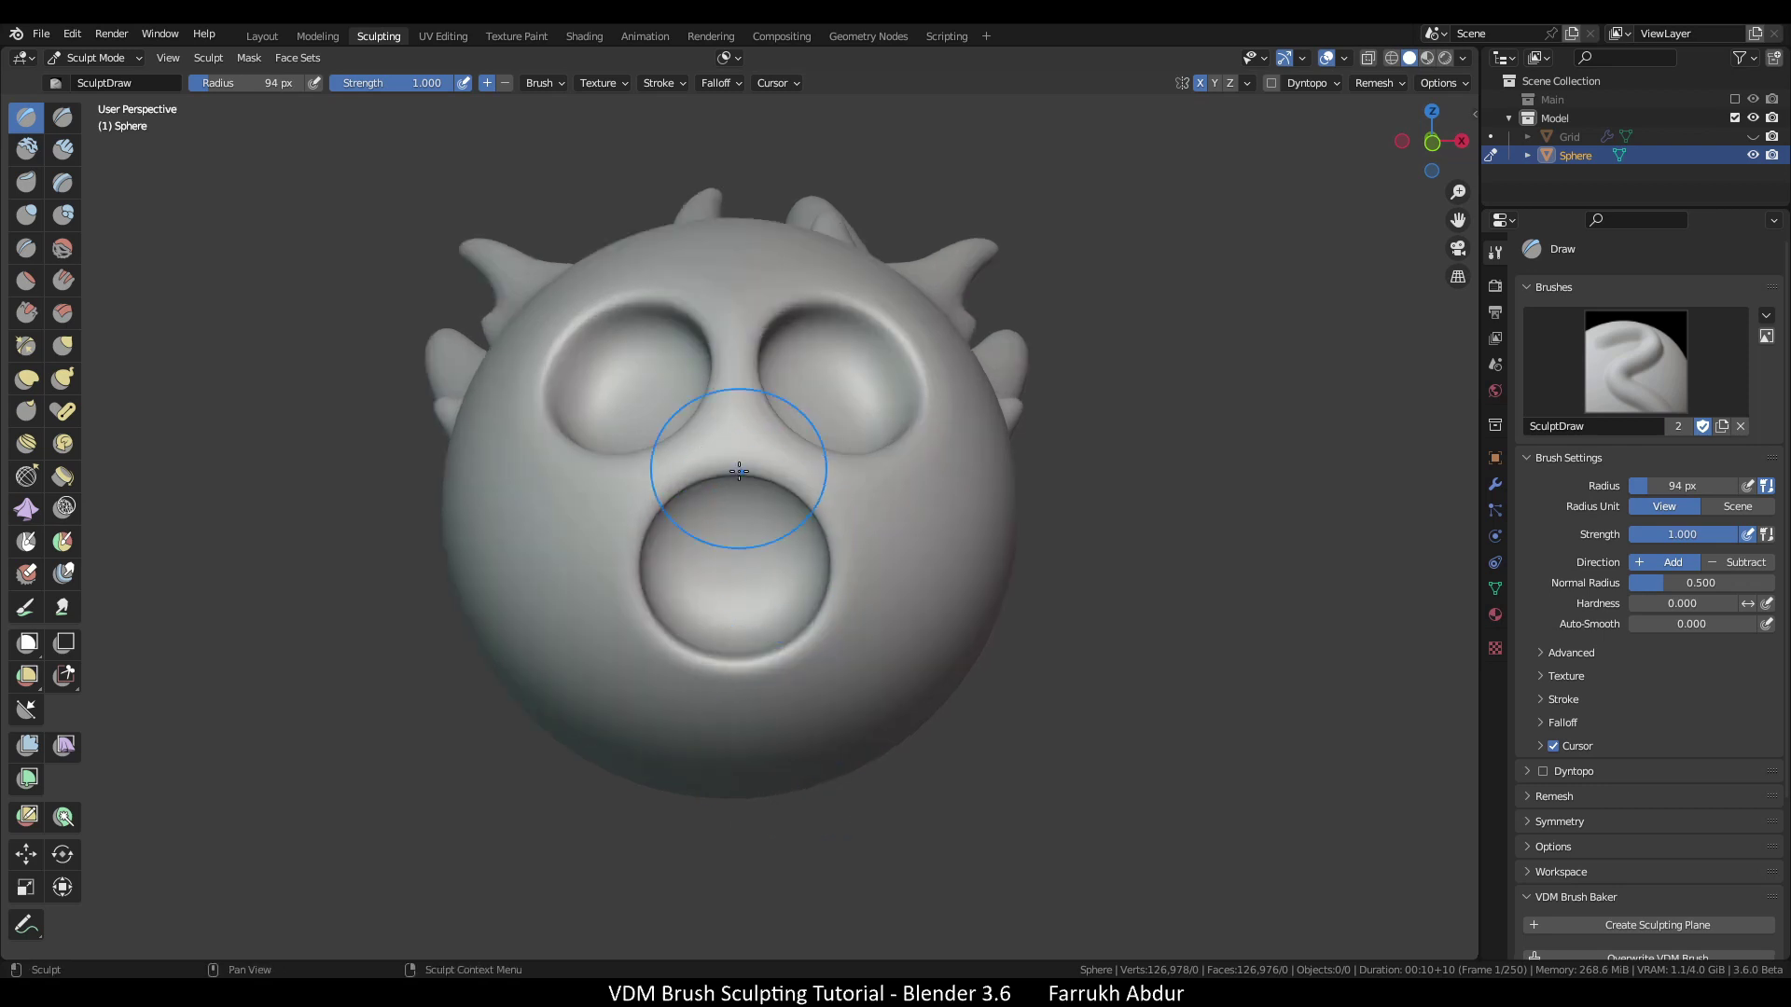
# Use the Grab brush at 127 px radius to flatten the mouth's upper rim
pyautogui.press('g')
pyautogui.scroll(1, 750, 480)
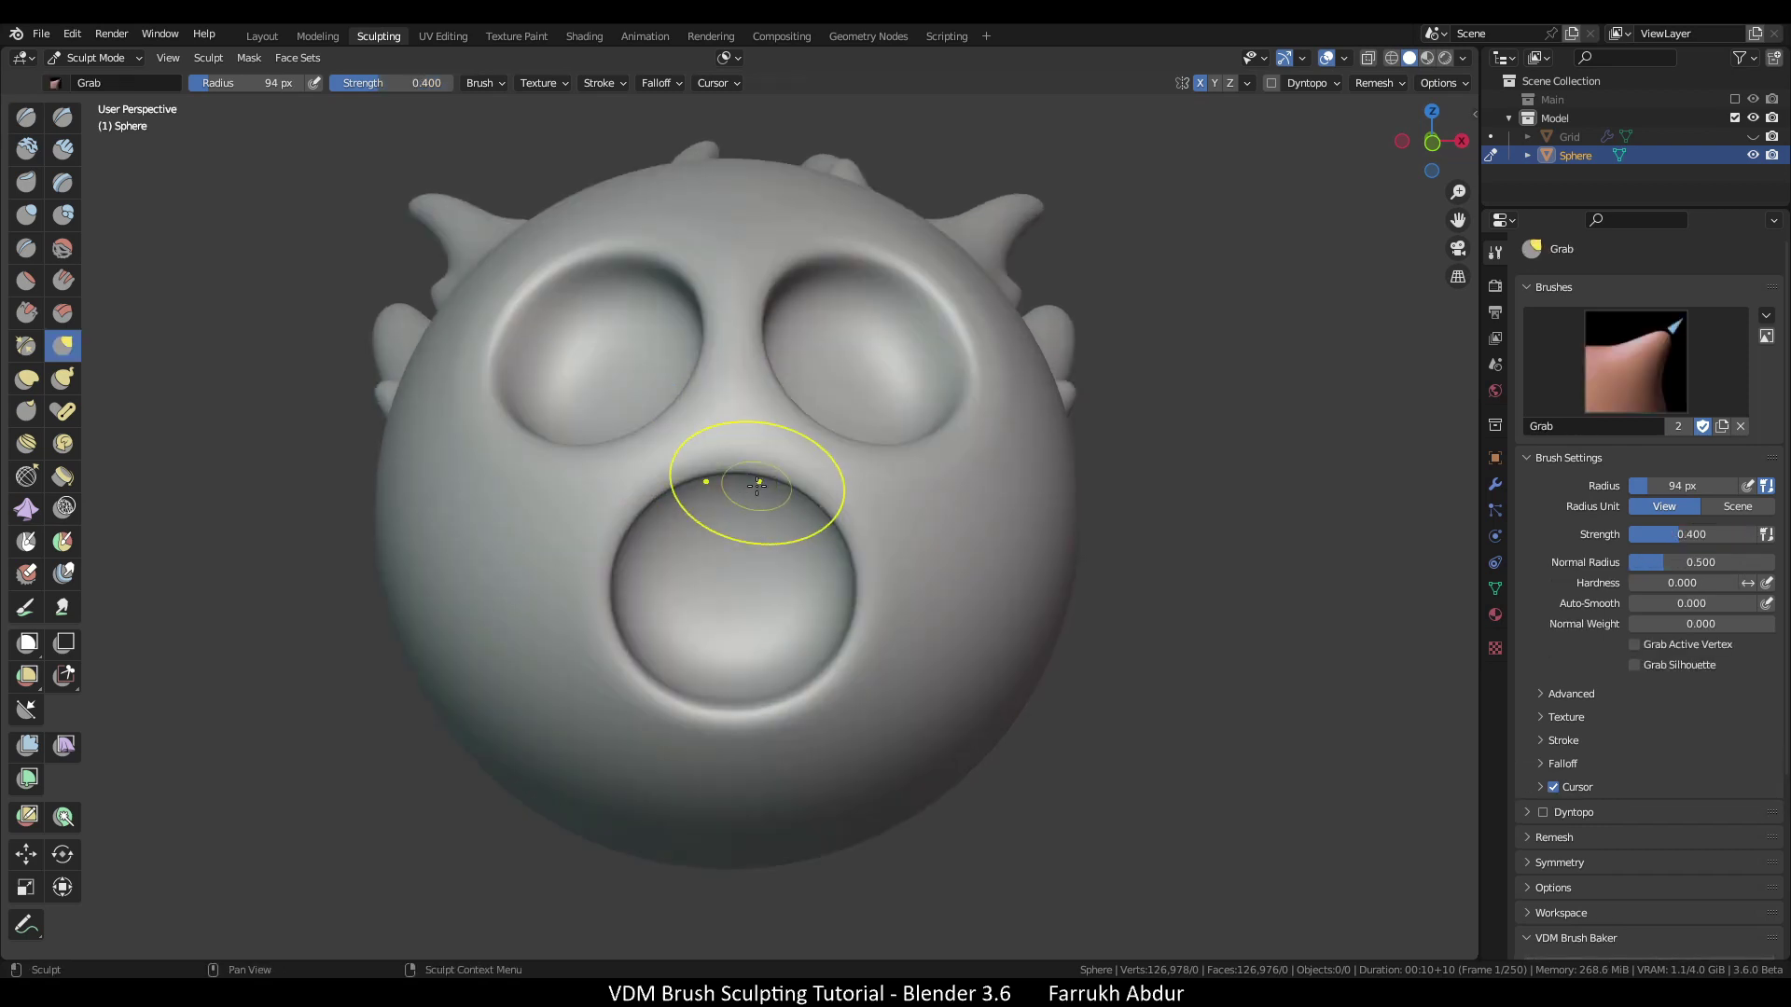
pyautogui.press('f')
pyautogui.click(791, 495)
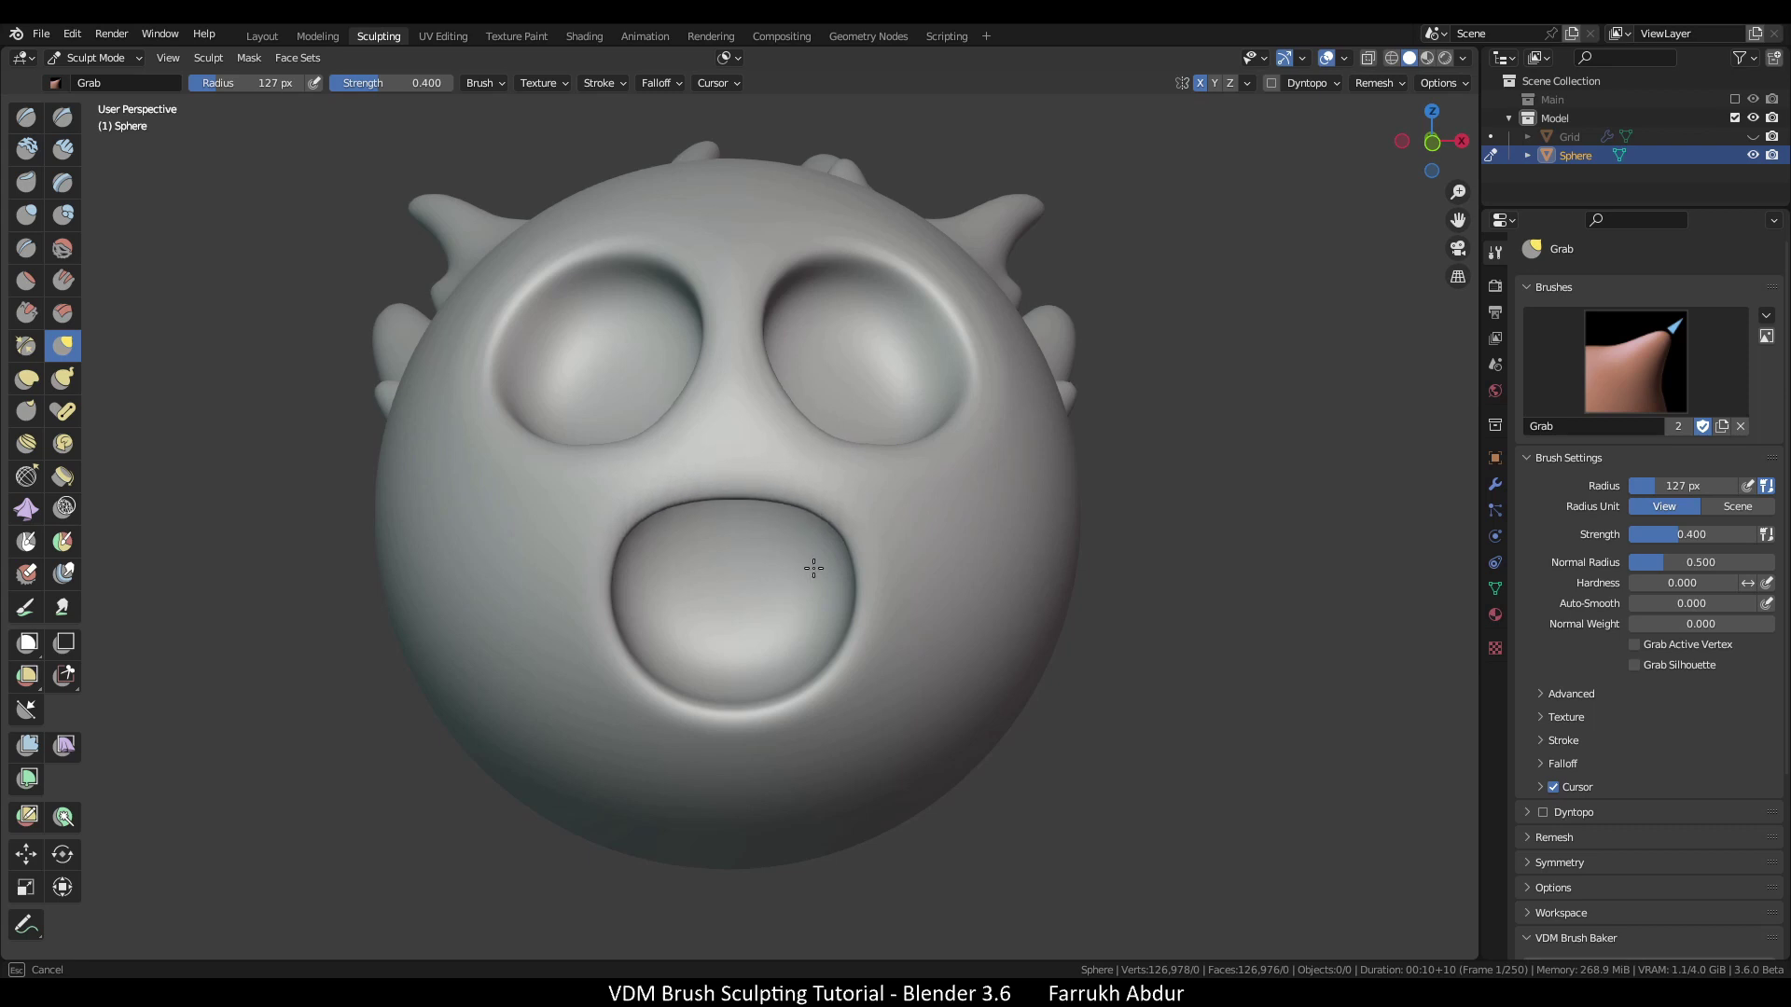
pyautogui.moveTo(814, 568)
pyautogui.mouseDown()
pyautogui.moveTo(802, 496)
pyautogui.moveTo(816, 572)
pyautogui.moveTo(792, 521)
pyautogui.moveTo(820, 527)
pyautogui.moveTo(758, 505)
pyautogui.moveTo(769, 553)
pyautogui.mouseUp()
pyautogui.press('f')
pyautogui.click(769, 553)
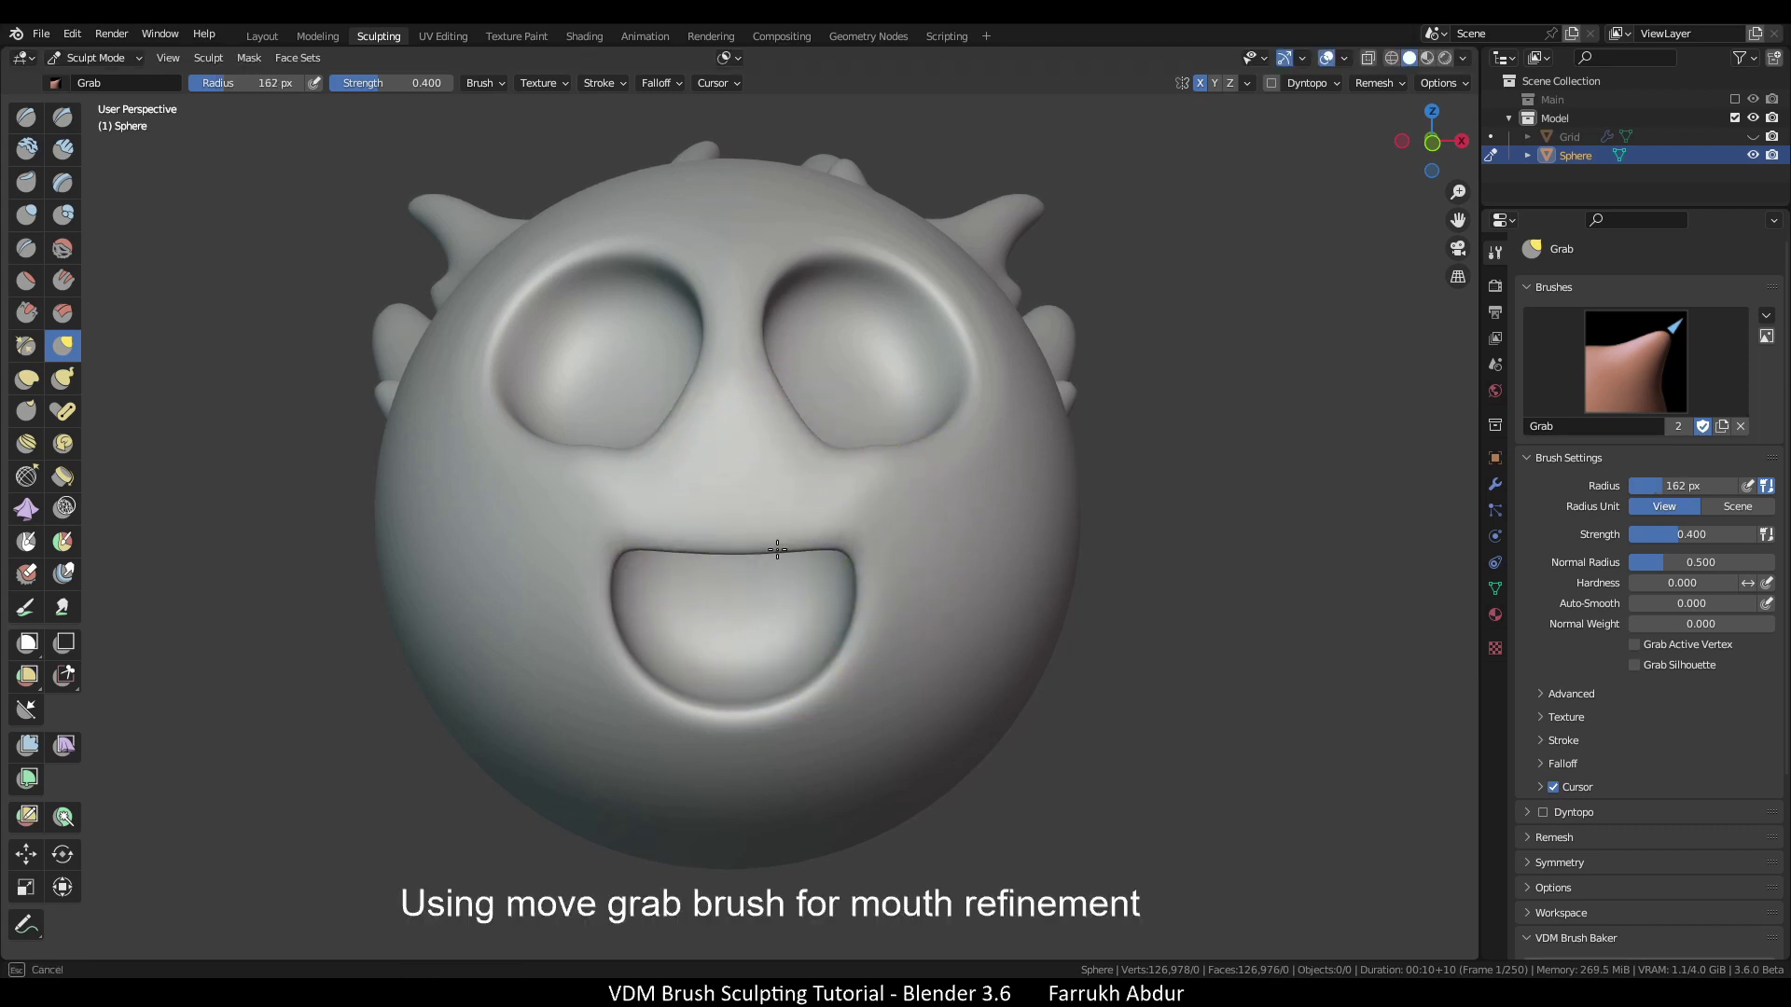
# Enlarge the Grab brush to 217 px, pull the mouth corners outward and up, then set 167 px
pyautogui.press('f')
pyautogui.click(934, 620)
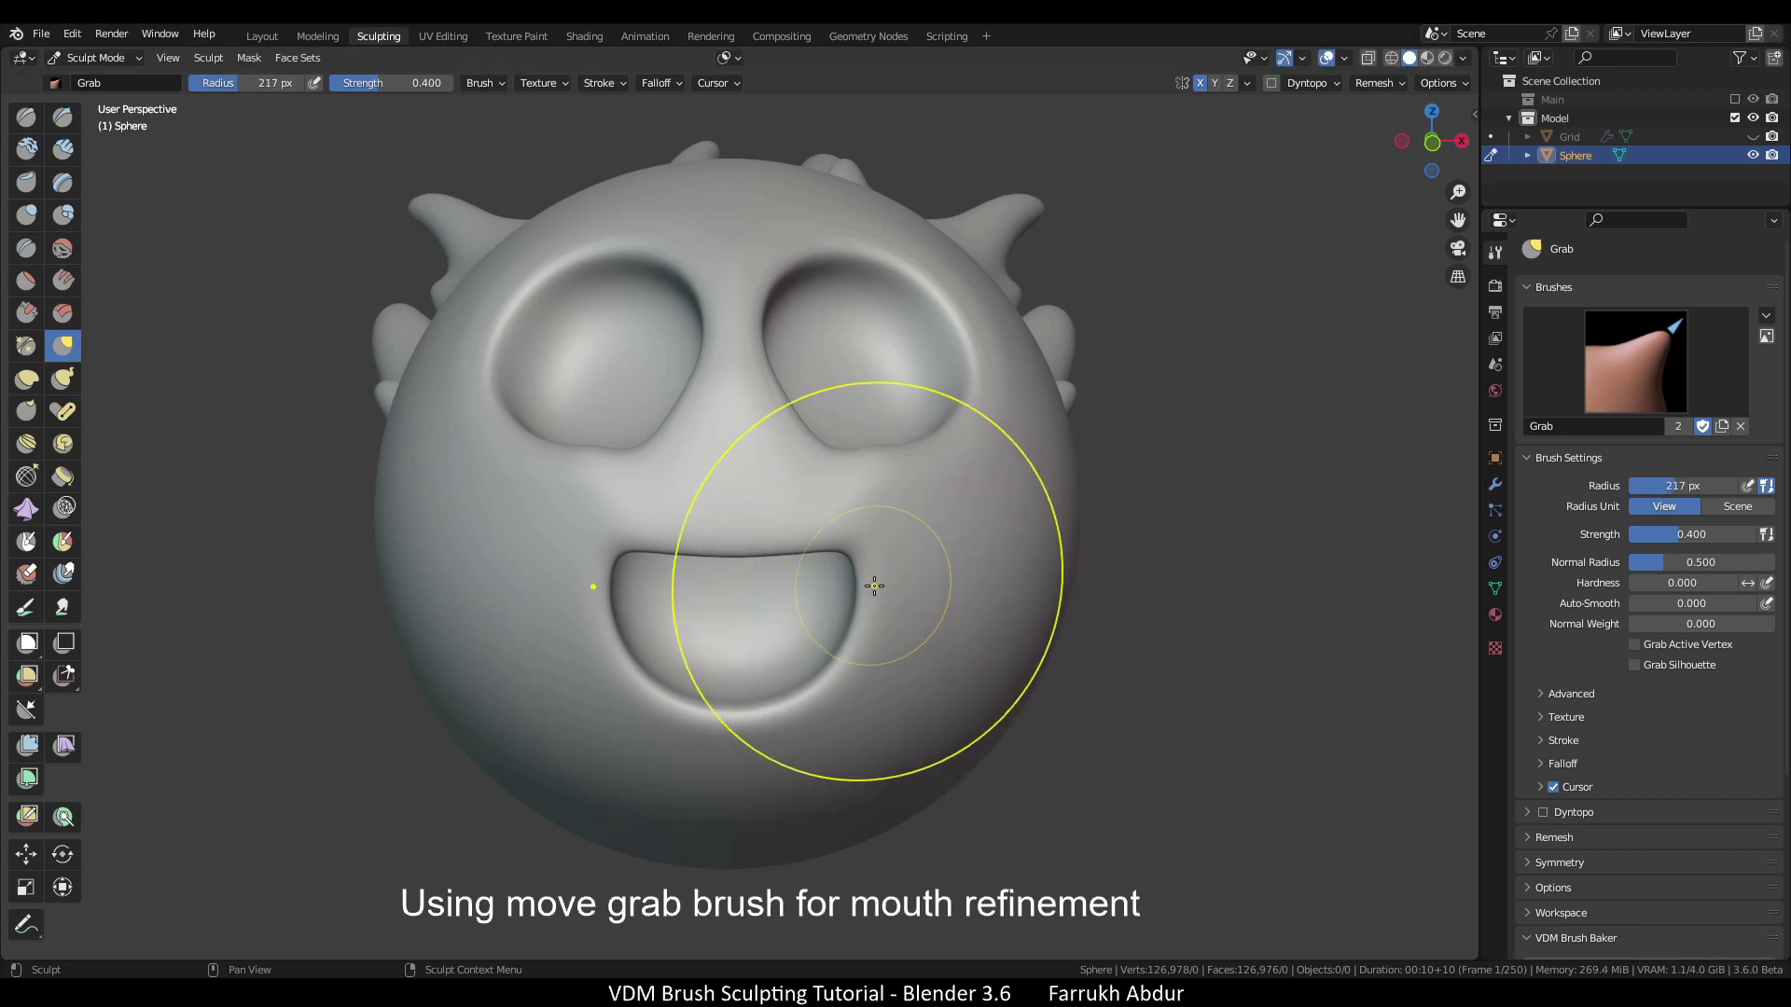
pyautogui.moveTo(871, 591)
pyautogui.mouseDown()
pyautogui.moveTo(939, 568)
pyautogui.moveTo(938, 545)
pyautogui.mouseUp()
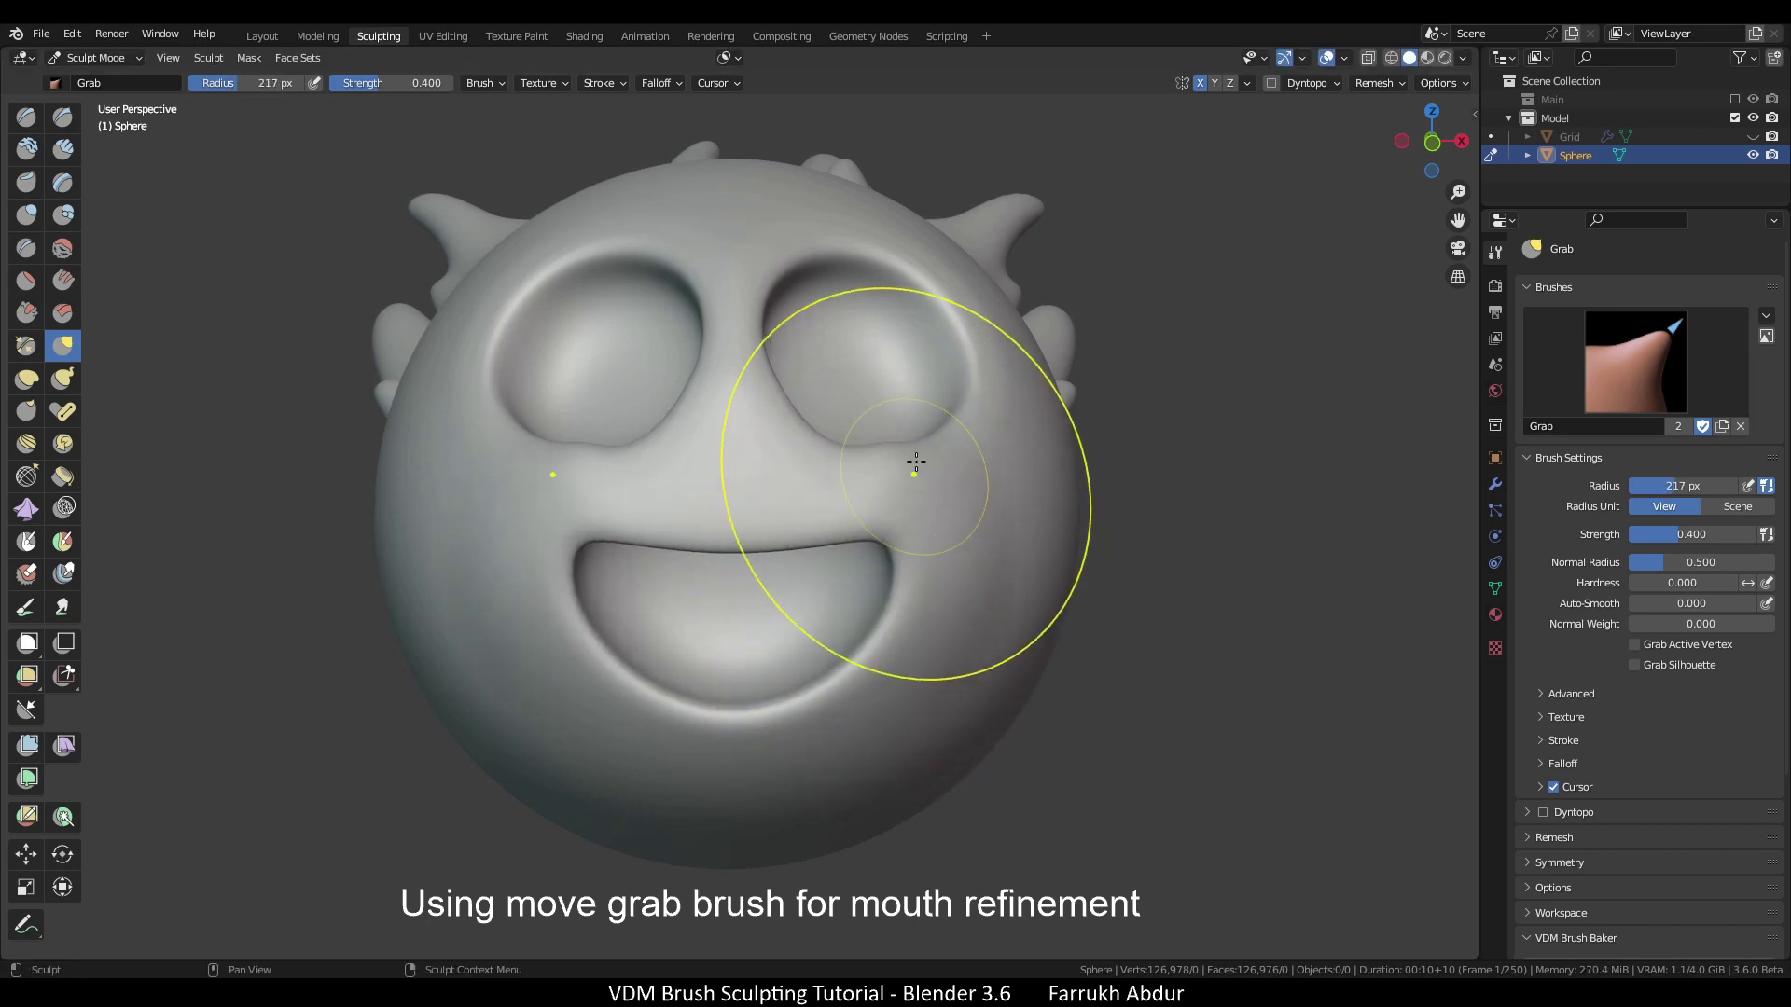
pyautogui.moveTo(915, 467); pyautogui.dragTo(877, 440, button='middle')
pyautogui.press('f')
pyautogui.click(832, 444)
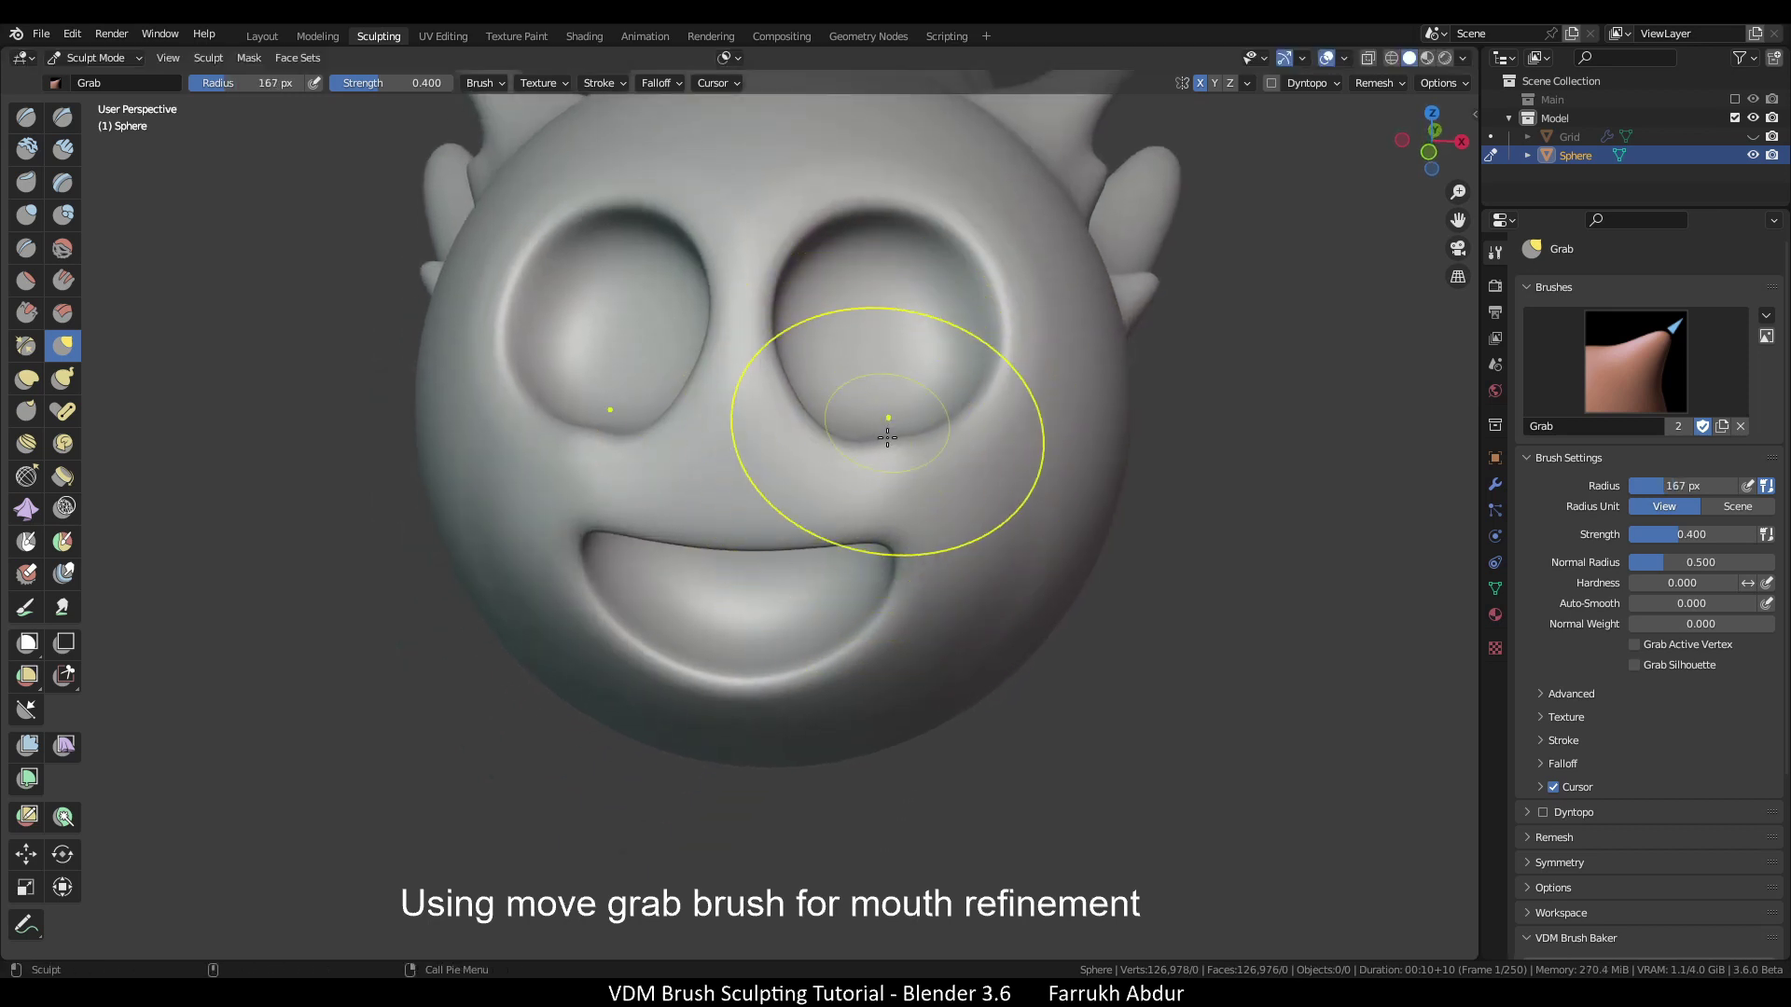
pyautogui.moveTo(850, 428); pyautogui.dragTo(908, 477, button='middle')
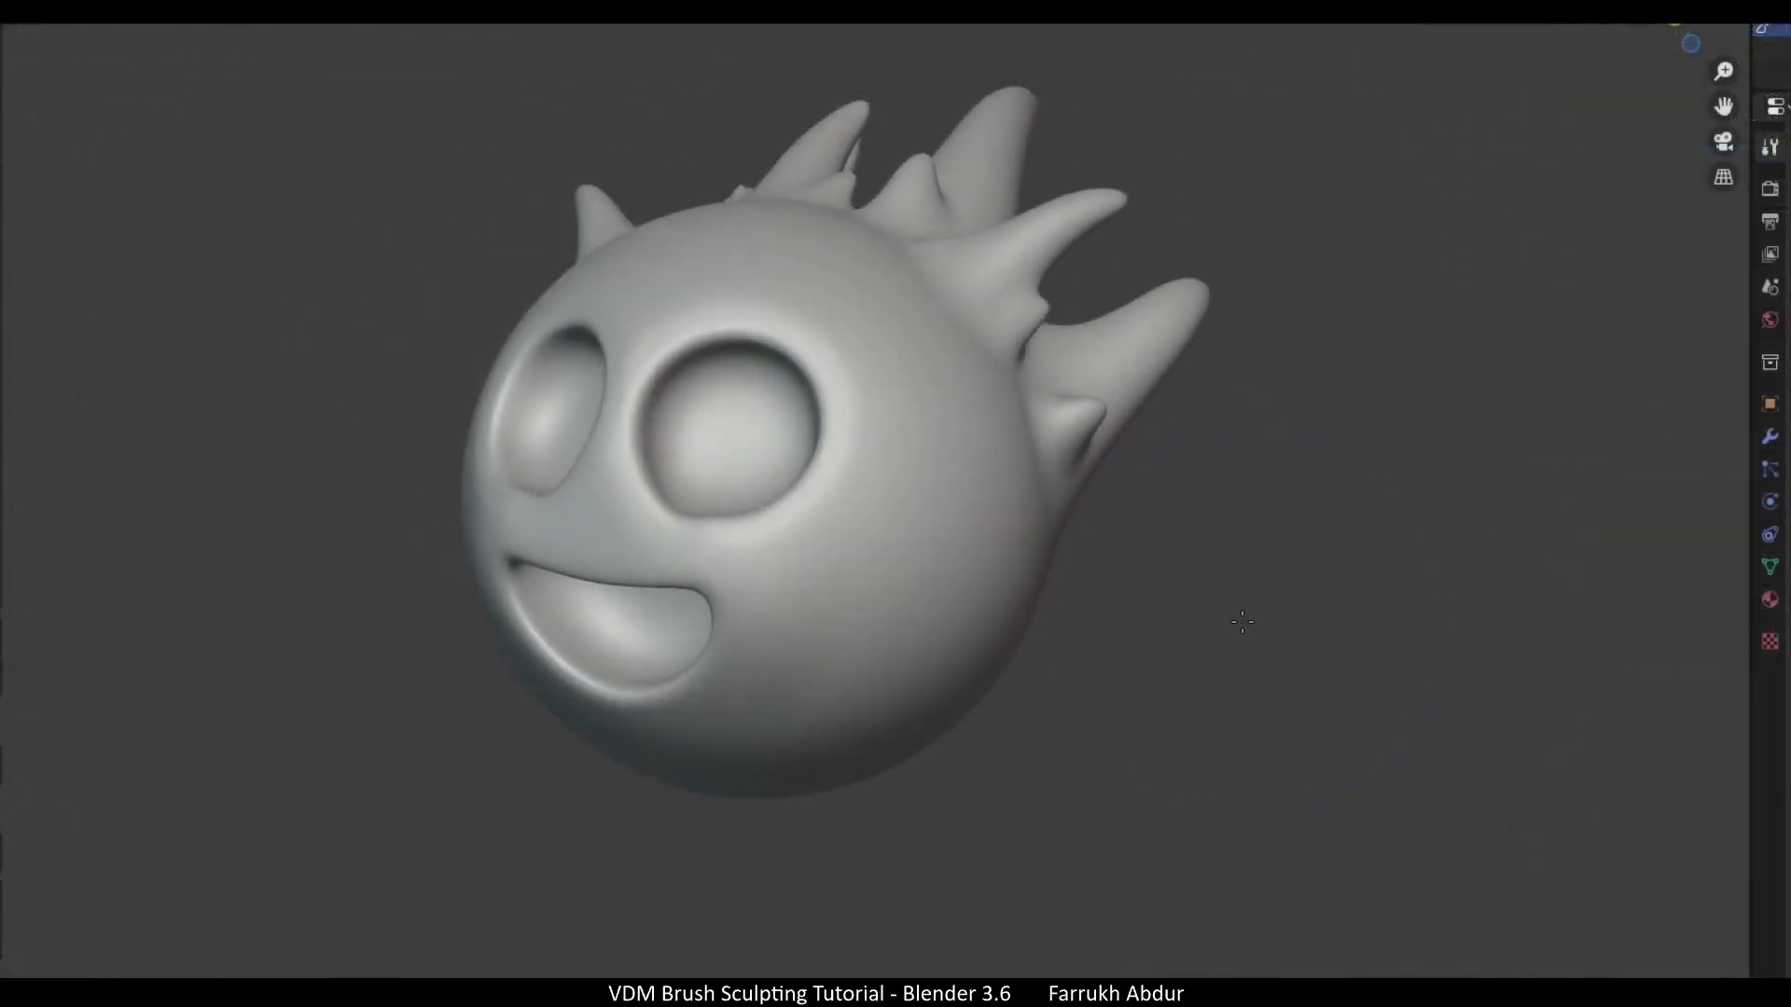
# Set the brush Stroke Method to Drag Dot in the sidebar
pyautogui.press('n')
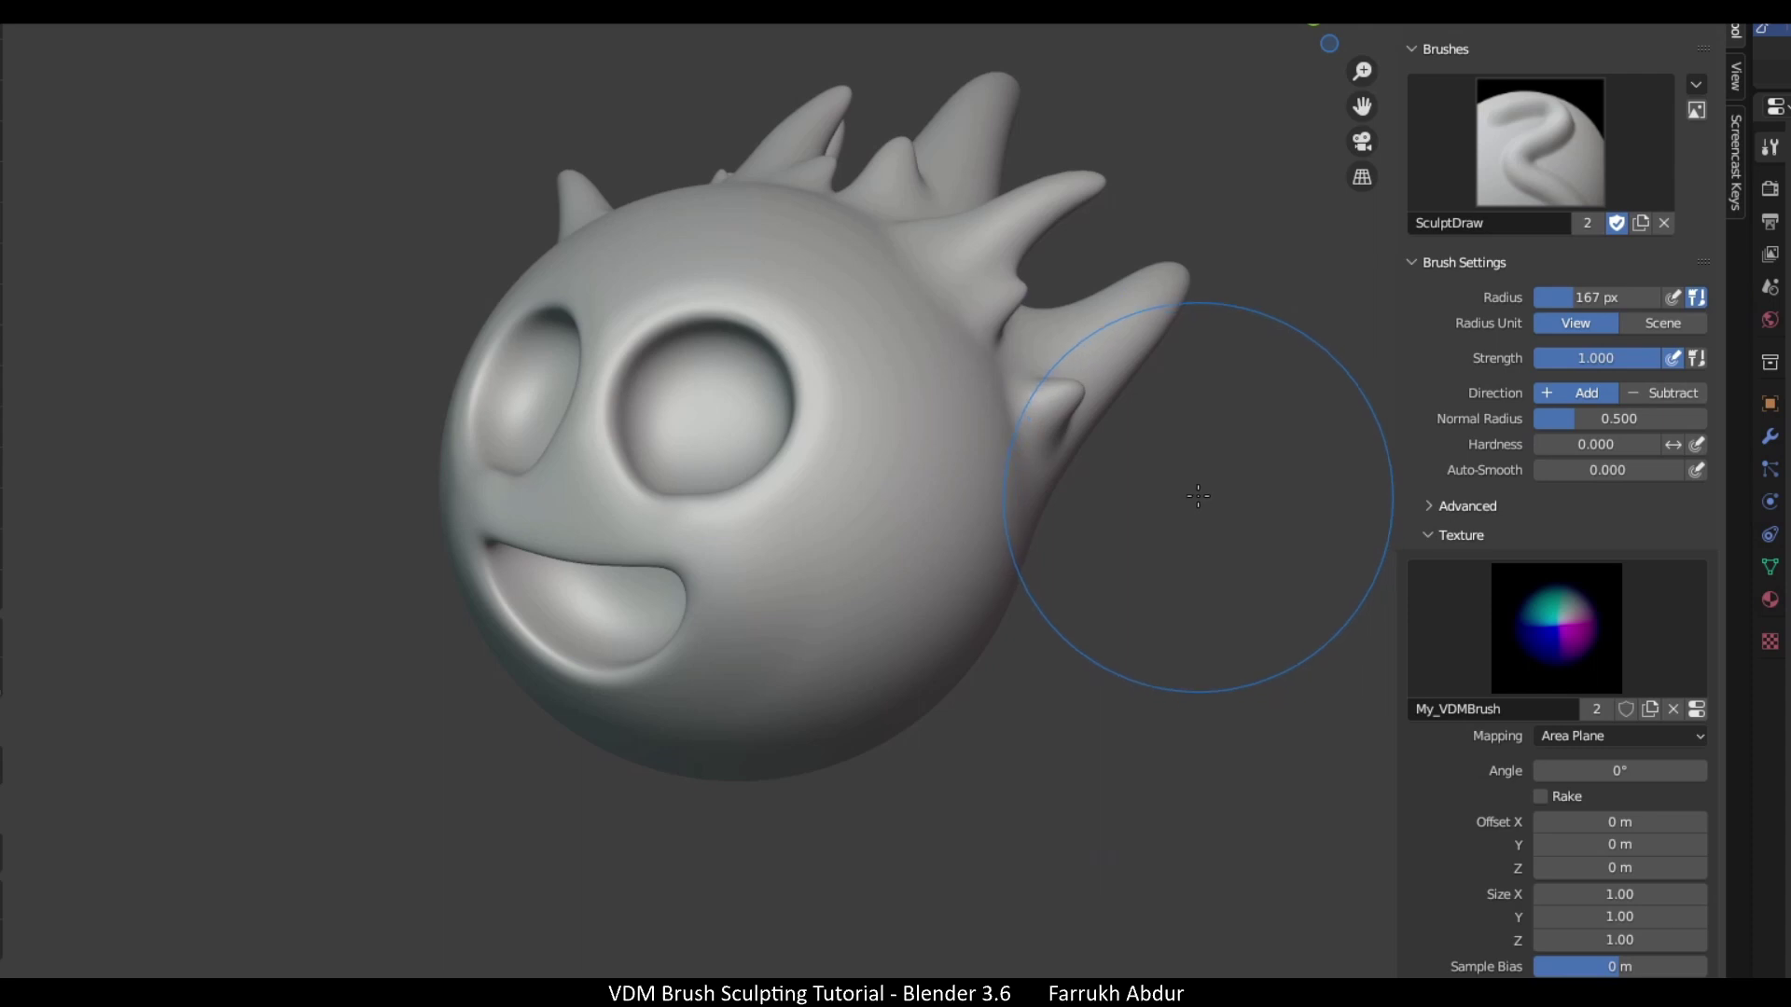
pyautogui.moveTo(1200, 467); pyautogui.dragTo(1219, 540, button='middle')
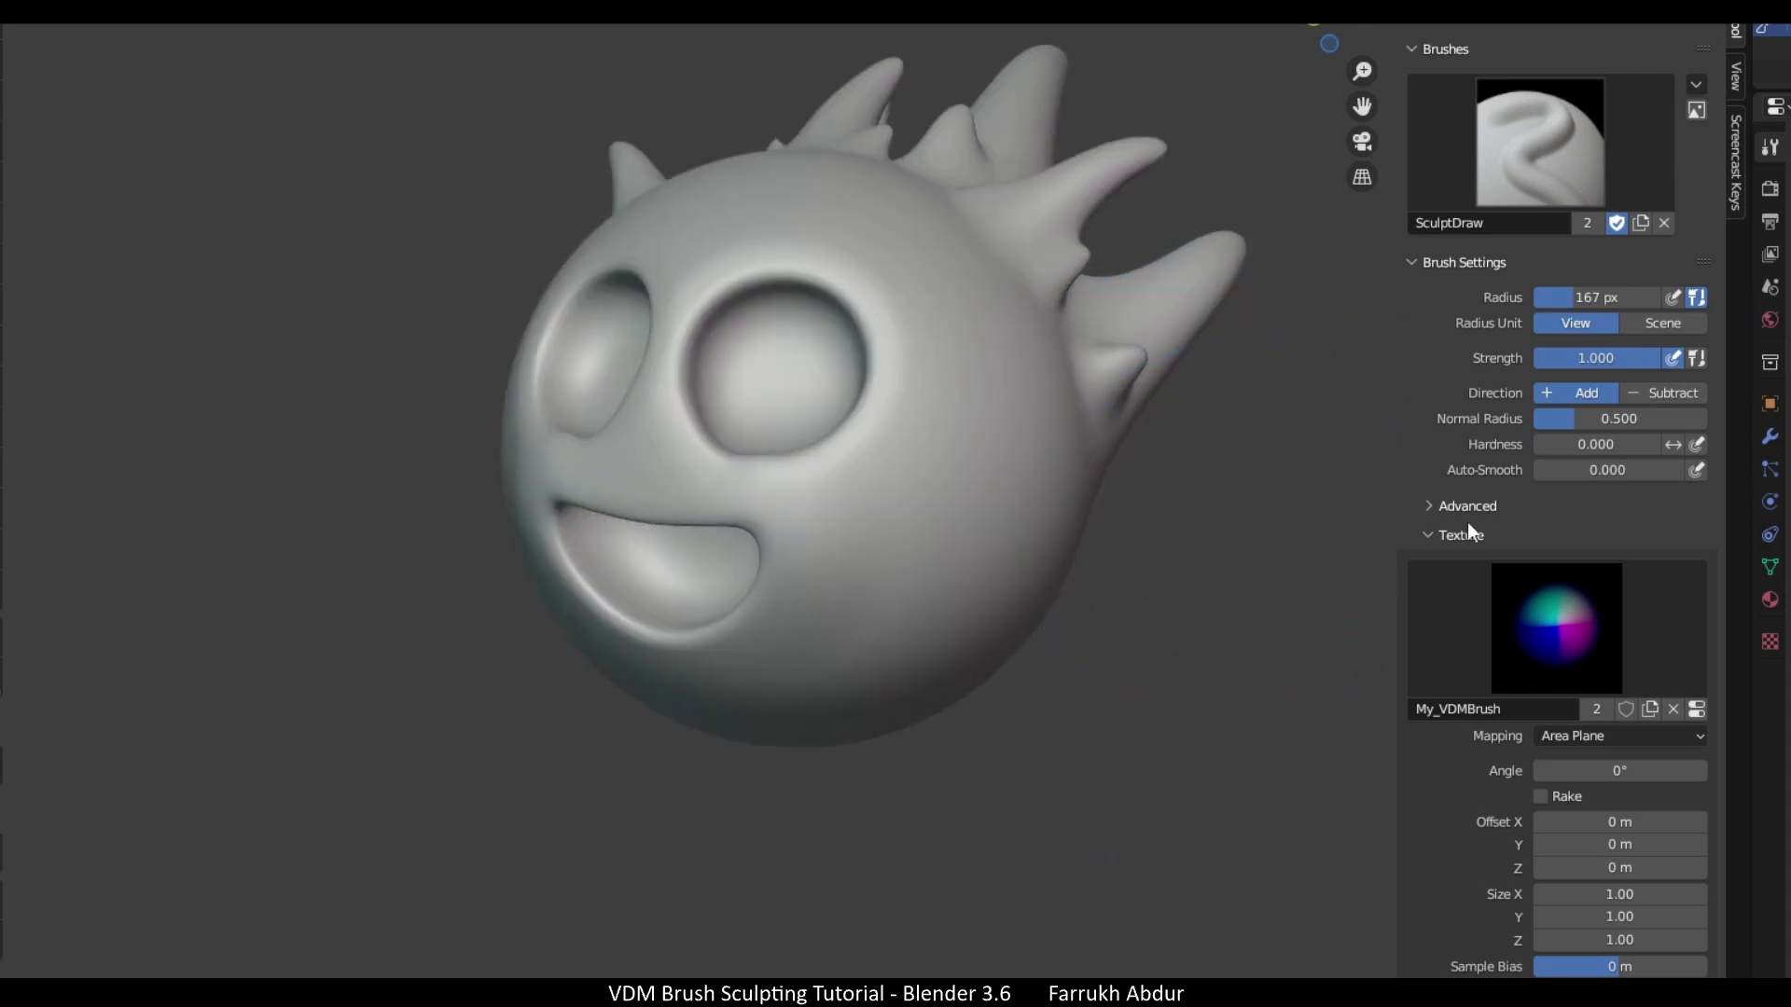
pyautogui.scroll(-10, 1468, 524)
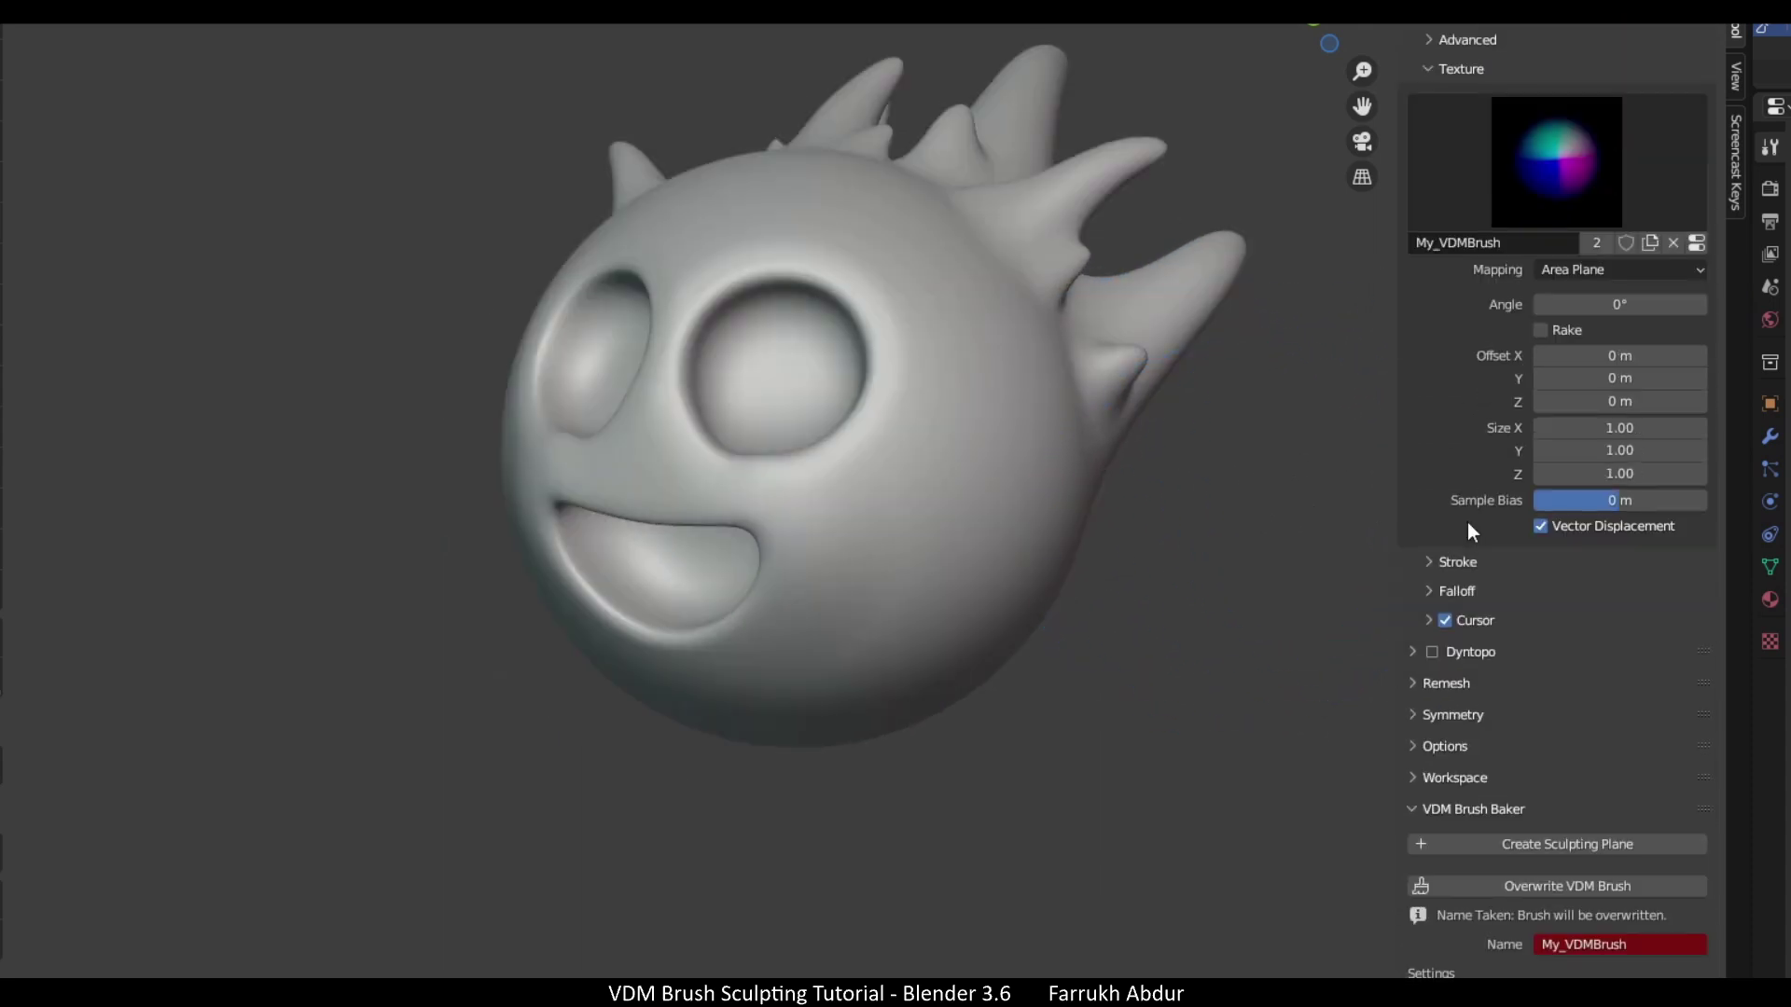
pyautogui.click(1459, 558)
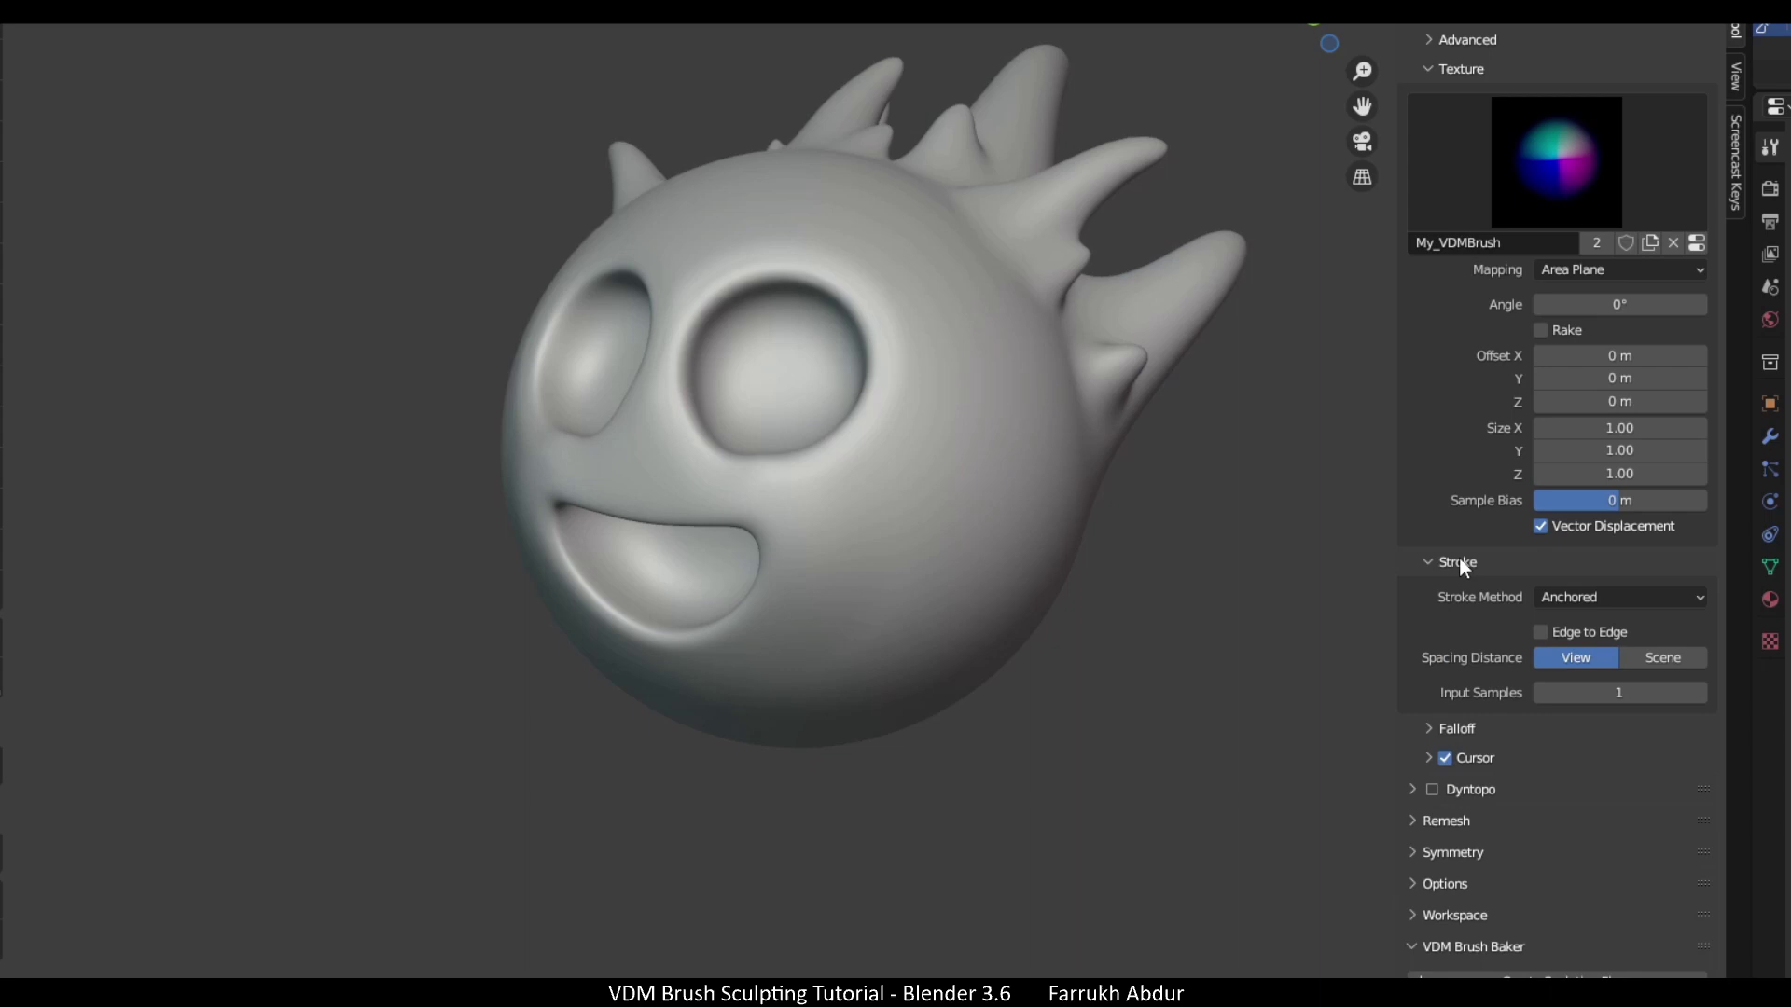
pyautogui.click(1547, 595)
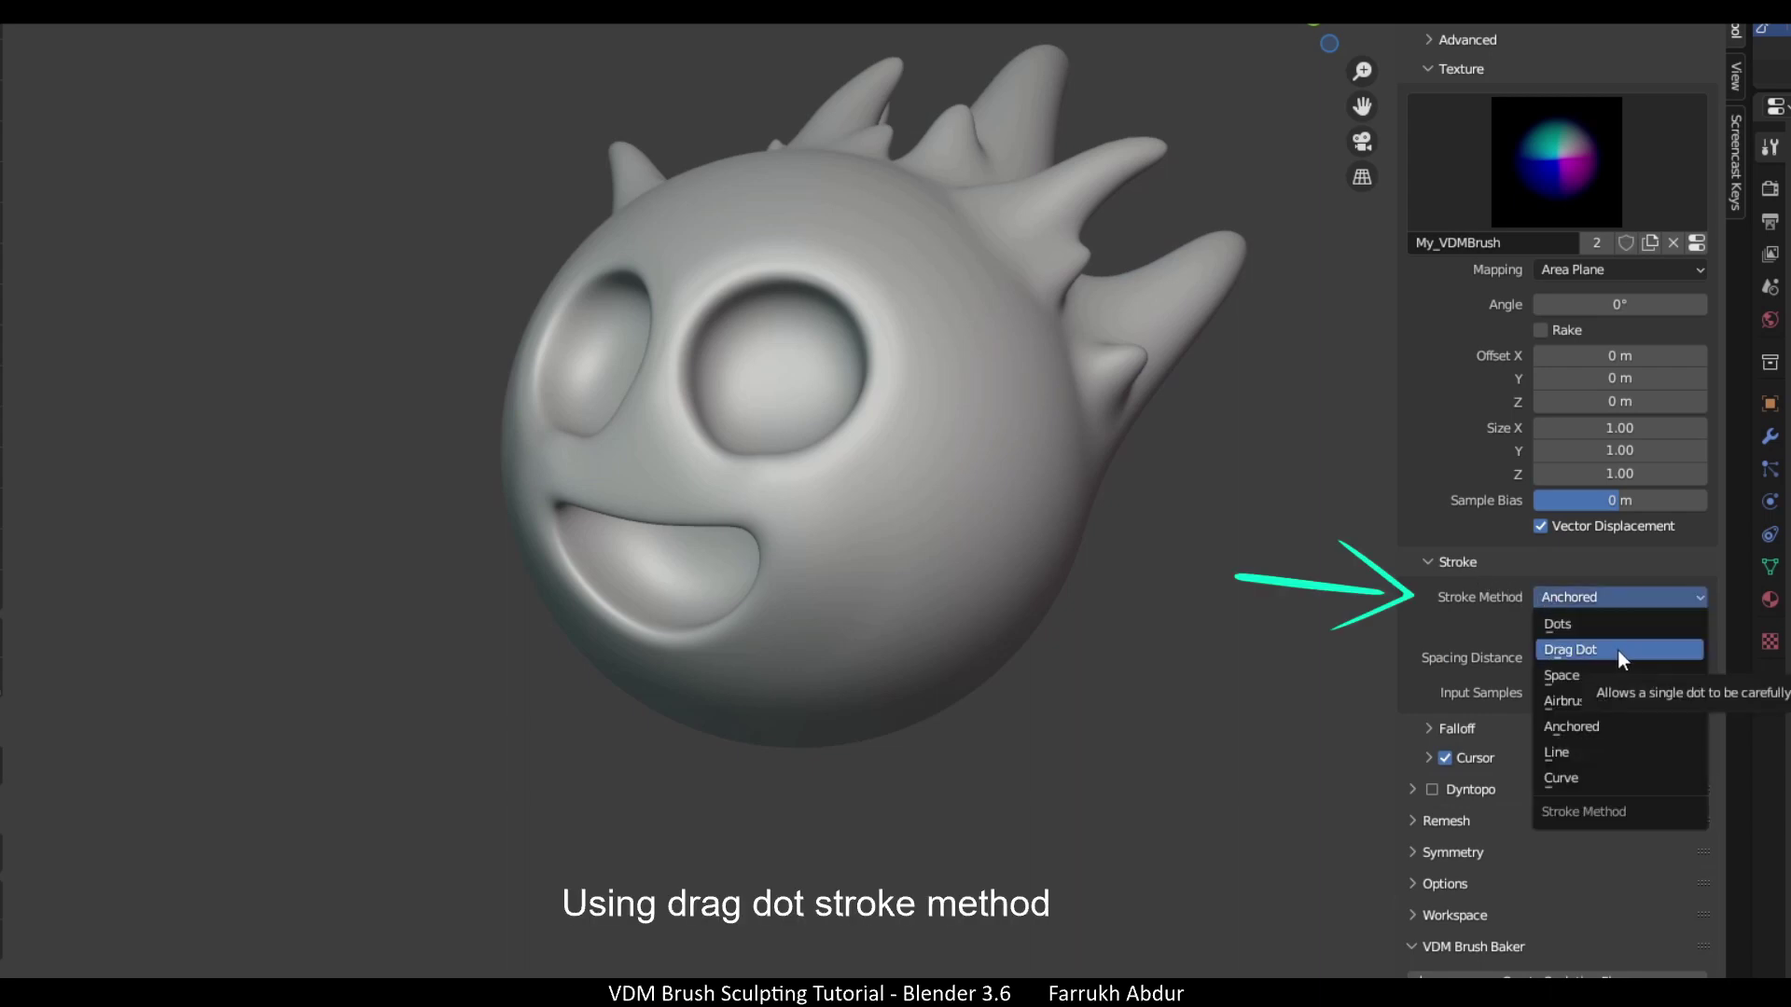
pyautogui.click(1623, 647)
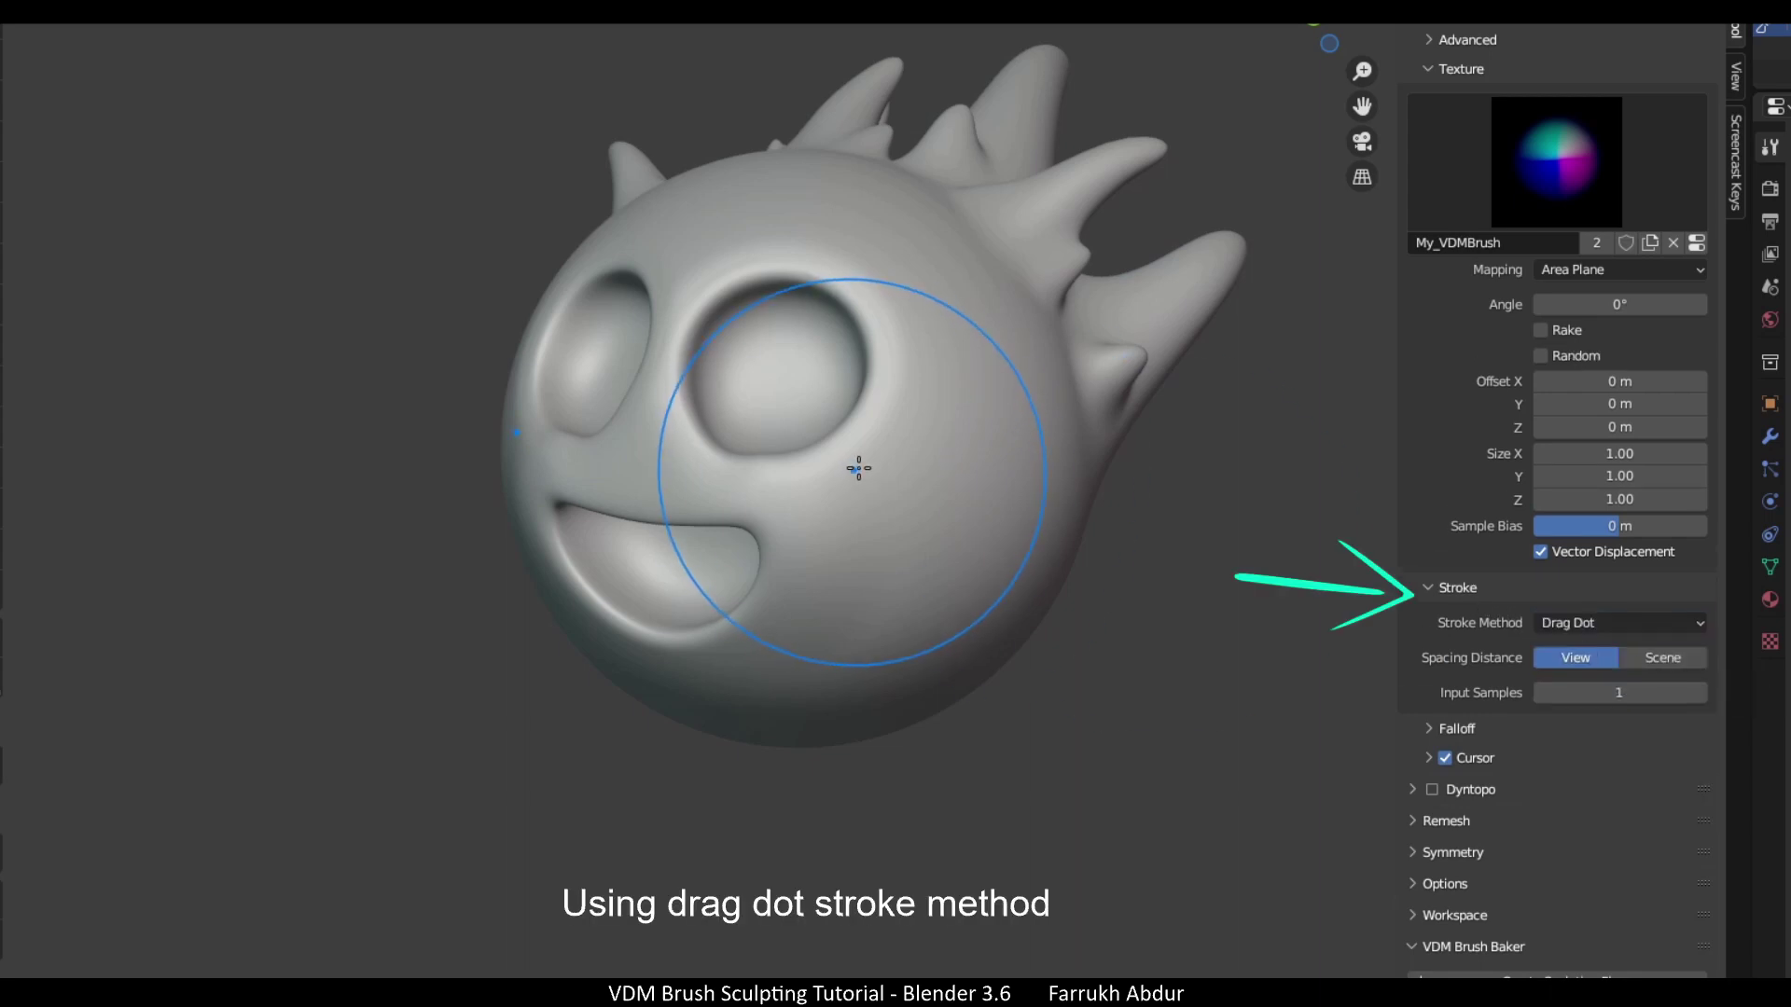
pyautogui.scroll(2, 858, 468)
# Shrink the brush radius and press three small round dots into the cheek
pyautogui.press('f')
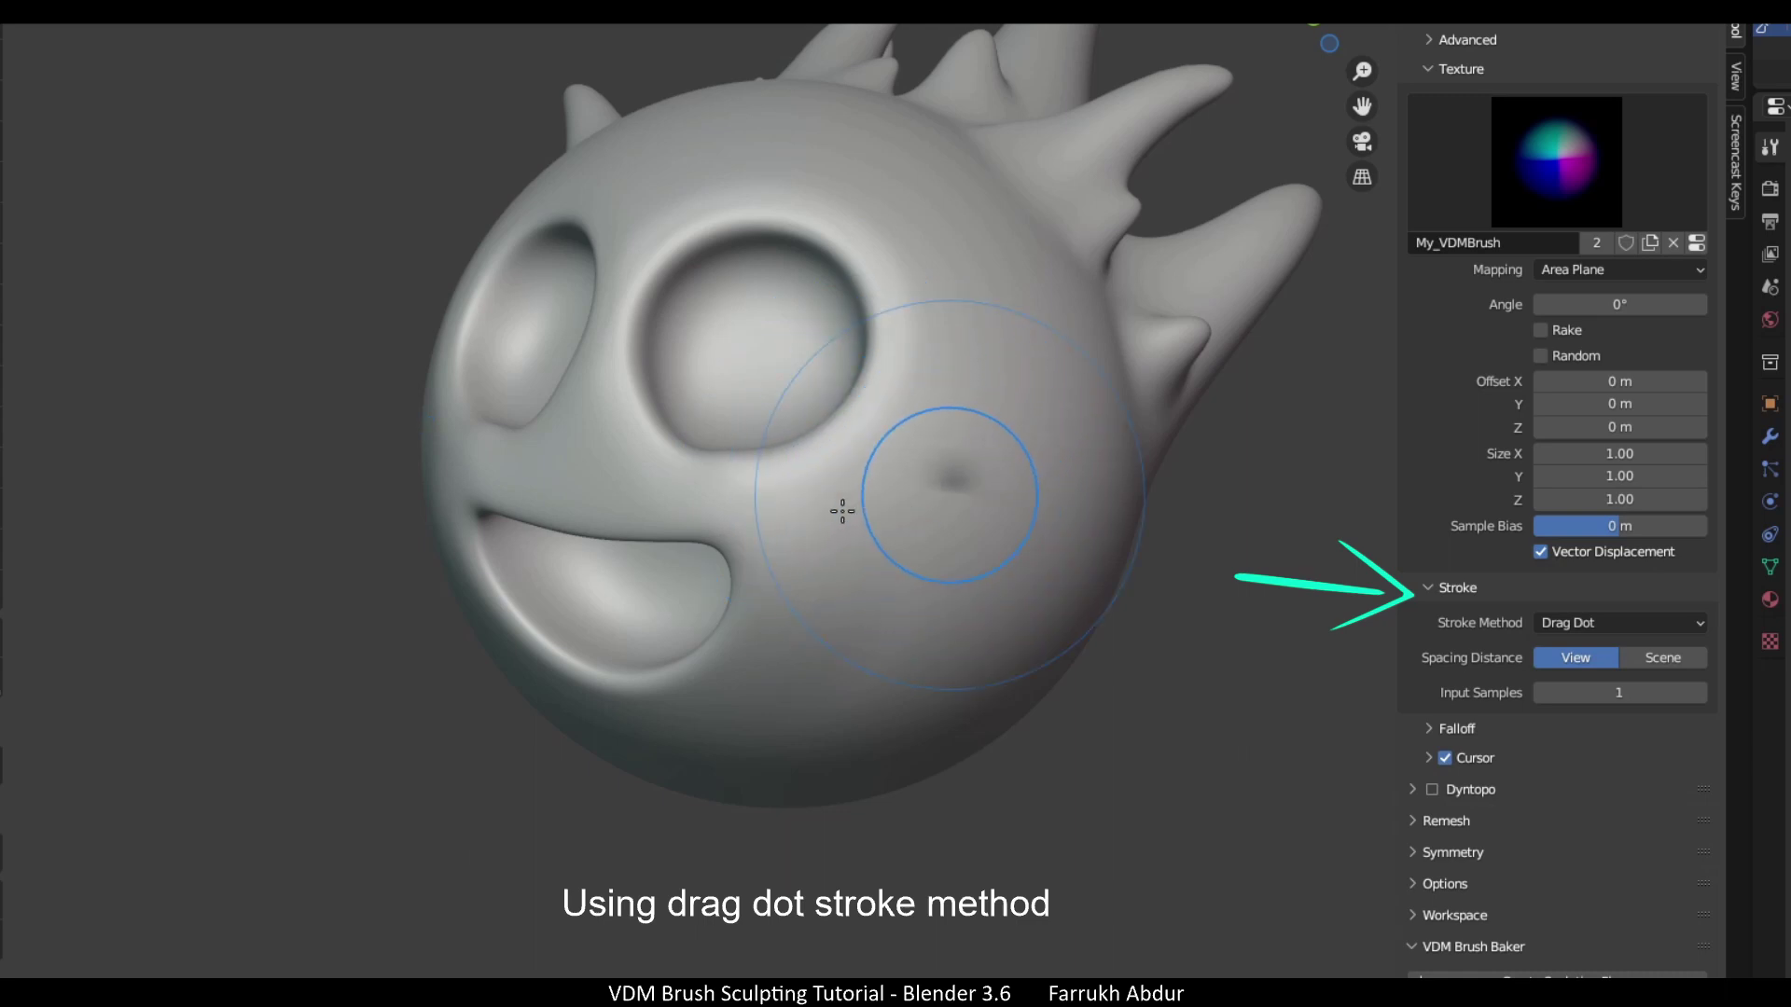
pyautogui.click(886, 513)
pyautogui.moveTo(956, 636)
pyautogui.mouseDown()
pyautogui.moveTo(889, 604)
pyautogui.moveTo(949, 390)
pyautogui.moveTo(1033, 492)
pyautogui.moveTo(1028, 464)
pyautogui.moveTo(1012, 473)
pyautogui.mouseUp()
pyautogui.moveTo(948, 523); pyautogui.dragTo(965, 559)
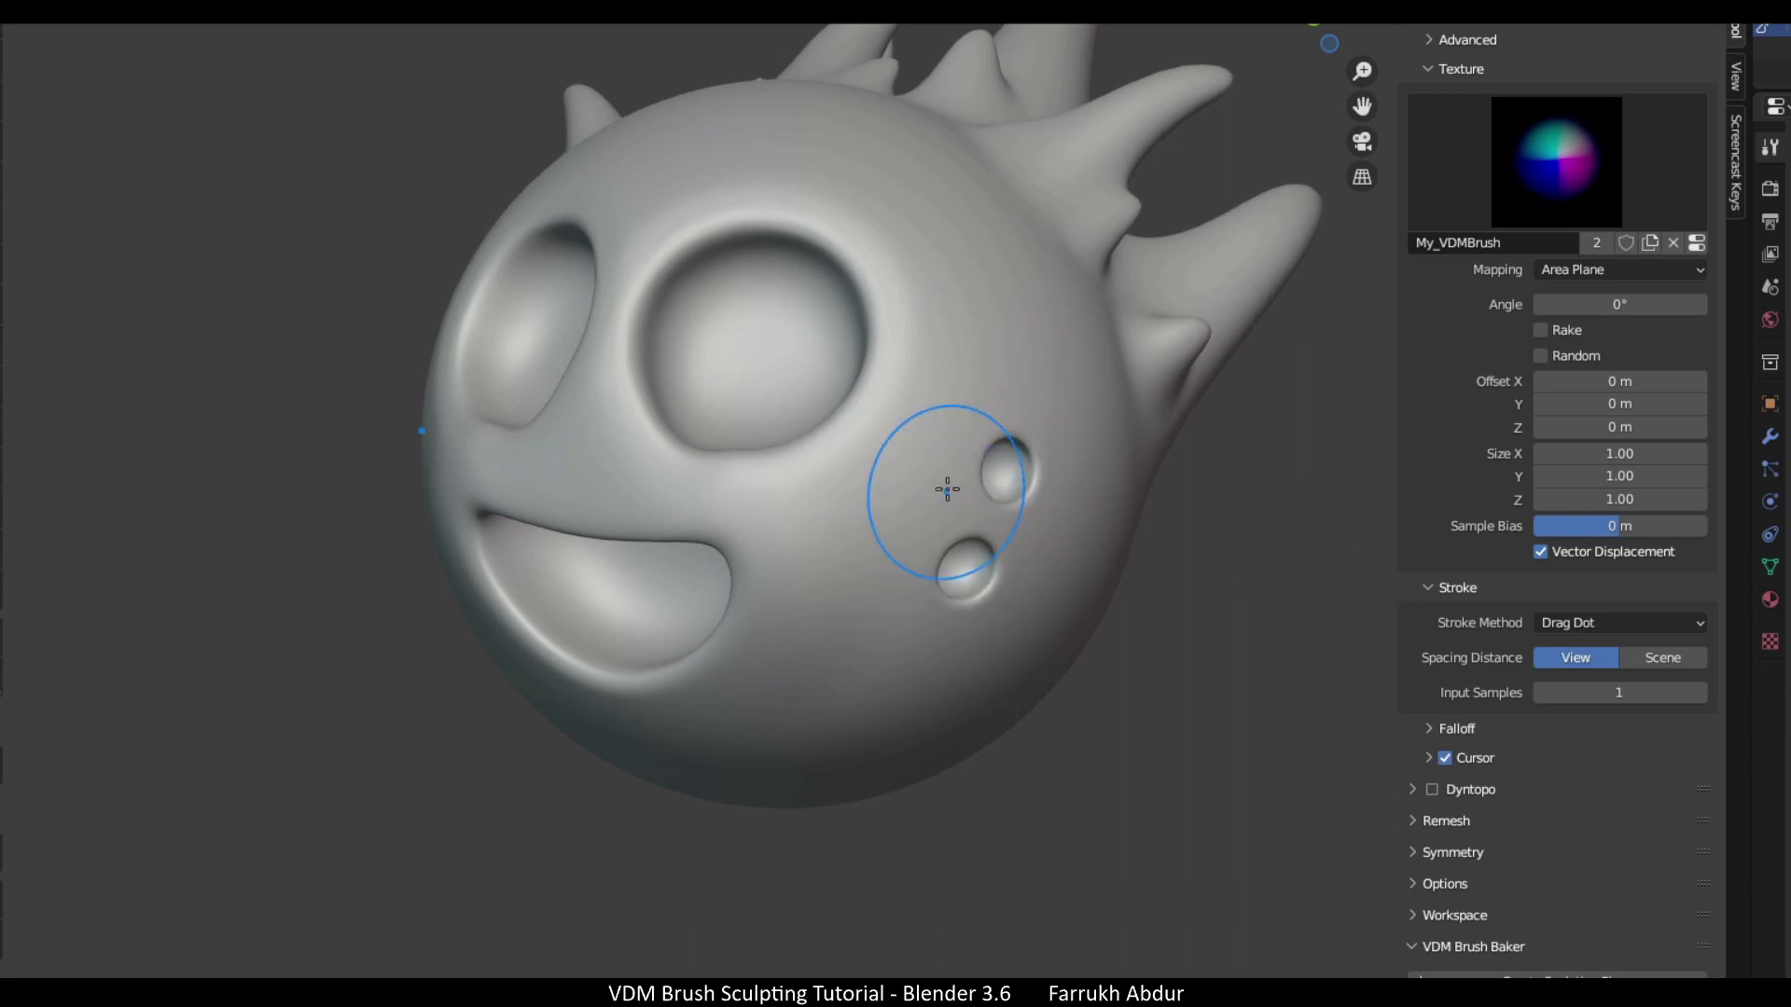
pyautogui.moveTo(946, 489)
pyautogui.mouseDown()
pyautogui.moveTo(927, 492)
pyautogui.moveTo(944, 429)
pyautogui.moveTo(900, 550)
pyautogui.mouseUp()
pyautogui.moveTo(900, 551); pyautogui.dragTo(894, 564)
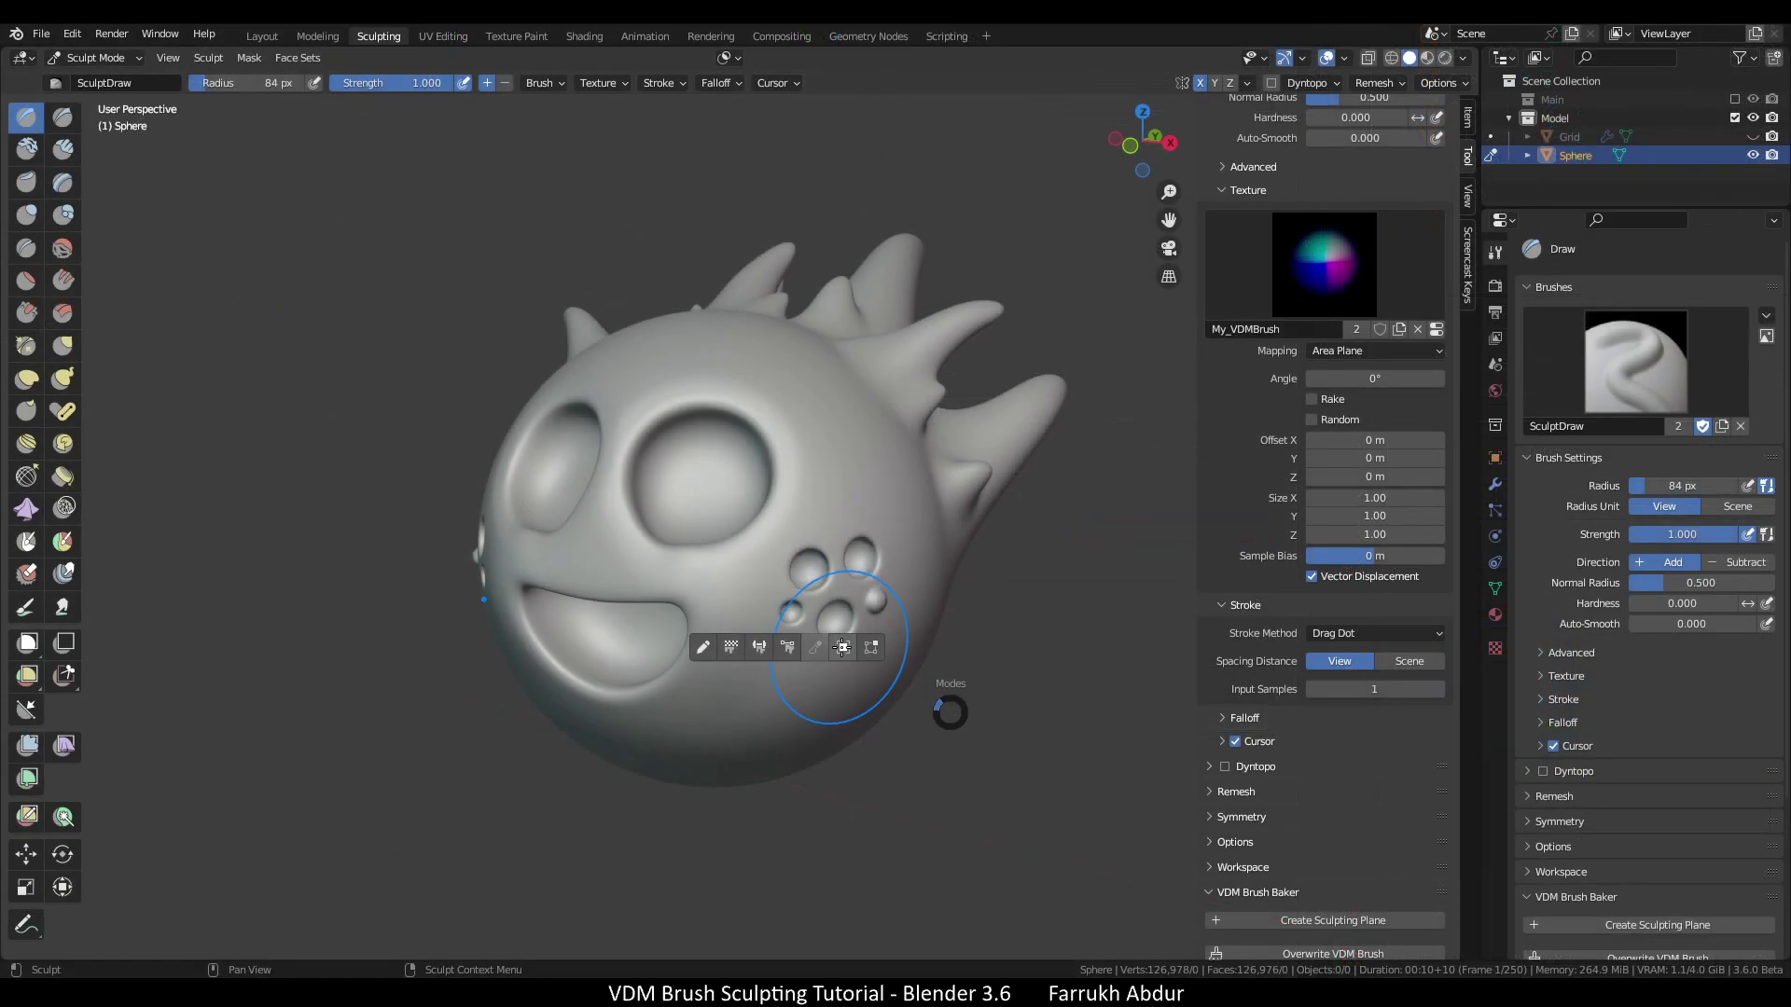
# Deselect the sphere, snap to front view with numpad 1, and select it again
pyautogui.click(886, 807)
pyautogui.press('KP_1')
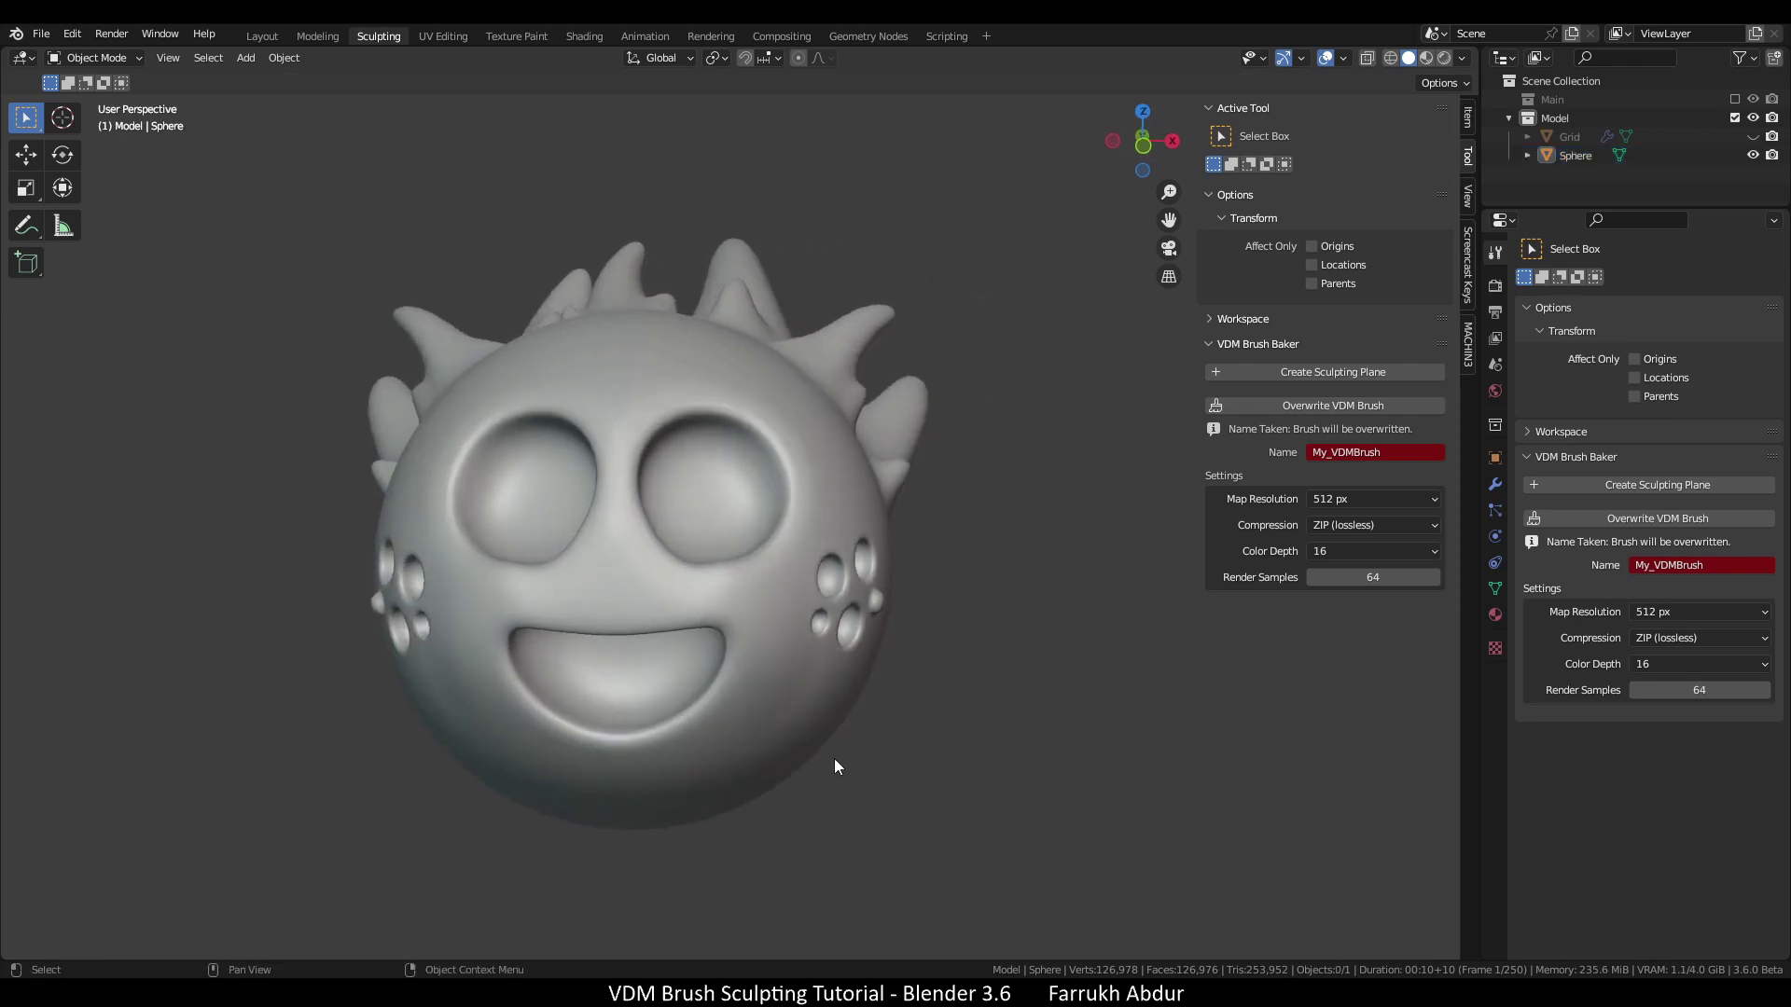
pyautogui.click(859, 703)
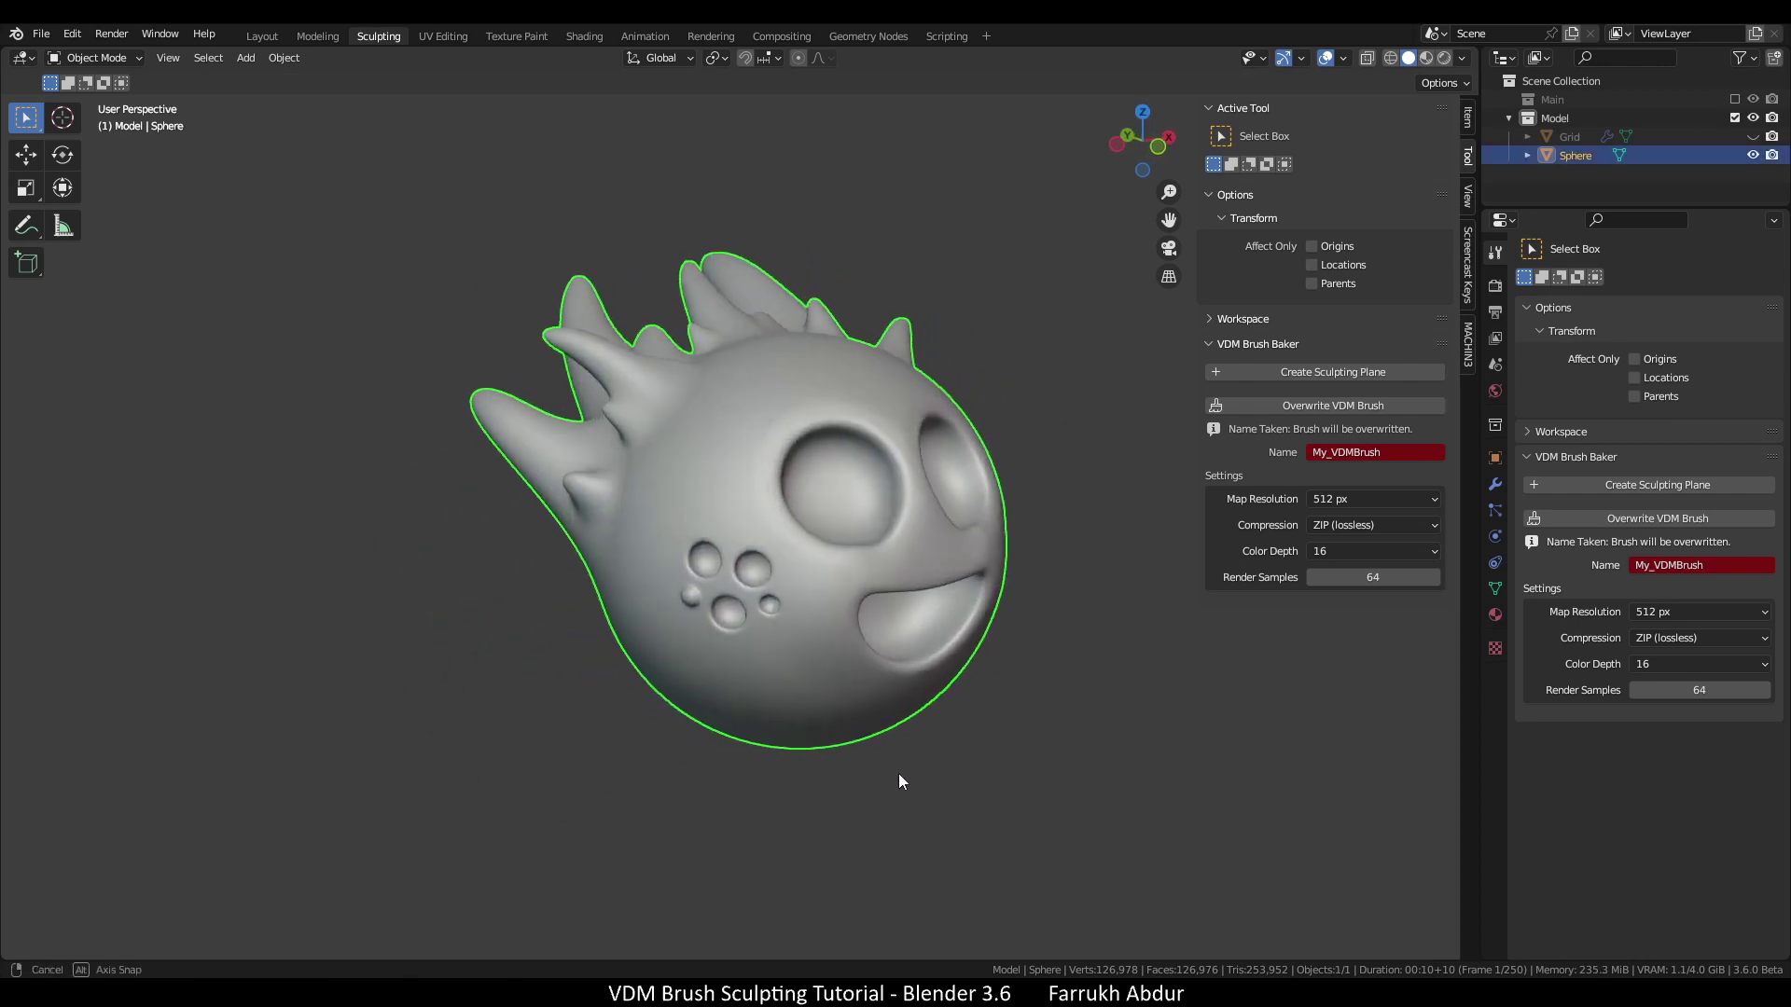